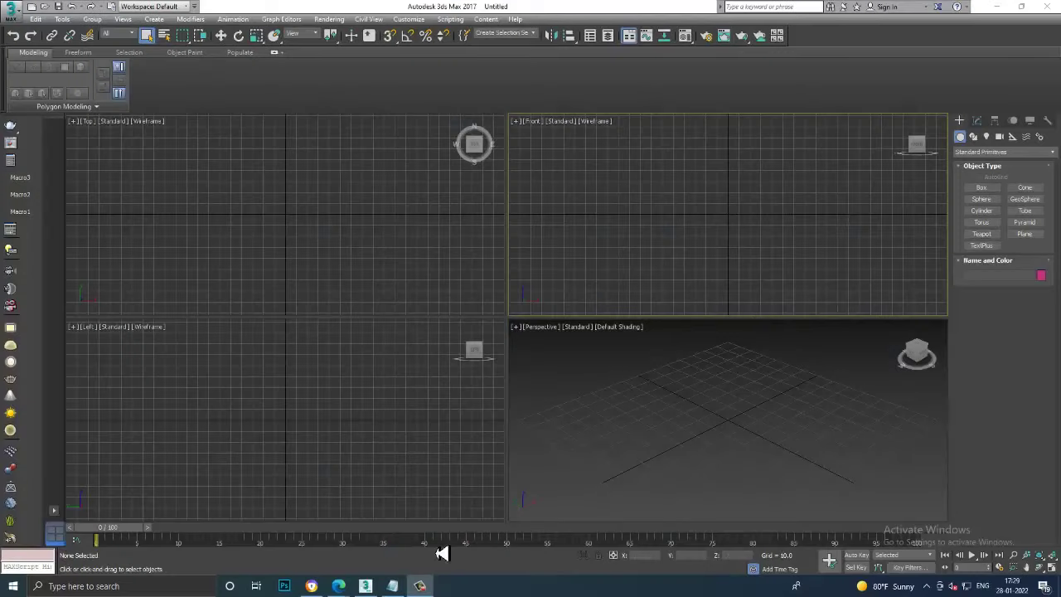
Bring up the tutorial notes in Notepad, select both lines, and minimize them again
click(393, 586)
drag(331, 282, 61, 183)
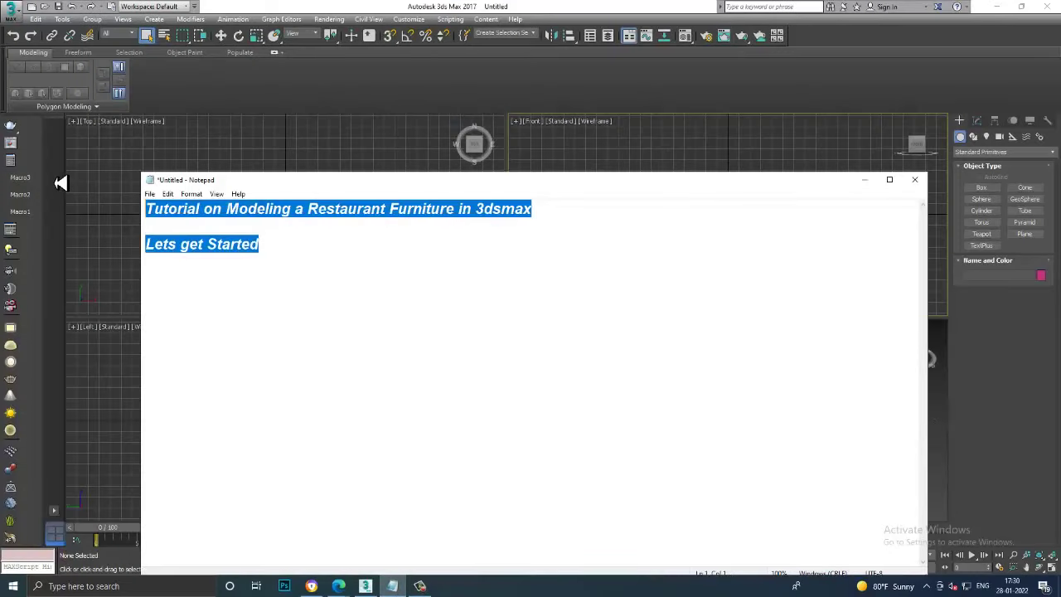
click(866, 182)
Open the restau.jpg reference photo from the Desktop in the image viewer
click(329, 19)
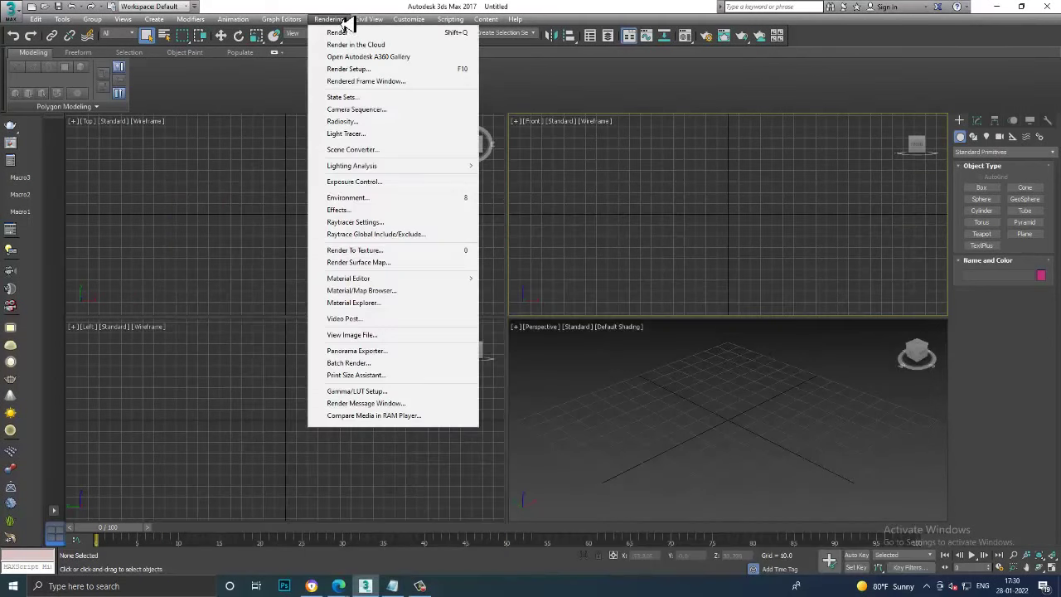
click(381, 334)
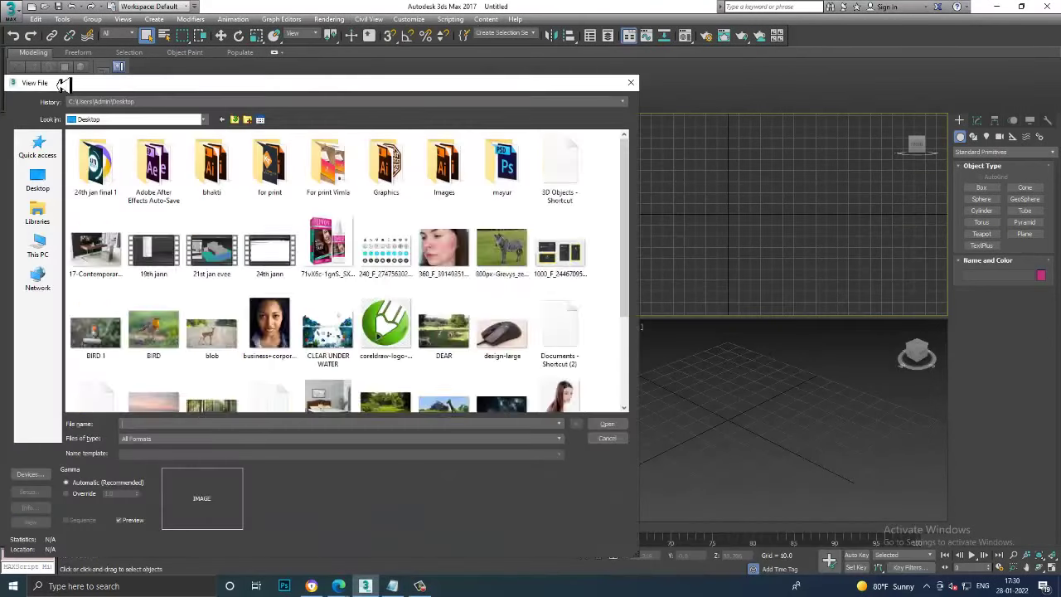
click(29, 184)
click(273, 290)
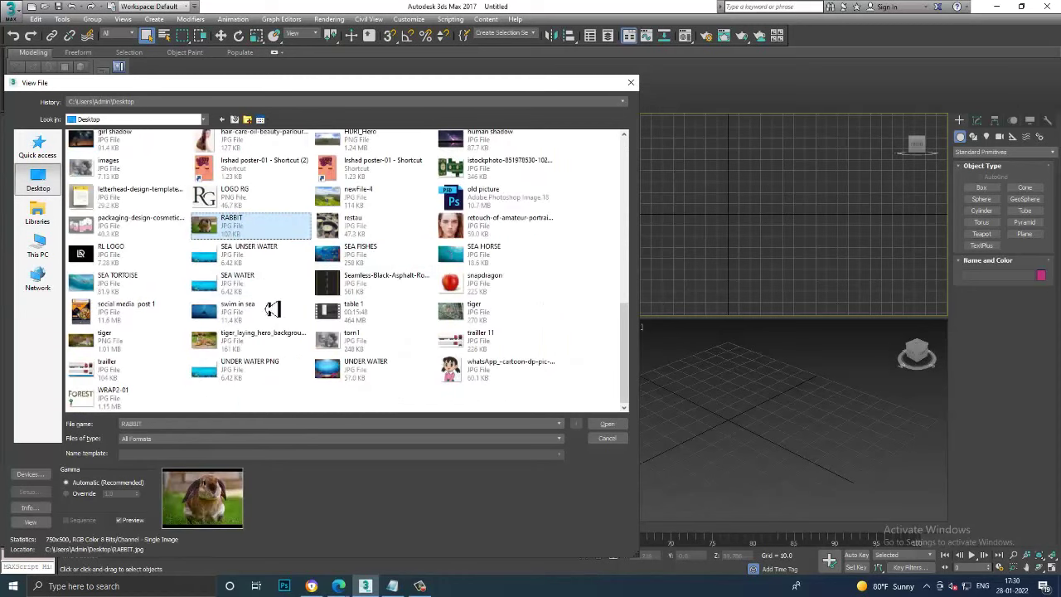
click(373, 294)
double_click(348, 237)
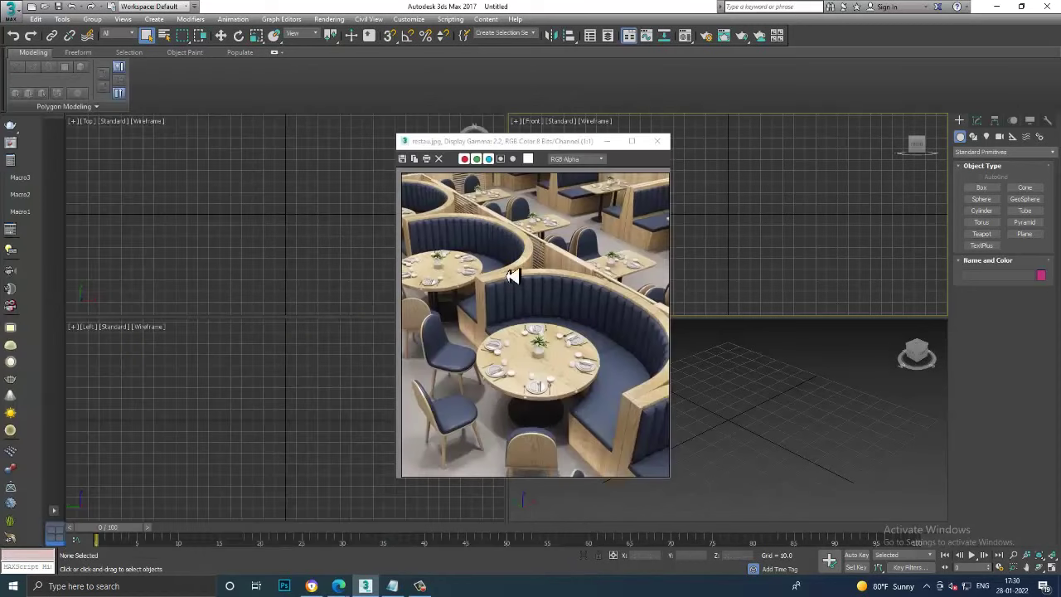
Move the photo viewer to the left, review the notes, and maximize the Perspective view
click(519, 142)
drag(537, 145, 226, 146)
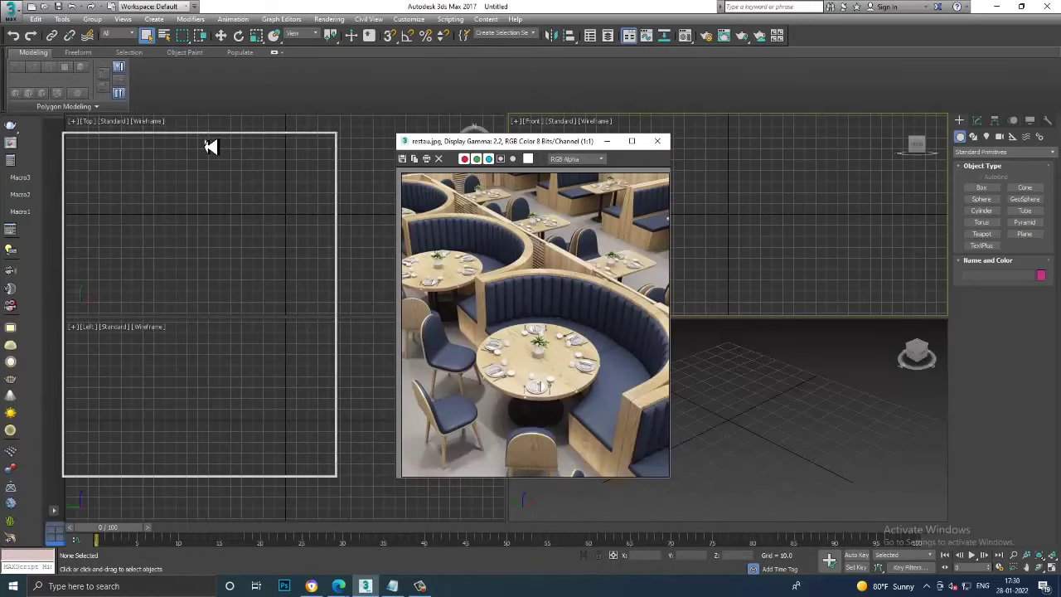
click(392, 585)
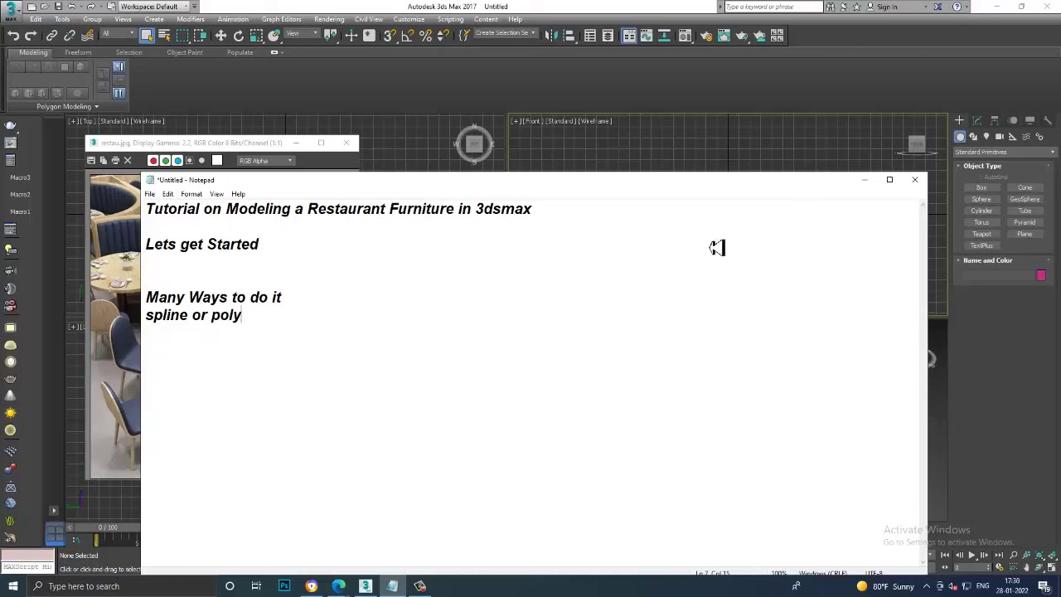
click(864, 179)
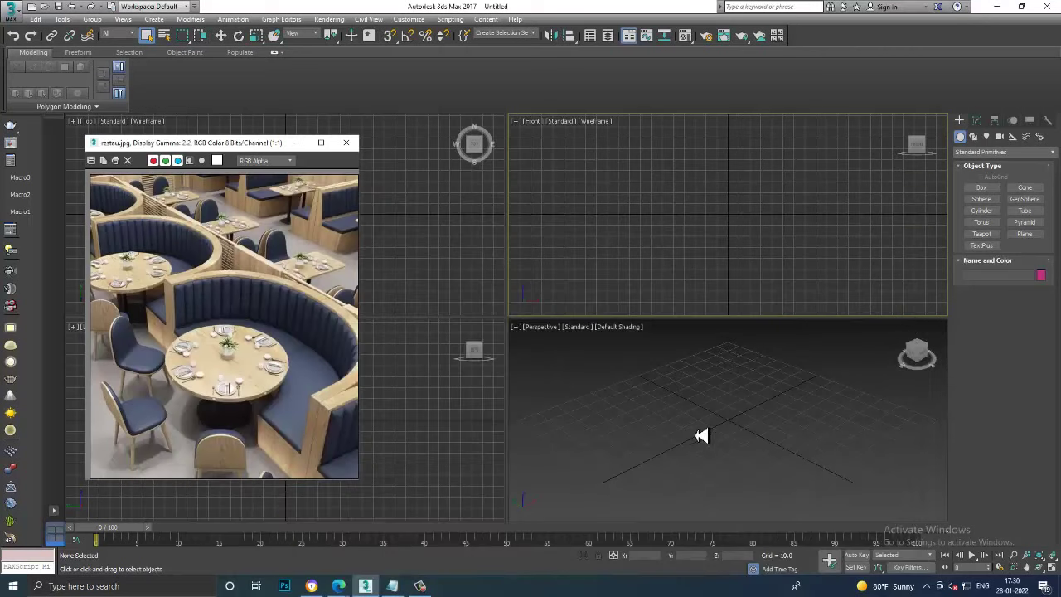
click(744, 433)
key(alt+w)
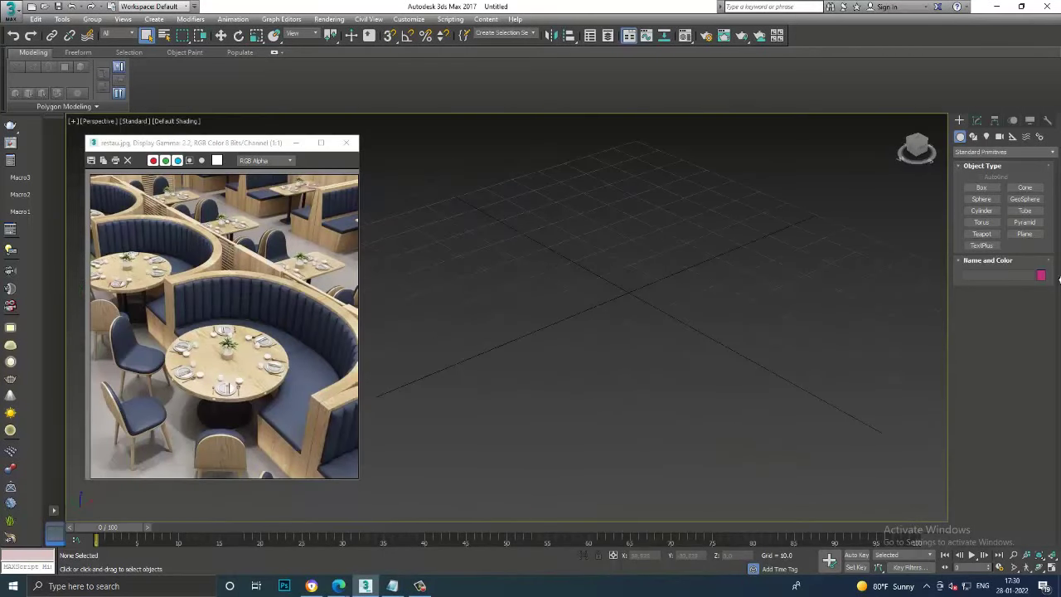
Create a large floor plane in the Top view
click(1028, 234)
drag(648, 208, 611, 590)
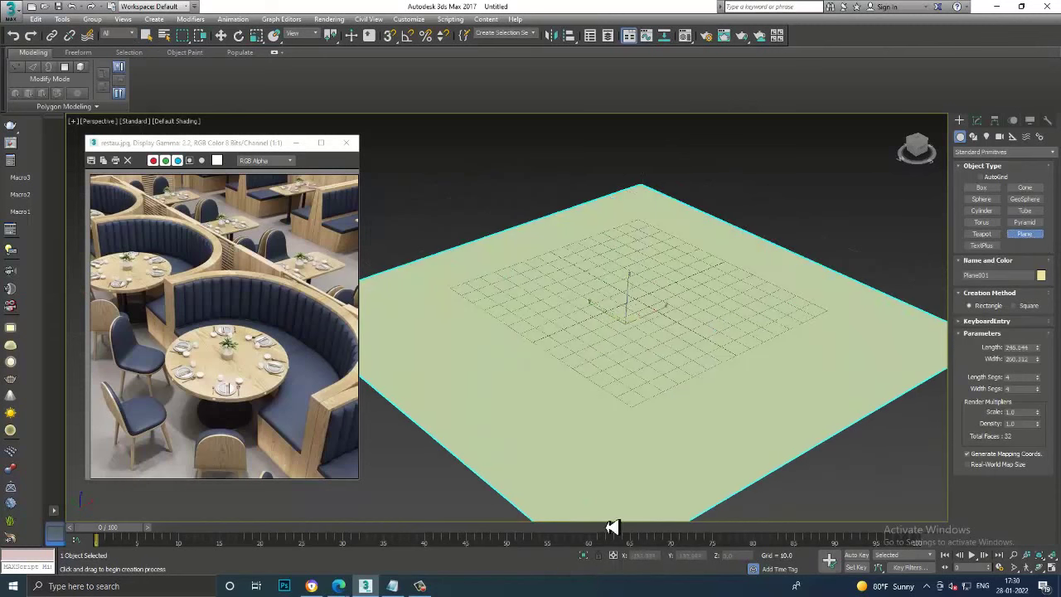
key(w)
key(alt+w)
key(alt+w)
middle_drag(540, 267, 556, 267)
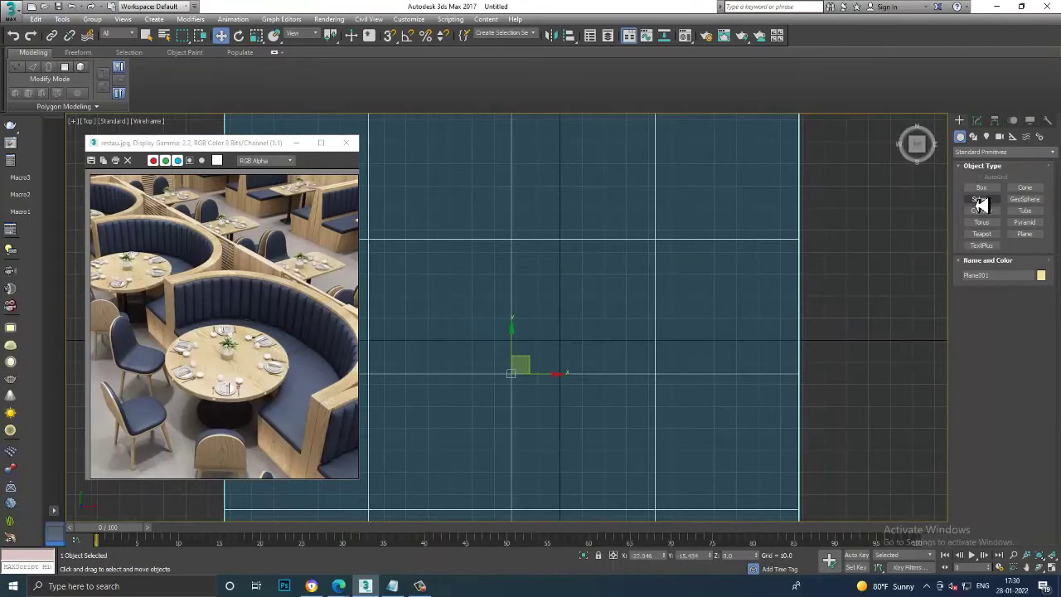
Draw a long thin box on the floor plane and view it in full-size Perspective
click(981, 188)
drag(381, 225, 779, 247)
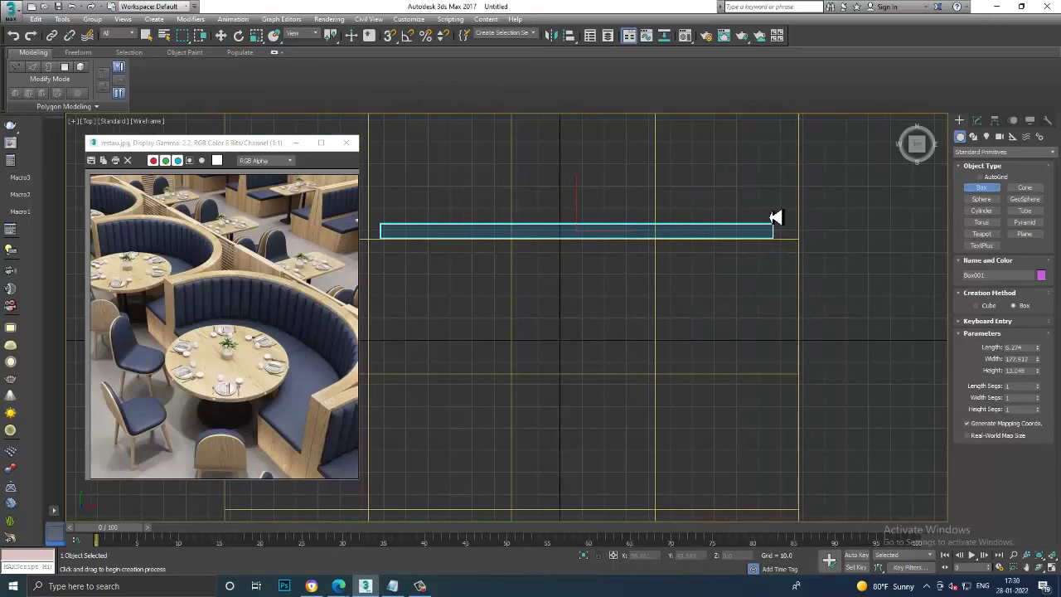
click(795, 331)
key(w)
key(alt+w)
key(alt+w)
scroll(746, 397, up, 3)
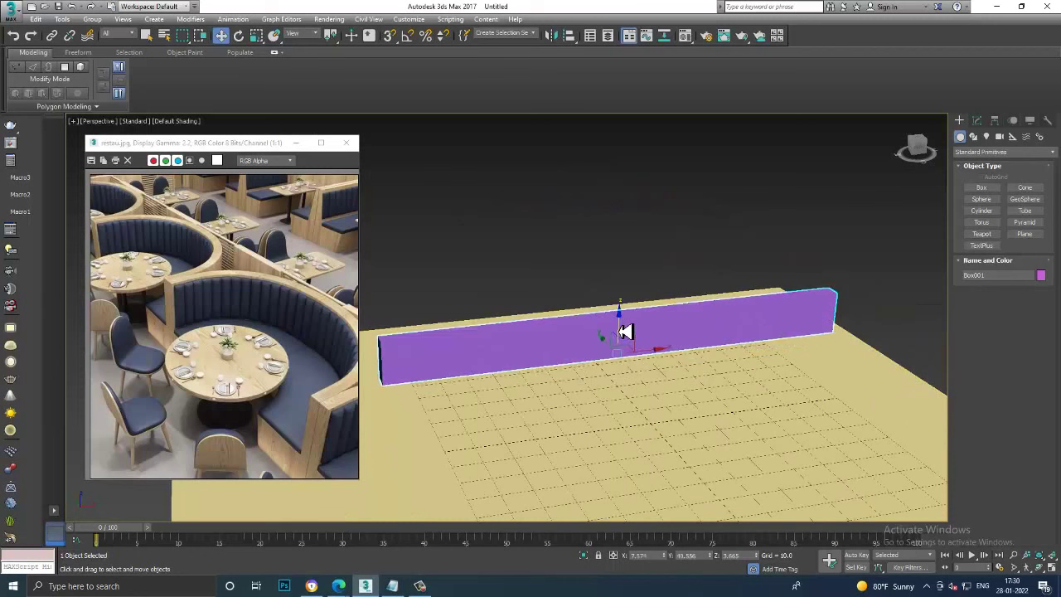
alt+middle_drag(647, 332, 635, 348)
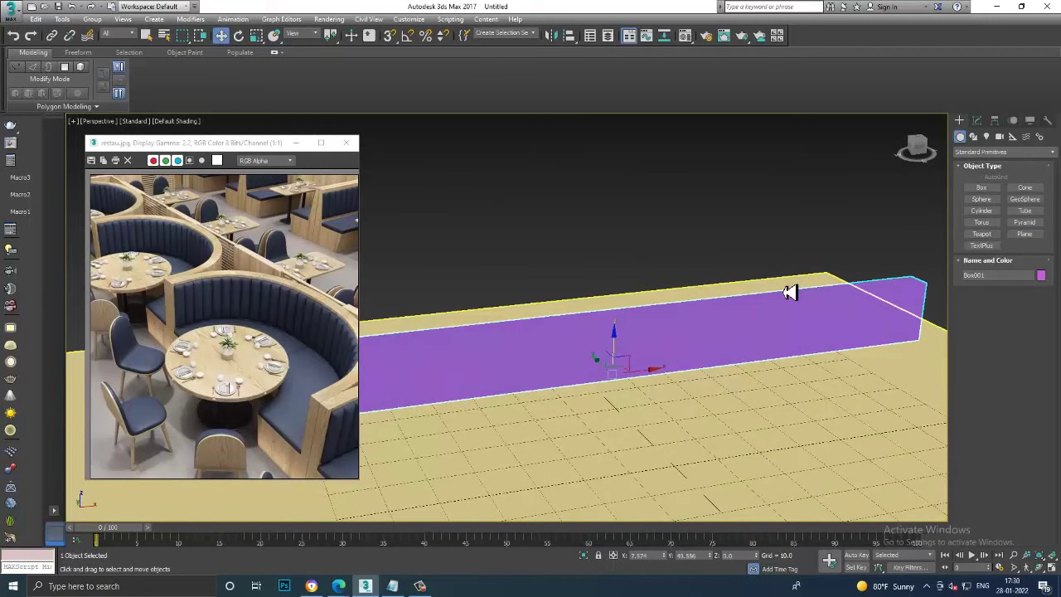
Turn on edged faces and non-uniformly scale the box taller into a wall
key(F4)
key(r)
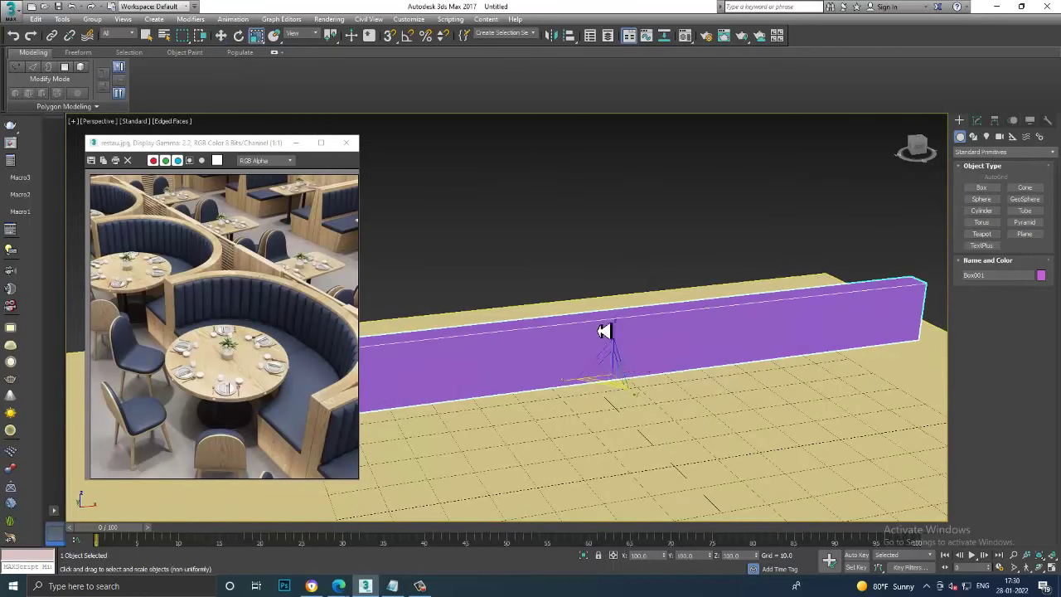
drag(616, 339, 618, 310)
mouse_move(618, 310)
alt+middle_down()
mouse_move(635, 339)
mouse_move(679, 303)
mouse_move(657, 348)
alt+middle_up()
key(w)
Give the wall box 40 width segments and zoom in on it
click(978, 121)
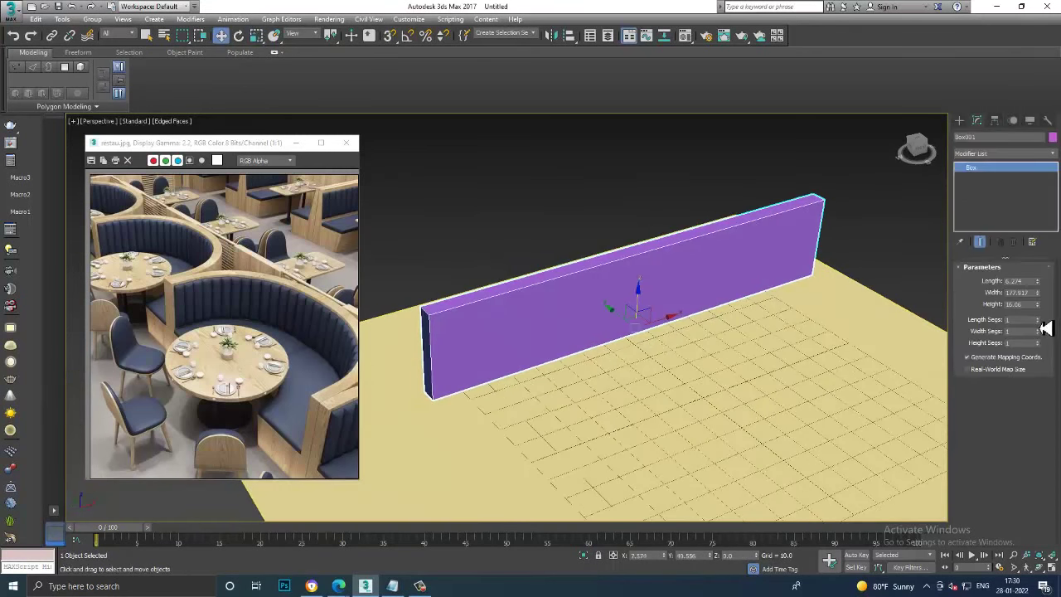
mouse_move(1041, 329)
mouse_down()
mouse_move(1042, 303)
mouse_move(1045, 338)
mouse_move(1043, 310)
mouse_move(1047, 319)
mouse_up()
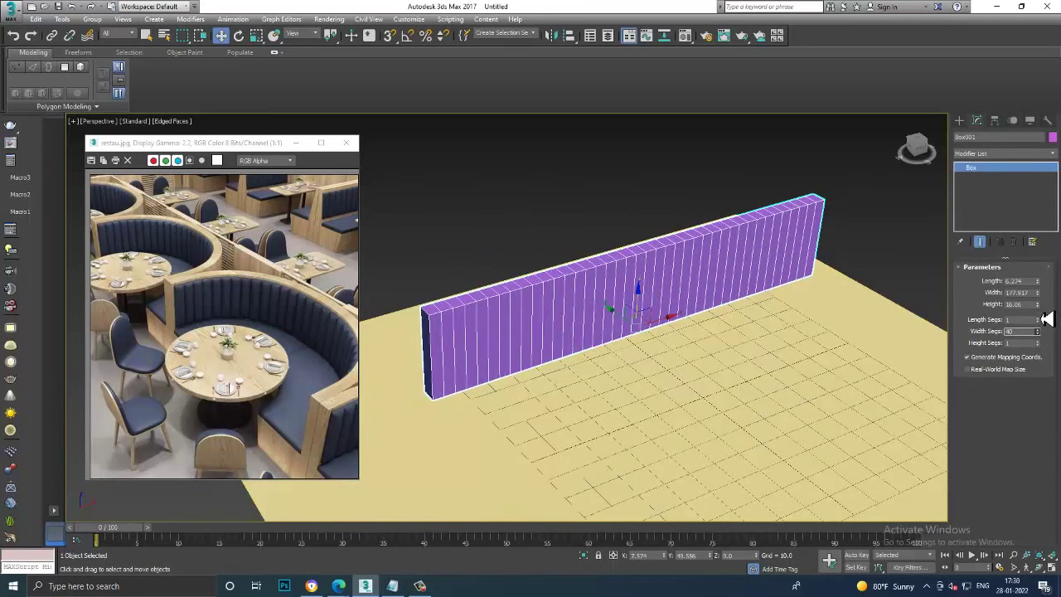
alt+middle_drag(632, 310, 677, 294)
scroll(575, 310, up, 3)
scroll(590, 329, up, 2)
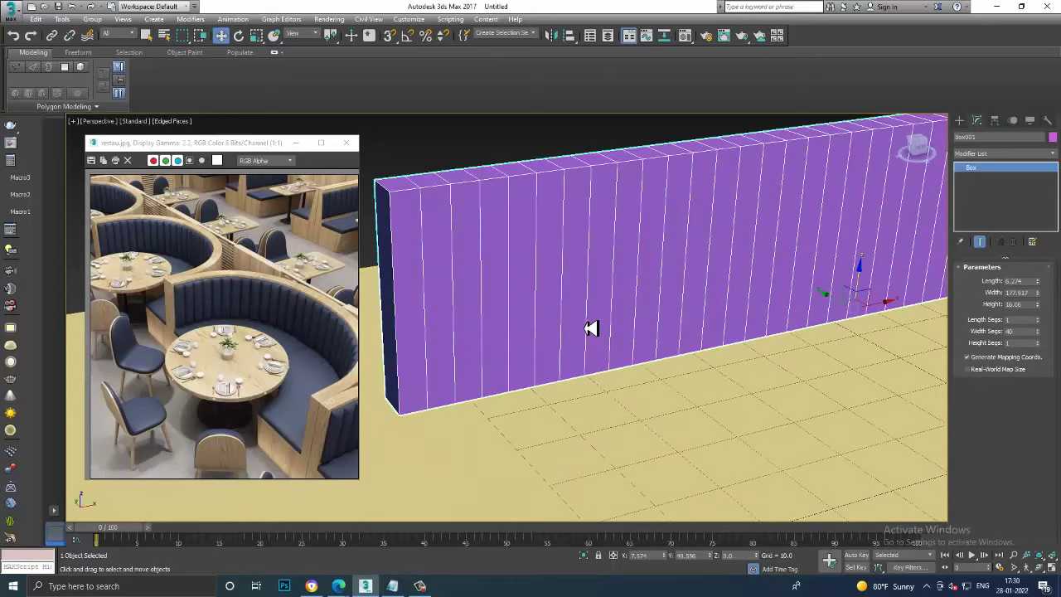
scroll(590, 329, up, 3)
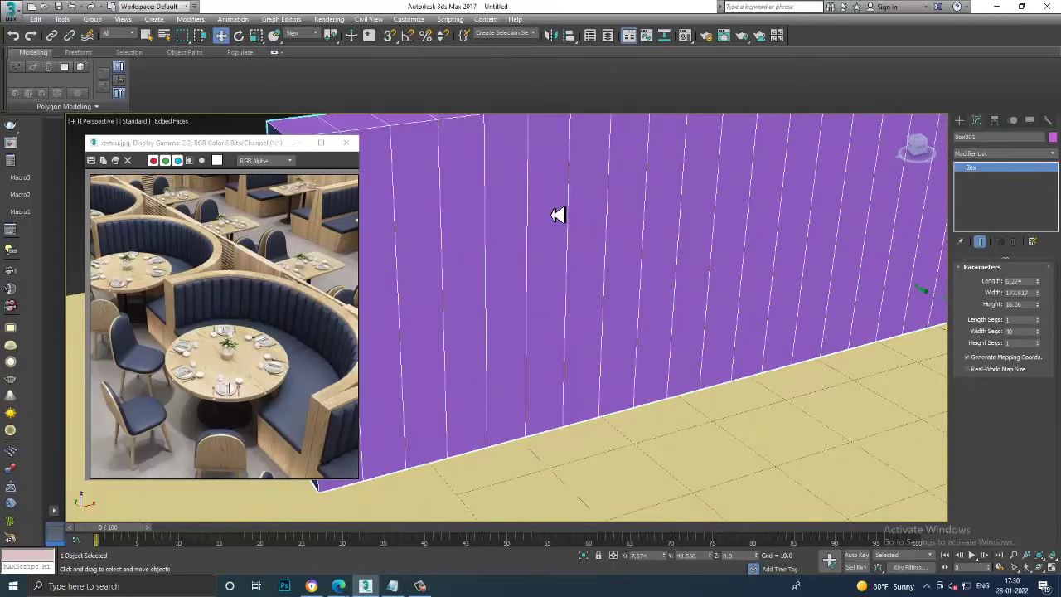
Convert the wall to an Editable Poly and select its strip of front polygons
right_click(553, 186)
mouse_move(580, 292)
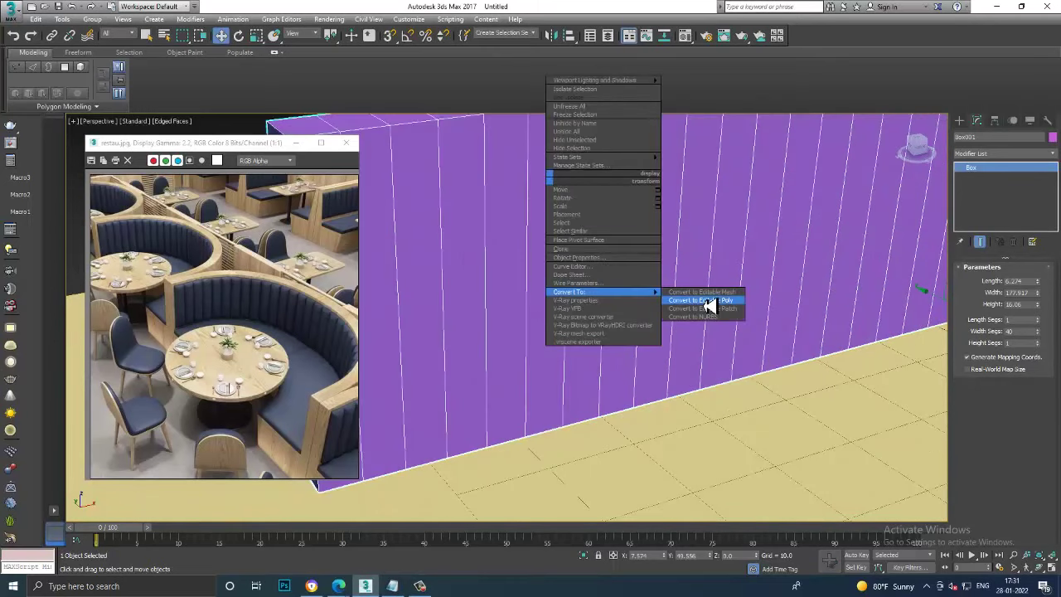
click(707, 300)
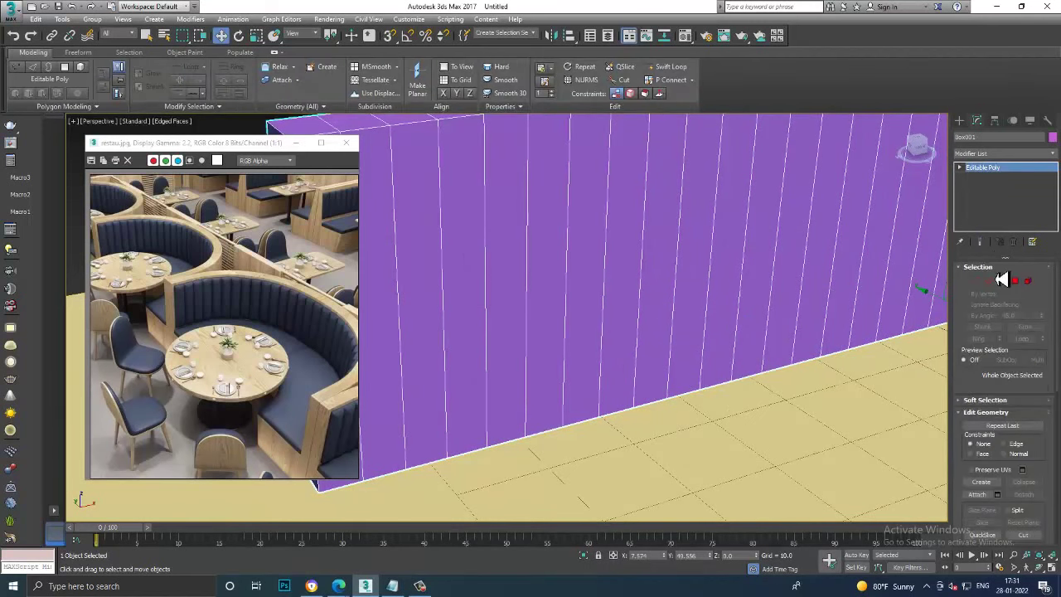
click(1016, 282)
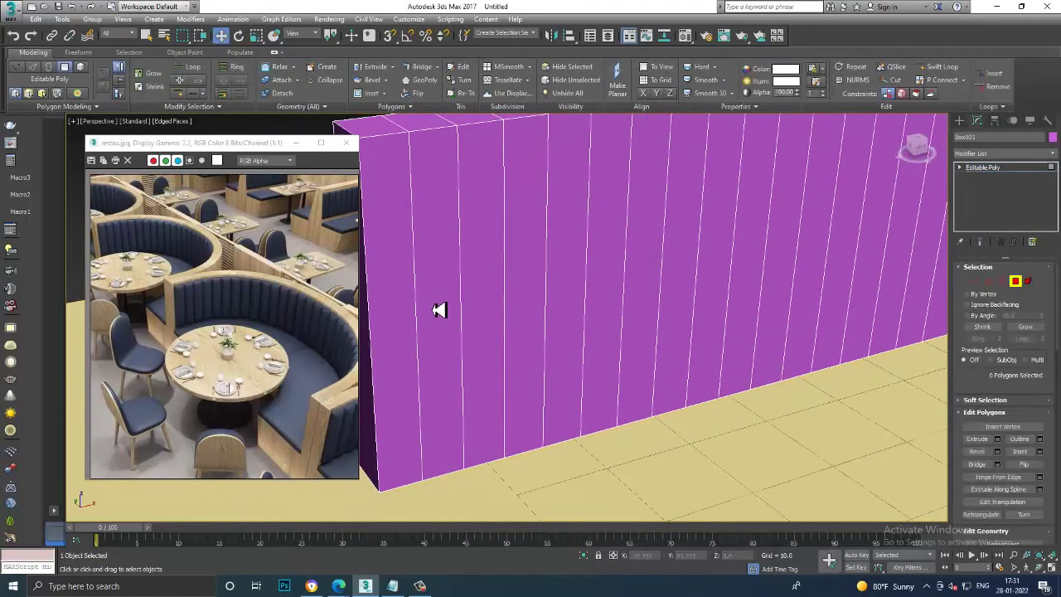
key(alt+w)
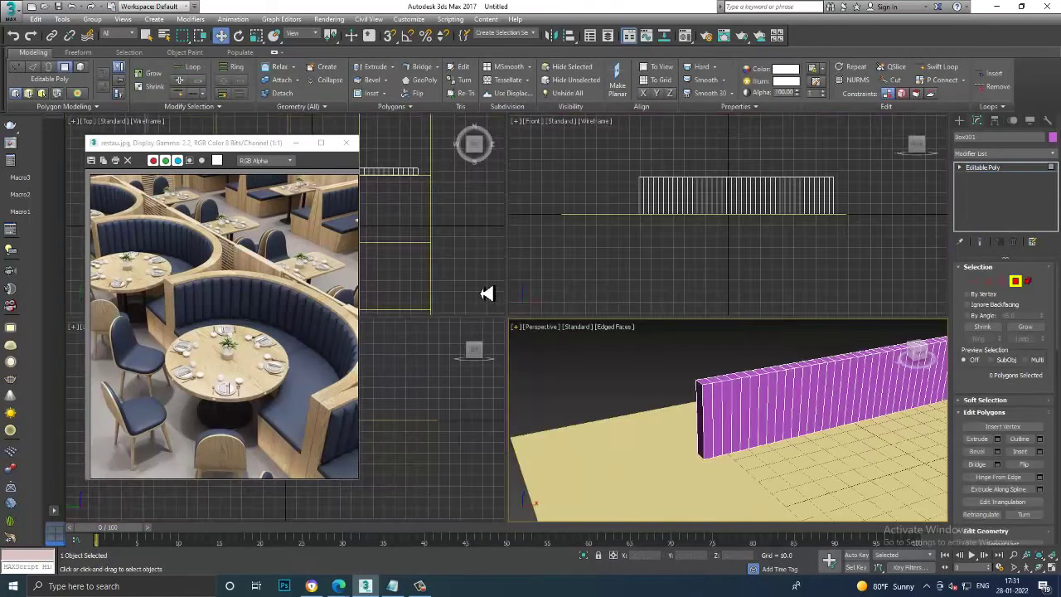
key(alt+w)
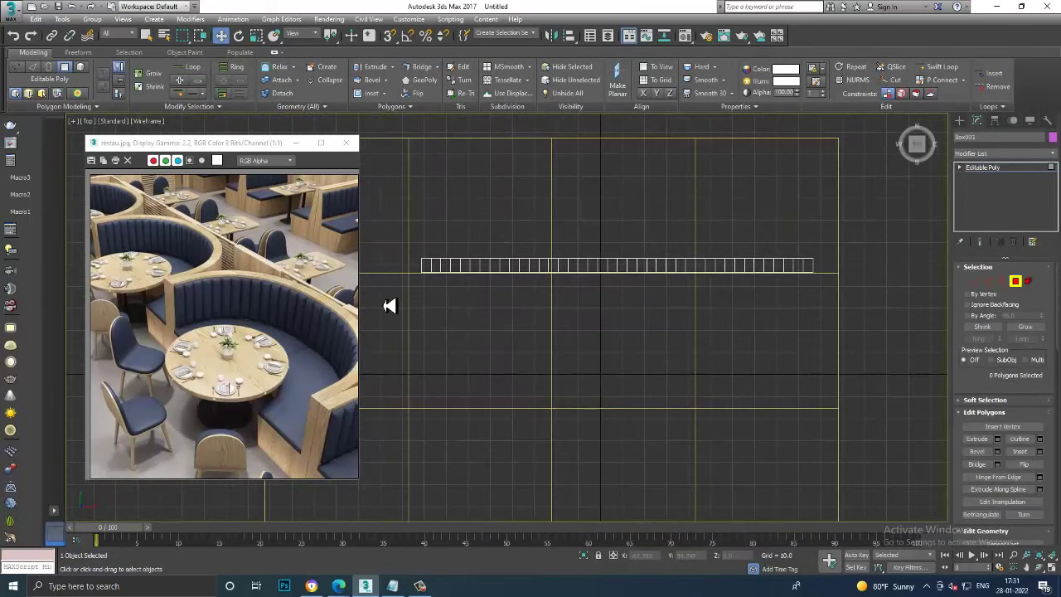
drag(866, 280, 866, 277)
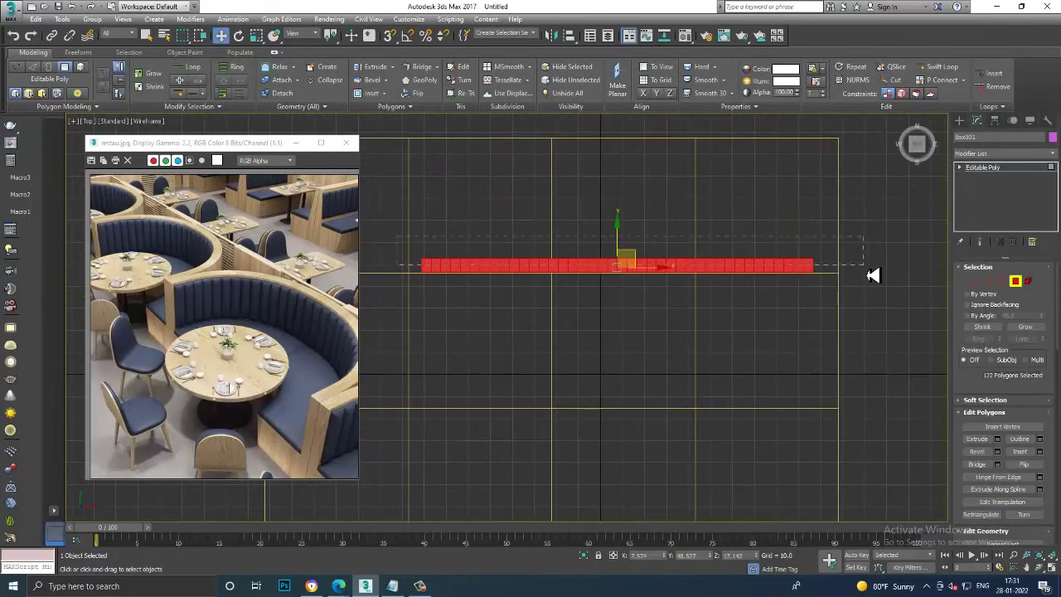
key(alt+w)
key(alt+w)
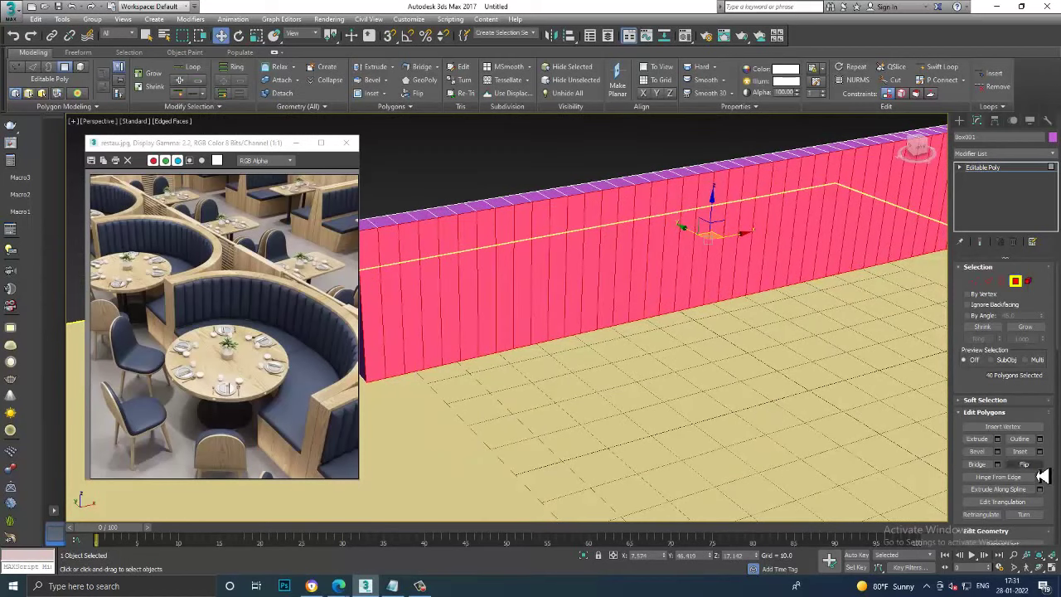
Start a Bevel on the selected polygons and set its grouping type
click(997, 451)
click(521, 323)
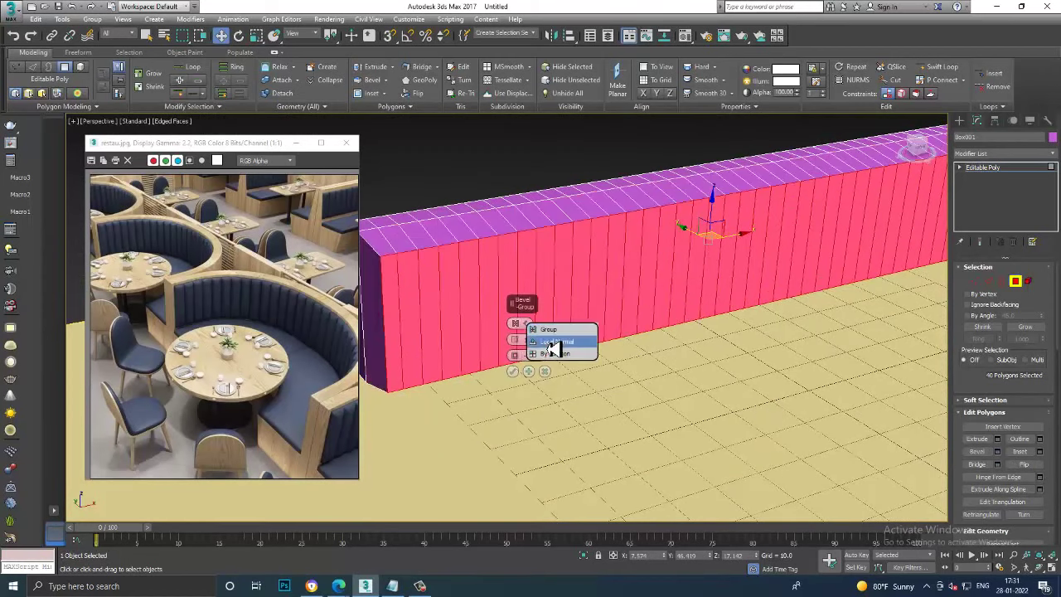
click(563, 345)
alt+middle_drag(663, 304, 632, 307)
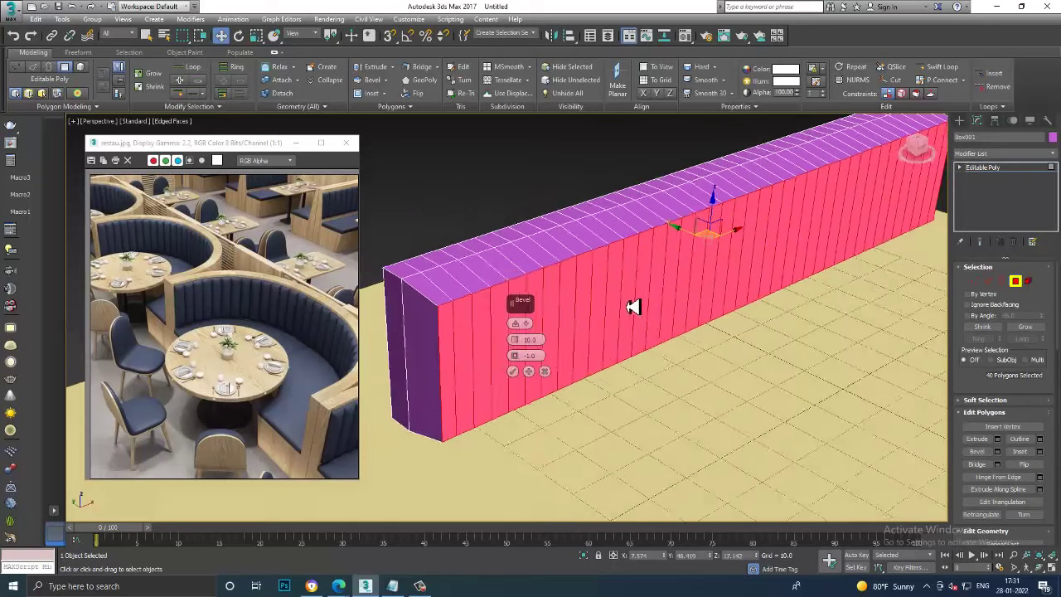
click(520, 324)
click(560, 353)
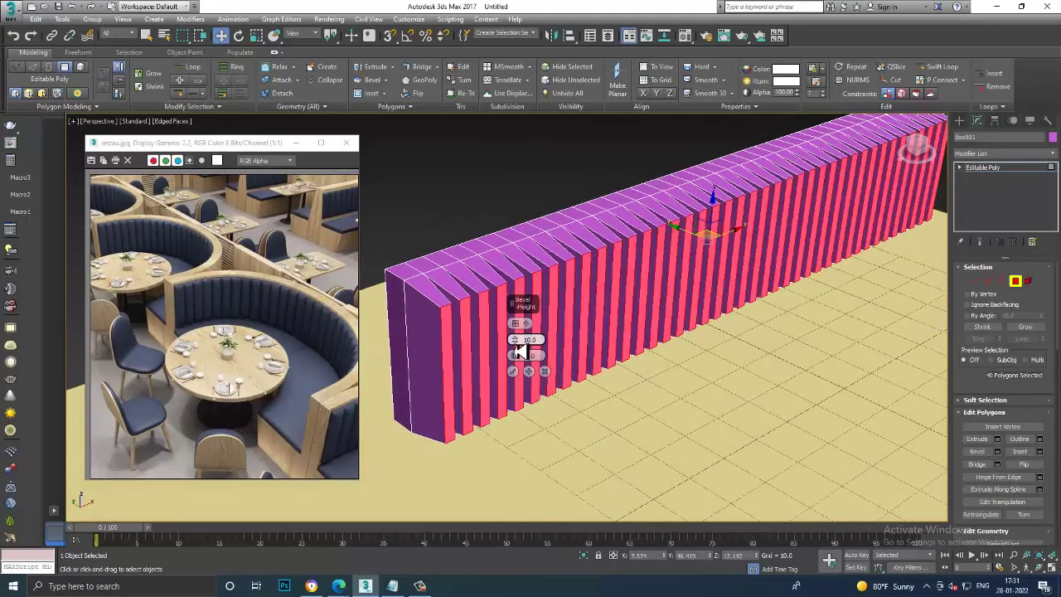
Bevel the faces with height 0.749 and outline -1.0 into ribs, then deselect
drag(527, 339, 551, 400)
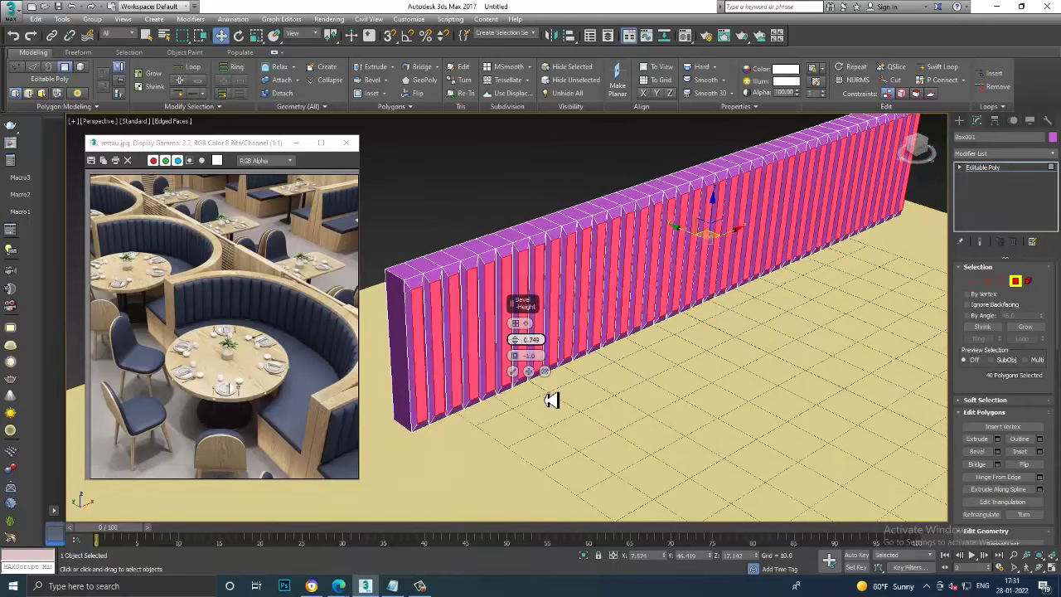
mouse_move(622, 322)
alt+middle_down()
mouse_move(592, 315)
mouse_move(641, 336)
mouse_move(534, 370)
alt+middle_up()
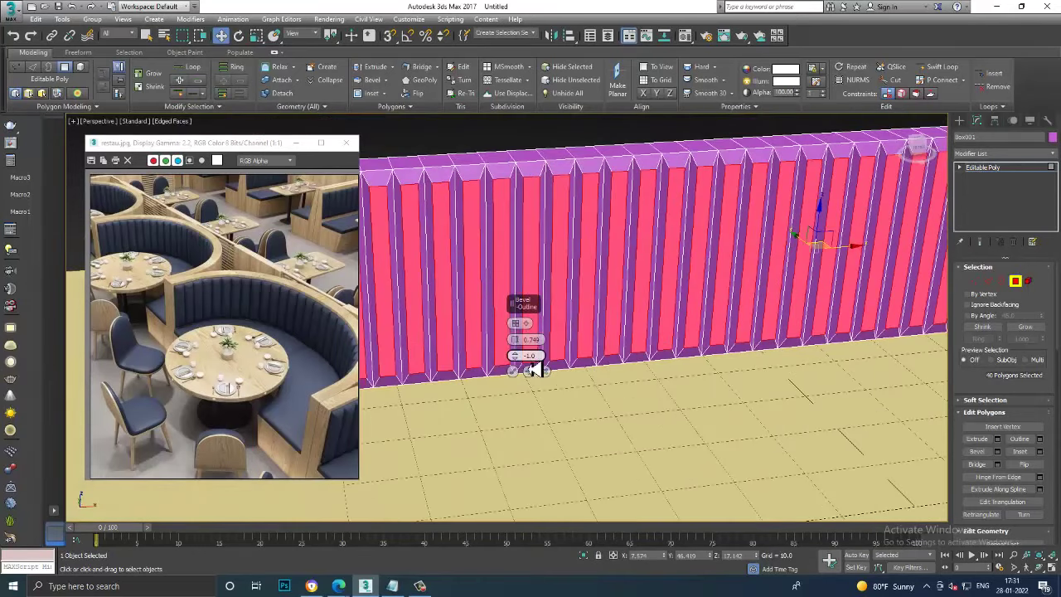
drag(520, 361, 524, 358)
click(512, 371)
scroll(552, 362, down, 3)
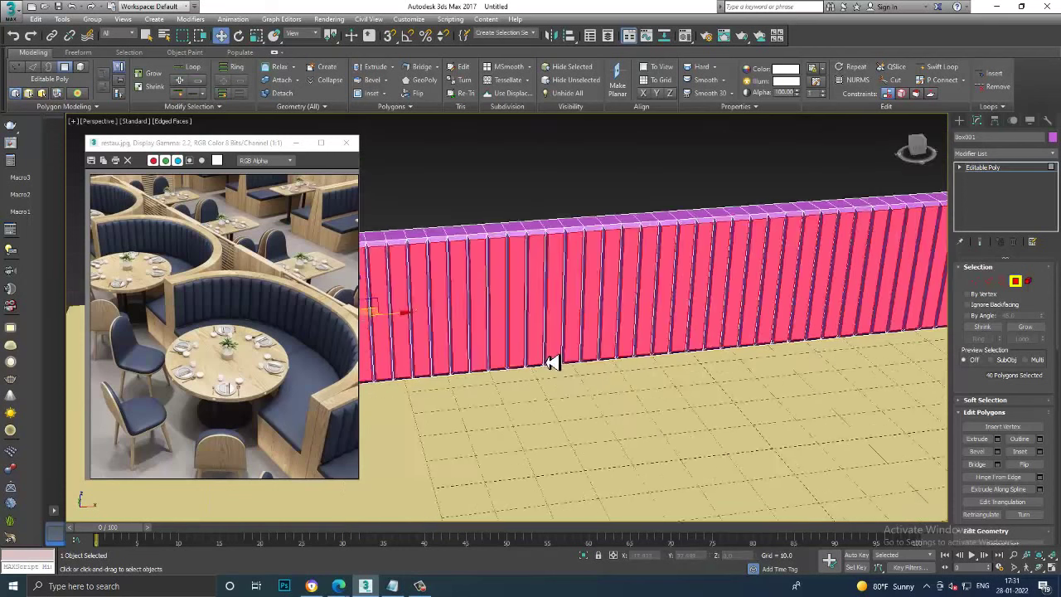
mouse_move(552, 362)
alt+middle_down()
mouse_move(634, 315)
mouse_move(734, 328)
alt+middle_up()
key(ctrl+d)
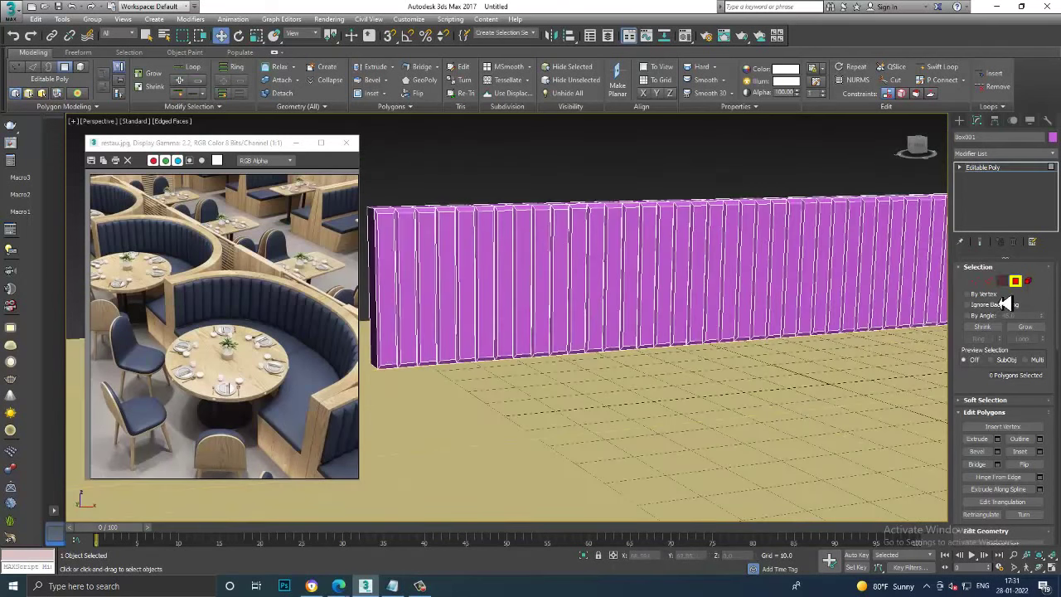
Connect the wall's vertical edges with many horizontal edge loops
click(990, 282)
scroll(622, 329, down, 4)
scroll(639, 338, down, 2)
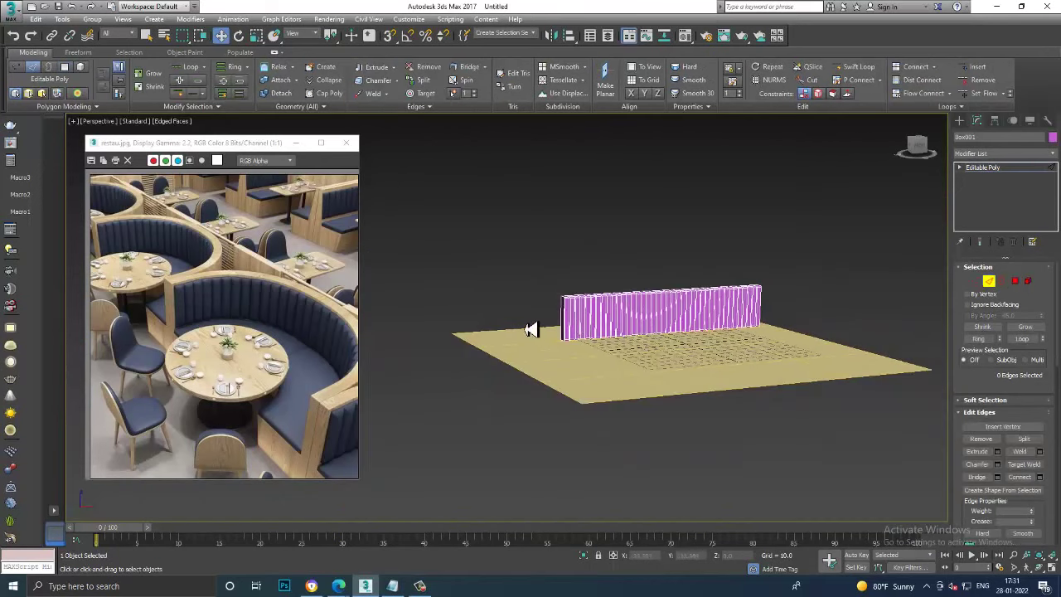
drag(968, 315, 945, 319)
scroll(675, 338, up, 3)
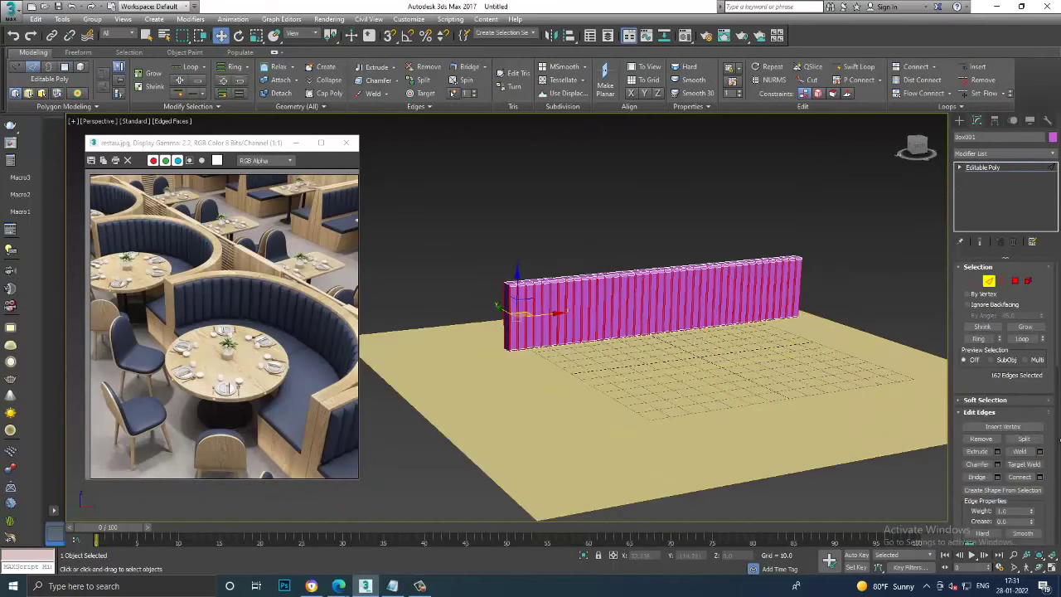
click(1040, 478)
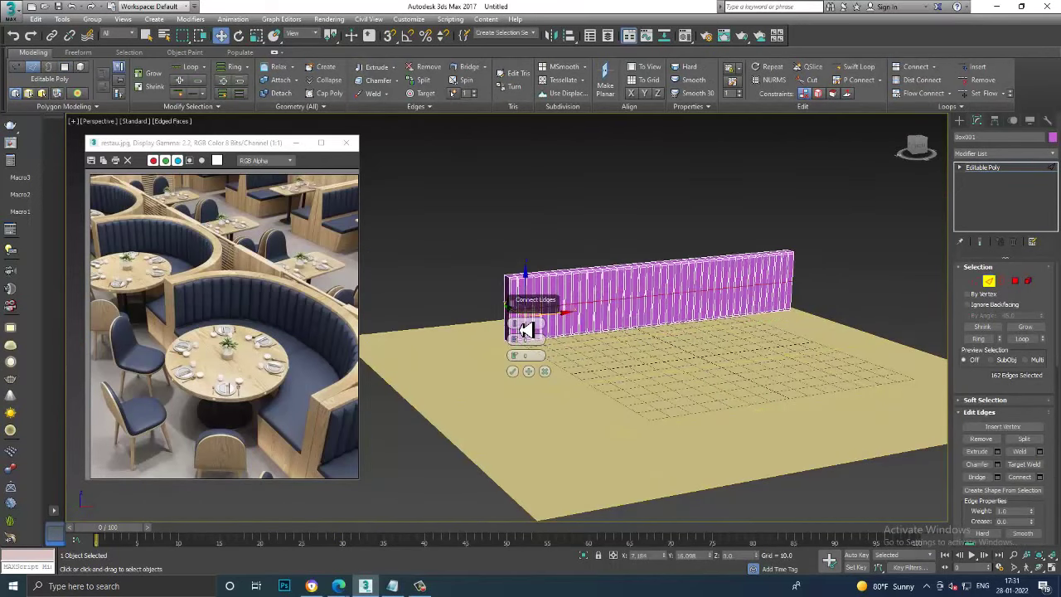
drag(526, 329, 528, 322)
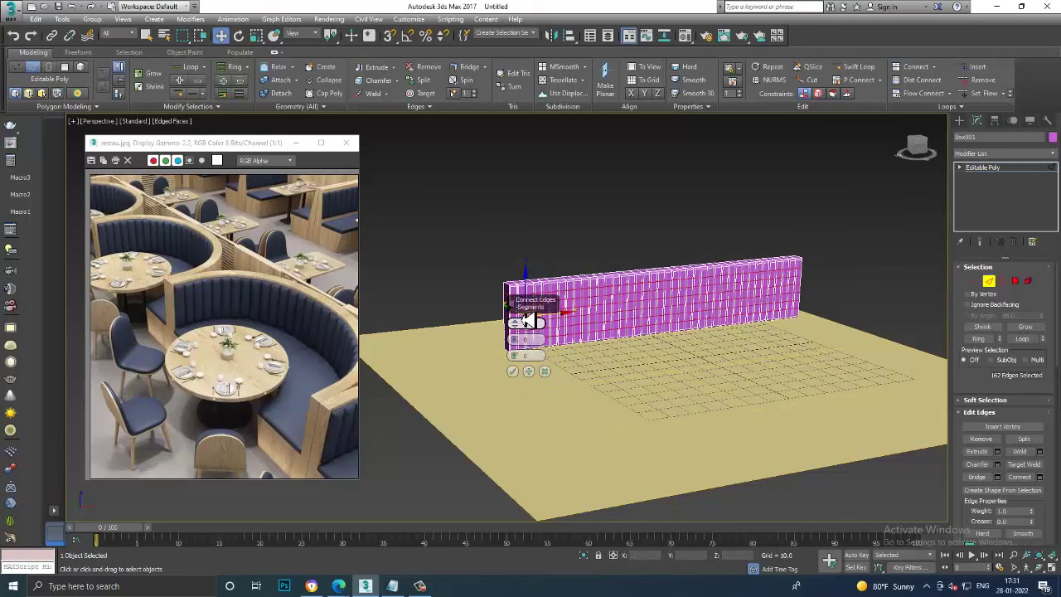
click(512, 371)
Scale the whole wall longer along X
alt+middle_drag(737, 301, 872, 291)
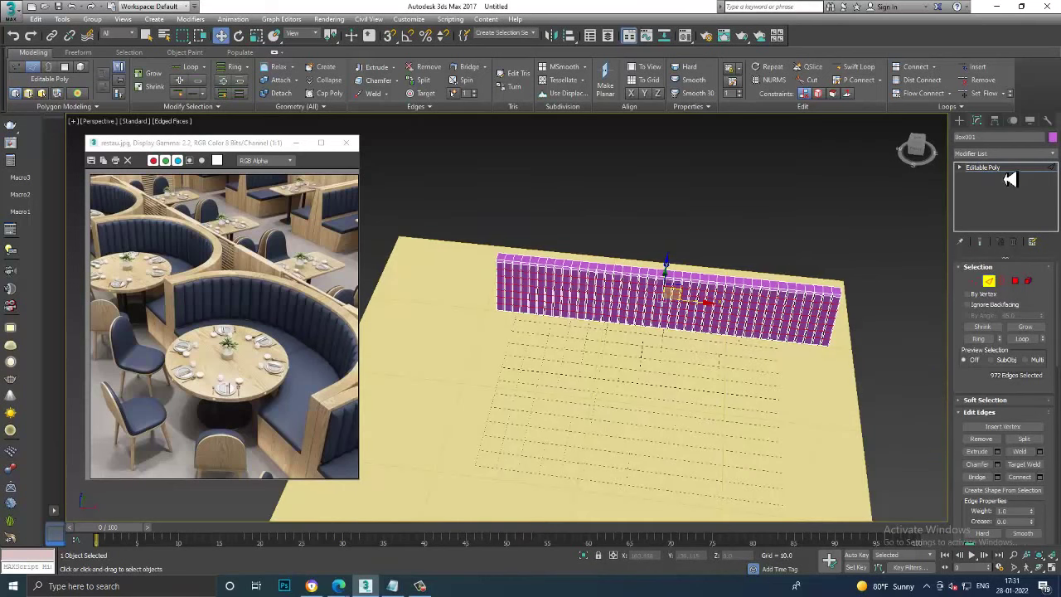
click(1010, 179)
mouse_move(663, 334)
alt+middle_down()
mouse_move(741, 307)
mouse_move(724, 325)
alt+middle_up()
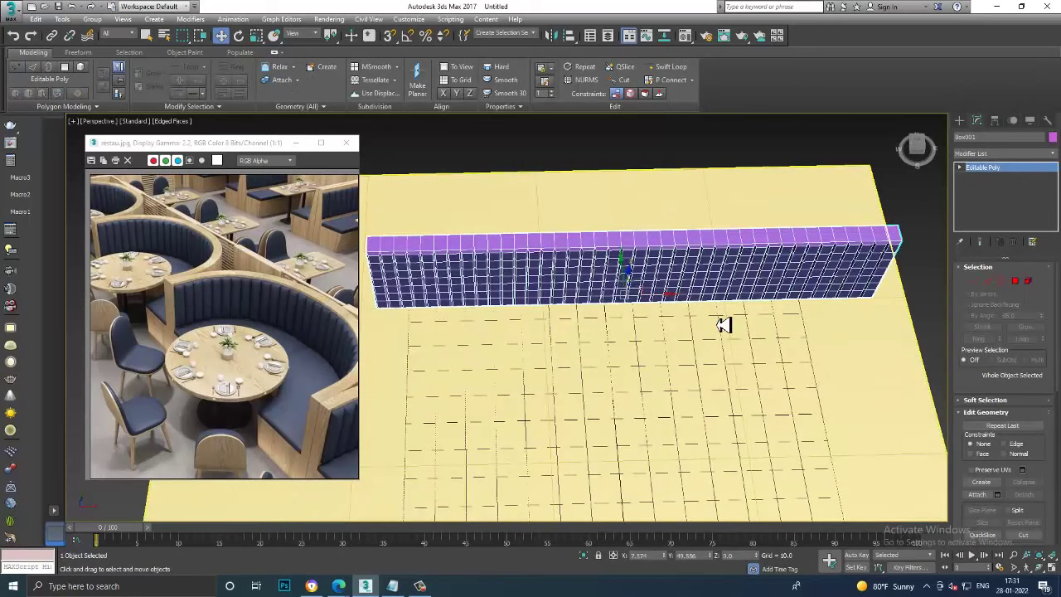
key(r)
drag(578, 304, 572, 305)
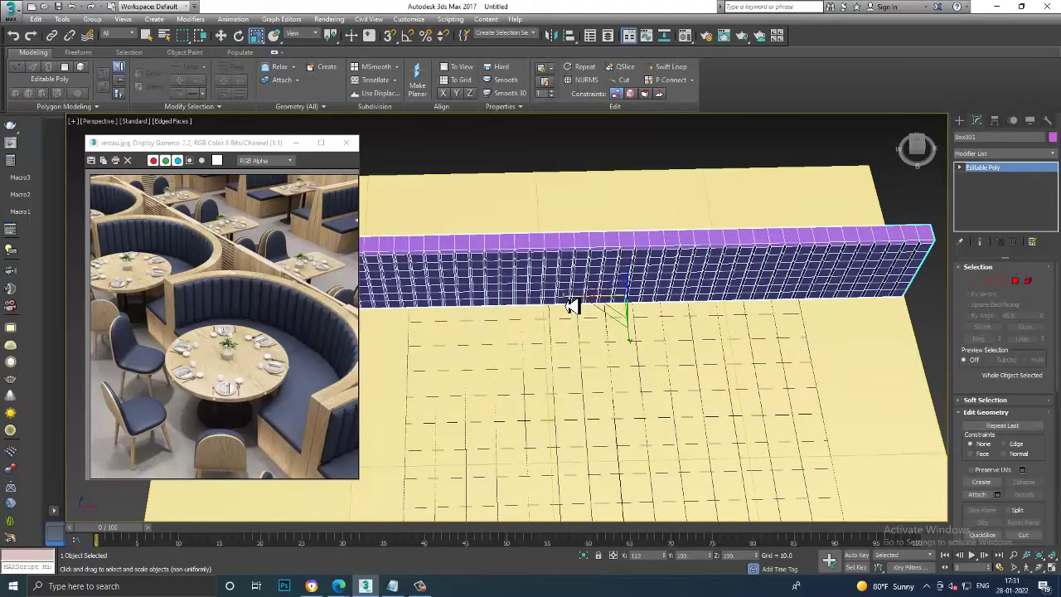
alt+middle_drag(705, 306, 704, 272)
key(w)
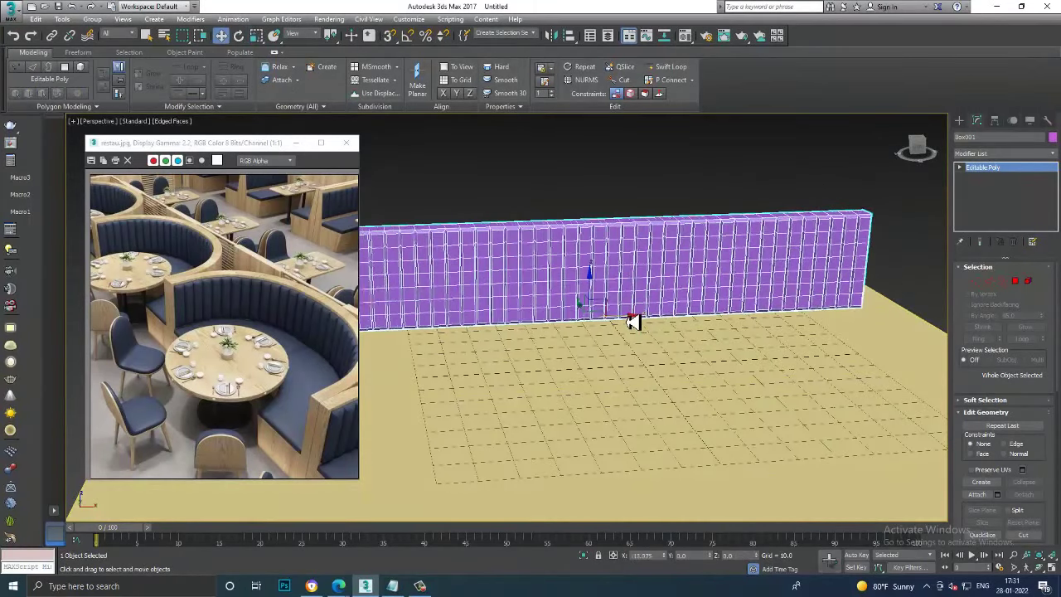
Restore the four-viewport layout and open the Modifier List
key(alt+w)
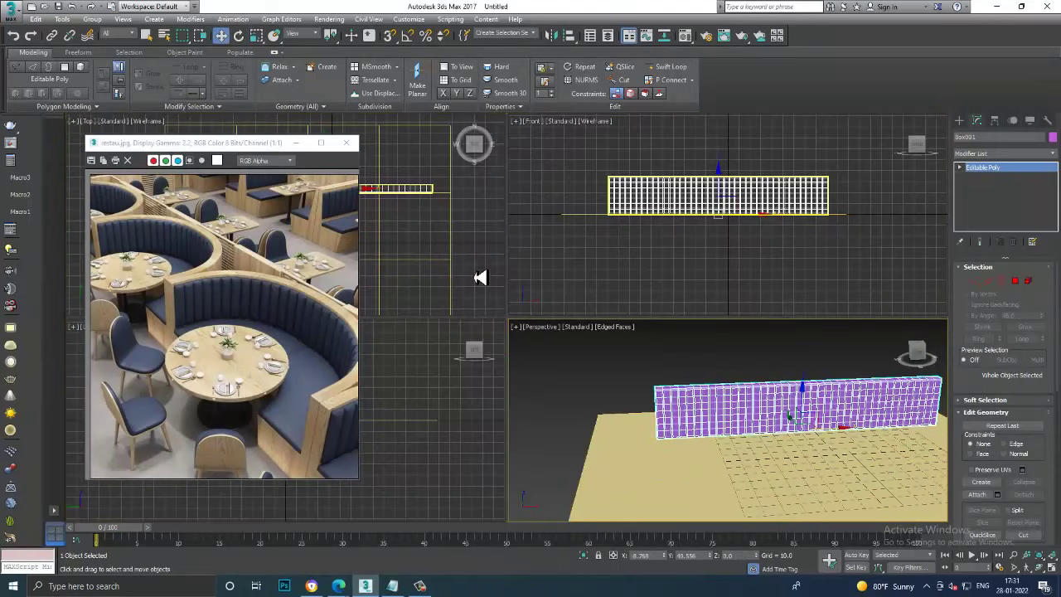
mouse_move(479, 277)
middle_down()
mouse_move(508, 252)
mouse_move(473, 245)
middle_up()
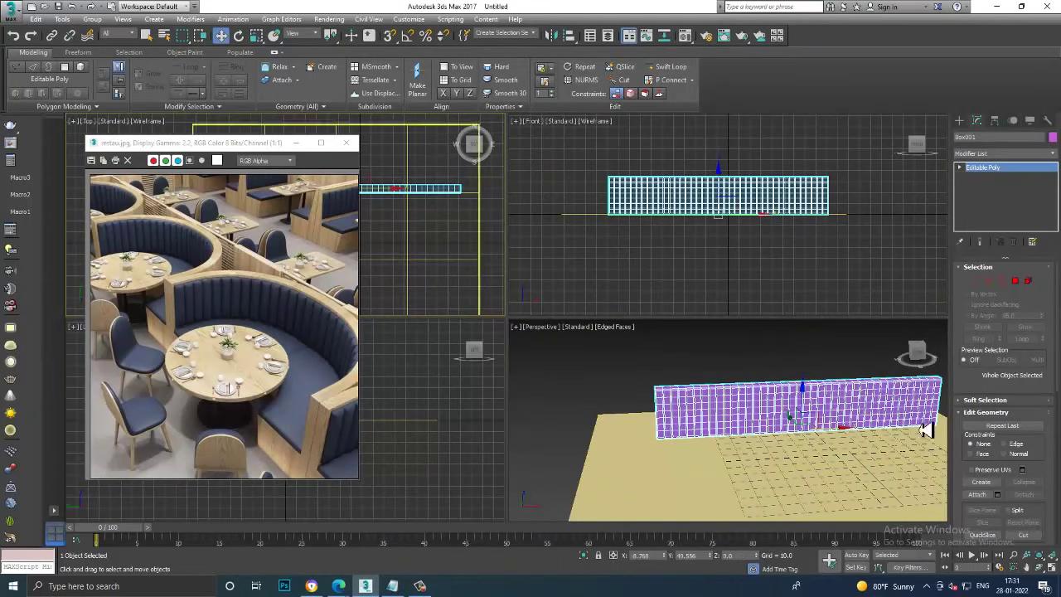
click(1003, 155)
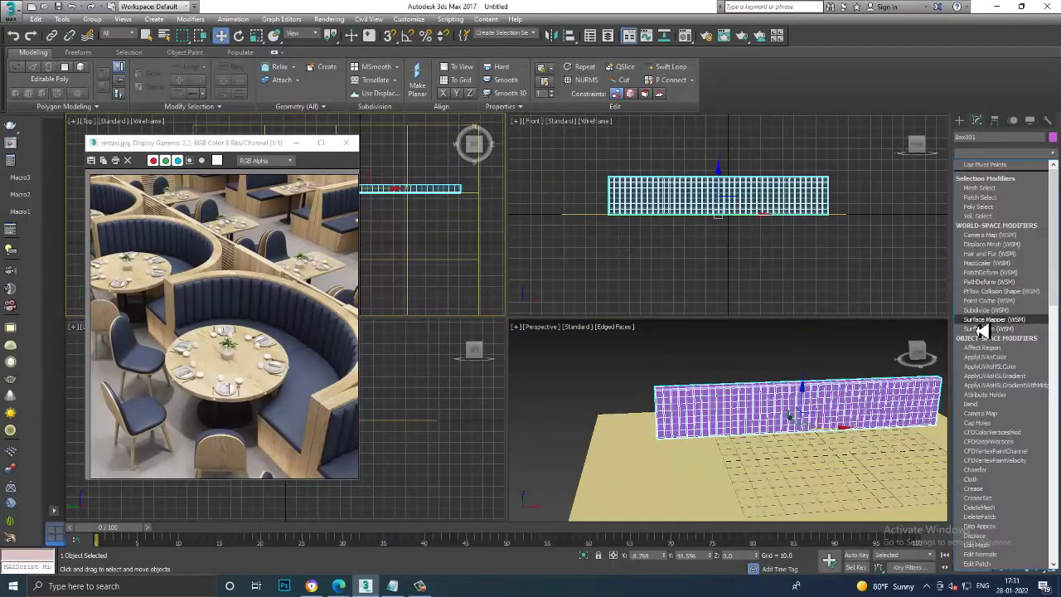
scroll(982, 331, down, 3)
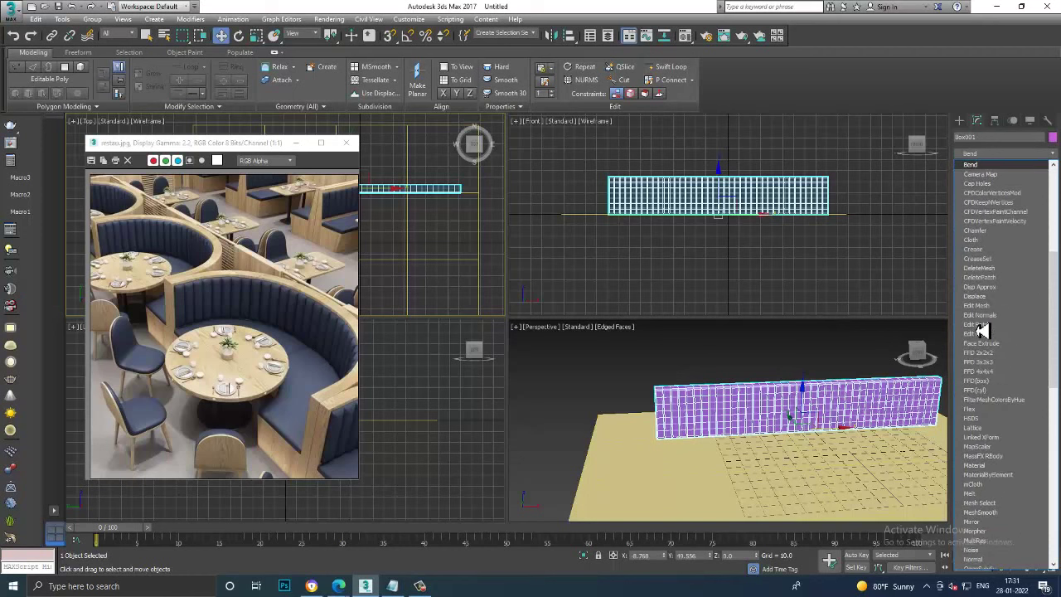
Add a Bend with angle 180, direction 90 on X, and orbit to inspect the semicircle
click(974, 164)
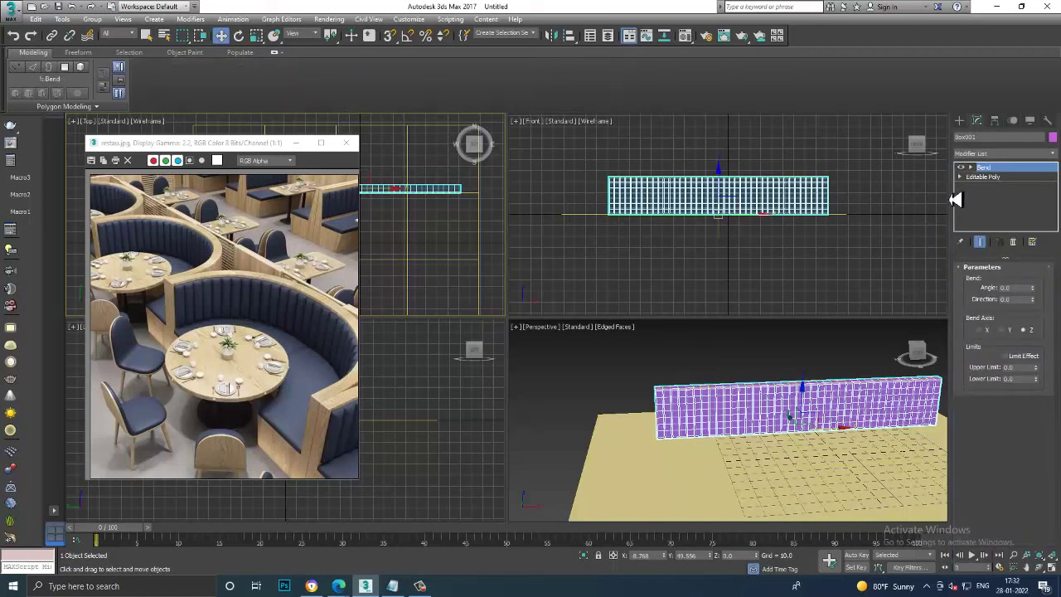
key(alt+w)
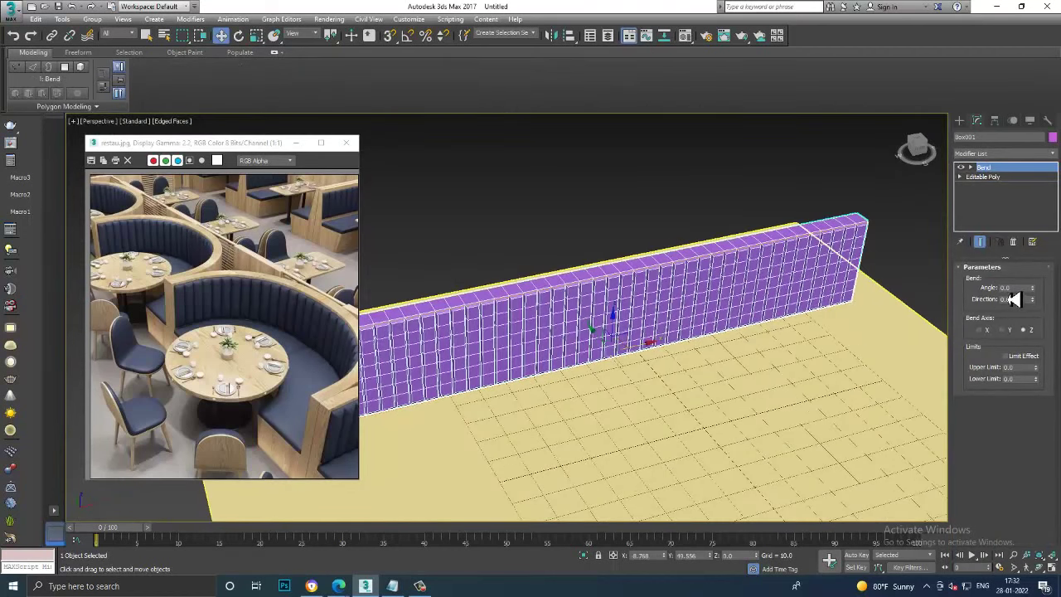
drag(1033, 288, 1028, 262)
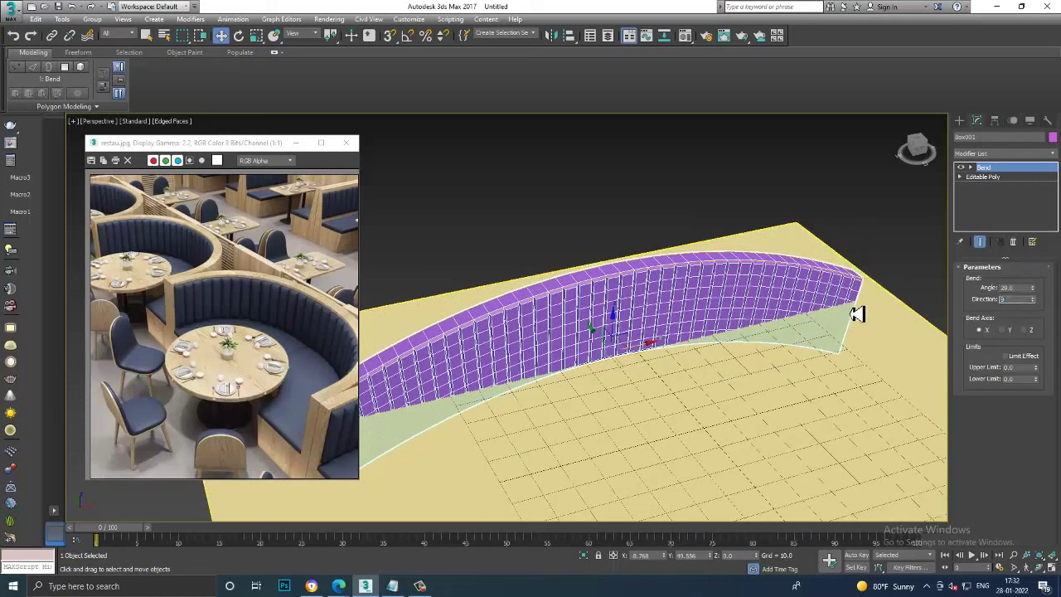
text(90)
key(Return)
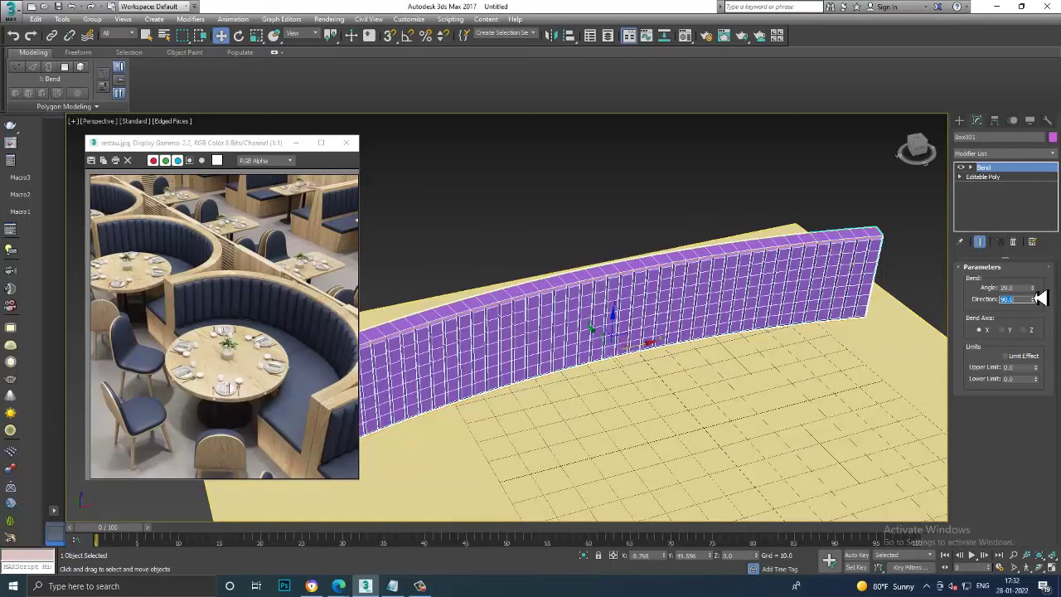
drag(1034, 289, 947, 154)
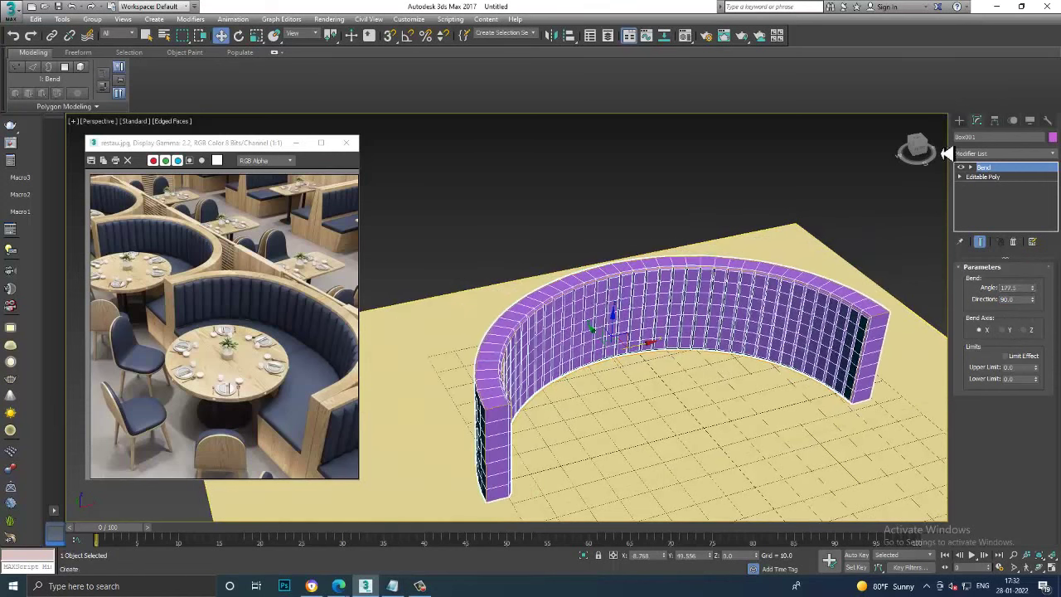
mouse_move(947, 153)
alt+middle_down()
mouse_move(727, 373)
mouse_move(741, 367)
mouse_move(727, 336)
mouse_move(635, 356)
mouse_move(642, 350)
alt+middle_up()
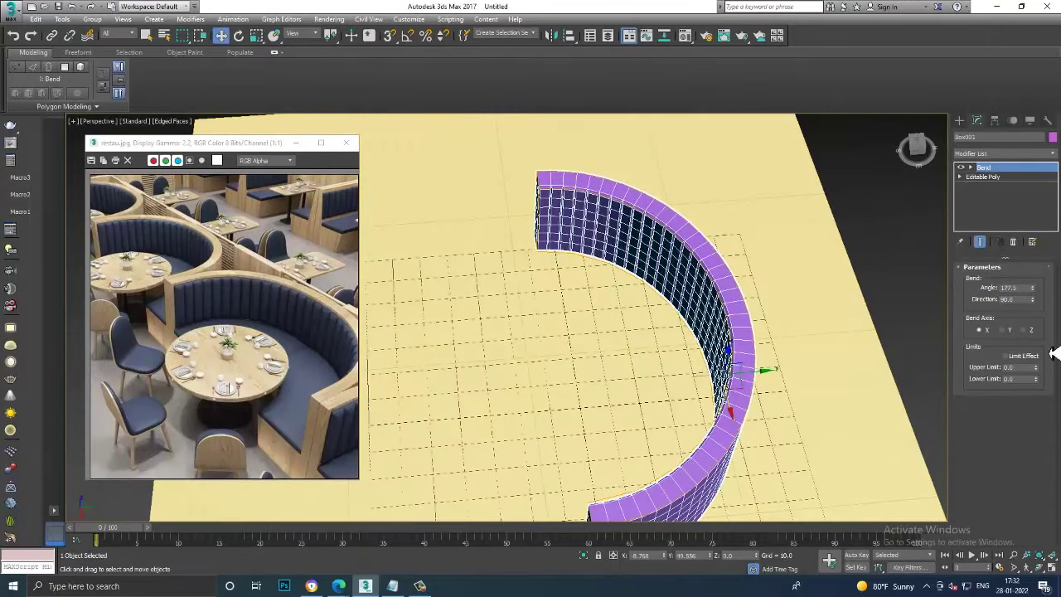
text(180)
key(Return)
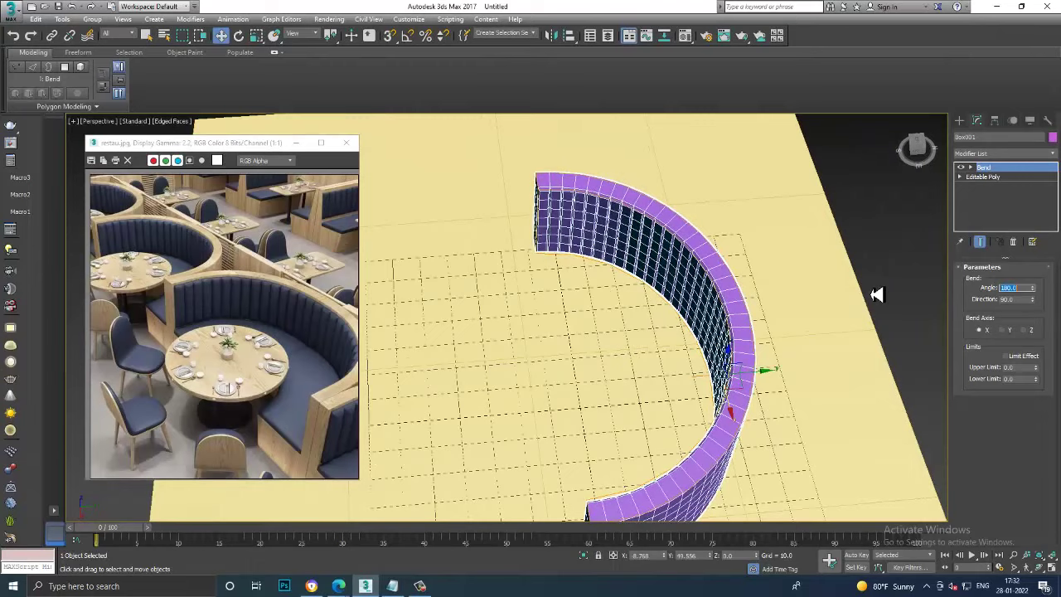
mouse_move(817, 300)
alt+middle_down()
mouse_move(770, 284)
mouse_move(734, 289)
mouse_move(800, 264)
mouse_move(735, 257)
mouse_move(734, 348)
mouse_move(738, 273)
alt+middle_up()
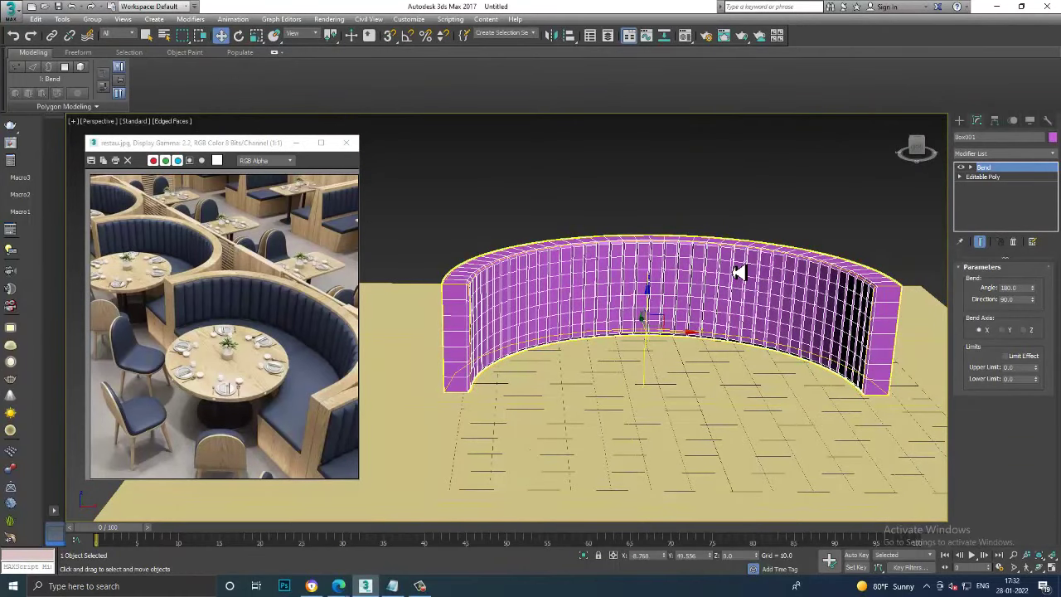
Disable the Bend and draw an Arc spanning the straight wall in the Top view
click(961, 168)
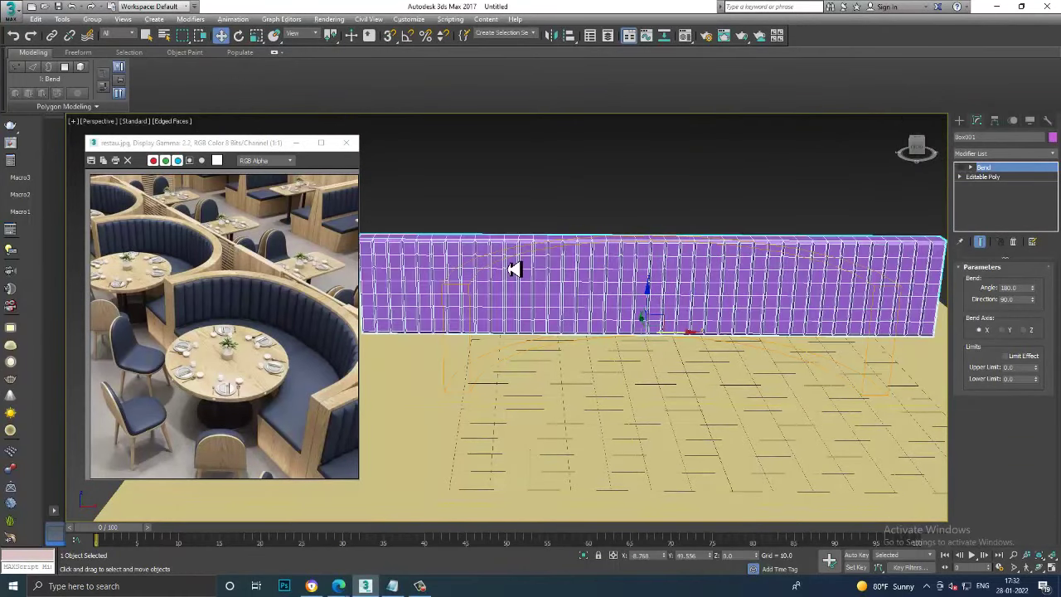
key(alt+w)
key(alt+w)
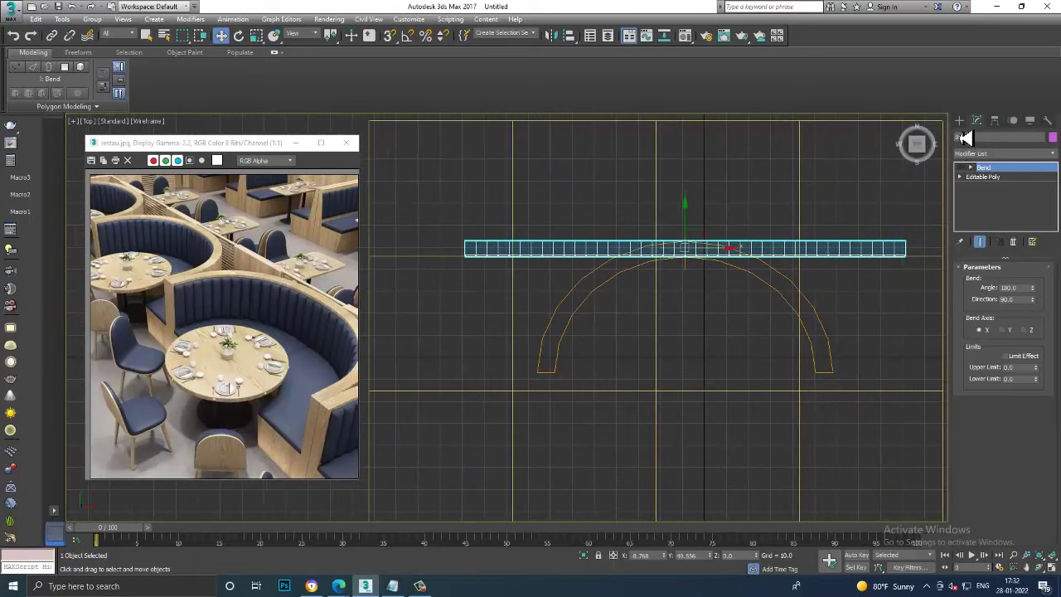
click(959, 120)
click(974, 137)
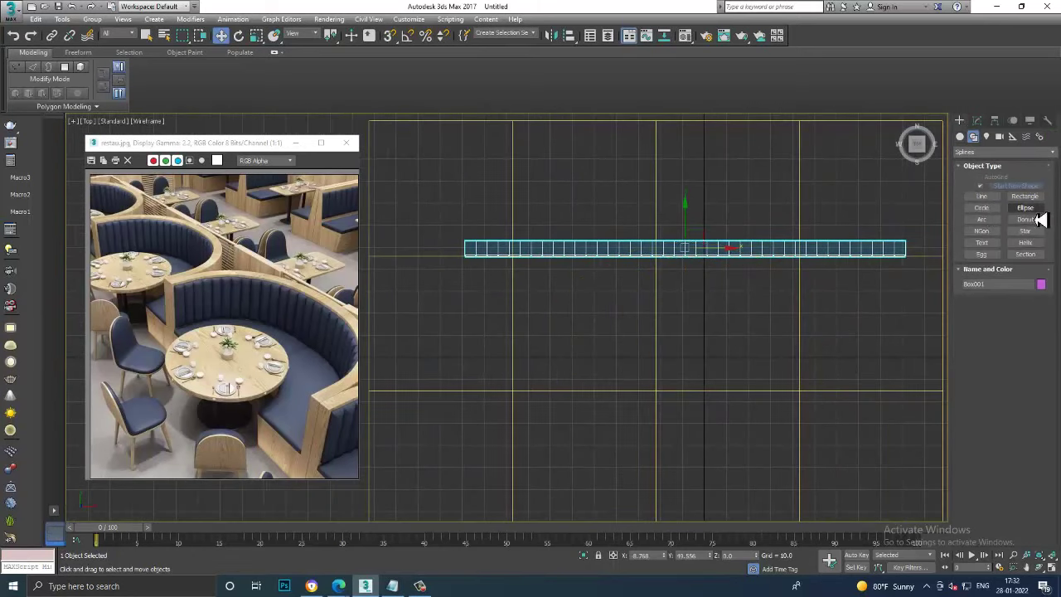
click(988, 221)
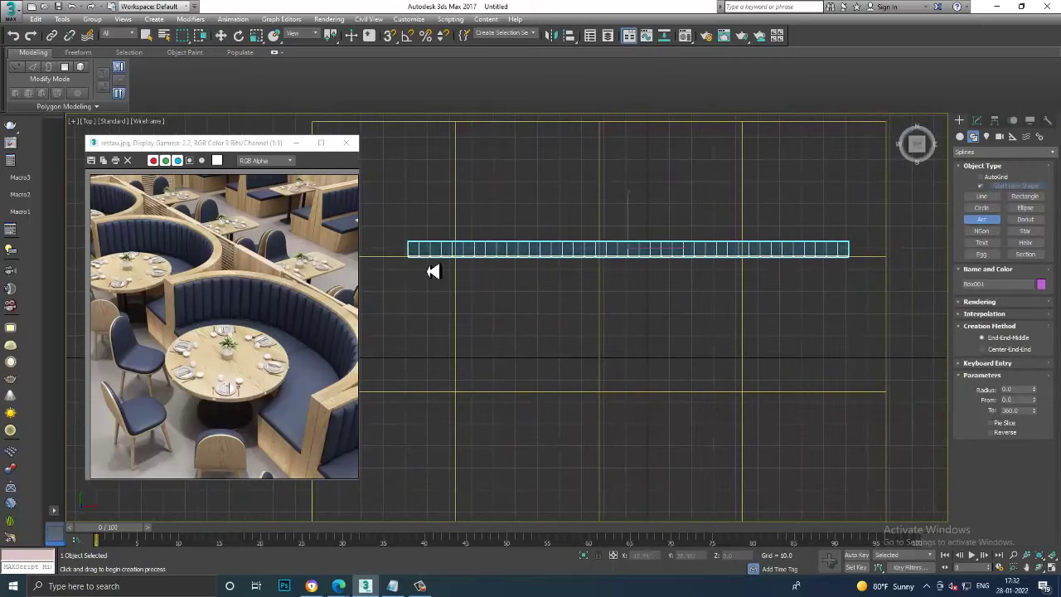
drag(414, 258, 852, 259)
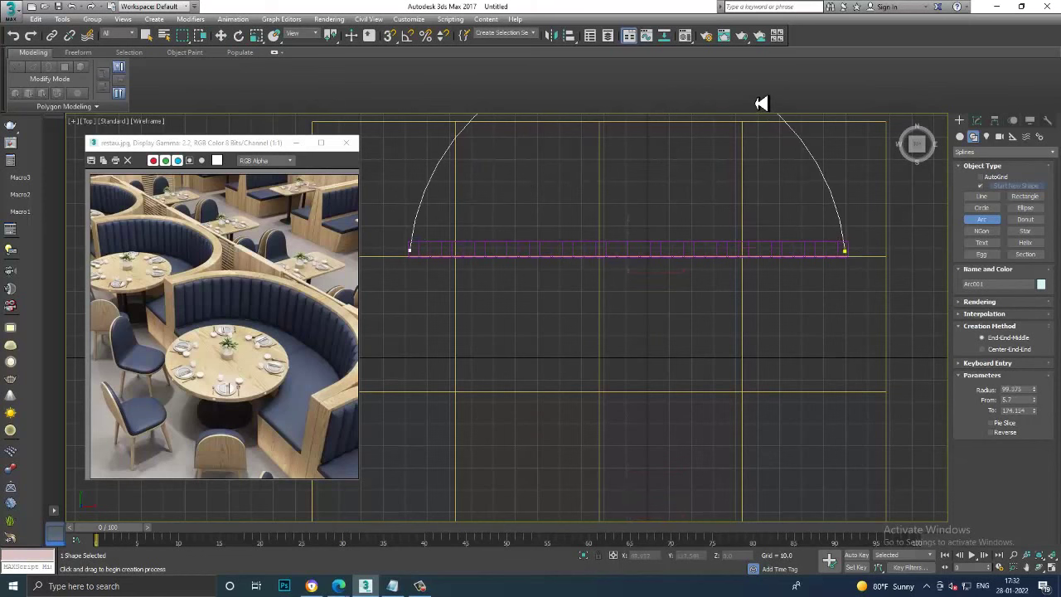
scroll(787, 265, down, 3)
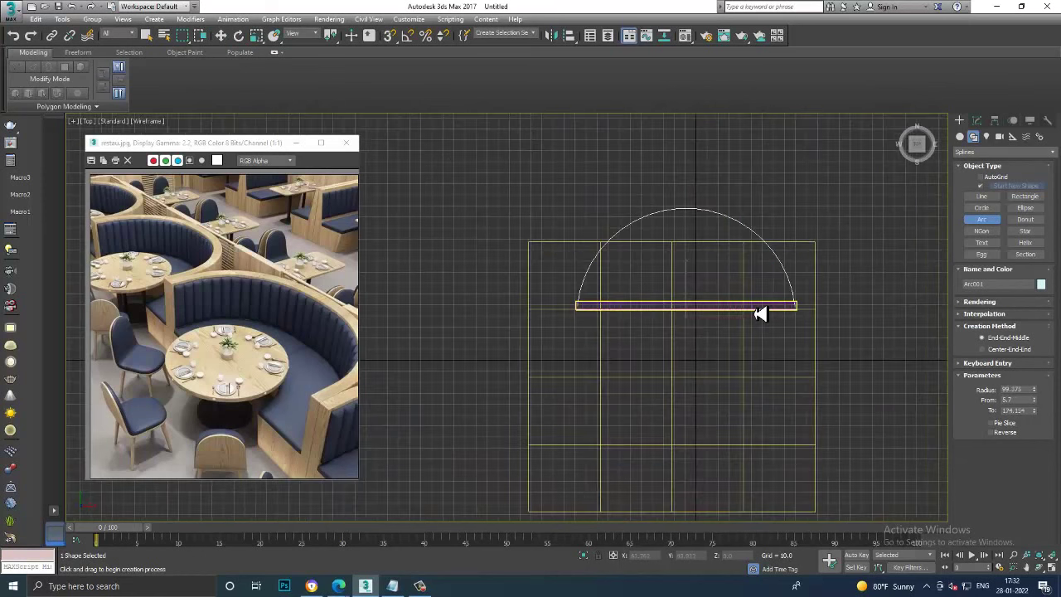
key(w)
Re-enable the wall's Bend so it curves again, then select the arc
click(727, 309)
click(978, 136)
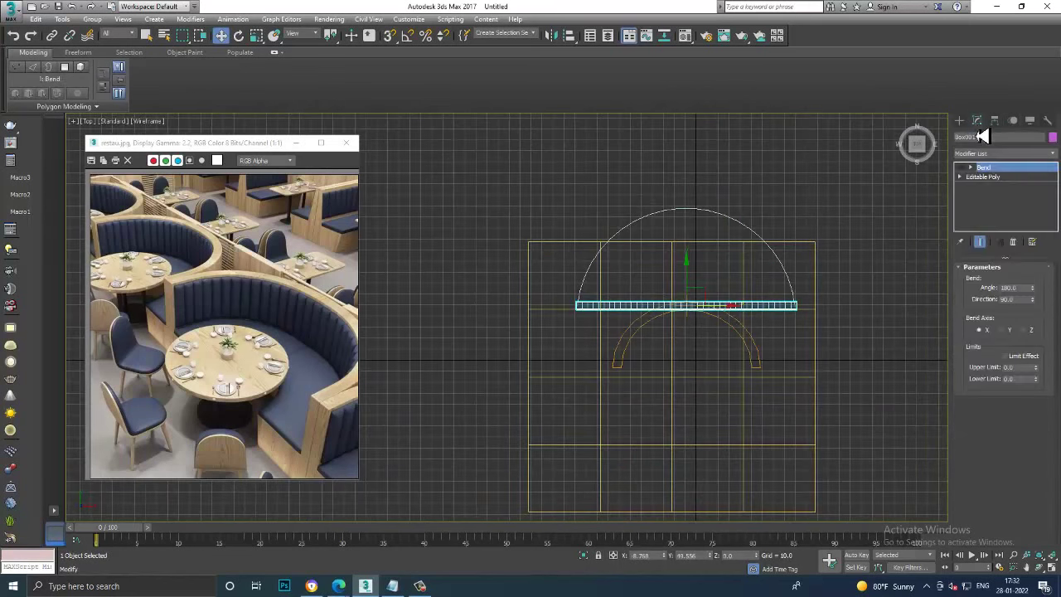
click(961, 166)
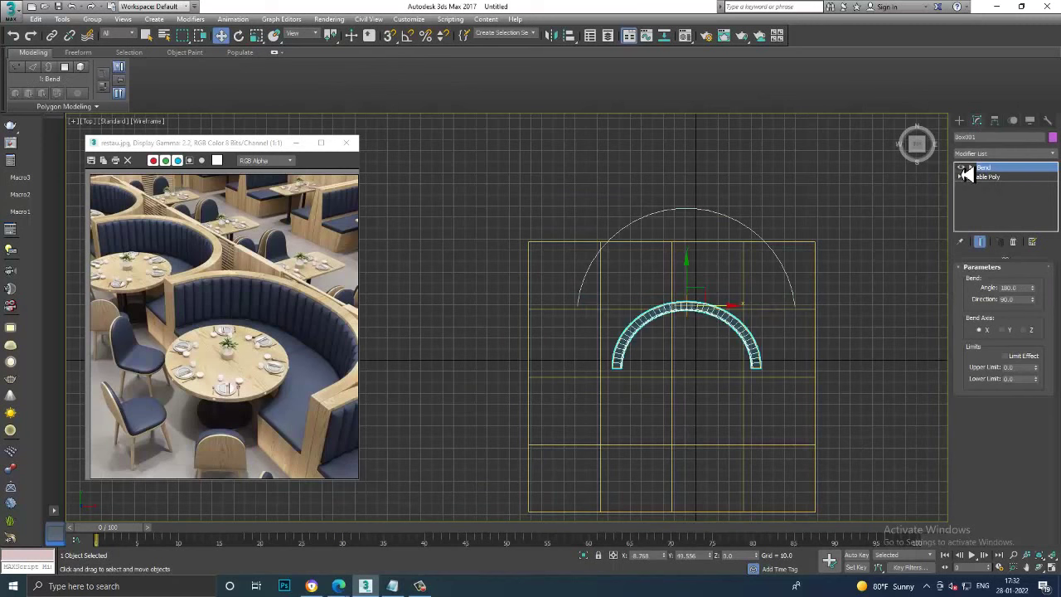
click(765, 238)
scroll(738, 265, up, 2)
Scale and move the arc onto the curved wall and set its From angle to about 5.7
key(r)
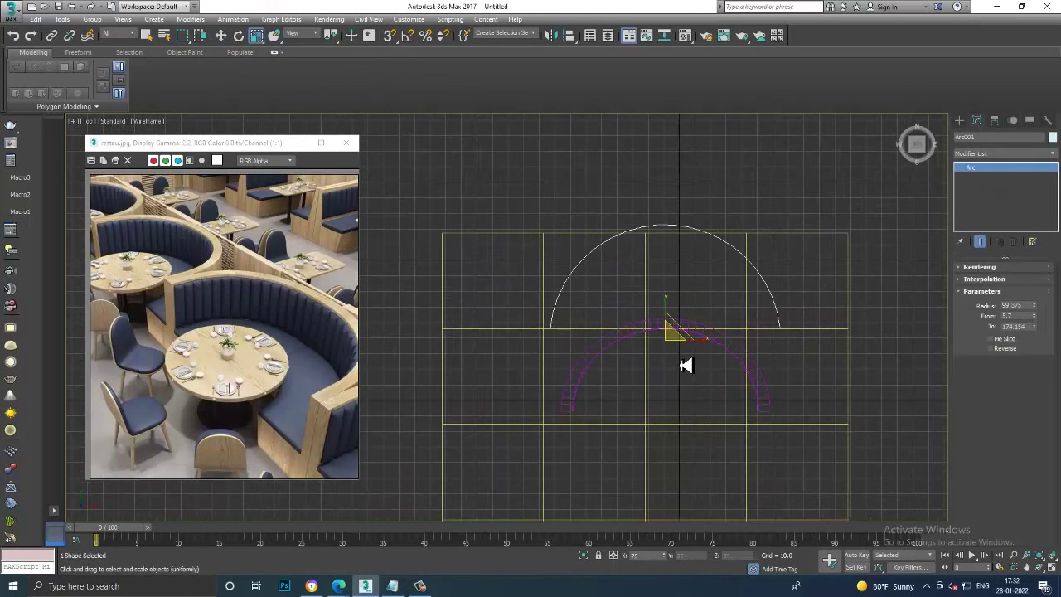
drag(684, 361, 695, 375)
key(w)
drag(675, 310, 687, 395)
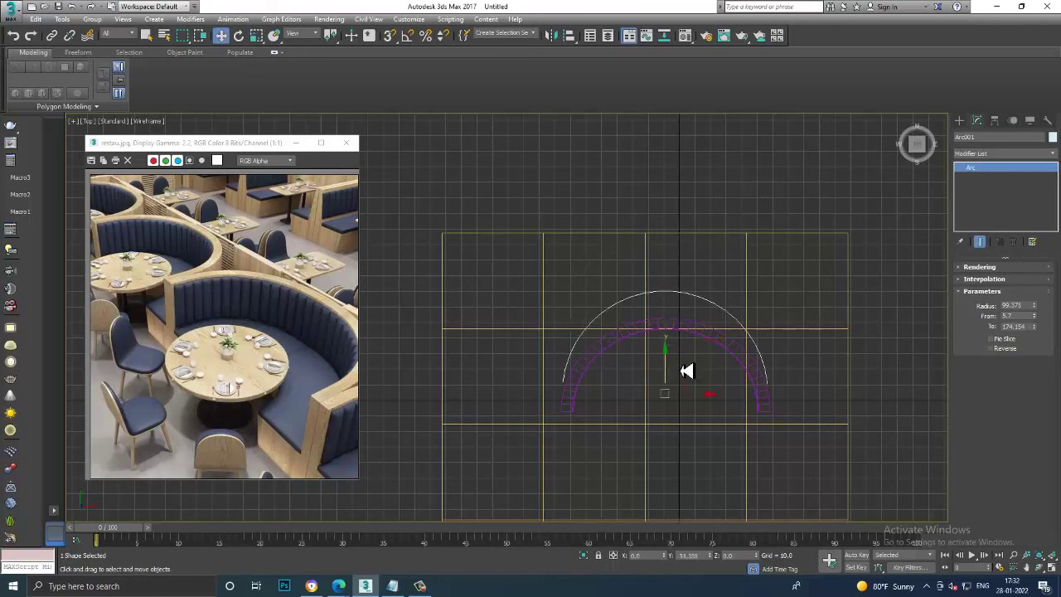
scroll(689, 380, up, 2)
mouse_move(689, 379)
middle_down()
mouse_move(705, 359)
mouse_move(689, 350)
middle_up()
scroll(797, 354, up, 2)
middle_drag(797, 354, 800, 353)
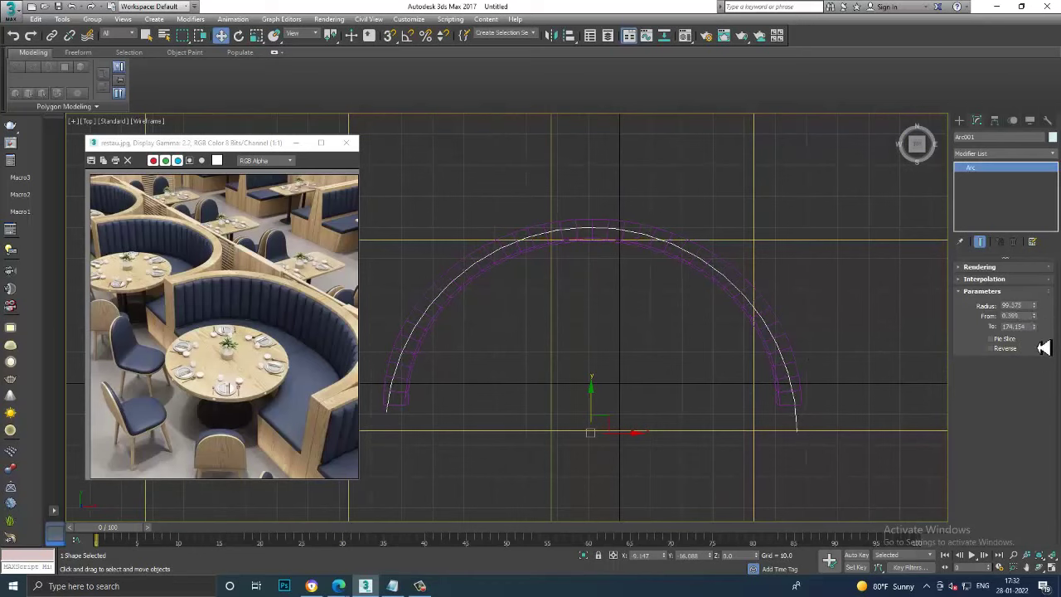
mouse_move(1033, 326)
mouse_down()
mouse_move(1032, 296)
mouse_move(1050, 312)
mouse_up()
Switch Perspective to wireframe and position the arc along the curved wall's base
key(alt+w)
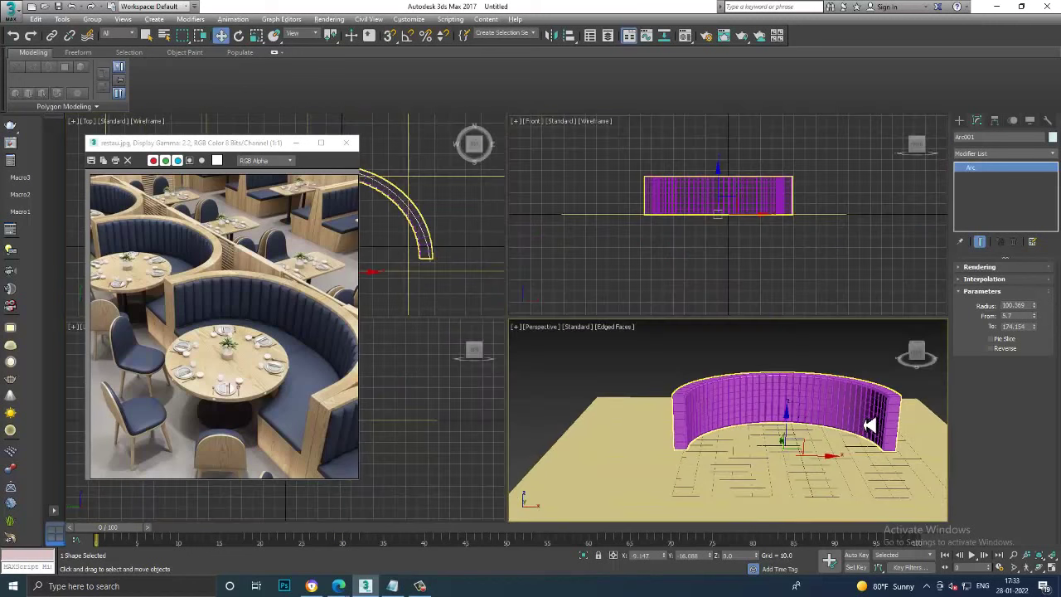
key(alt+w)
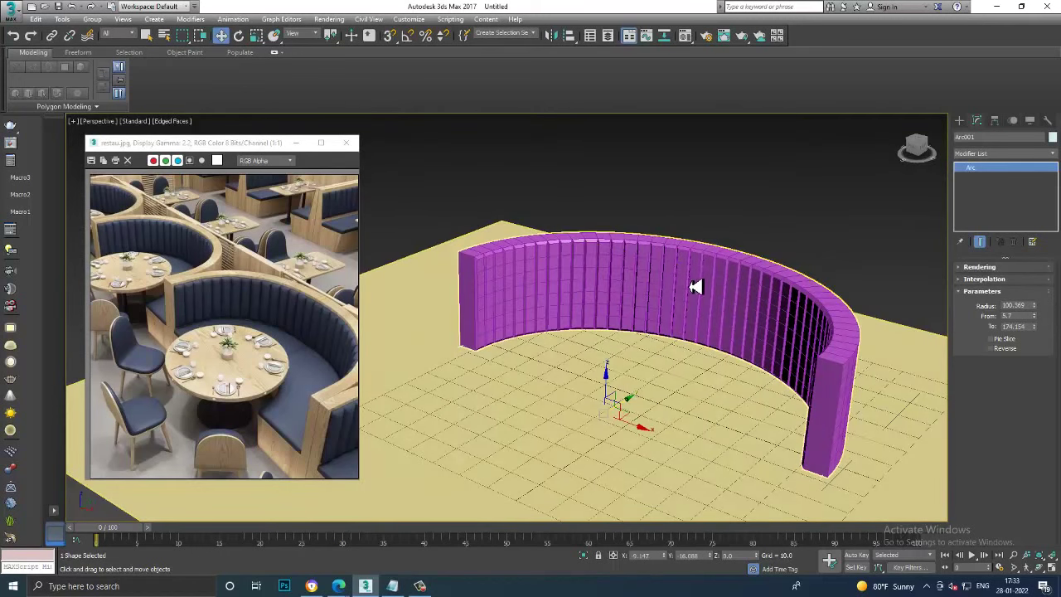
ctrl+click(678, 323)
middle_drag(675, 332, 682, 260)
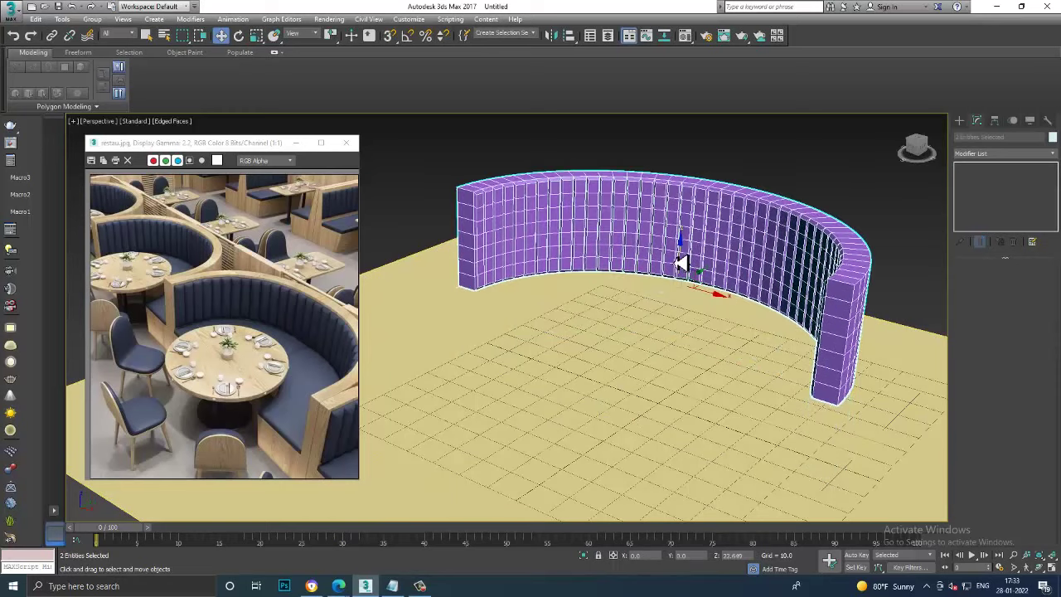
key(F3)
click(575, 285)
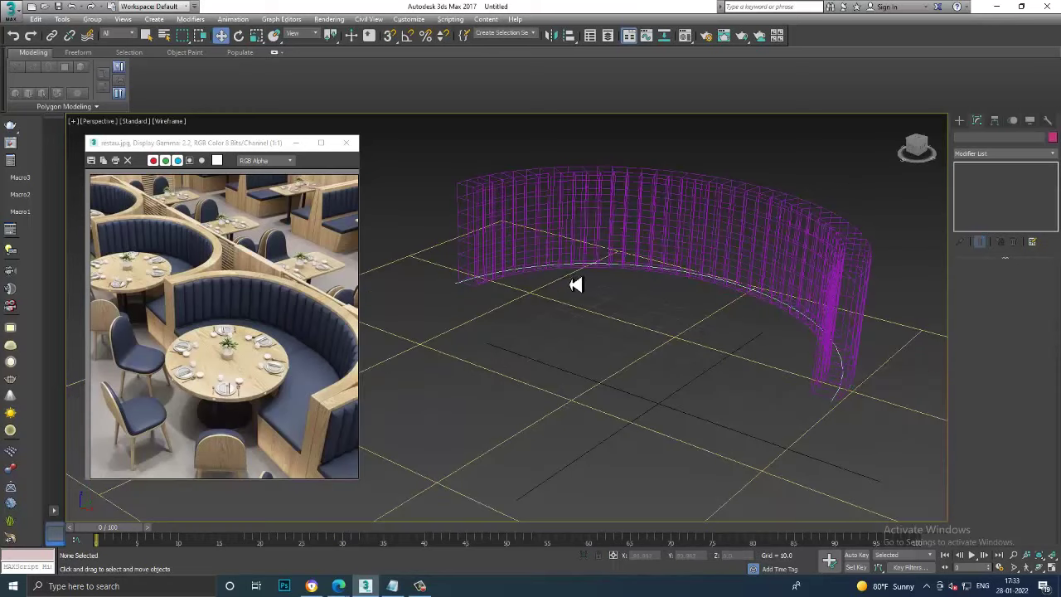
click(454, 297)
alt+middle_drag(563, 289, 621, 320)
scroll(668, 353, up, 3)
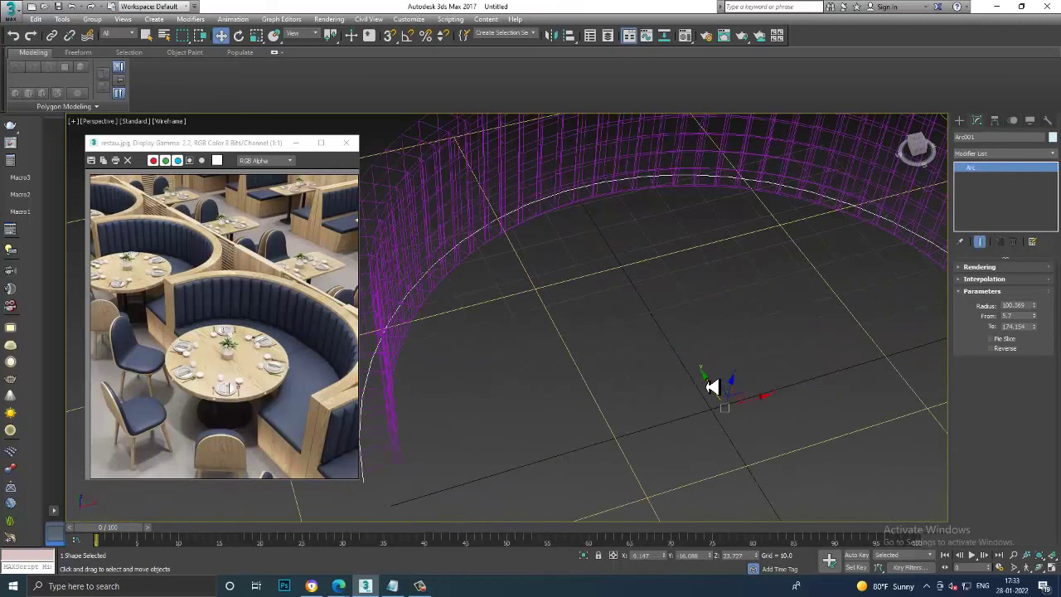
drag(711, 386, 742, 409)
scroll(751, 382, down, 3)
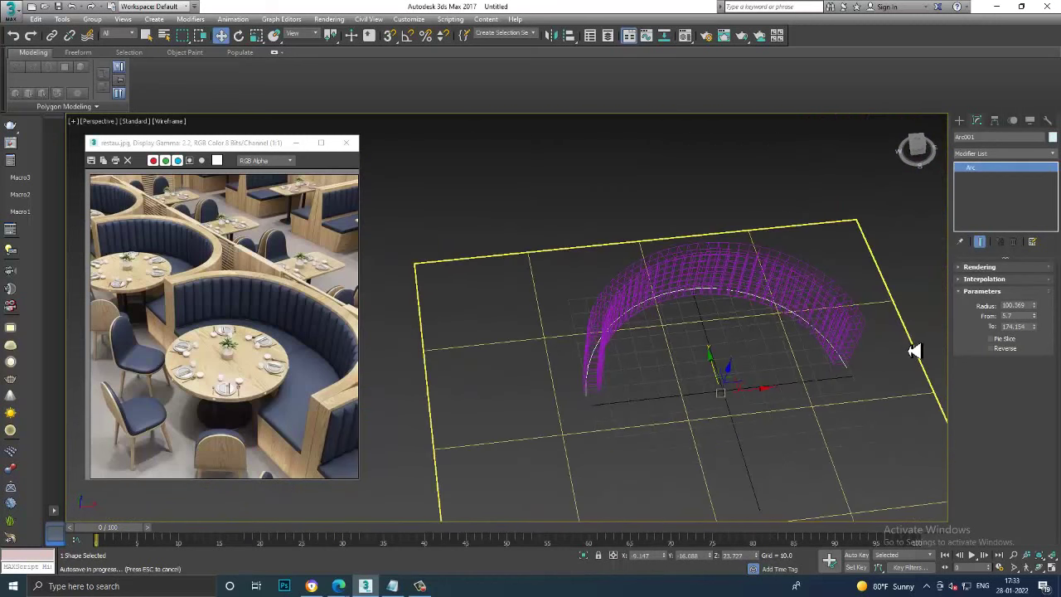
scroll(912, 350, up, 2)
Convert the arc to an Editable Spline and select it at Spline sub-object level
right_click(983, 168)
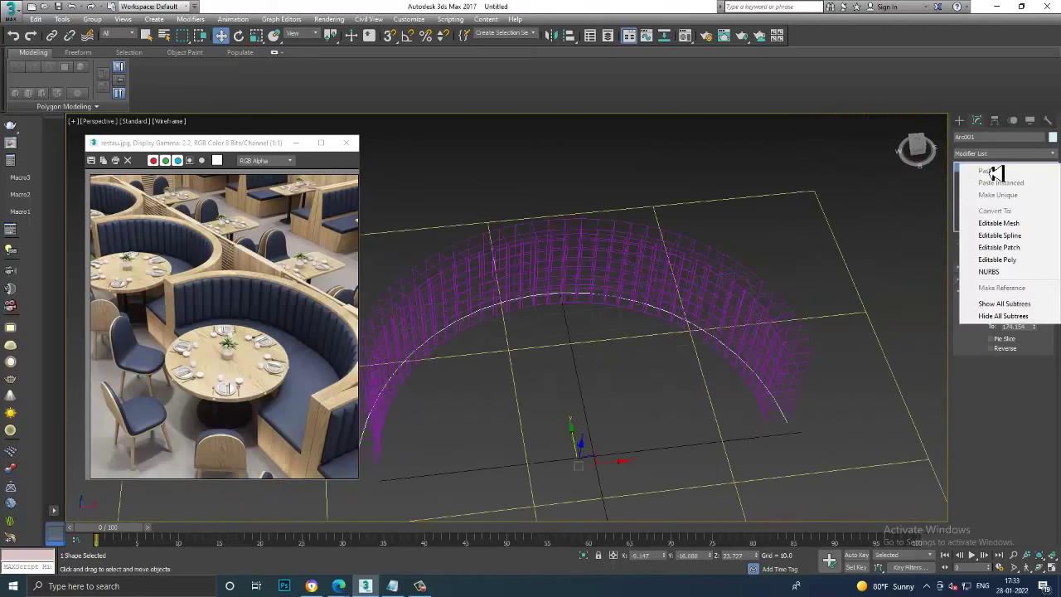
click(1019, 237)
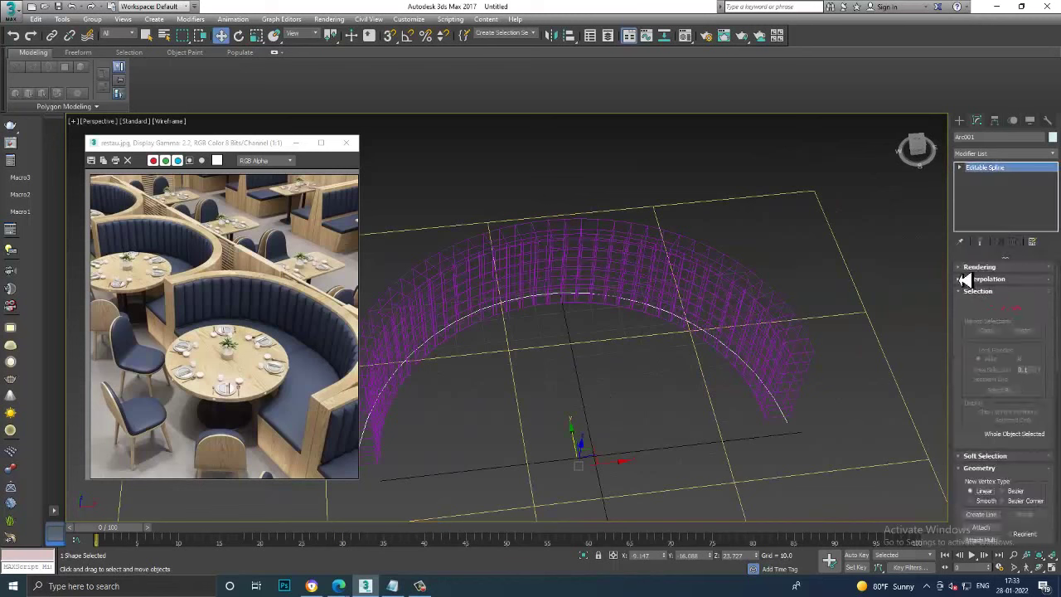
click(980, 195)
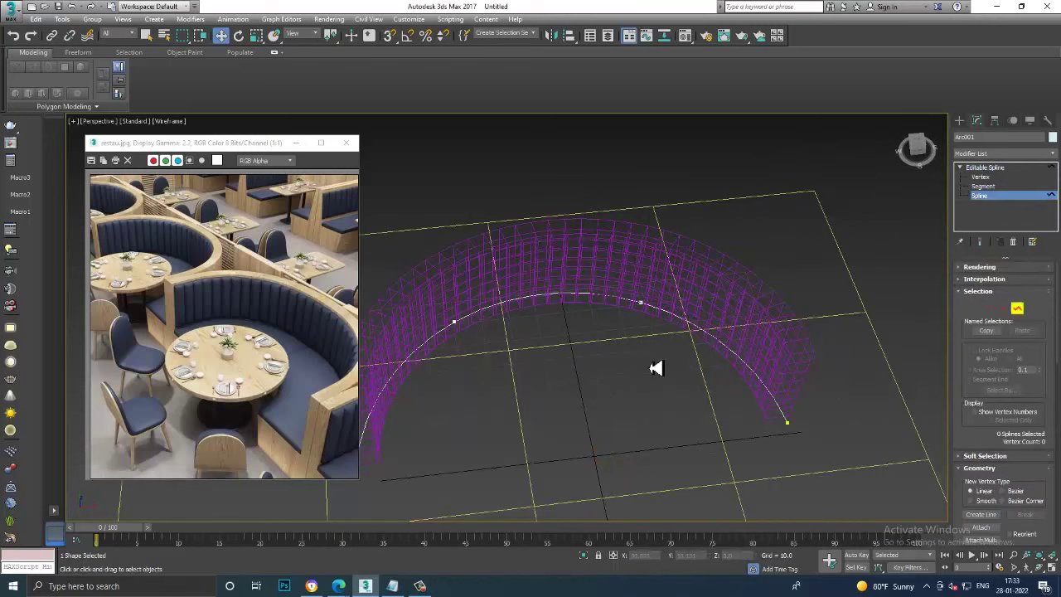
click(686, 324)
drag(970, 459, 973, 184)
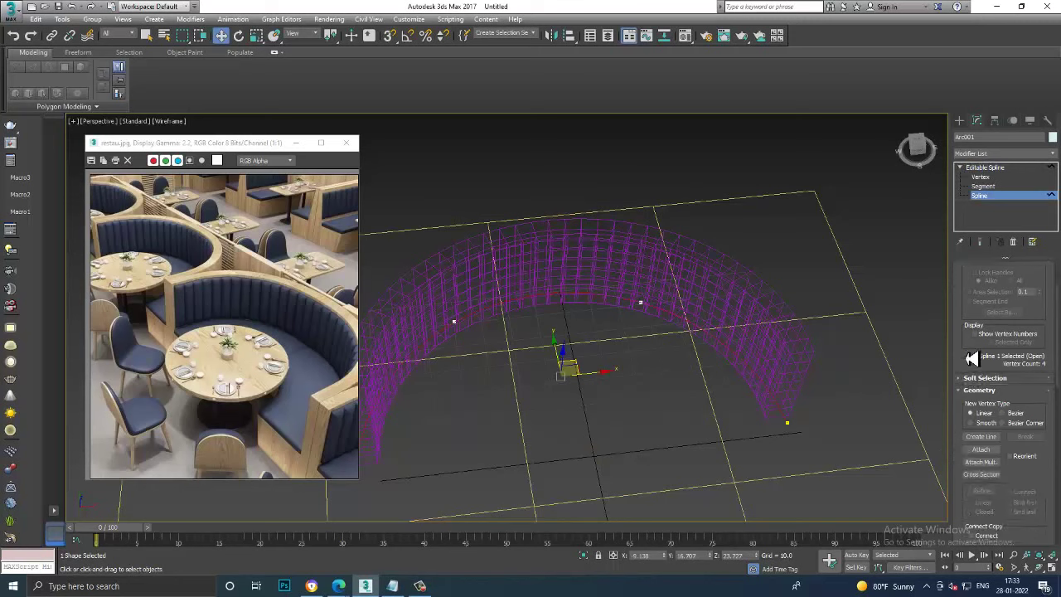
scroll(1027, 373, down, 2)
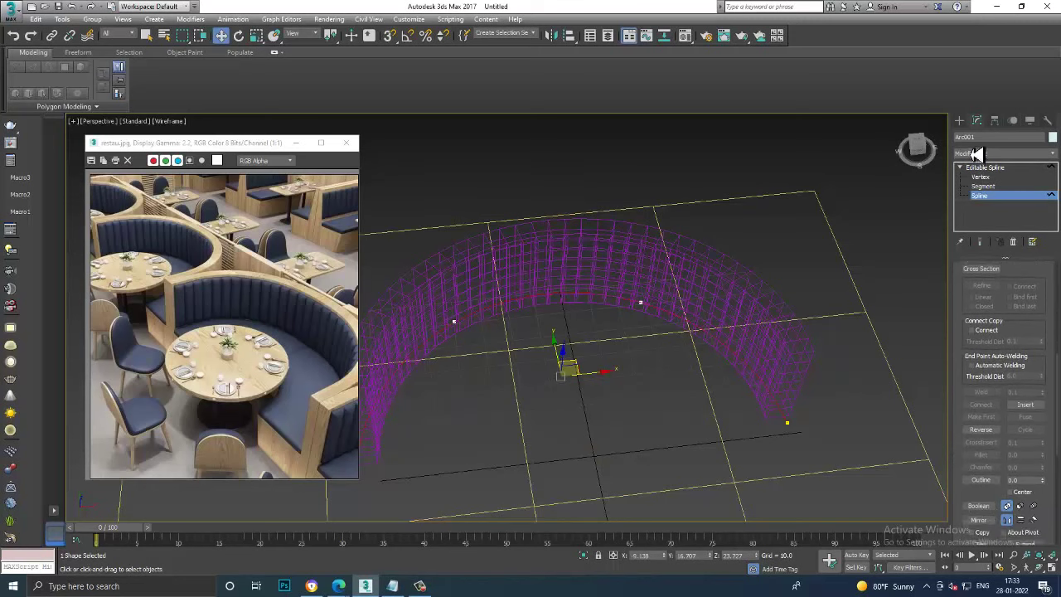
mouse_move(979, 513)
mouse_down()
mouse_move(978, 286)
mouse_move(958, 202)
mouse_move(983, 426)
mouse_up()
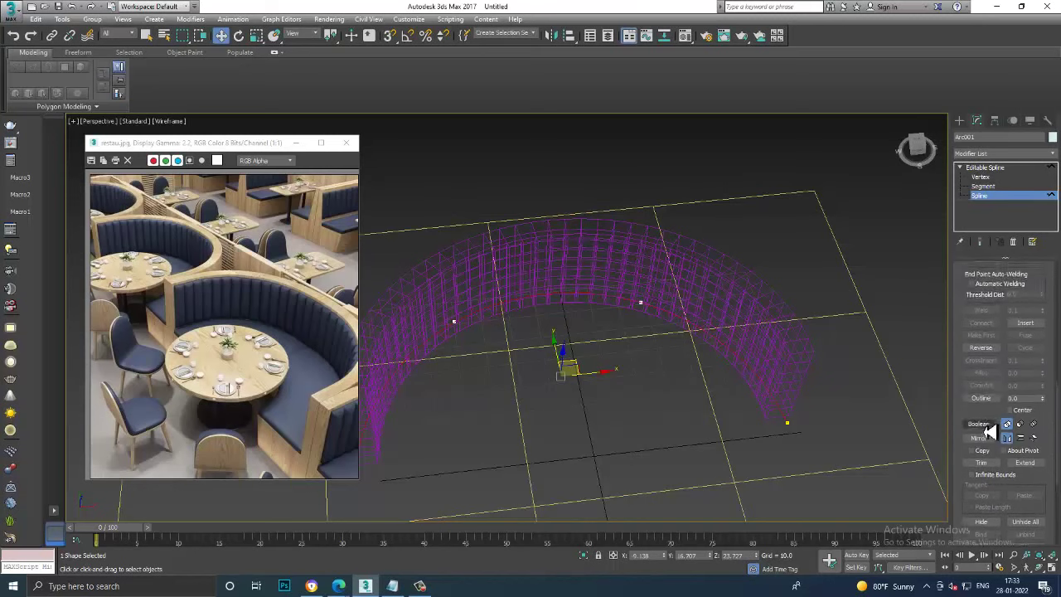
Outline the spline by about 34 into a closed band and return to shaded display
click(980, 397)
drag(601, 305, 557, 184)
mouse_move(695, 431)
alt+middle_down()
mouse_move(610, 383)
mouse_move(651, 387)
mouse_move(659, 412)
alt+middle_up()
right_click(611, 383)
key(F3)
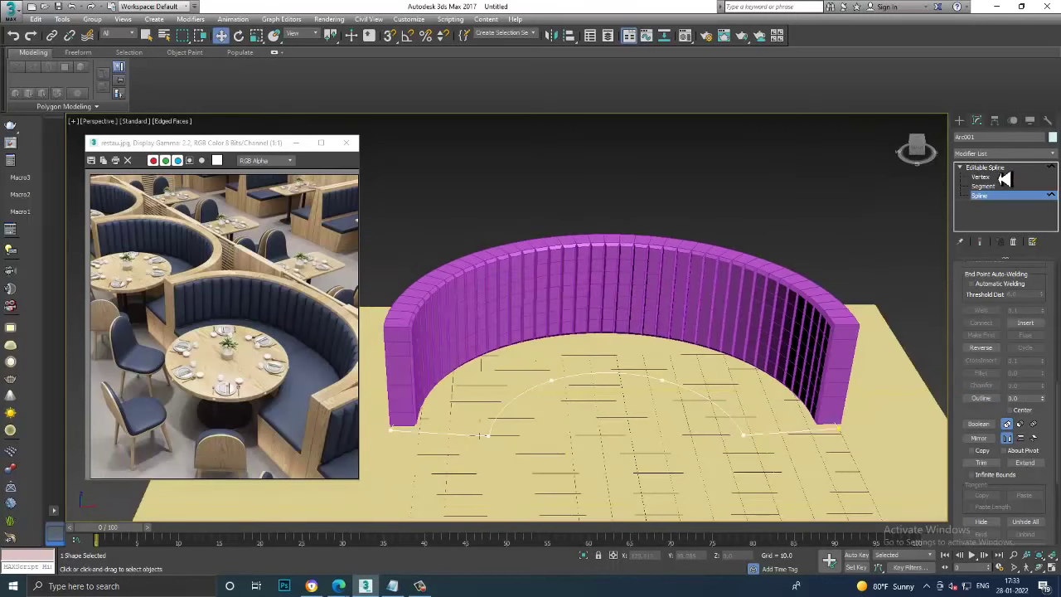
Add an Extrude modifier to the outlined arc band with Amount 30
click(1000, 166)
click(1000, 154)
text(e)
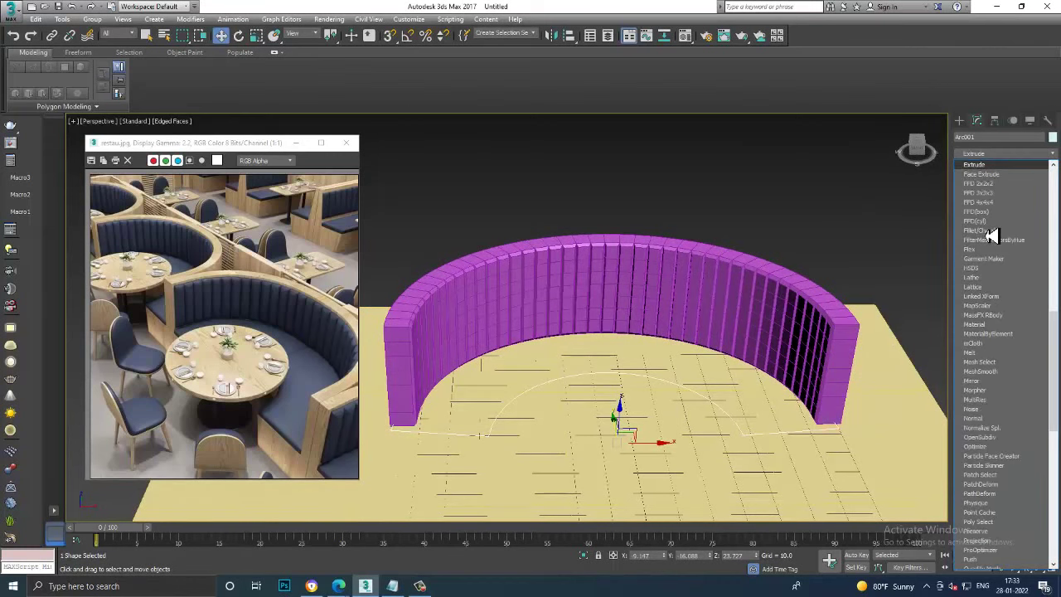
key(Return)
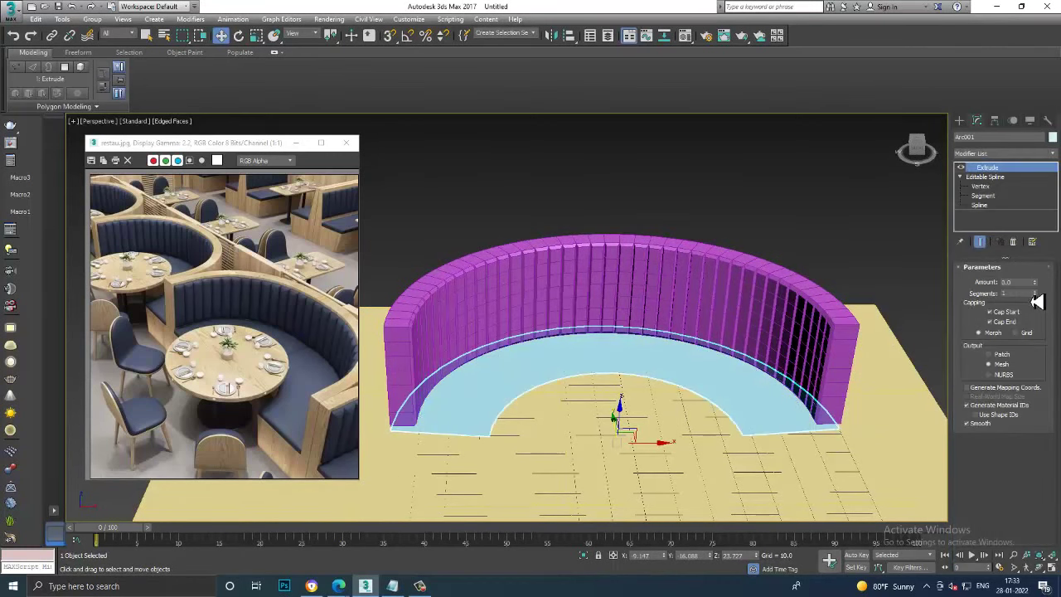
drag(1037, 301, 1036, 254)
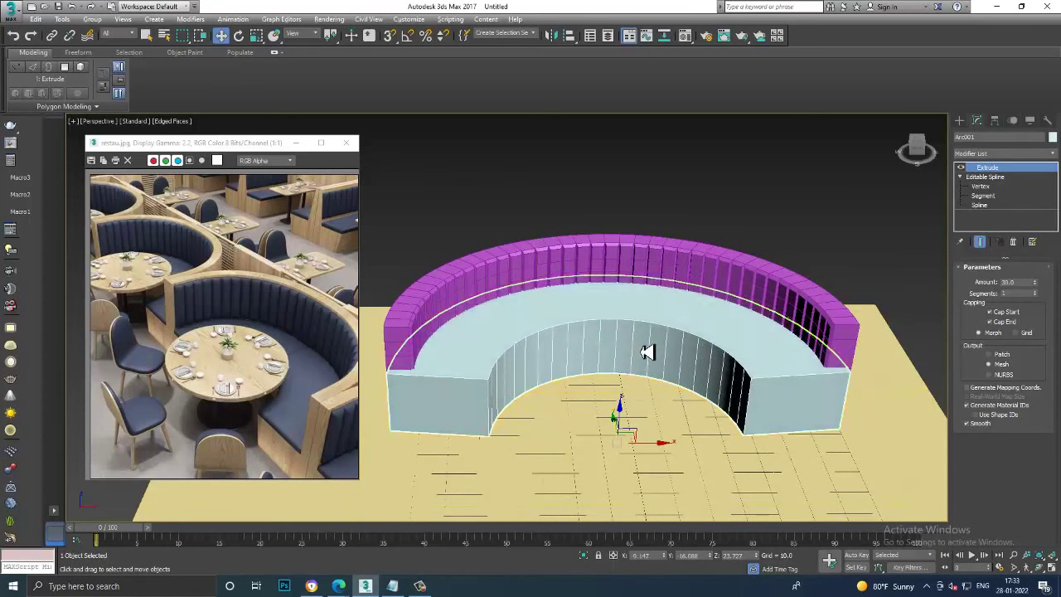
alt+middle_drag(644, 350, 657, 393)
Lower the extruded slab beneath the fluted wall and check it from above
drag(659, 394, 668, 451)
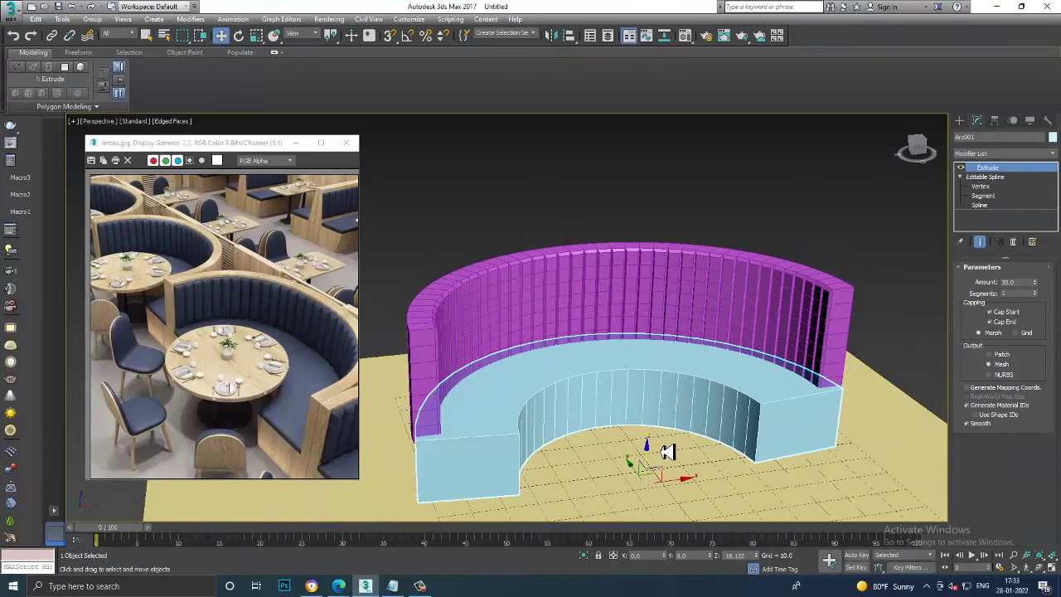
mouse_move(620, 403)
alt+middle_down()
mouse_move(644, 442)
mouse_move(701, 433)
mouse_move(681, 437)
mouse_move(580, 386)
alt+middle_up()
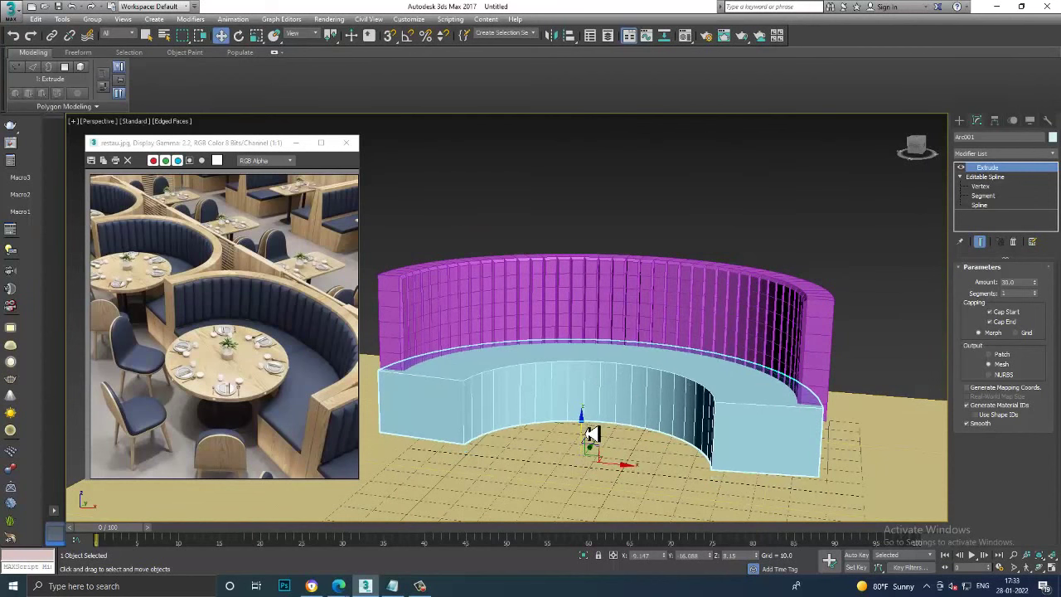
key(alt+w)
Nudge the seat slab in the maximized Top view to align it under the wall
click(422, 239)
key(alt+w)
scroll(654, 388, up, 2)
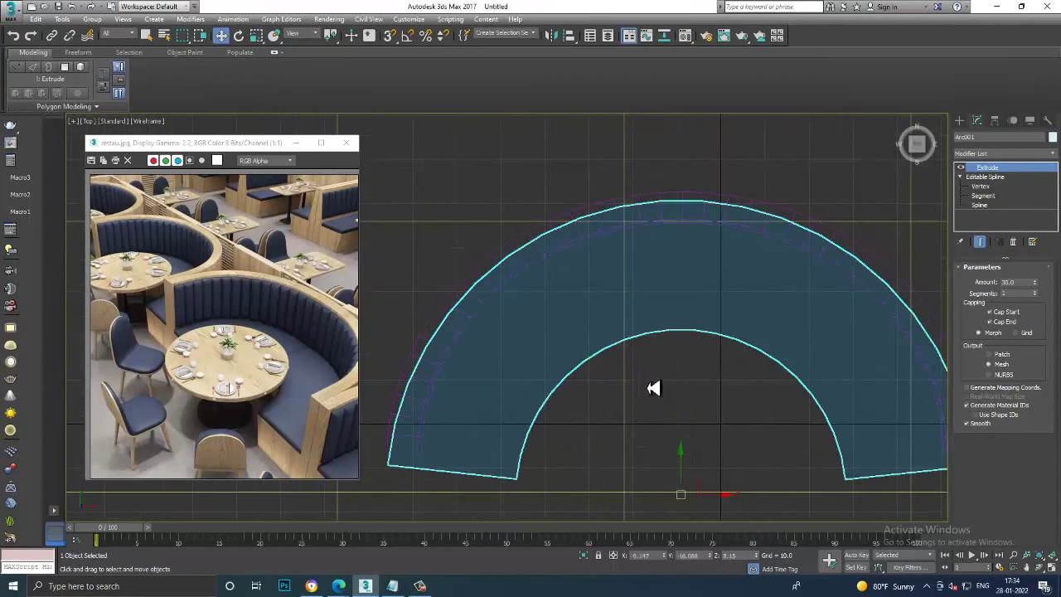
drag(684, 461, 688, 456)
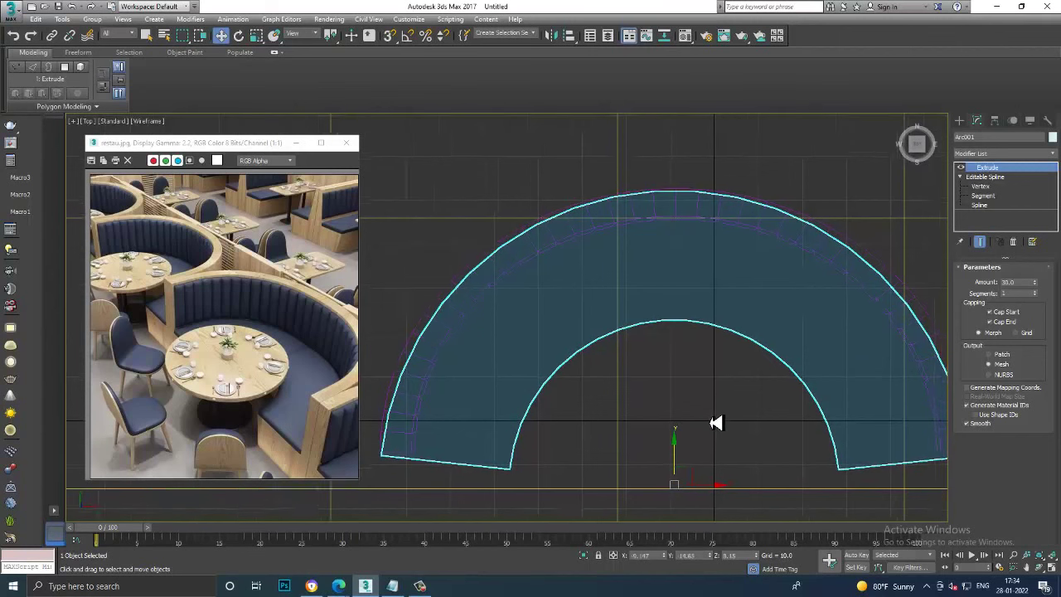
middle_drag(688, 456, 699, 425)
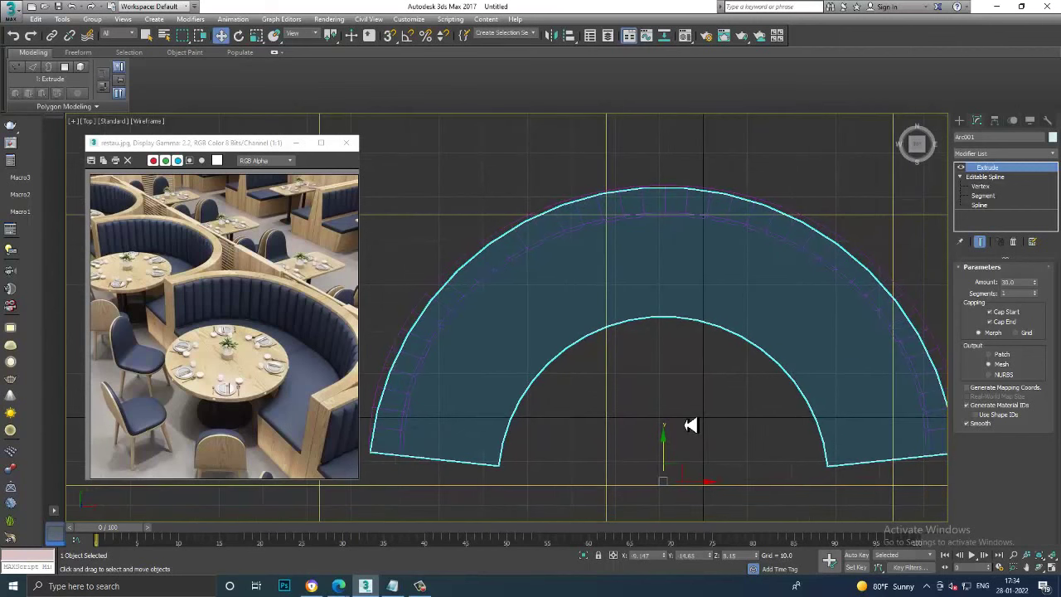
key(alt+w)
Select the bent fluted wall and scale it uniformly in the Top view
click(701, 433)
key(alt+w)
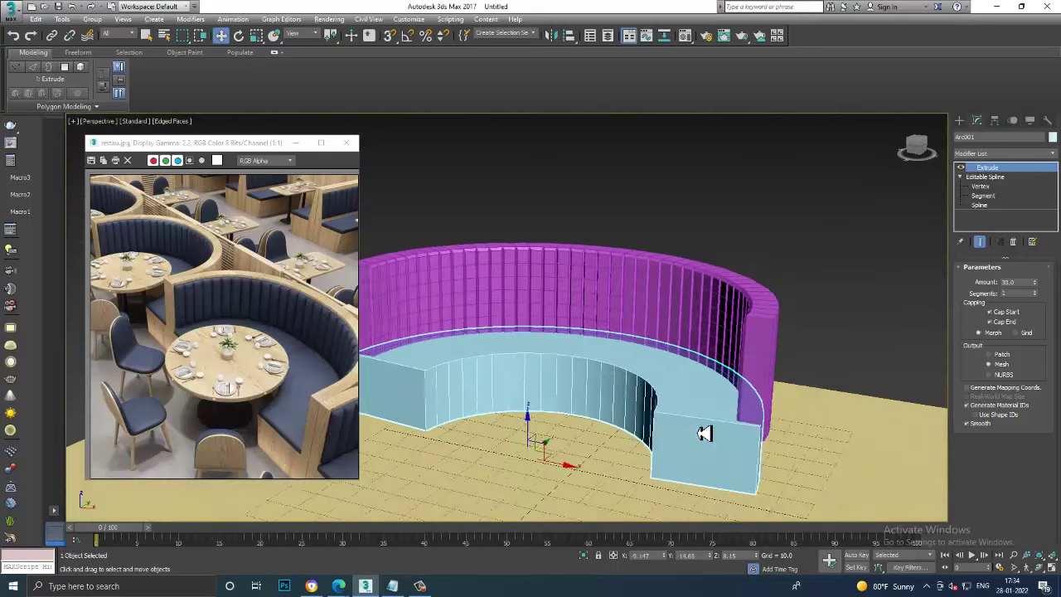
scroll(697, 410, up, 2)
click(812, 339)
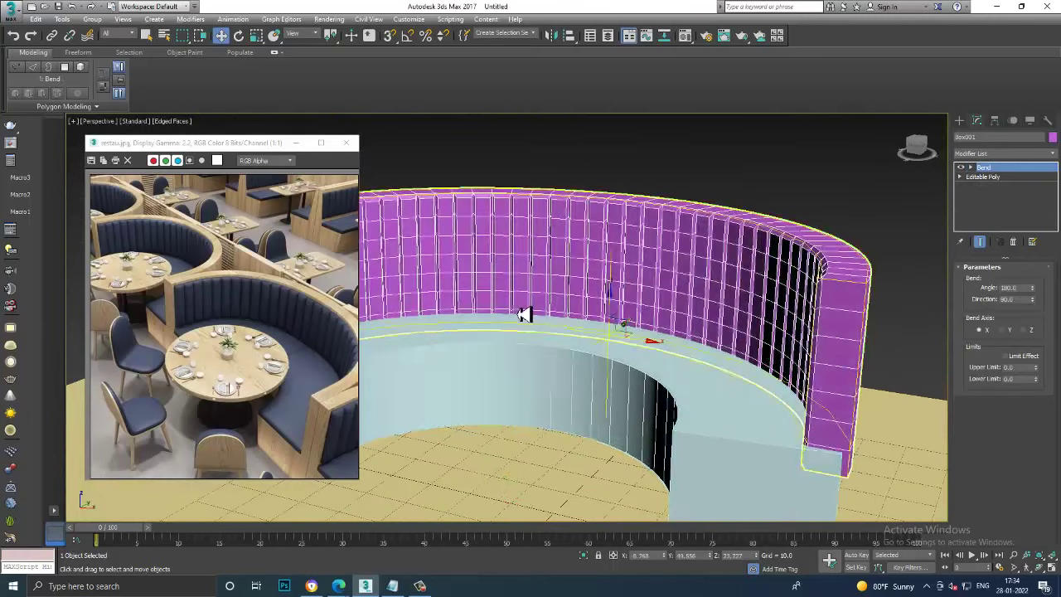
key(alt+w)
click(489, 242)
key(alt+w)
scroll(652, 291, up, 2)
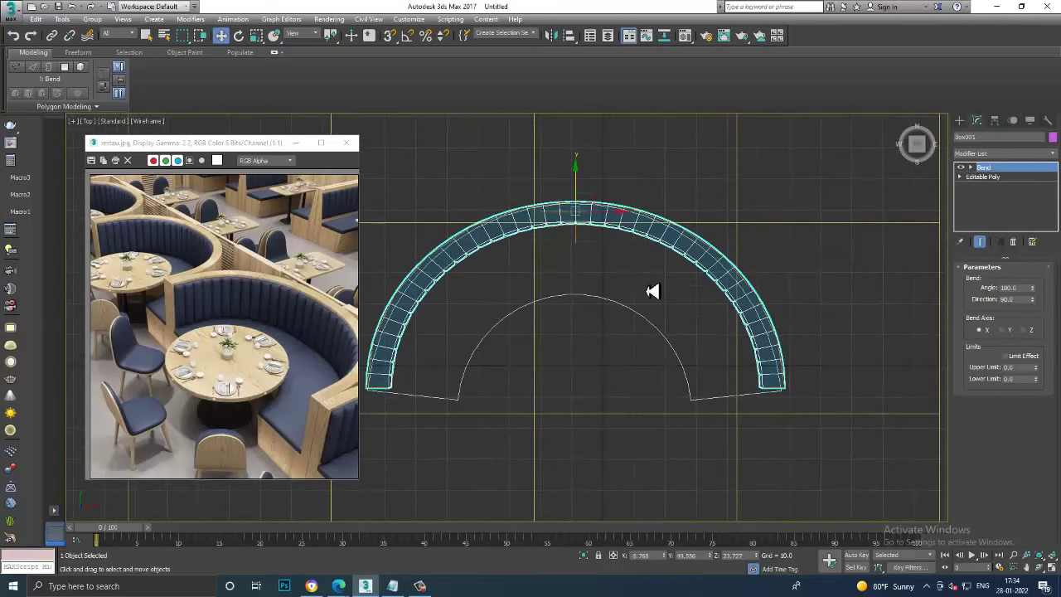
key(r)
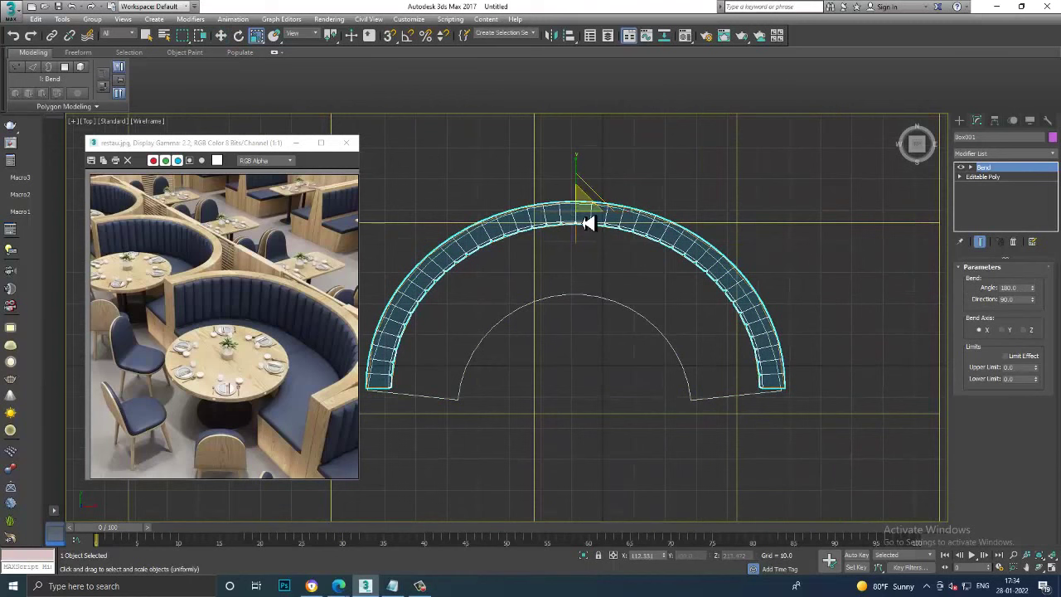
drag(585, 221, 589, 222)
Adjust the fluted wall's Bend angle to 184 degrees
key(alt+w)
key(alt+w)
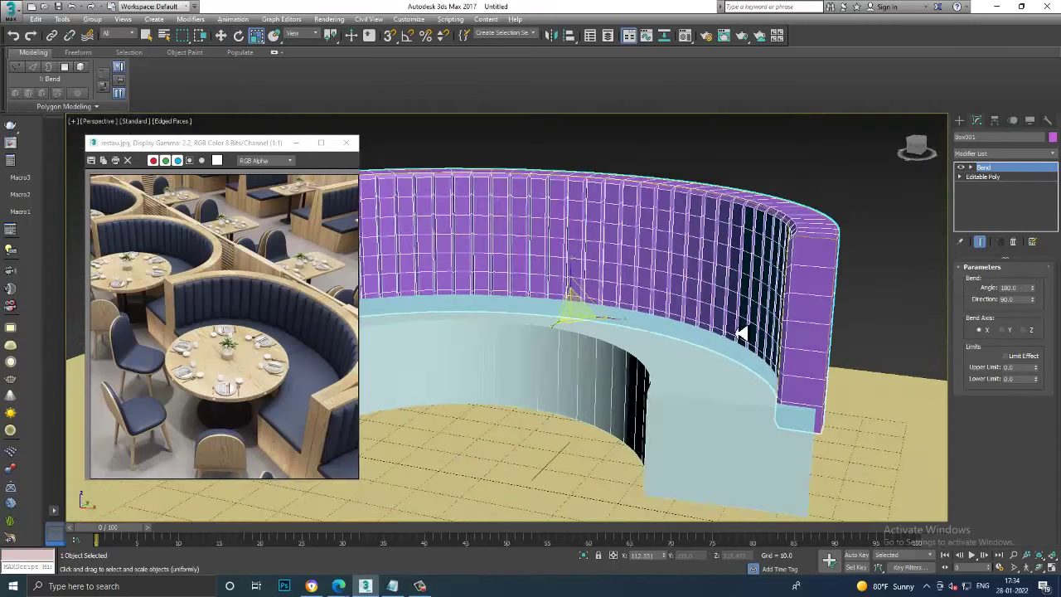
alt+middle_drag(744, 335, 897, 342)
drag(1032, 287, 1040, 290)
mouse_move(514, 318)
alt+middle_down()
mouse_move(680, 303)
mouse_move(598, 321)
mouse_move(718, 322)
mouse_move(753, 339)
mouse_move(747, 356)
mouse_move(730, 310)
mouse_move(889, 389)
alt+middle_up()
Shorten the fluted wall's height with non-uniform scale and inspect the booth
click(718, 322)
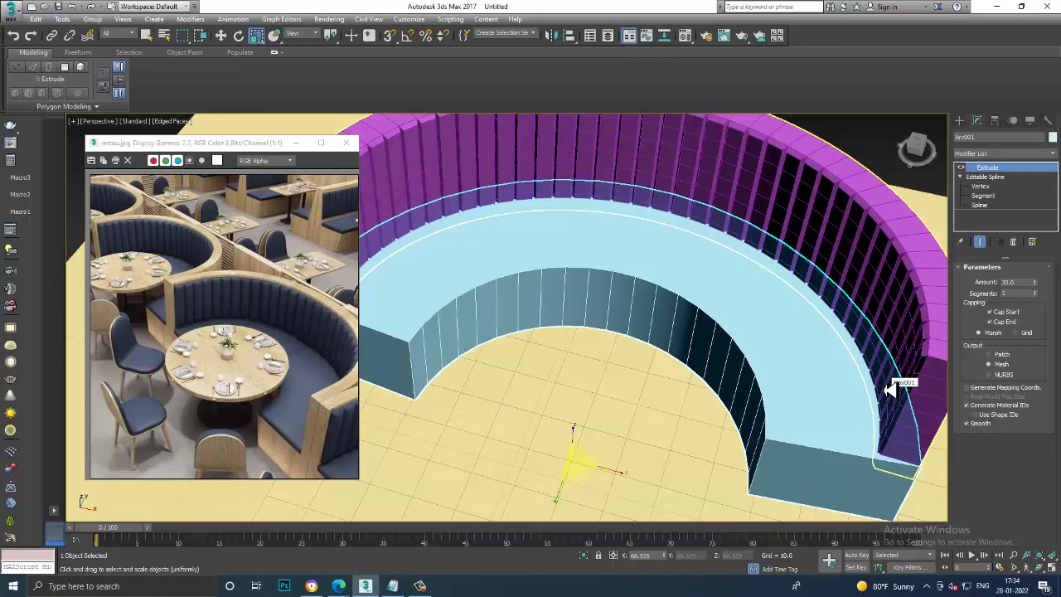
mouse_move(586, 445)
alt+middle_down()
mouse_move(649, 360)
mouse_move(678, 349)
mouse_move(691, 317)
mouse_move(821, 306)
mouse_move(741, 310)
mouse_move(759, 314)
mouse_move(762, 351)
mouse_move(734, 260)
alt+middle_up()
click(732, 263)
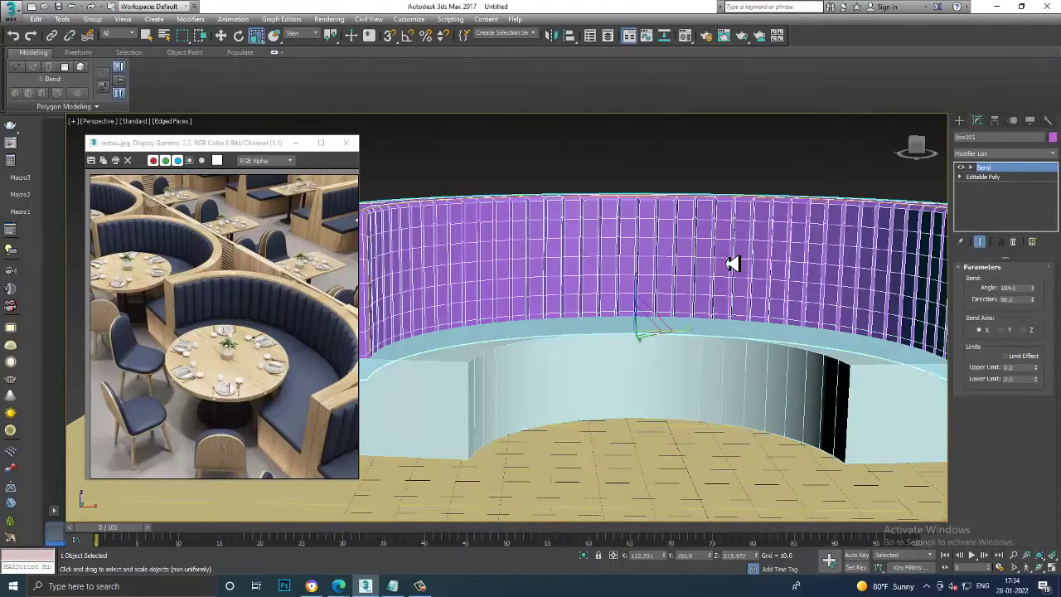
key(r)
mouse_move(257, 40)
mouse_down()
mouse_move(268, 58)
mouse_move(257, 72)
mouse_up()
drag(642, 290, 644, 298)
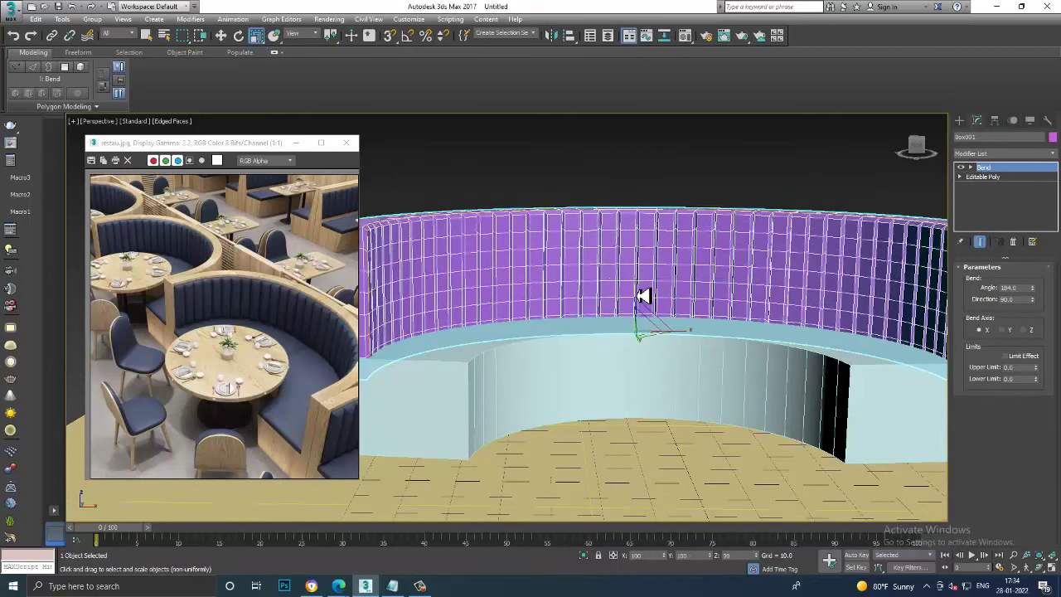
mouse_move(644, 298)
alt+middle_down()
mouse_move(729, 356)
mouse_move(725, 333)
mouse_move(695, 315)
alt+middle_up()
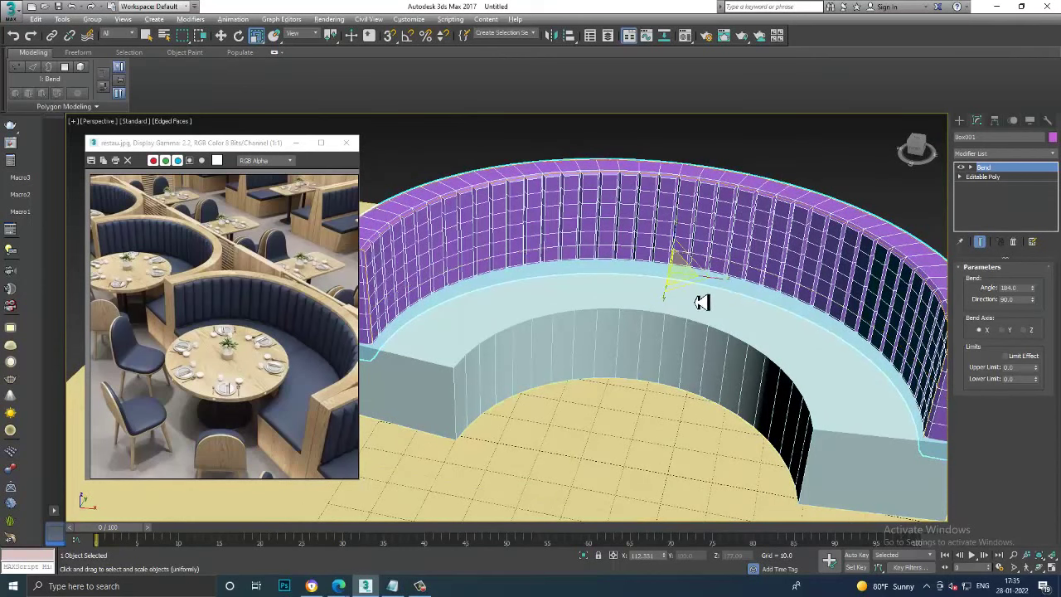
mouse_move(701, 301)
alt+middle_down()
mouse_move(714, 286)
mouse_move(682, 289)
mouse_move(737, 279)
alt+middle_up()
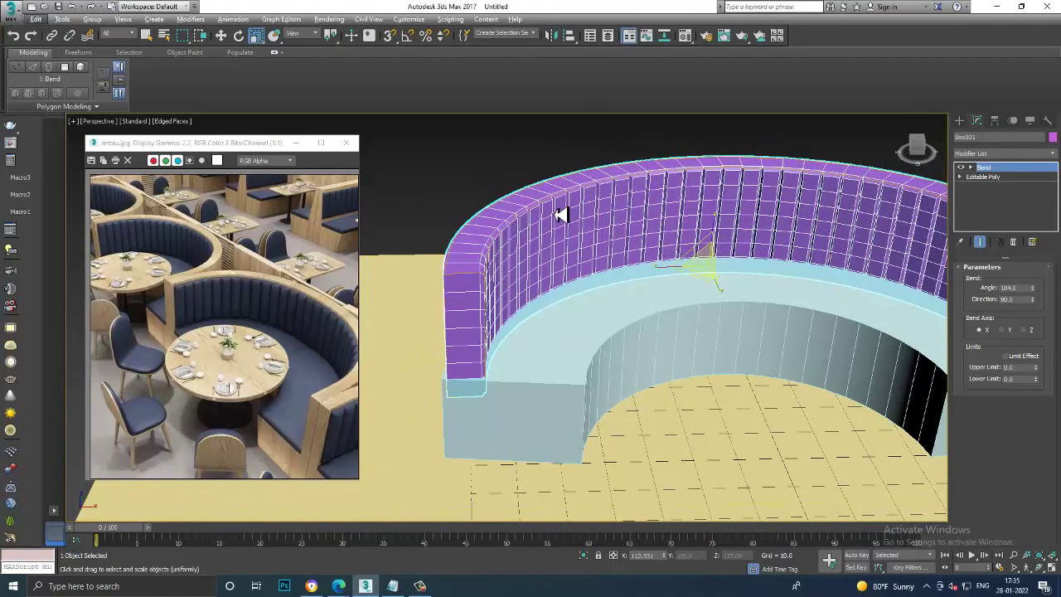
mouse_move(774, 289)
alt+middle_down()
mouse_move(639, 317)
mouse_move(701, 278)
alt+middle_up()
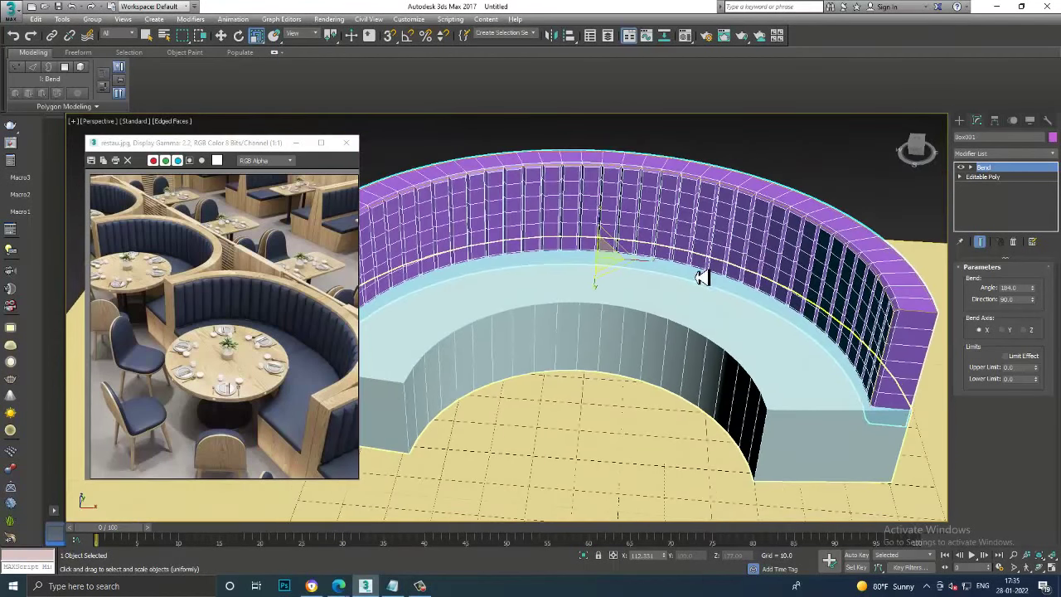
Convert the bent fluted wall to an Editable Poly
right_click(603, 200)
mouse_move(639, 317)
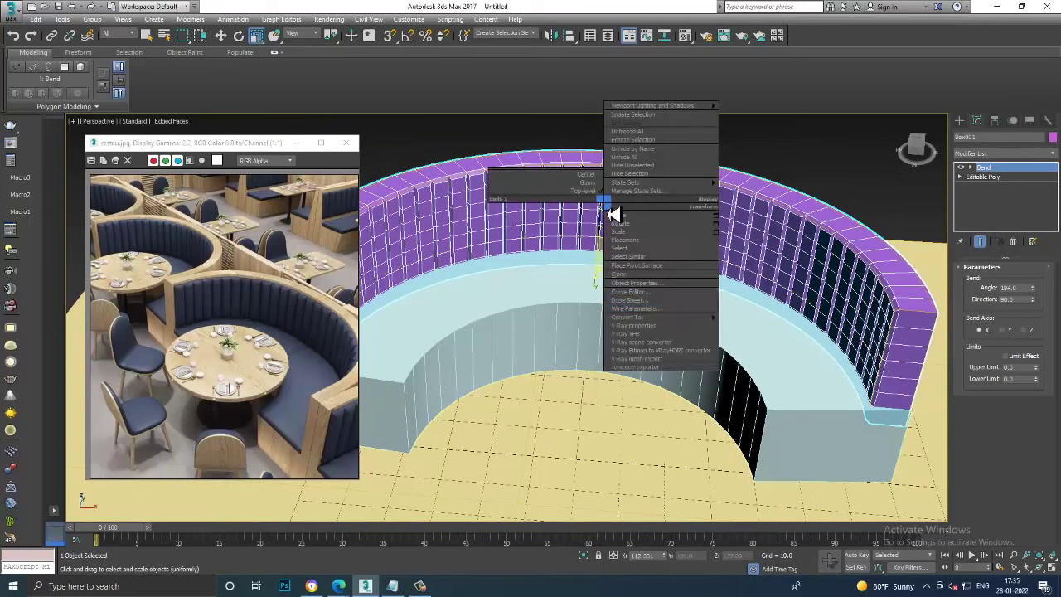
click(771, 326)
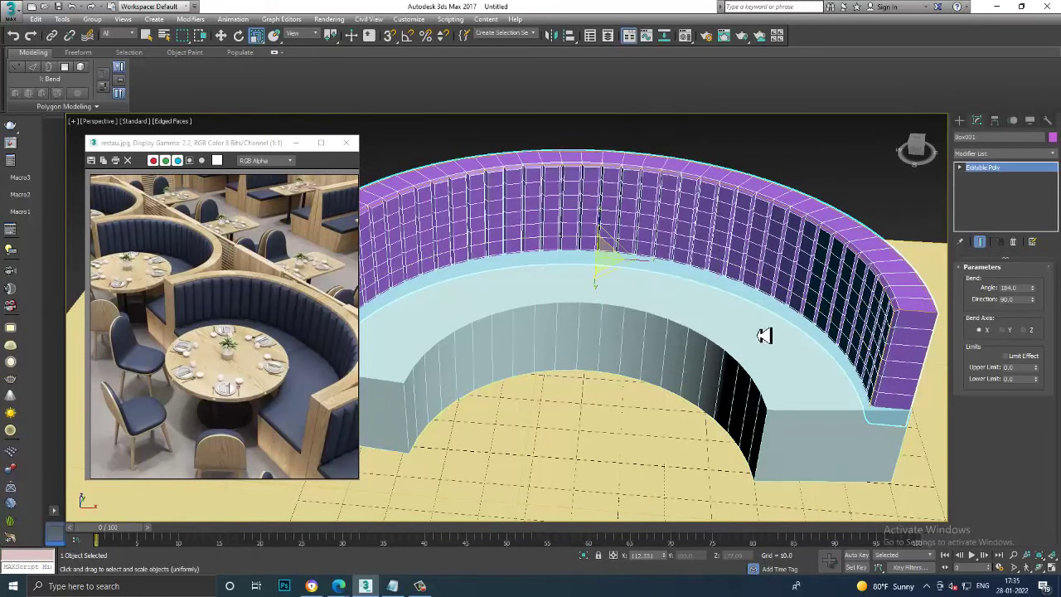
mouse_move(644, 261)
alt+middle_down()
mouse_move(615, 253)
mouse_move(511, 323)
mouse_move(410, 202)
alt+middle_up()
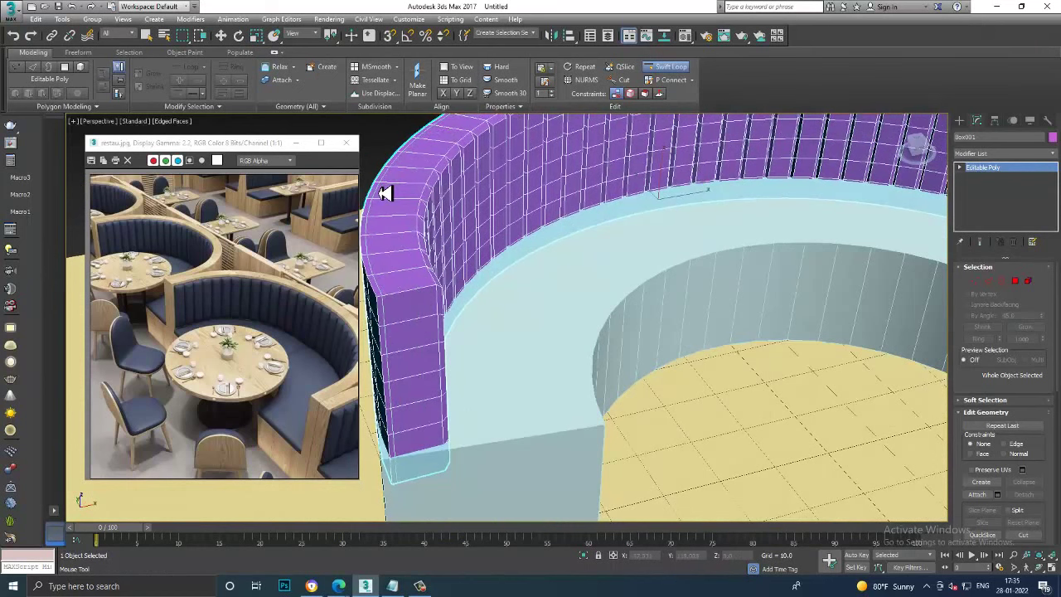
mouse_move(386, 193)
alt+middle_down()
mouse_move(604, 257)
mouse_move(618, 284)
alt+middle_up()
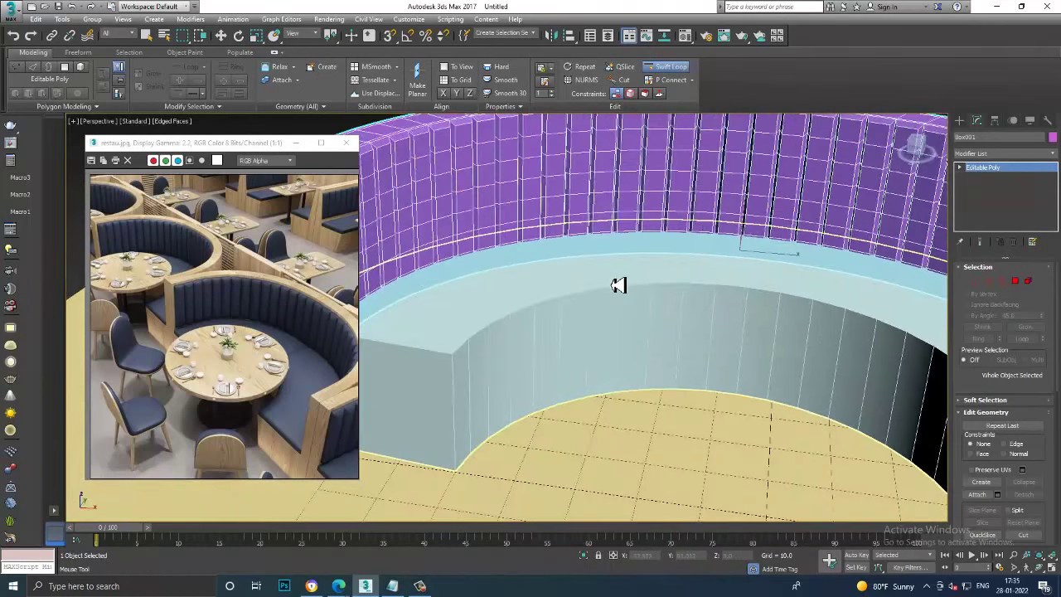
scroll(618, 284, down, 3)
Convert the light-blue arc seat to an Editable Poly
click(509, 305)
alt+middle_drag(508, 306, 602, 320)
scroll(710, 313, up, 3)
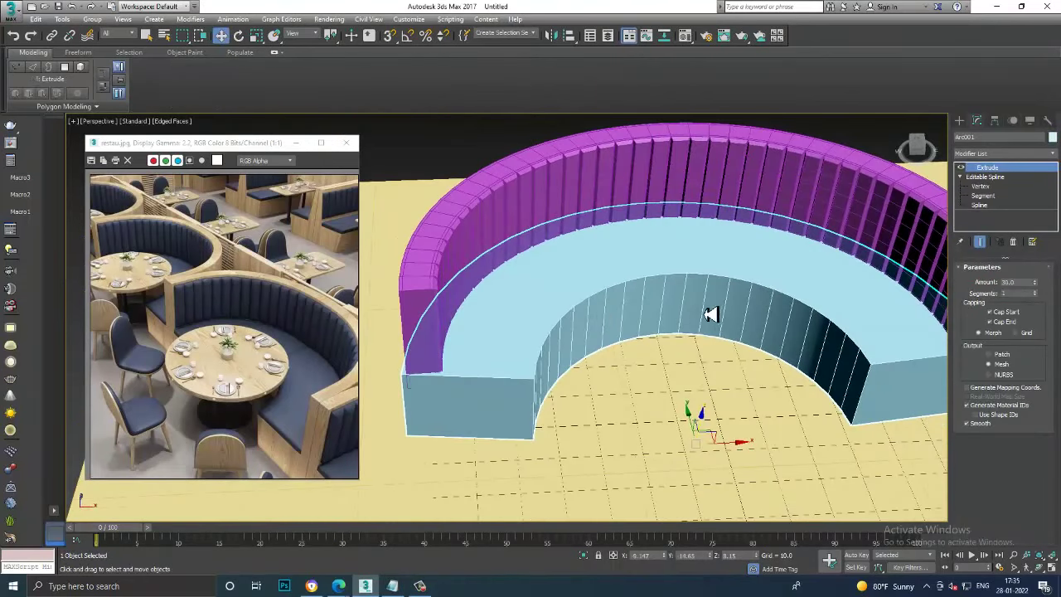
mouse_move(805, 329)
alt+middle_down()
mouse_move(801, 289)
mouse_move(793, 298)
mouse_move(876, 296)
alt+middle_up()
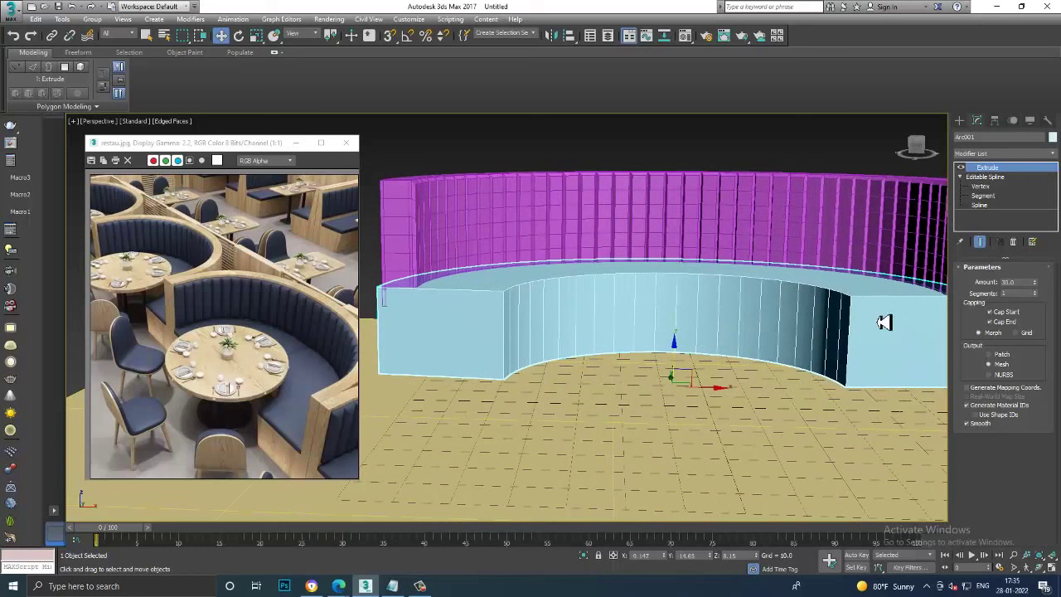
right_click(880, 315)
mouse_move(920, 425)
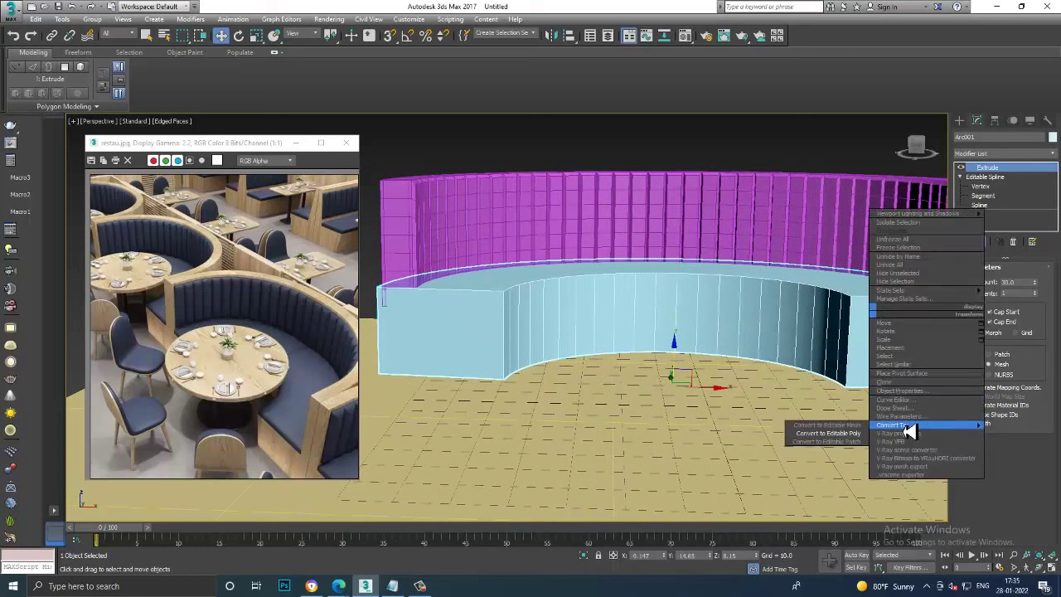
click(812, 432)
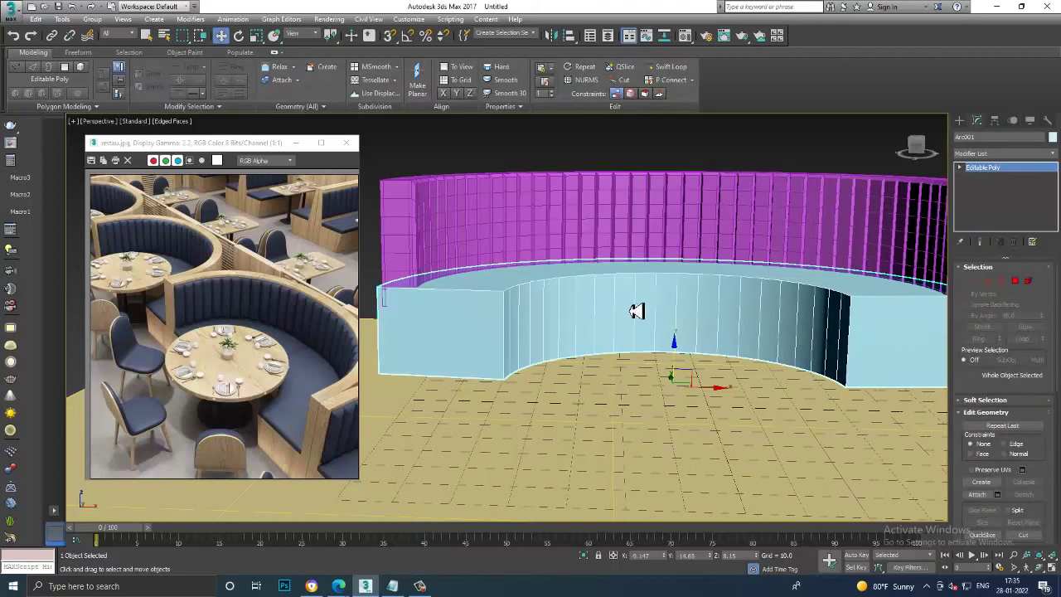
Activate Swift Loop for adding edge loops to the seat
click(669, 67)
alt+middle_drag(564, 351, 551, 325)
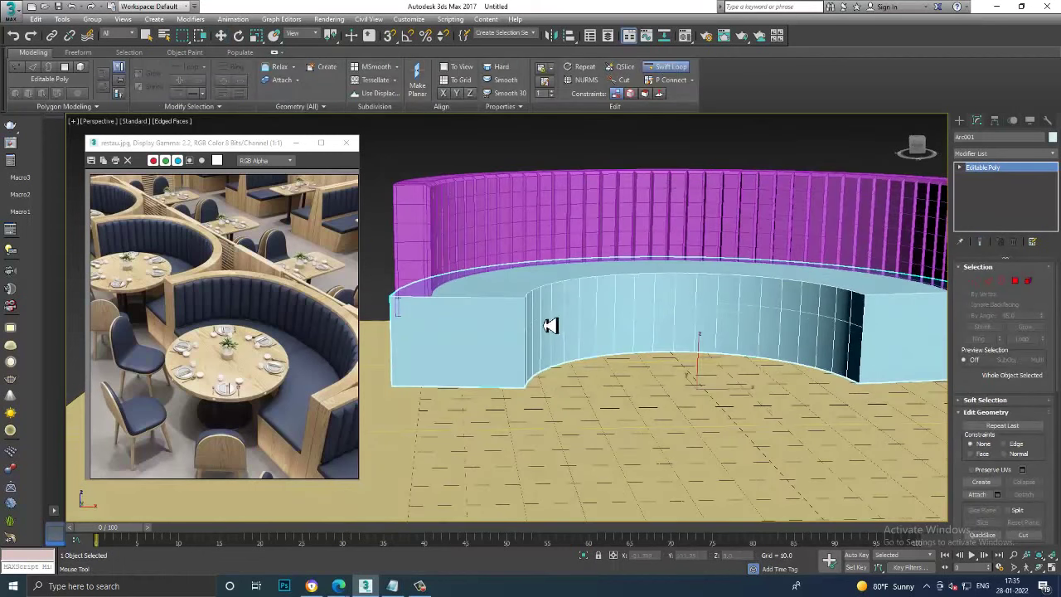
scroll(572, 329, up, 1)
scroll(584, 342, up, 3)
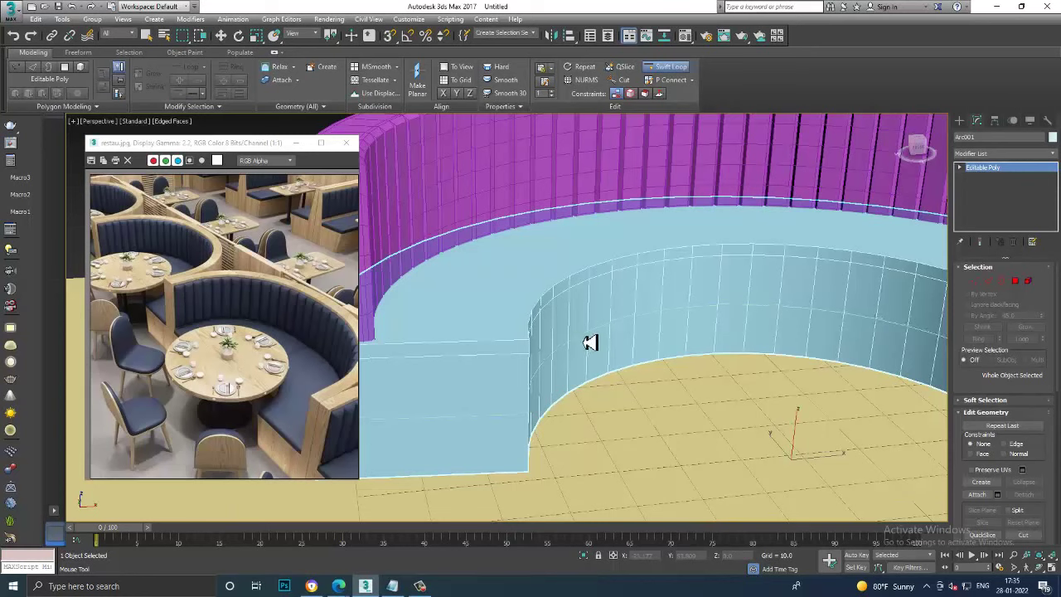
Bevel the seat's curved top face upward with height 1.892
click(1014, 280)
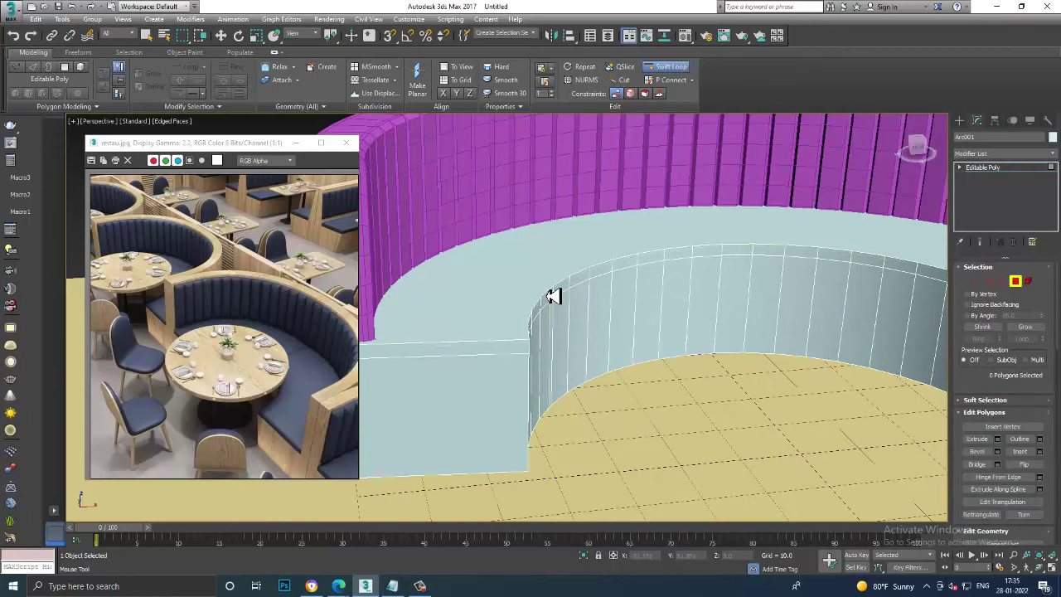
click(545, 265)
alt+middle_drag(723, 259, 770, 269)
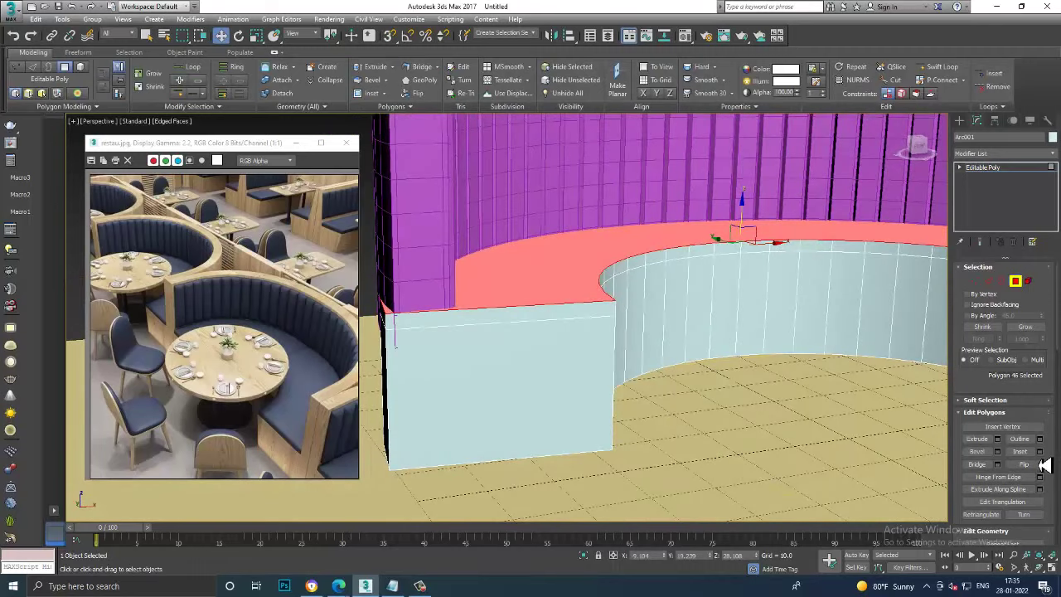
click(998, 451)
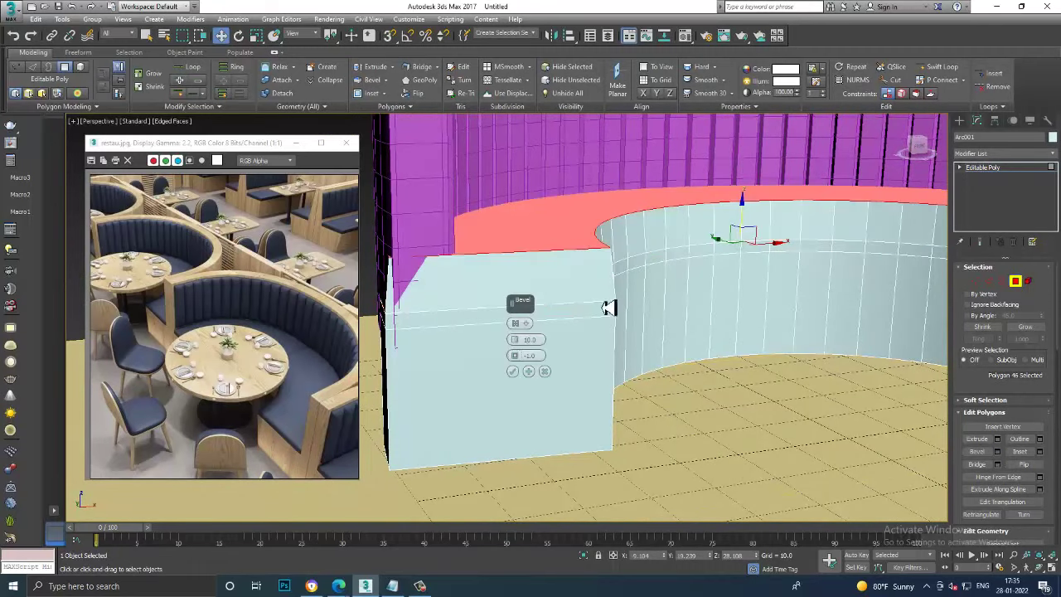
drag(520, 340, 539, 397)
click(519, 372)
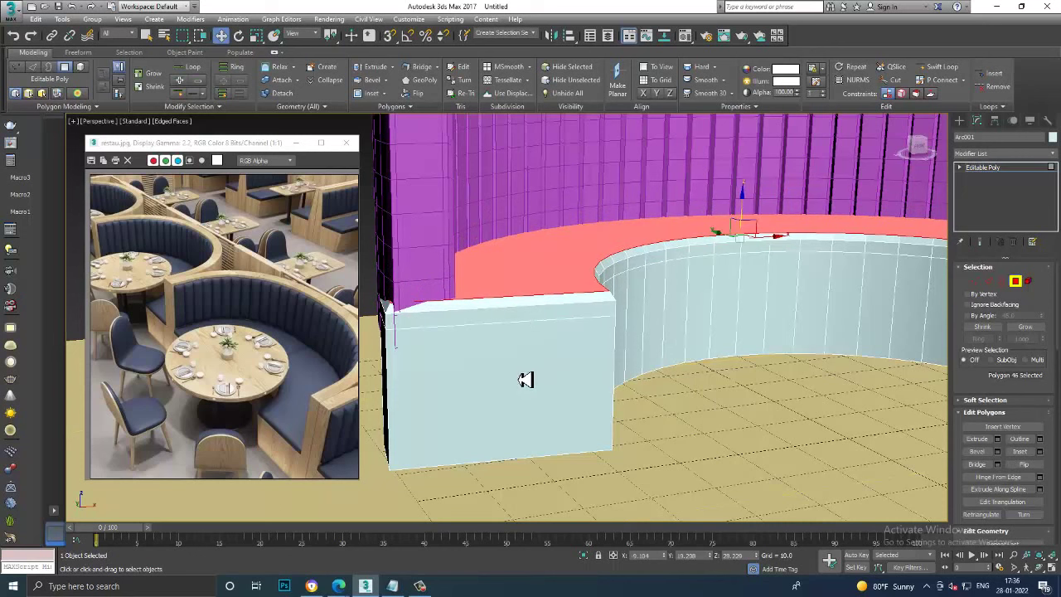
Orbit around the booth to inspect the beveled seat, then restore four viewports
scroll(774, 350, down, 3)
scroll(687, 334, down, 3)
scroll(687, 354, down, 2)
mouse_move(687, 354)
alt+middle_down()
mouse_move(807, 351)
mouse_move(726, 347)
mouse_move(758, 351)
mouse_move(725, 310)
mouse_move(672, 316)
mouse_move(688, 320)
mouse_move(635, 308)
alt+middle_up()
scroll(635, 308, up, 3)
mouse_move(540, 334)
alt+middle_down()
mouse_move(675, 310)
mouse_move(732, 329)
mouse_move(750, 302)
mouse_move(784, 339)
mouse_move(702, 334)
mouse_move(684, 362)
mouse_move(704, 364)
mouse_move(722, 415)
mouse_move(718, 372)
mouse_move(733, 355)
mouse_move(701, 335)
alt+middle_up()
scroll(668, 311, down, 1)
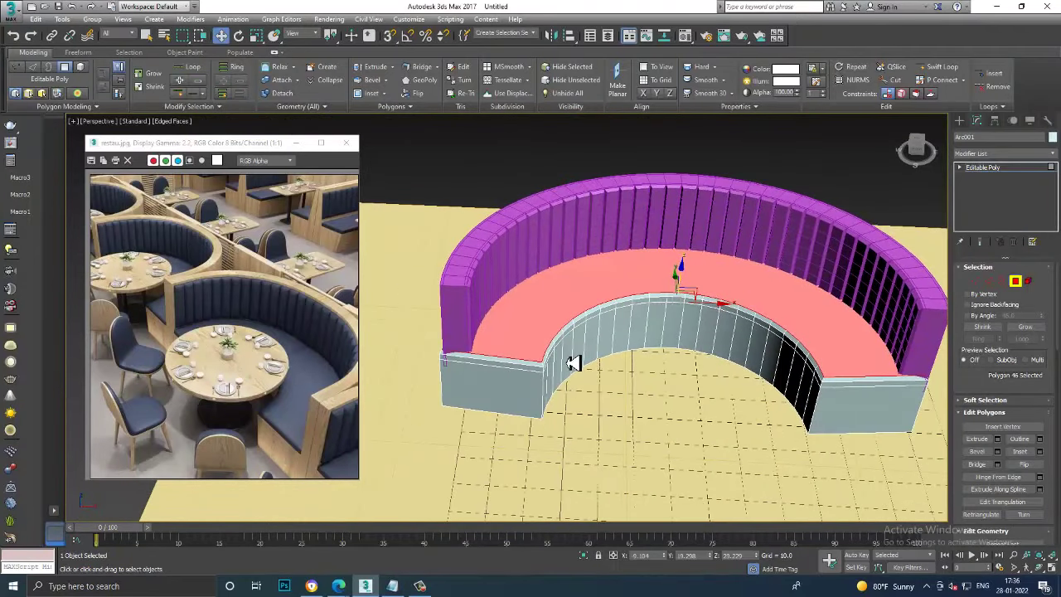
key(alt+w)
key(alt+w)
Select the seat's inner-corner vertices and nudge them sideways
scroll(522, 239, up, 3)
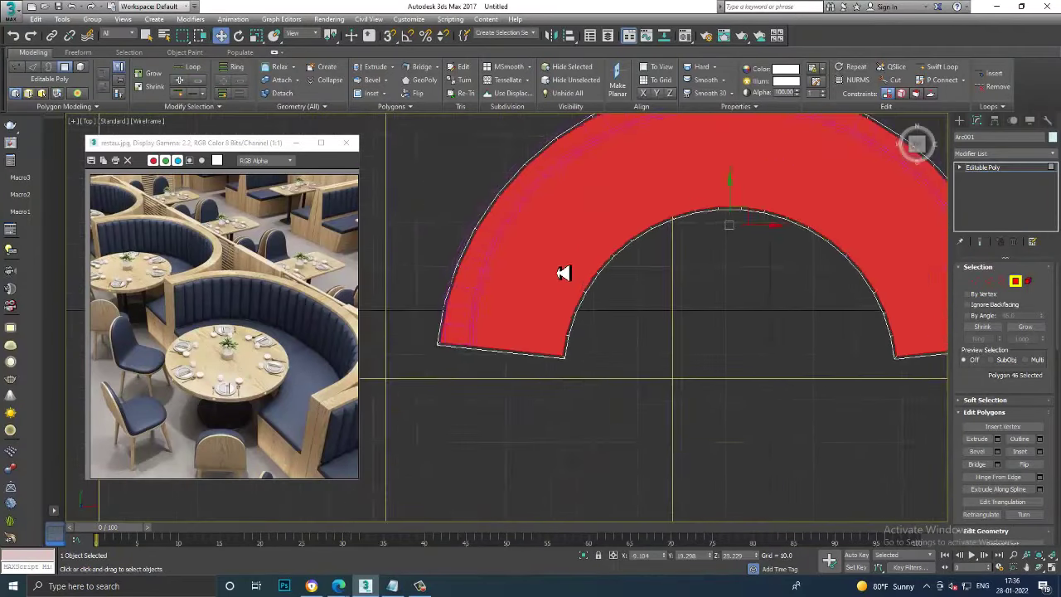
scroll(564, 272, up, 3)
scroll(578, 327, up, 3)
key(1)
drag(609, 410, 609, 410)
scroll(612, 406, down, 2)
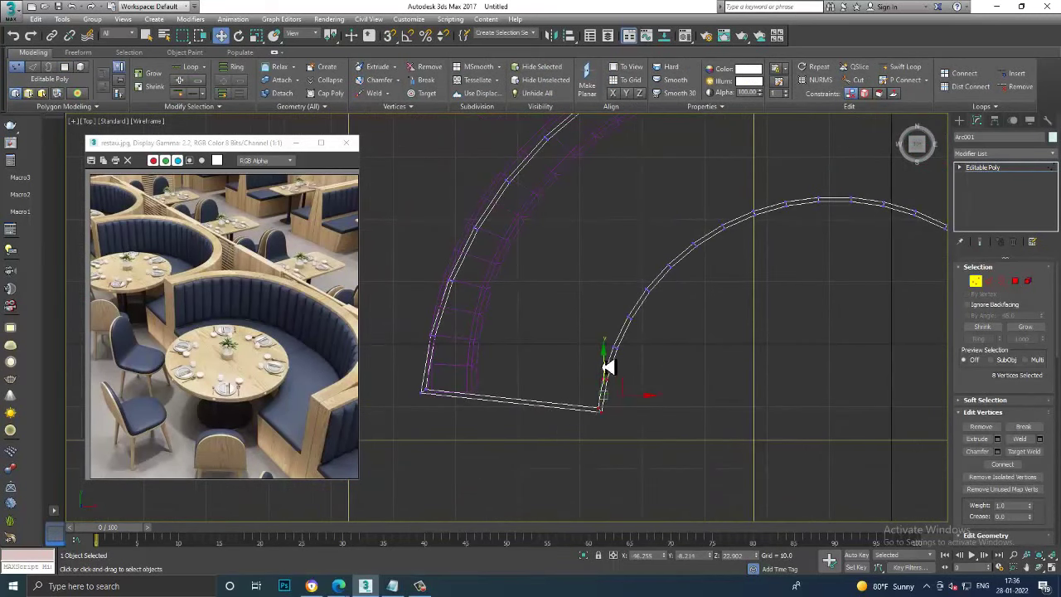
scroll(584, 367, up, 2)
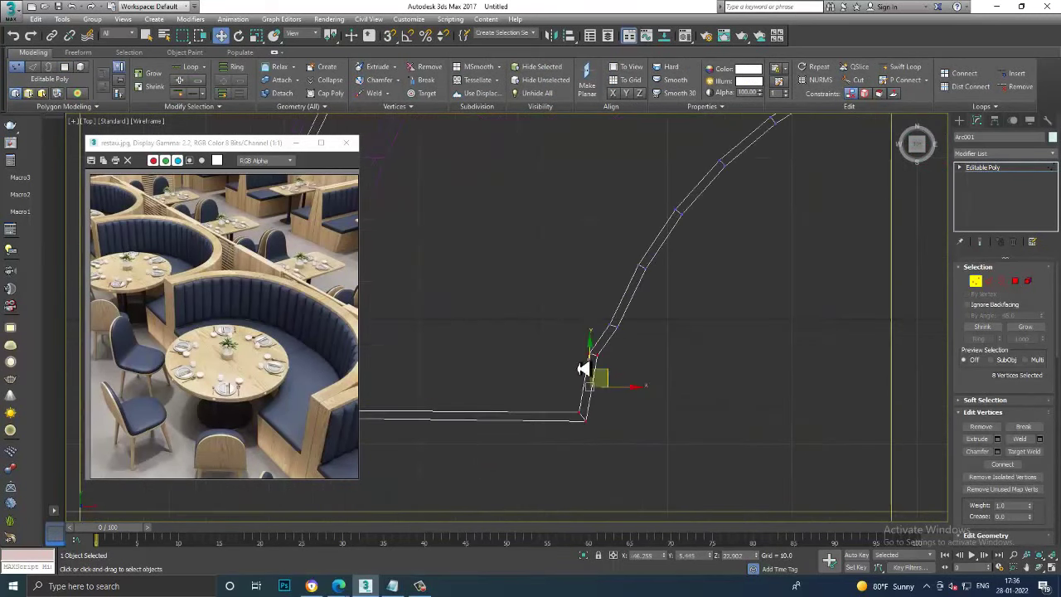
drag(614, 376, 643, 361)
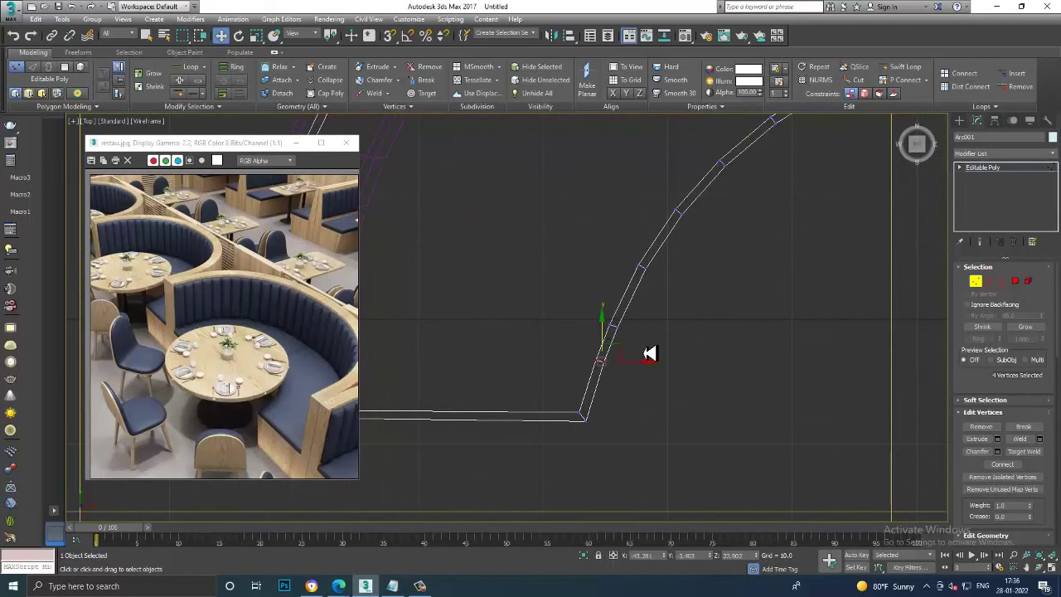
Move the corner vertices up, then select the next vertices along the inner arc
scroll(396, 348, down, 3)
scroll(730, 396, down, 4)
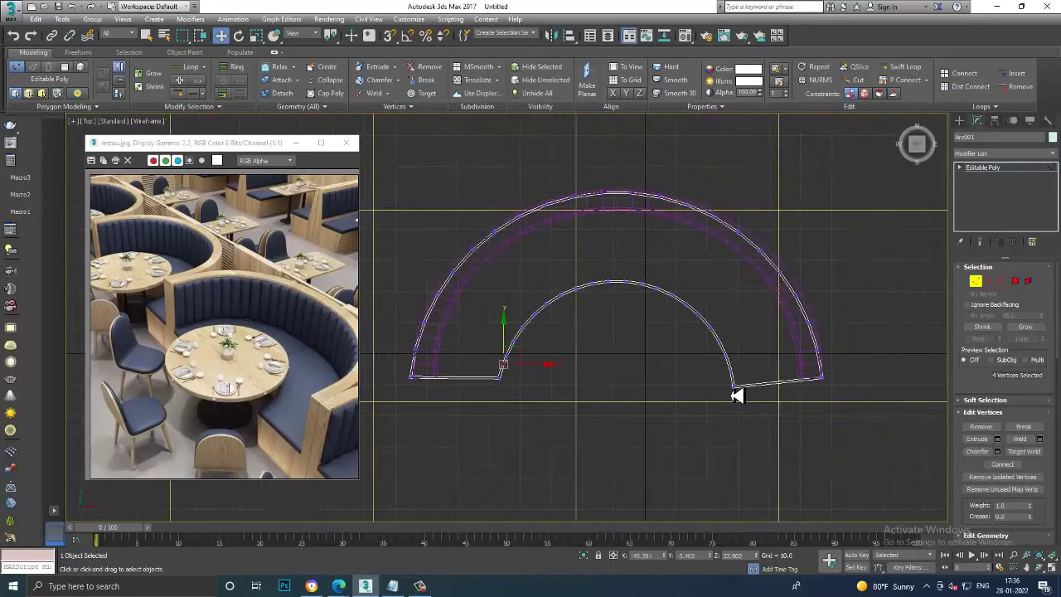
scroll(738, 396, up, 2)
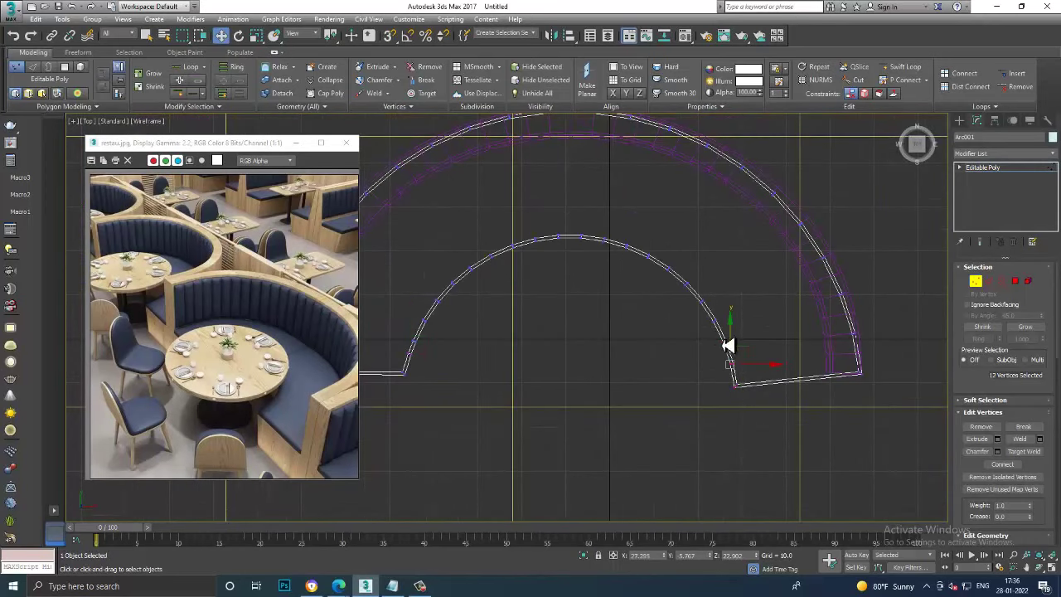
drag(737, 341, 739, 333)
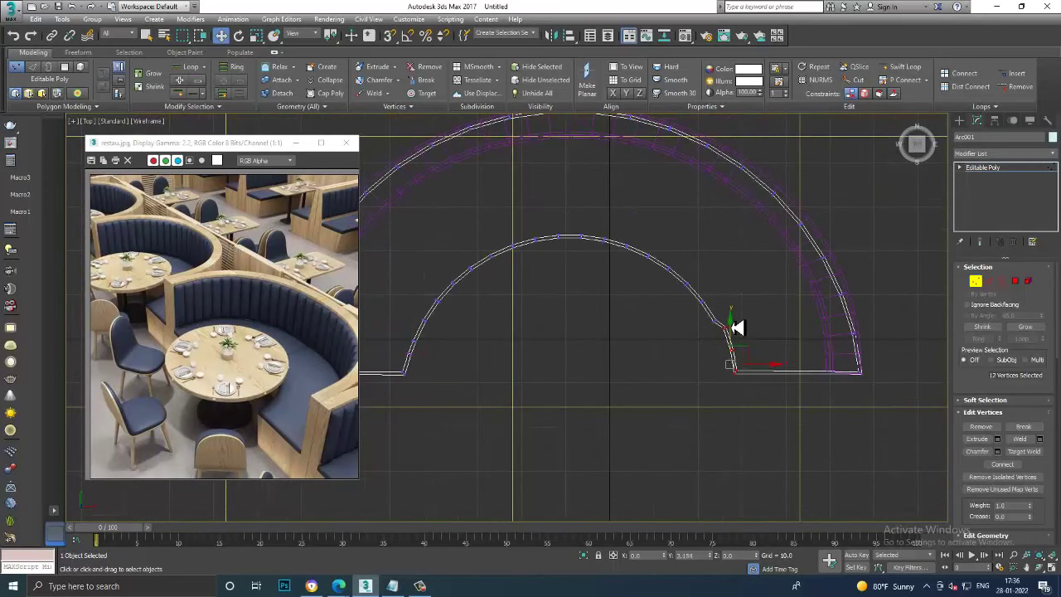
scroll(733, 330, up, 2)
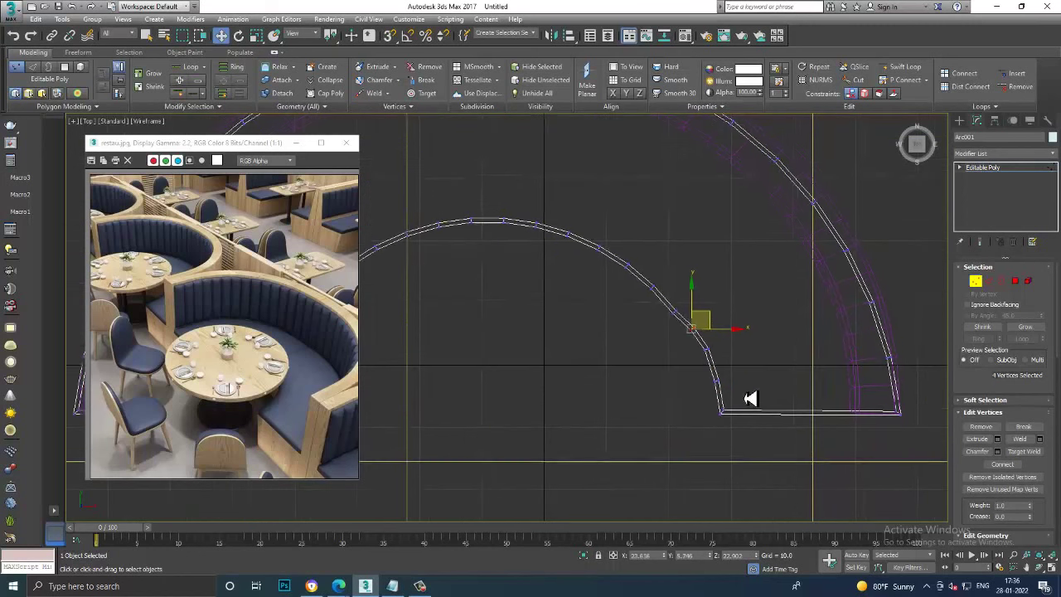
middle_drag(732, 302, 696, 370)
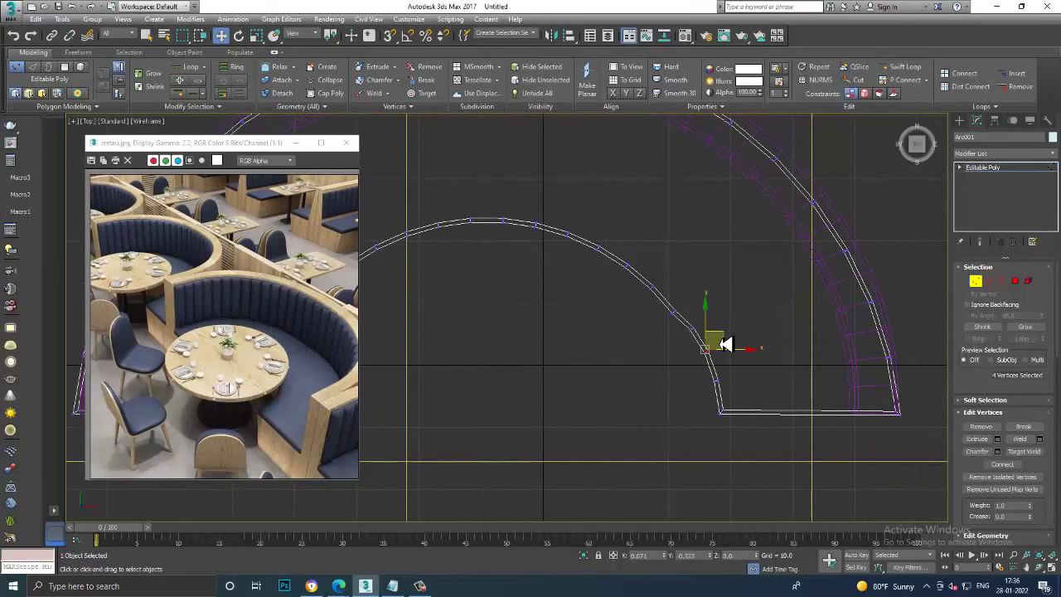
click(674, 313)
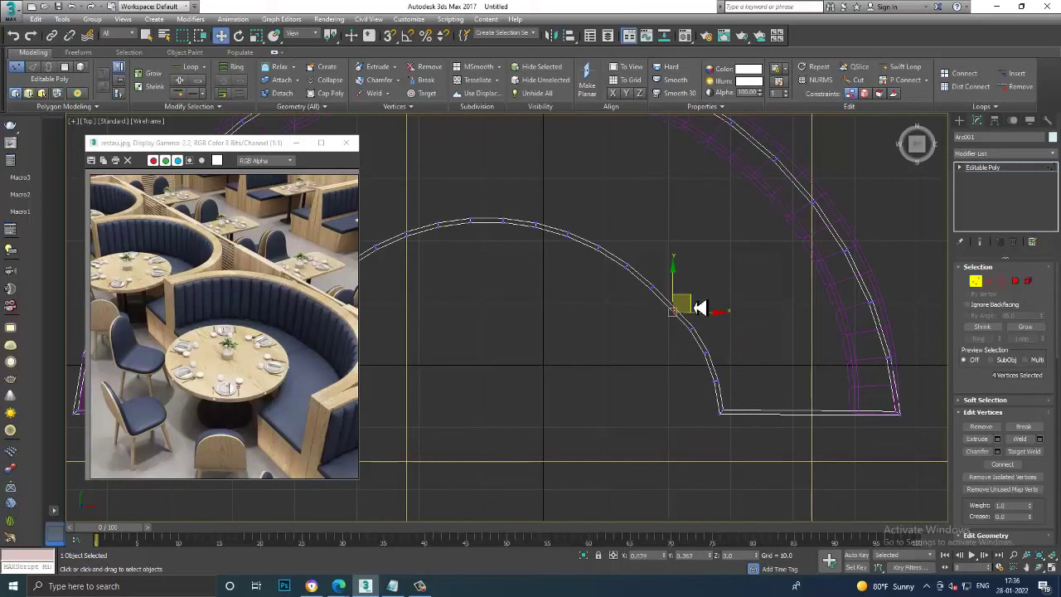
scroll(712, 315, down, 2)
scroll(752, 331, down, 2)
Maximize the Perspective view and return the seat to object level
key(alt+w)
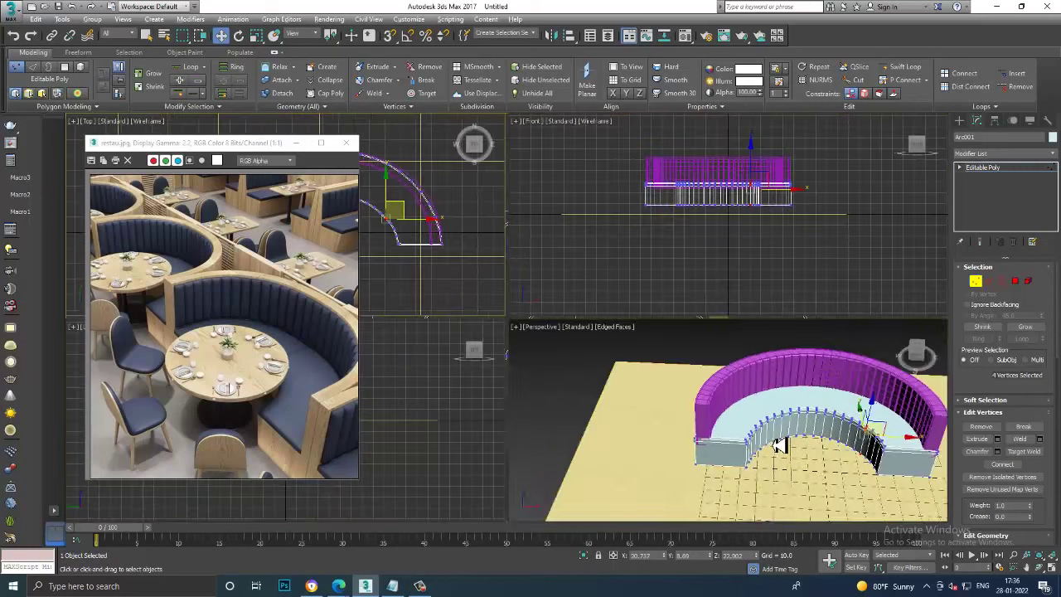
key(alt+w)
mouse_move(700, 332)
middle_down()
mouse_move(729, 352)
mouse_move(734, 379)
mouse_move(765, 332)
mouse_move(751, 337)
middle_up()
click(1004, 177)
scroll(801, 310, up, 2)
scroll(804, 315, up, 2)
scroll(796, 323, up, 2)
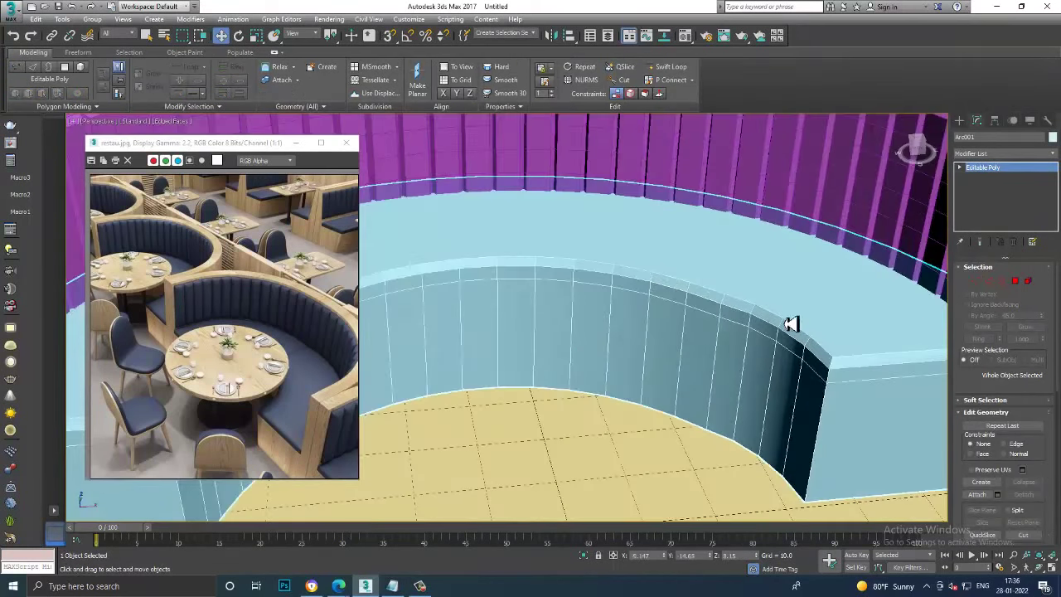
scroll(812, 294, up, 2)
scroll(812, 294, up, 1)
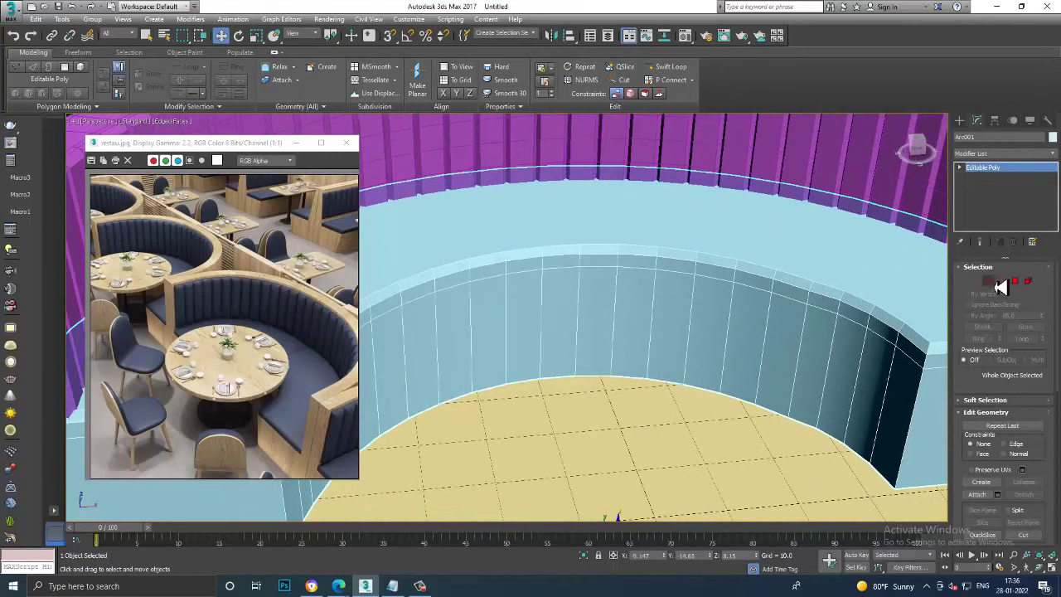
Add edge loops to the arc seat with Swift Loop, then return to Select and Move
click(667, 66)
scroll(862, 246, up, 1)
scroll(682, 362, up, 2)
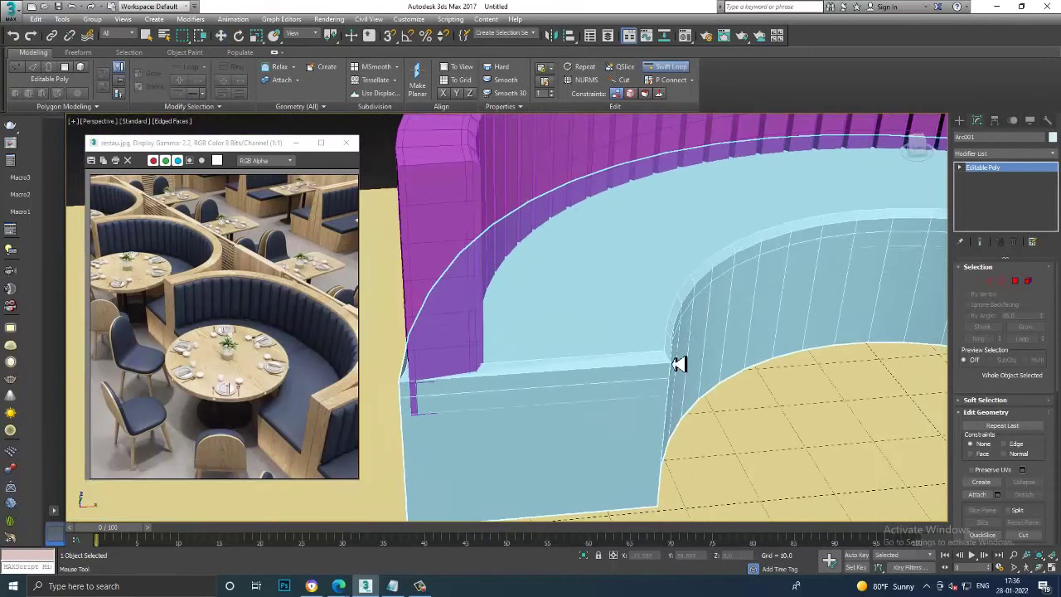
scroll(668, 365, up, 2)
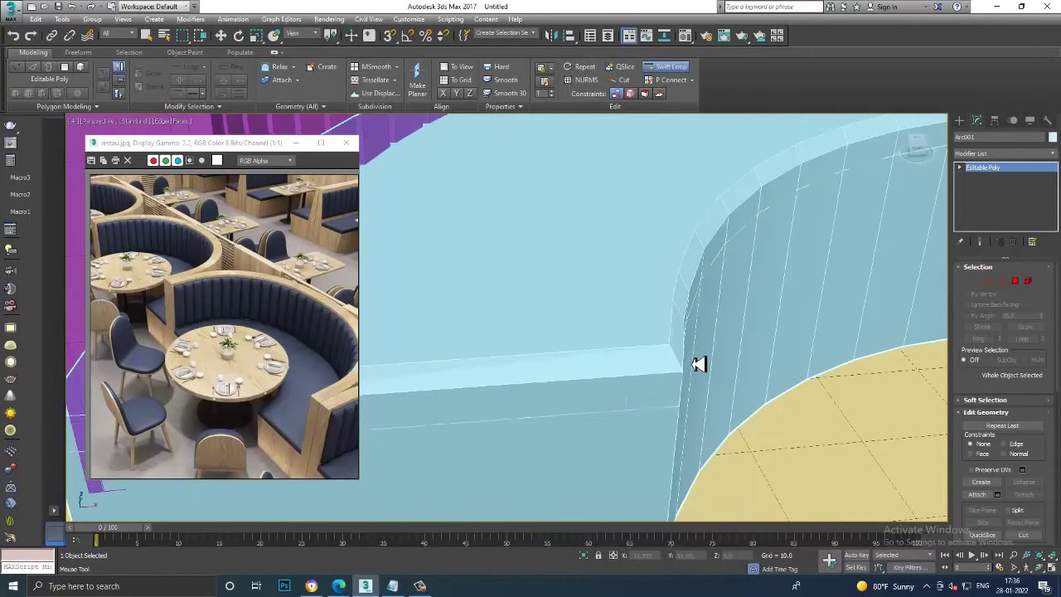
scroll(701, 362, down, 2)
scroll(628, 190, up, 1)
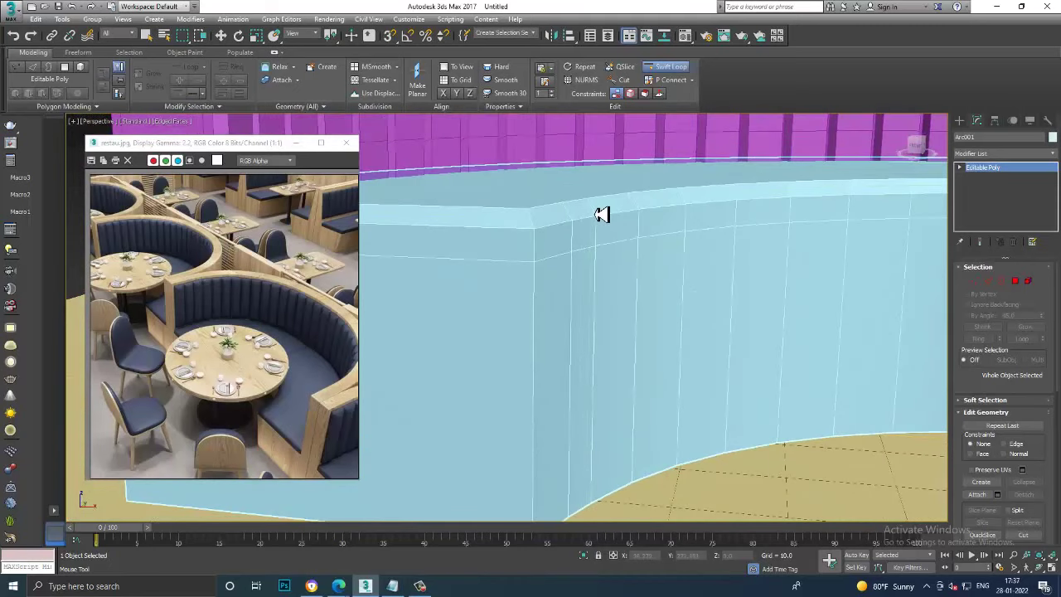
scroll(598, 220, down, 1)
scroll(630, 257, down, 1)
key(w)
alt+middle_drag(680, 301, 666, 308)
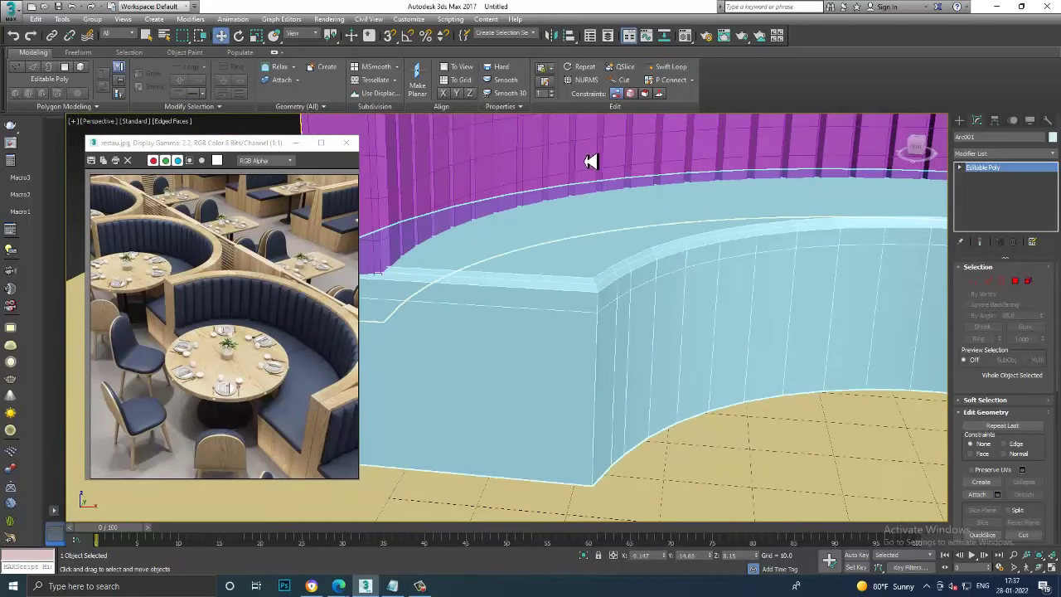
scroll(777, 324, down, 2)
scroll(777, 319, down, 1)
scroll(895, 277, up, 2)
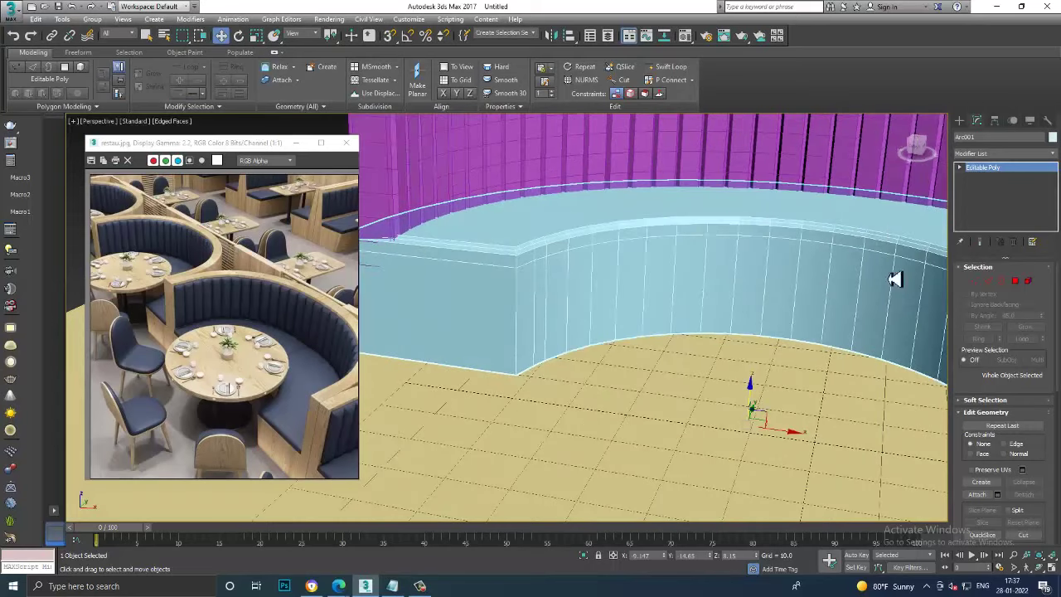
Pick Cylinder in the Create panel and maximize the Top view
click(960, 121)
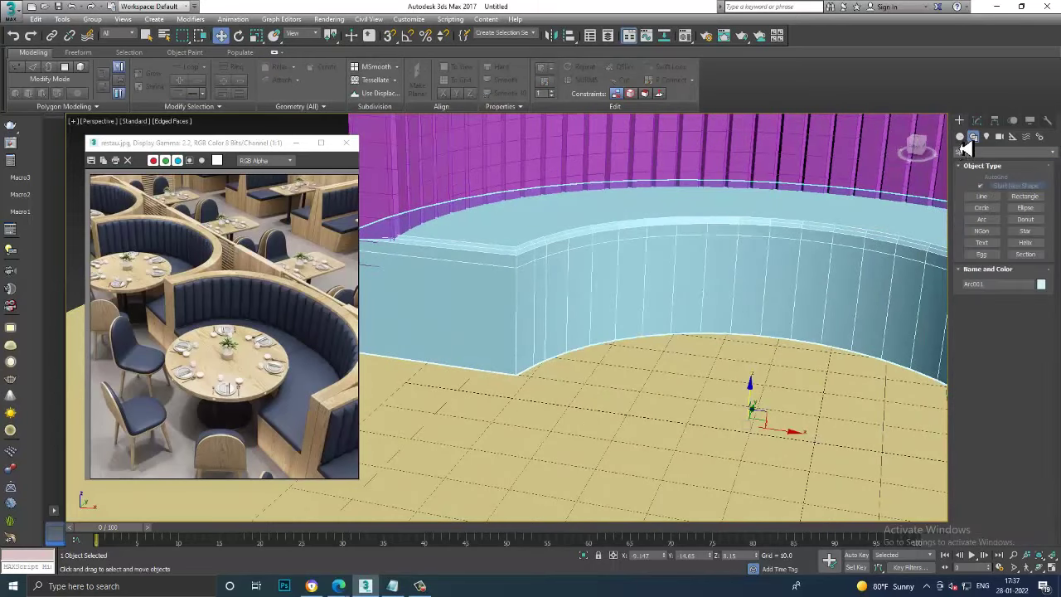
click(986, 212)
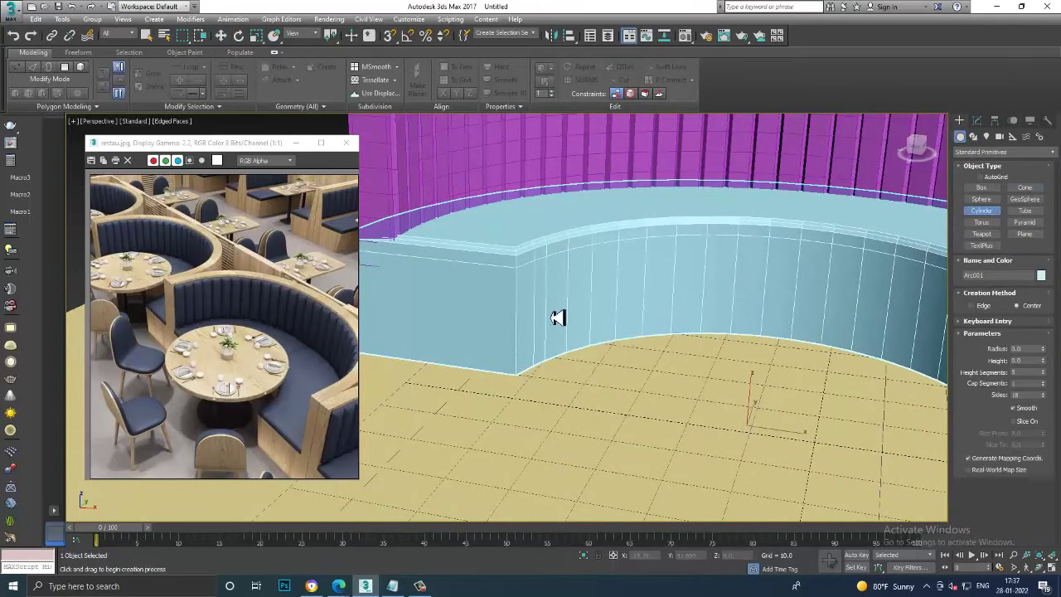
key(alt+w)
key(alt+w)
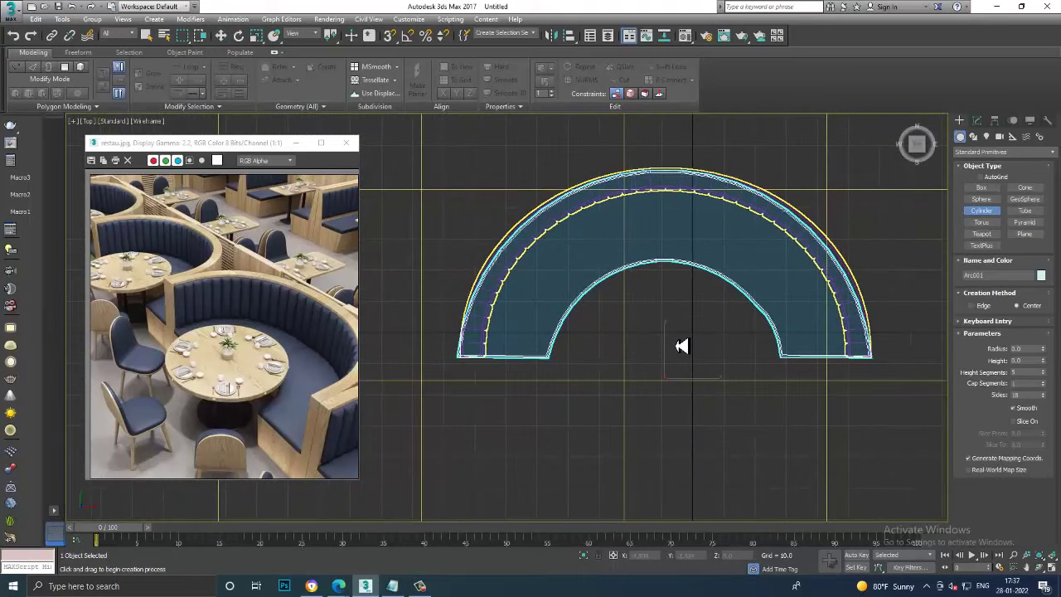
scroll(681, 346, up, 2)
scroll(680, 345, down, 2)
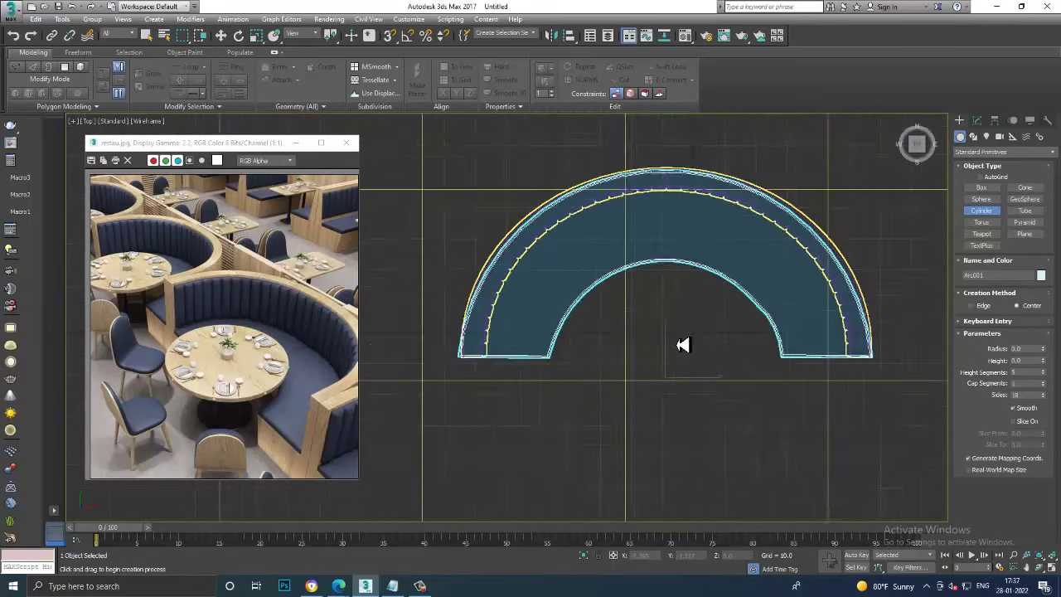
Enter Vertex level on the seat and region-select vertices on its inner curve
key(w)
scroll(735, 339, up, 5)
scroll(734, 303, up, 2)
scroll(713, 299, up, 2)
key(1)
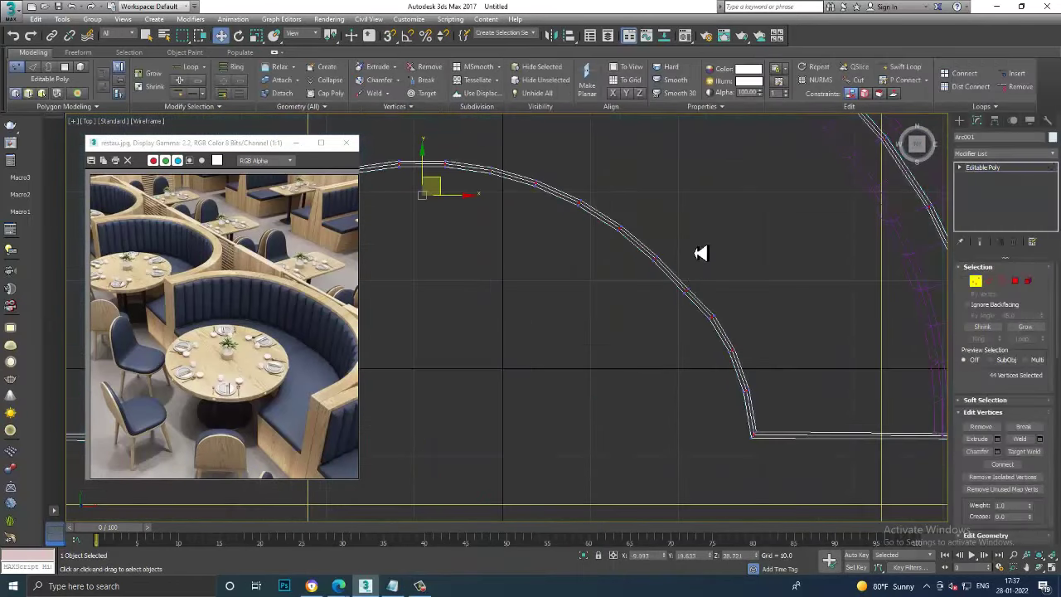
mouse_move(702, 251)
mouse_down()
mouse_move(660, 281)
mouse_move(679, 249)
mouse_up()
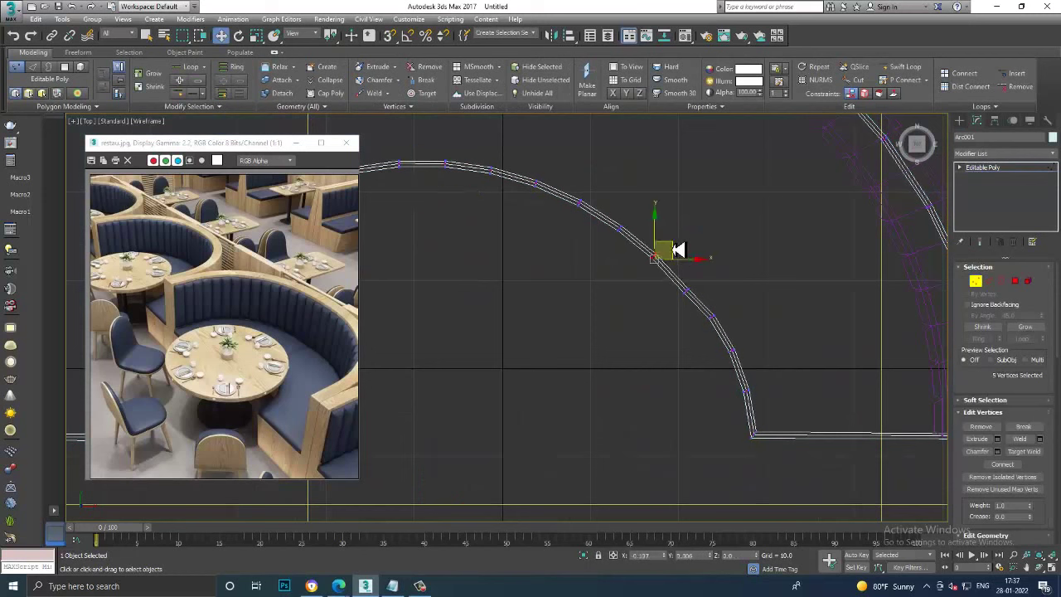
Select further inner-curve vertices, then return the seat to object level
drag(700, 332, 698, 330)
drag(663, 282, 705, 295)
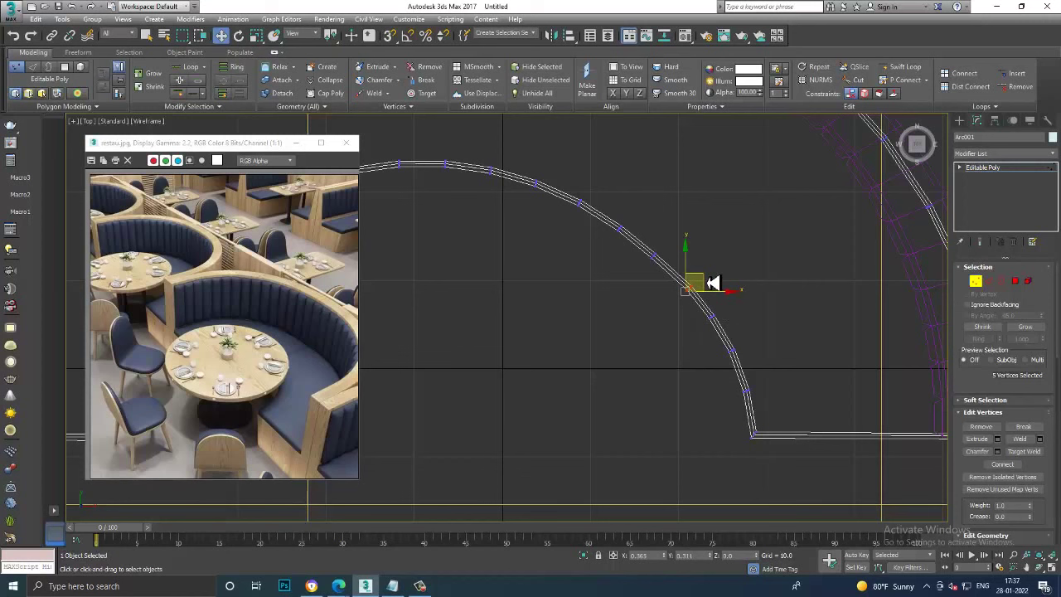
scroll(725, 294, down, 5)
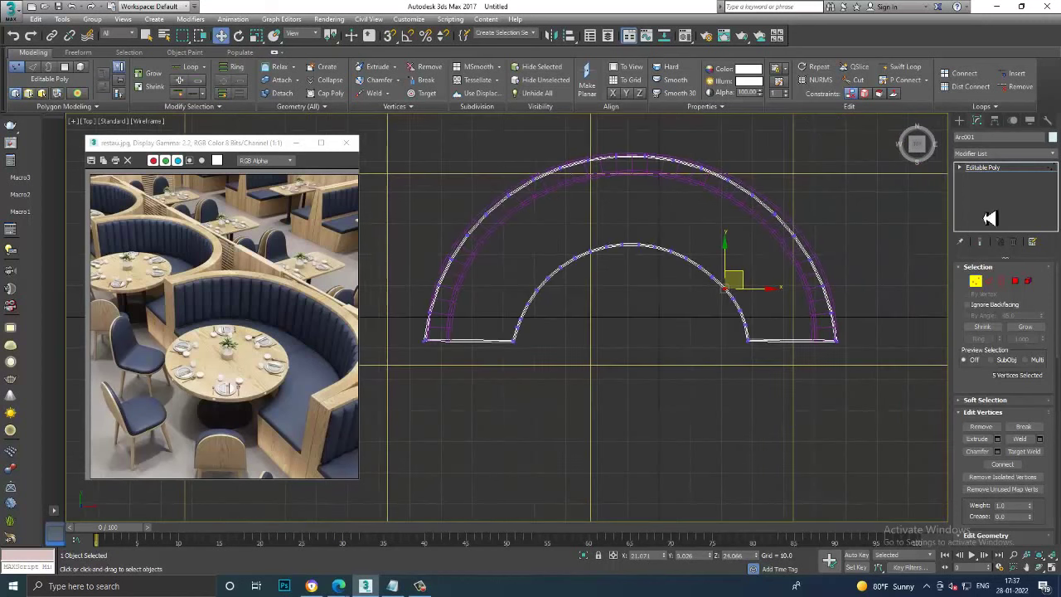
click(994, 167)
scroll(750, 211, down, 3)
scroll(723, 238, up, 2)
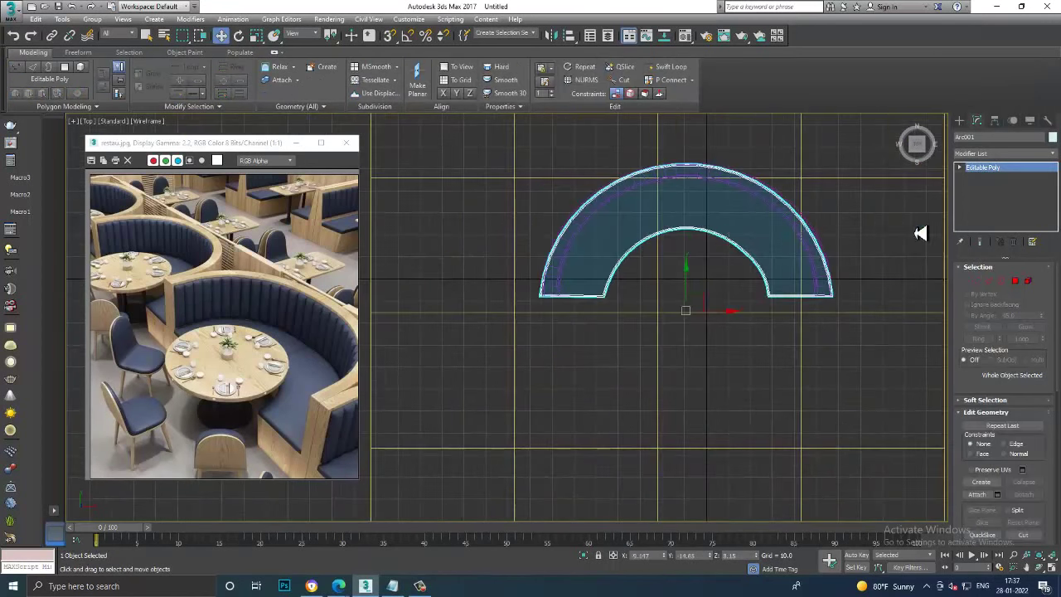
Draw a cylinder table top centred in the arch in the Top view
click(960, 121)
click(981, 210)
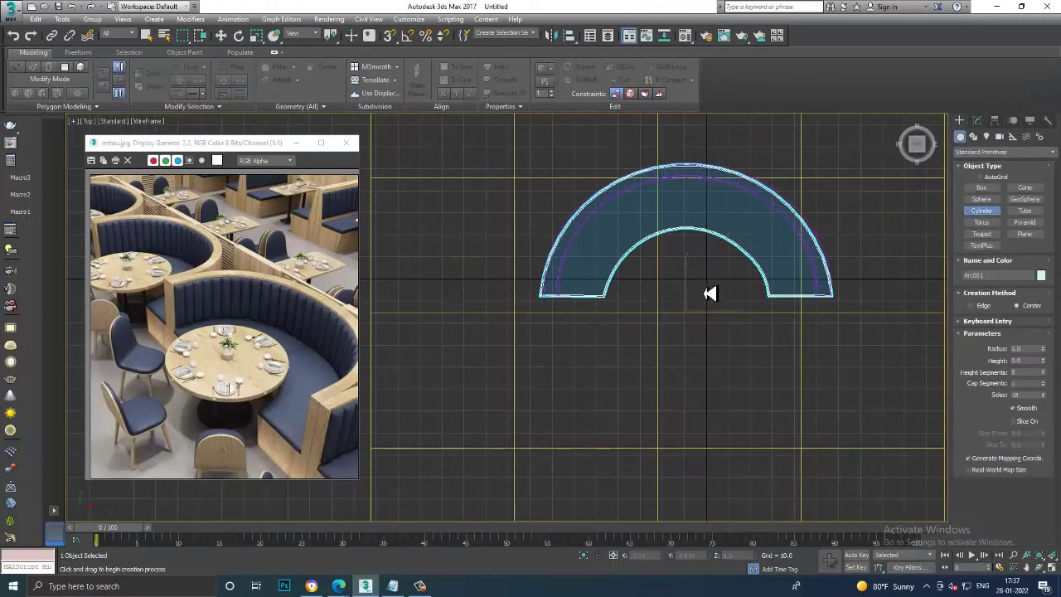
drag(697, 287, 748, 344)
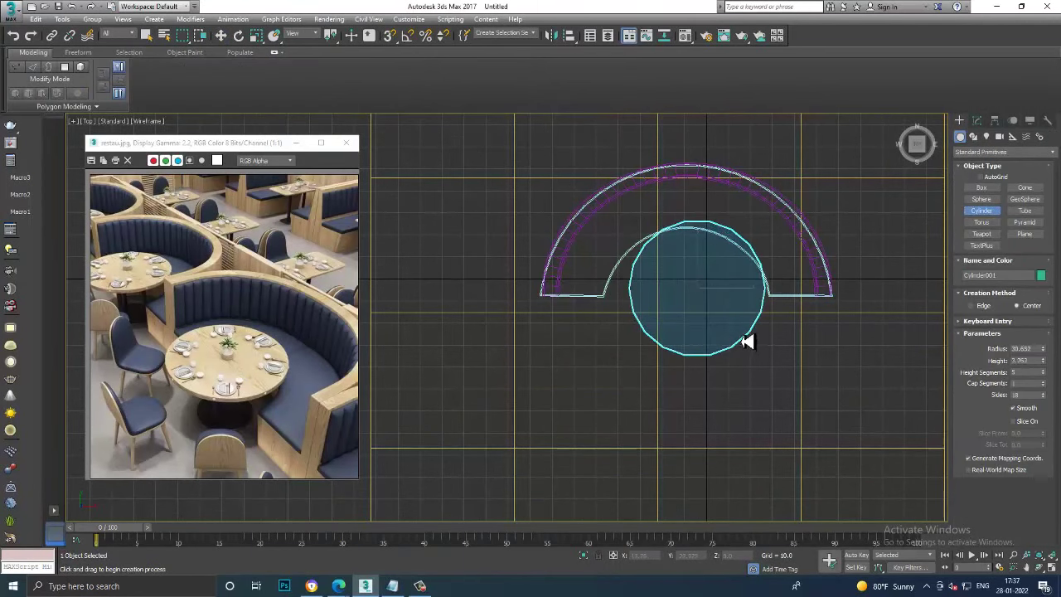
click(748, 342)
Raise Cylinder001 off the floor in the Perspective view
key(alt+w)
key(alt+w)
key(w)
mouse_move(705, 418)
mouse_down()
mouse_move(718, 322)
mouse_move(705, 238)
mouse_up()
scroll(721, 257, down, 5)
scroll(750, 323, up, 3)
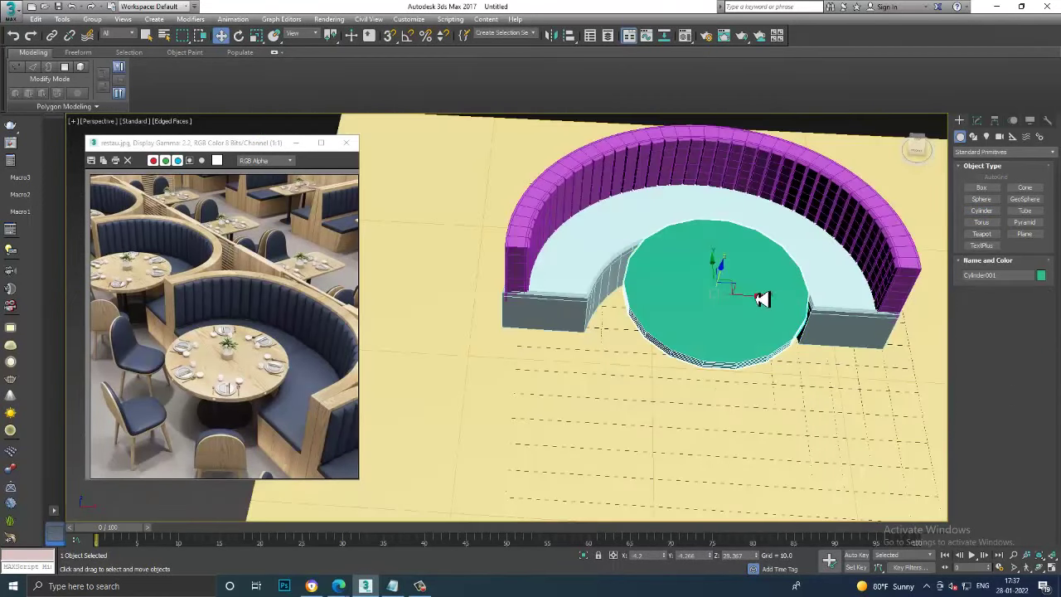
mouse_move(748, 301)
alt+middle_down()
mouse_move(718, 267)
mouse_move(829, 340)
alt+middle_up()
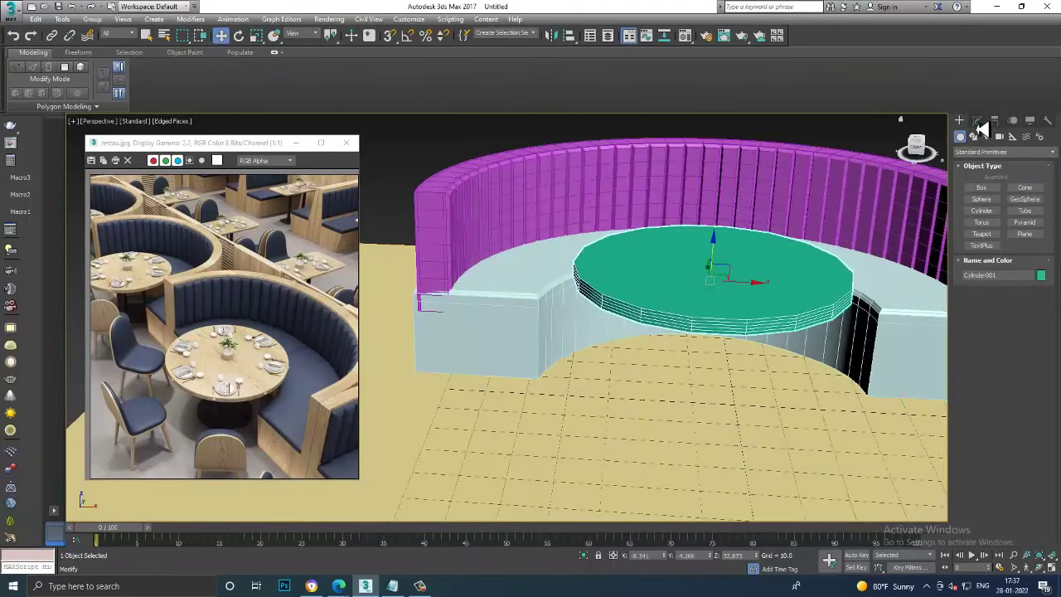
Set the table-top cylinder to 1 height segment and 30 sides
click(976, 121)
alt+middle_drag(744, 254, 729, 248)
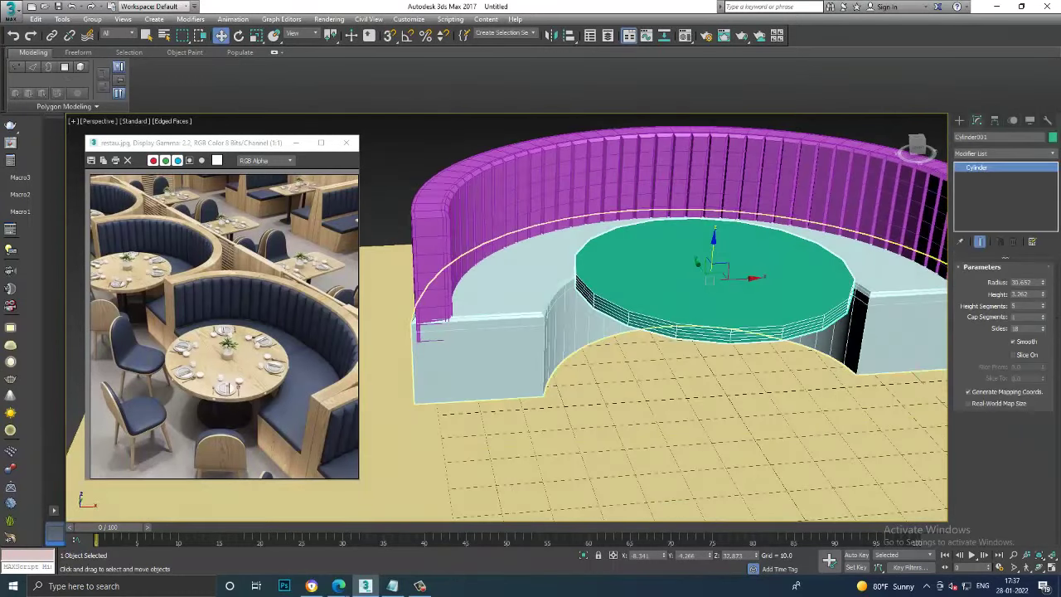
right_click(1045, 305)
scroll(816, 315, up, 3)
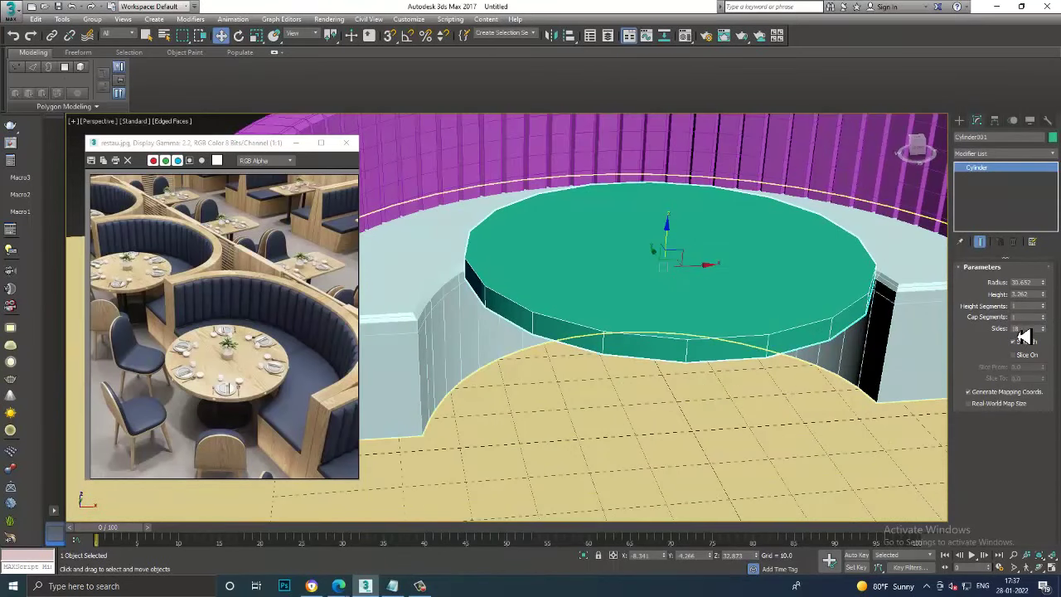
drag(1048, 331, 1049, 328)
alt+middle_drag(696, 315, 687, 301)
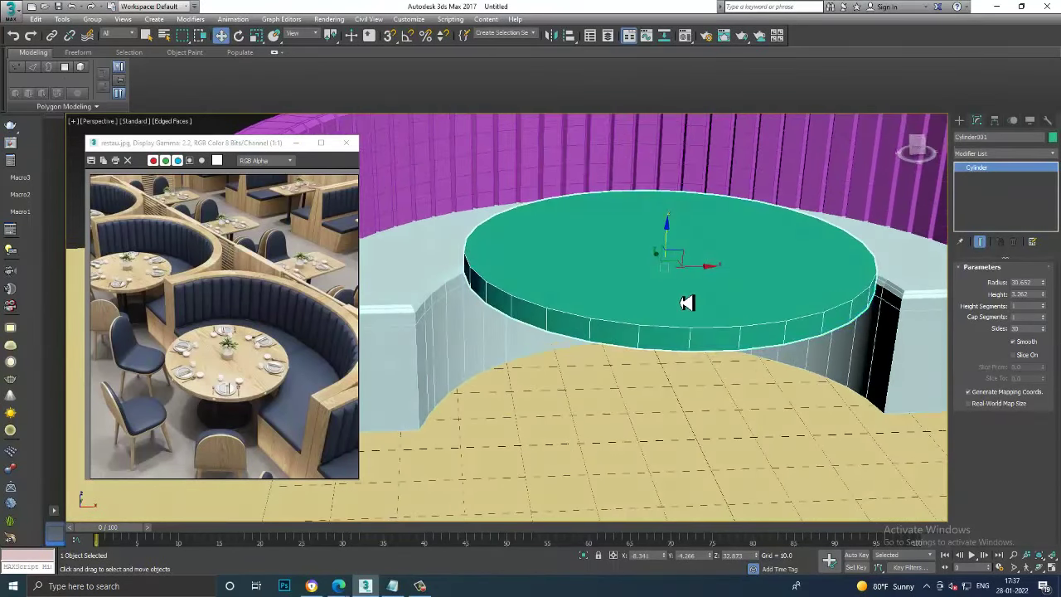
key(r)
key(w)
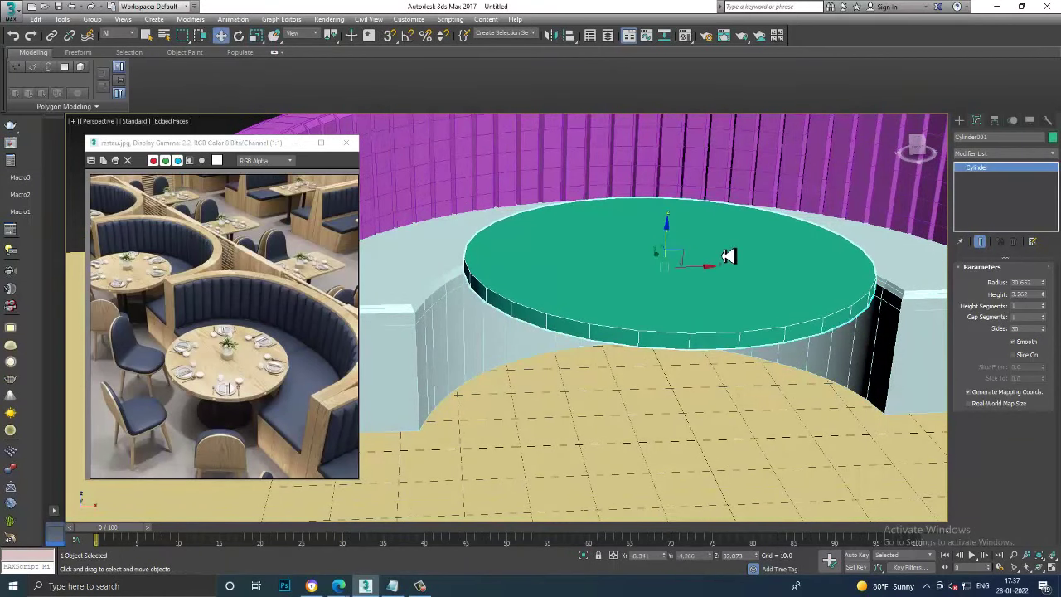
Convert the cylinder to an Editable Poly and switch to Edge level
right_click(722, 249)
click(879, 370)
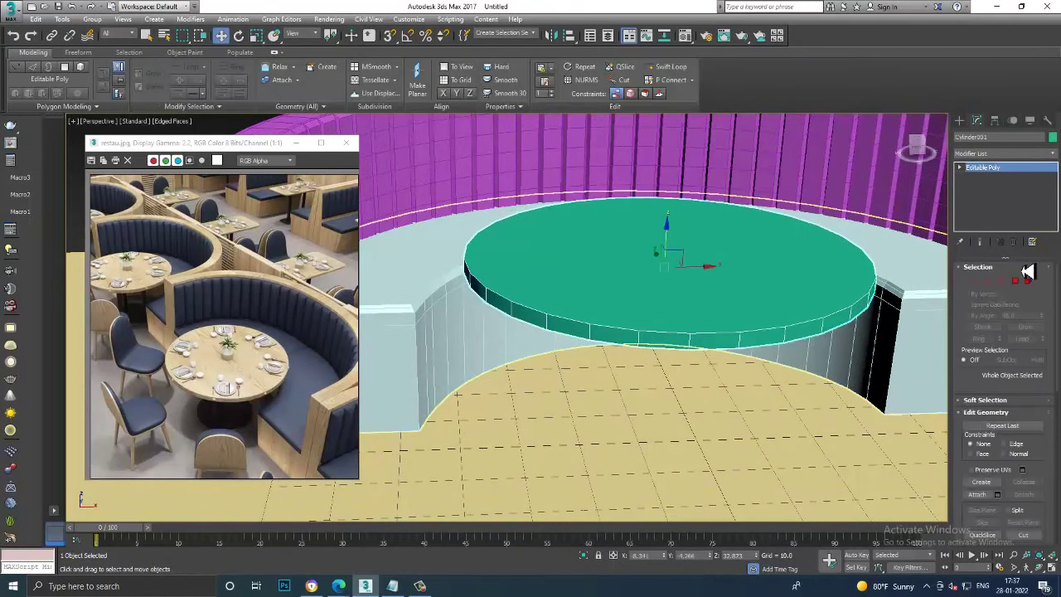
click(991, 285)
key(alt+w)
key(alt+w)
Select the table top's top and bottom rim edge loops
scroll(652, 204, up, 3)
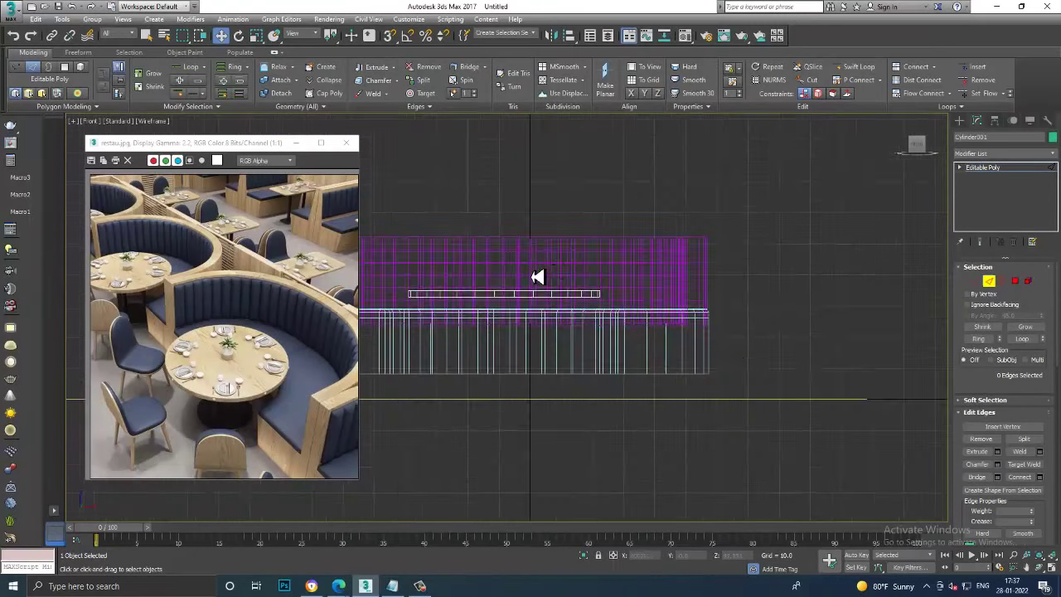
scroll(535, 277, up, 2)
scroll(539, 261, up, 3)
middle_drag(624, 351, 570, 339)
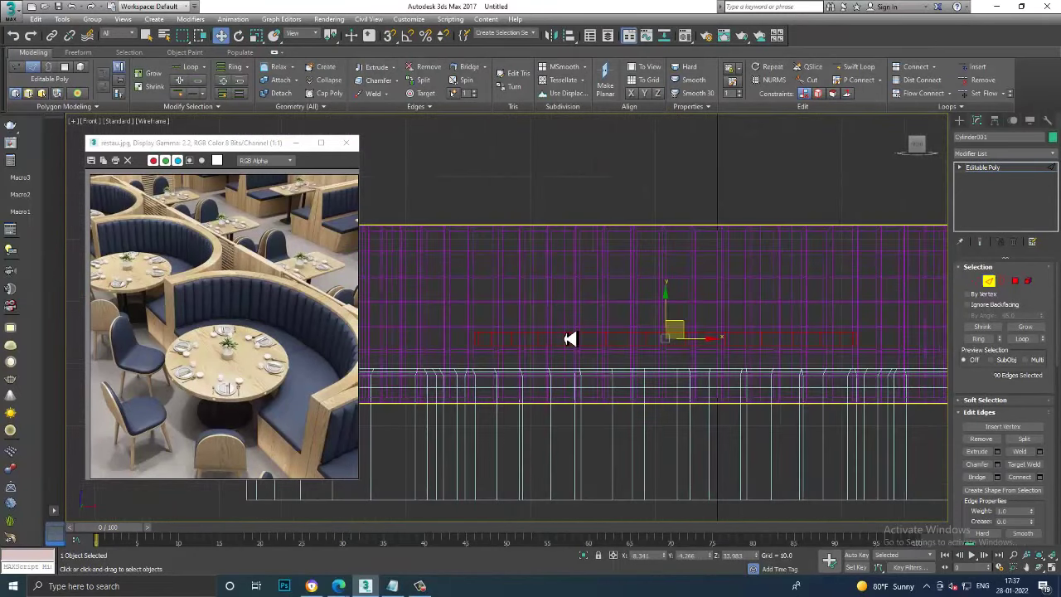
key(alt+w)
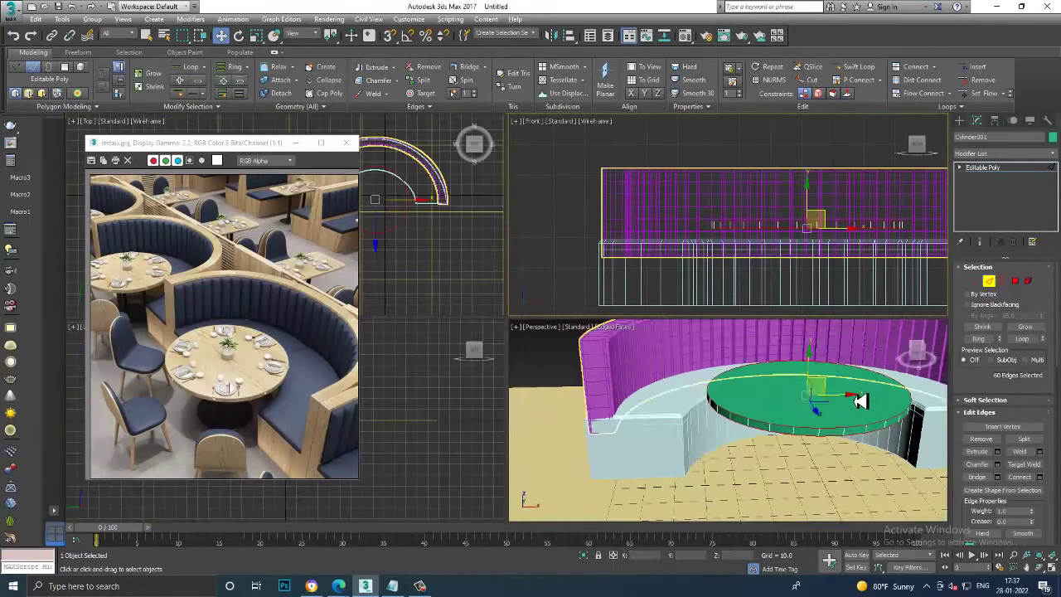
click(845, 403)
key(alt+w)
Chamfer the rim edges by about 0.594, then return to Editable Poly level
click(997, 464)
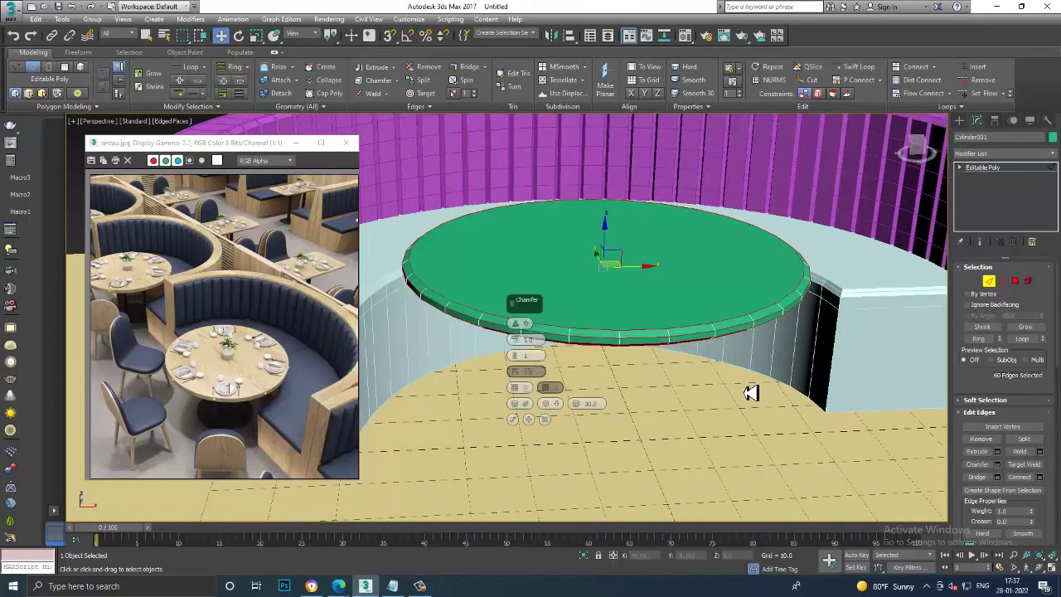
drag(525, 358, 522, 356)
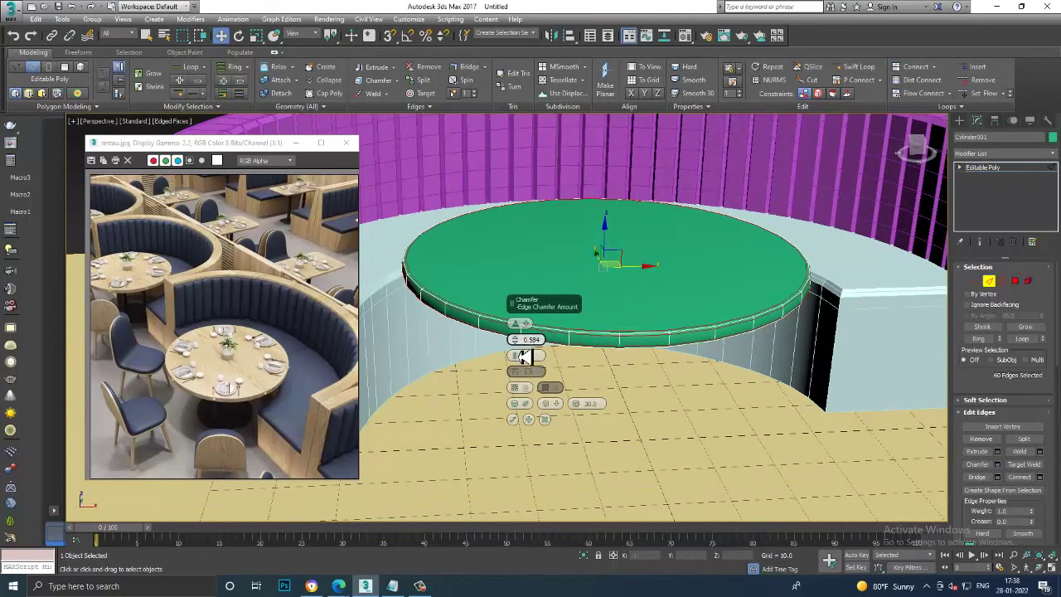
click(514, 418)
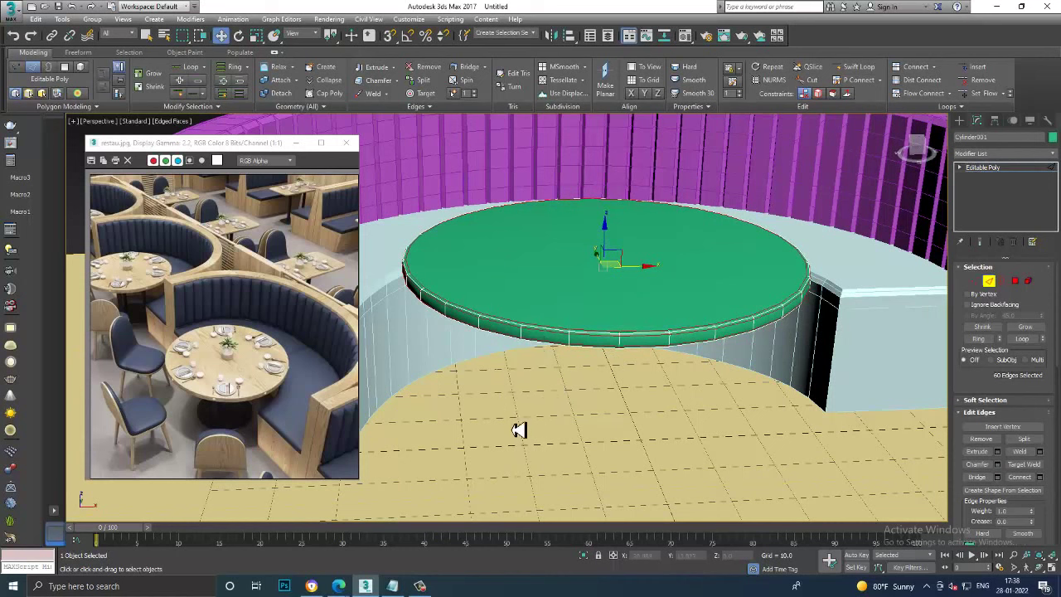
click(992, 181)
alt+middle_drag(680, 287, 684, 231)
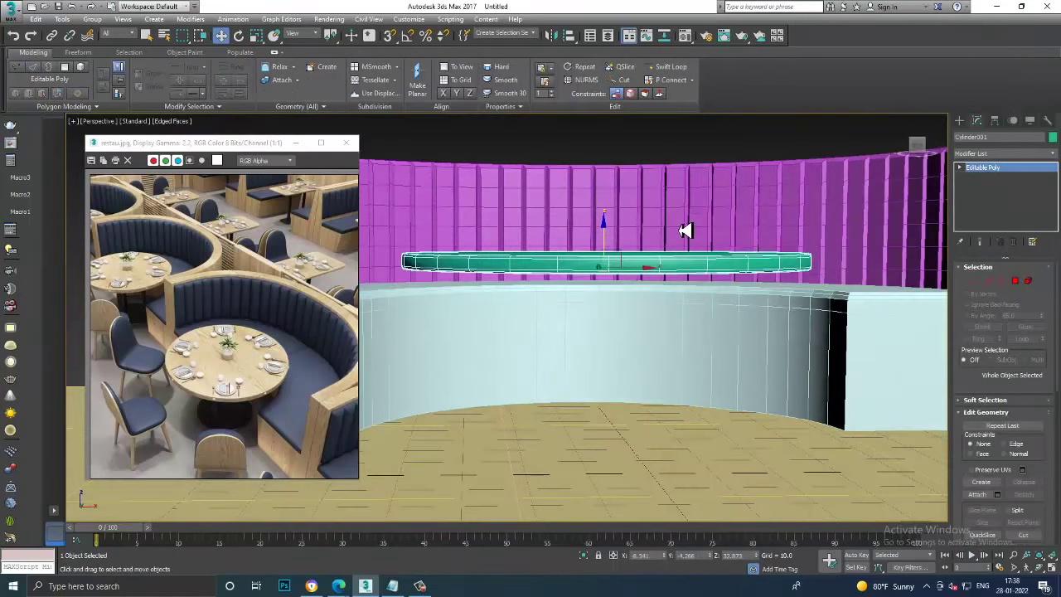
Inset the table top's underside face to a small centre circle
mouse_move(611, 226)
alt+middle_down()
mouse_move(655, 295)
mouse_move(654, 251)
mouse_move(883, 307)
alt+middle_up()
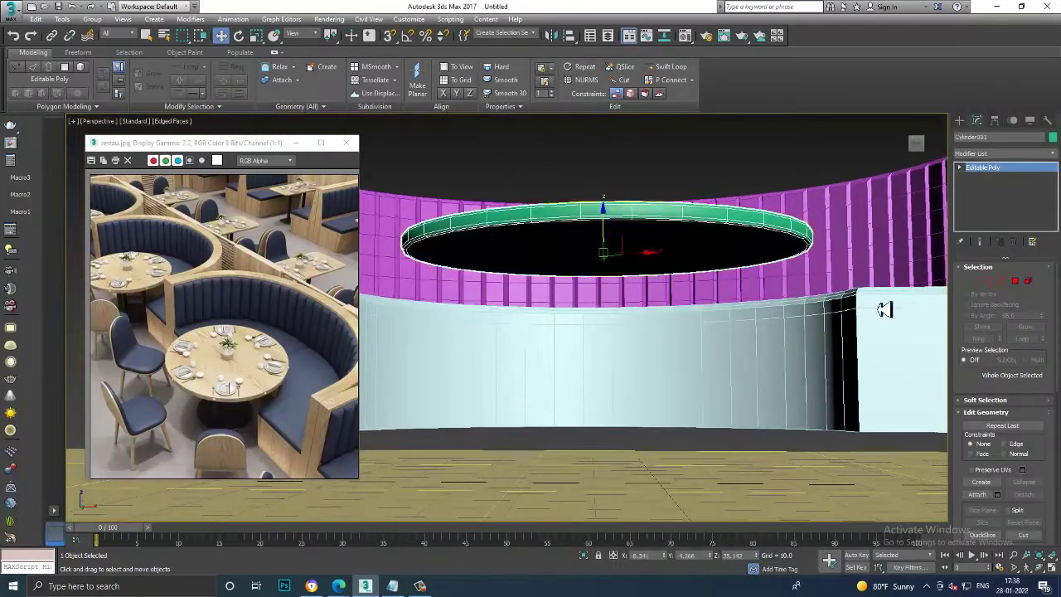
click(1014, 281)
click(622, 251)
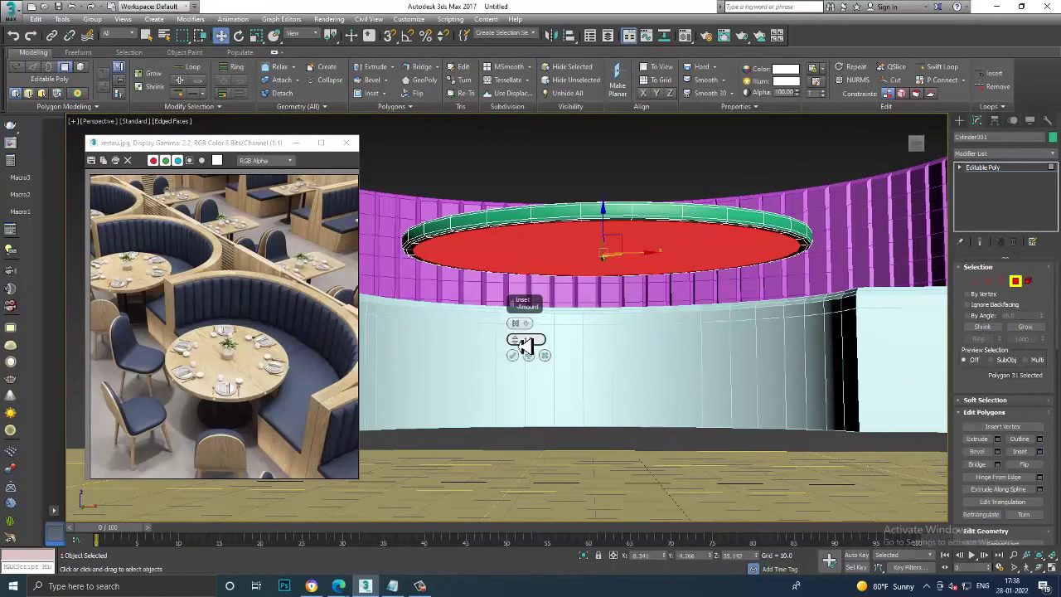
drag(524, 343, 476, 242)
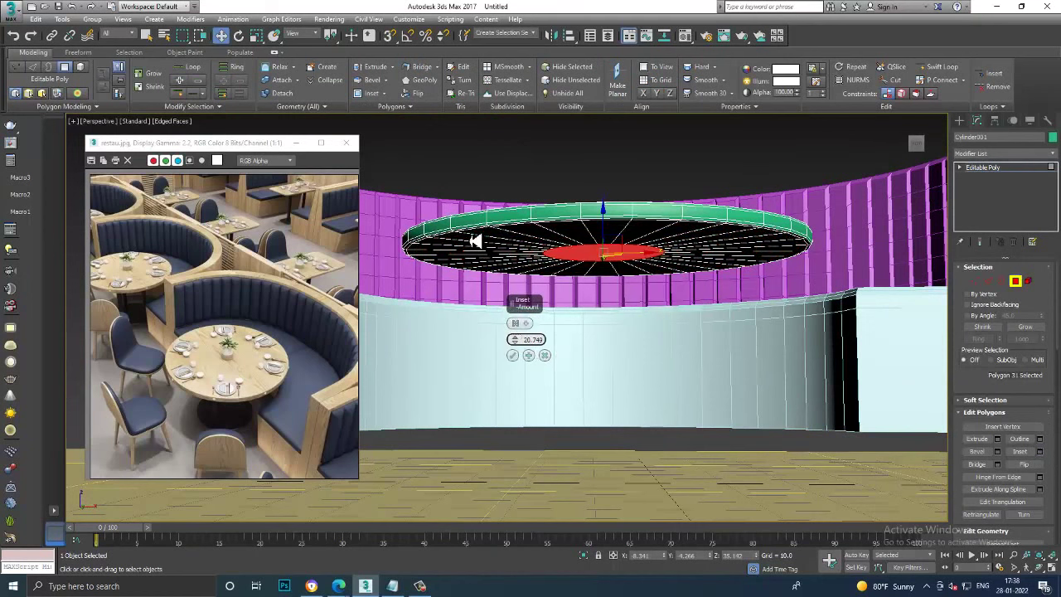
click(513, 356)
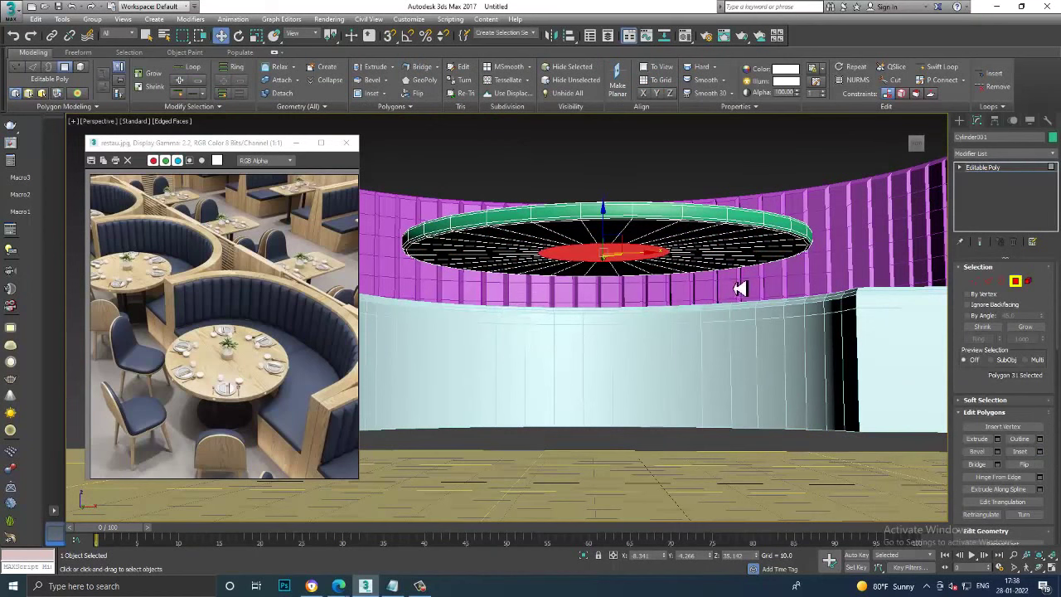
key(r)
key(w)
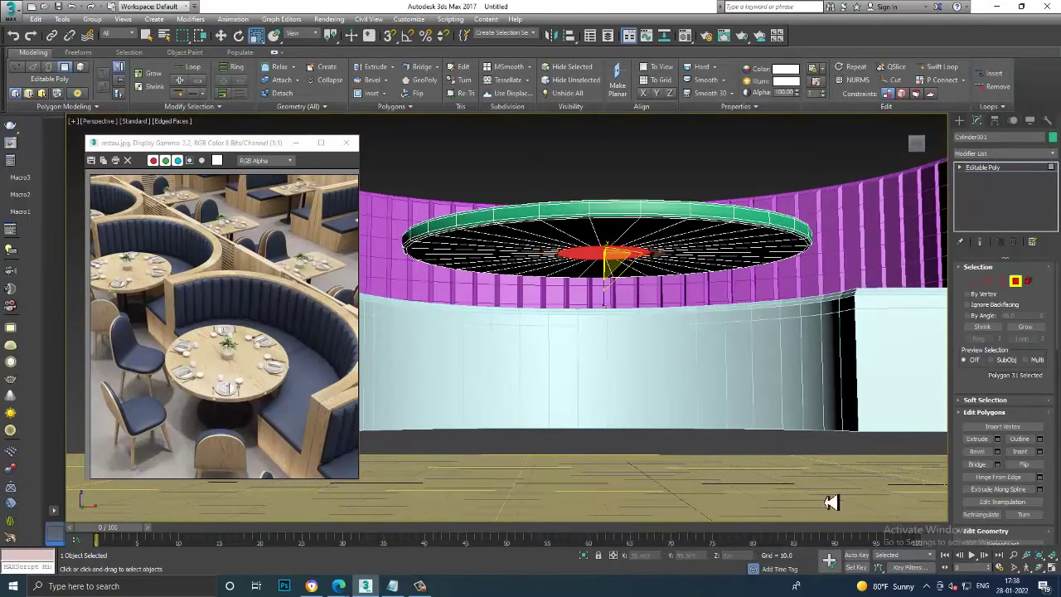
Bevel the centre face down twice, tapering the second bevel into a cone
click(997, 450)
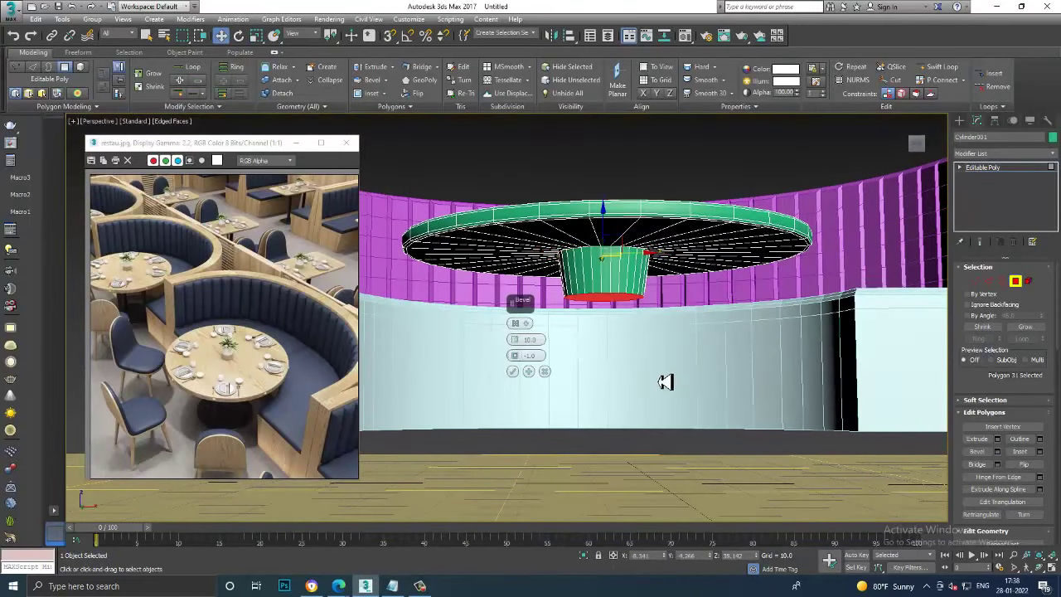
mouse_move(517, 355)
mouse_down()
mouse_move(508, 308)
mouse_move(527, 374)
mouse_up()
click(513, 372)
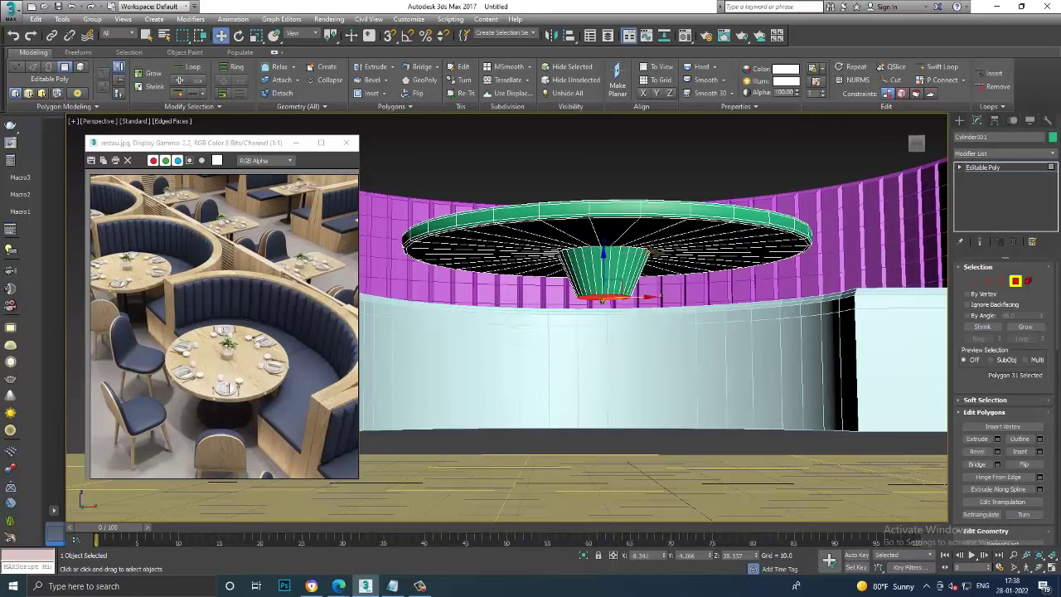
click(997, 450)
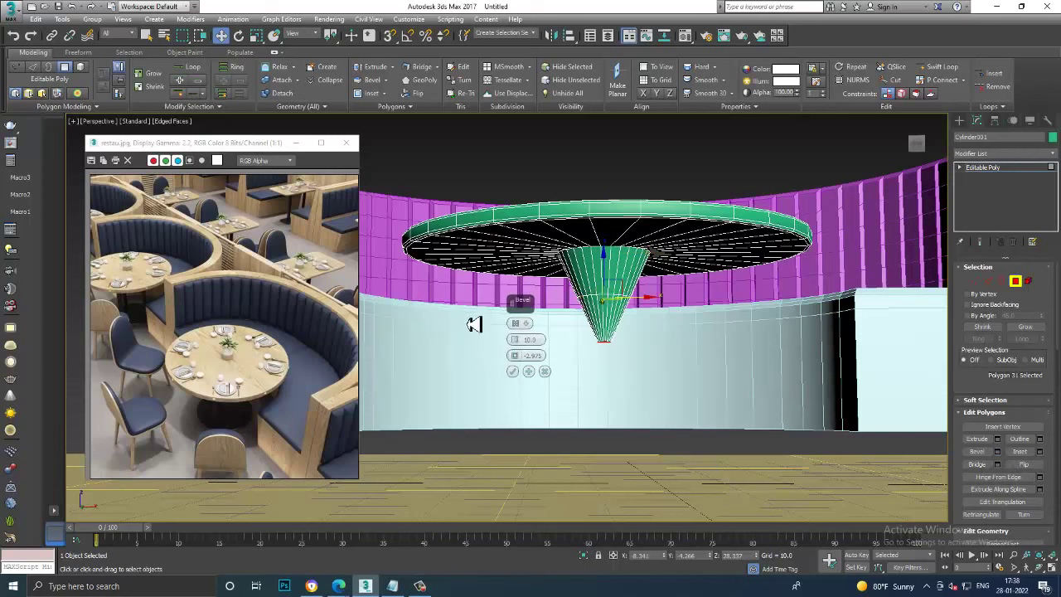
mouse_move(514, 340)
mouse_down()
mouse_move(512, 321)
mouse_move(670, 330)
mouse_up()
mouse_move(669, 329)
alt+middle_down()
mouse_move(647, 350)
mouse_move(494, 385)
alt+middle_up()
click(513, 371)
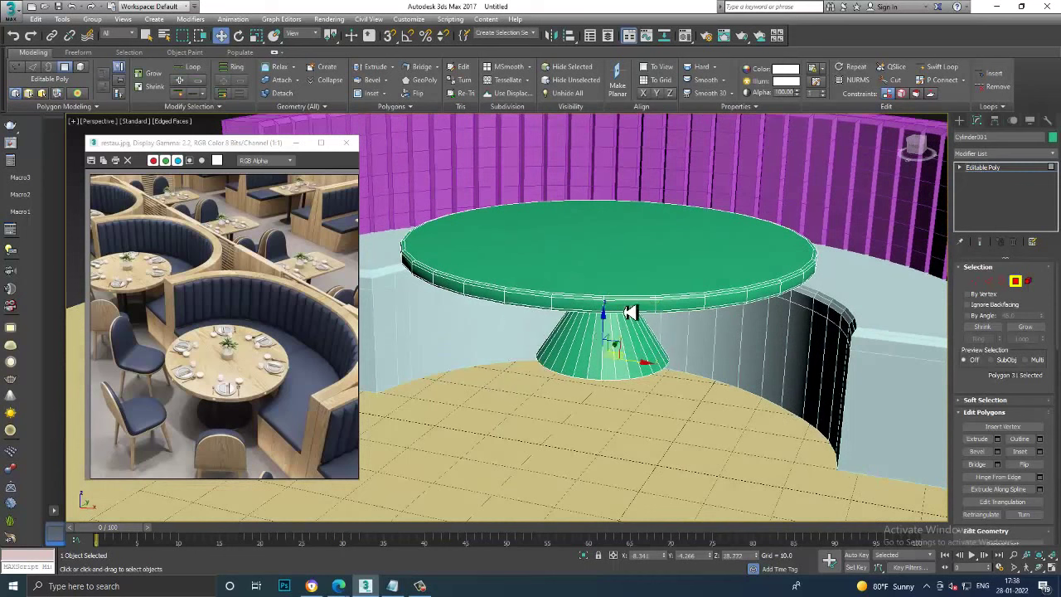
Pull the cone's bottom face down to lengthen the pedestal
drag(611, 335, 625, 445)
mouse_move(625, 445)
alt+middle_down()
mouse_move(694, 386)
mouse_move(677, 376)
alt+middle_up()
scroll(677, 375, up, 3)
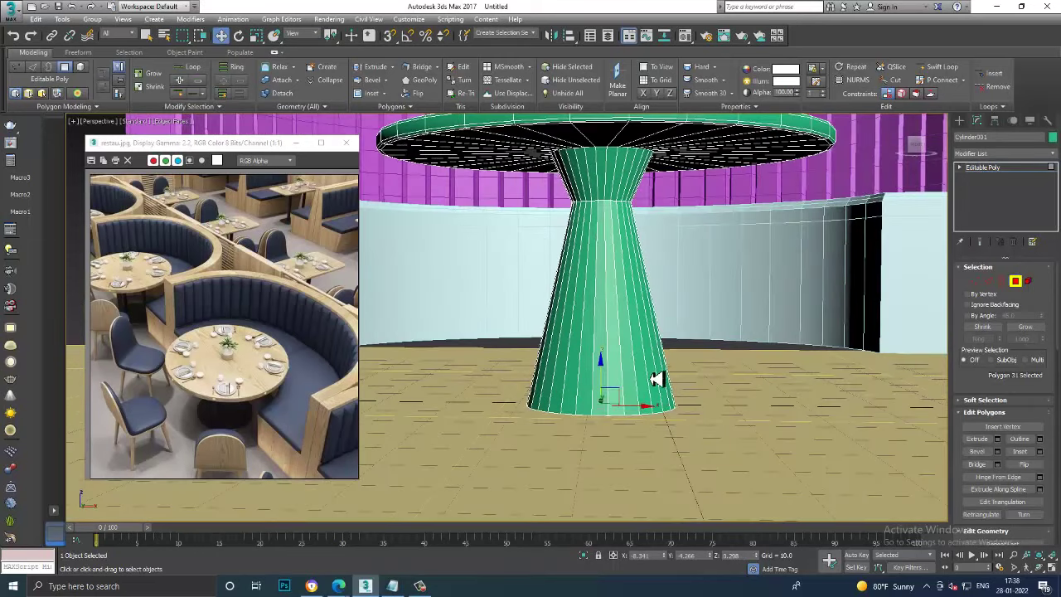
Scale the pedestal's bottom ring slightly narrower
key(r)
drag(614, 412, 621, 420)
key(w)
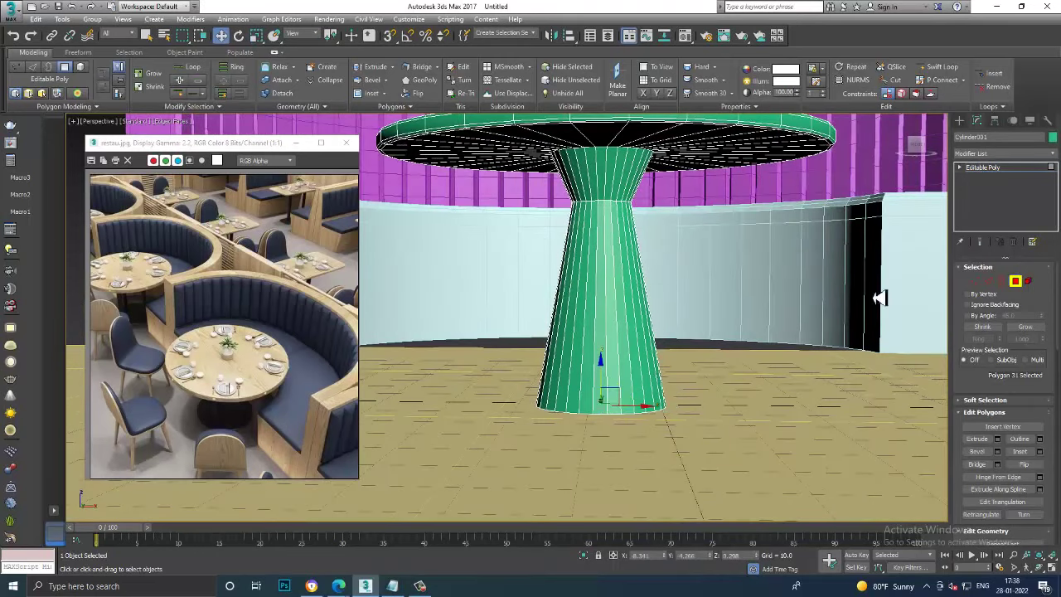
click(942, 67)
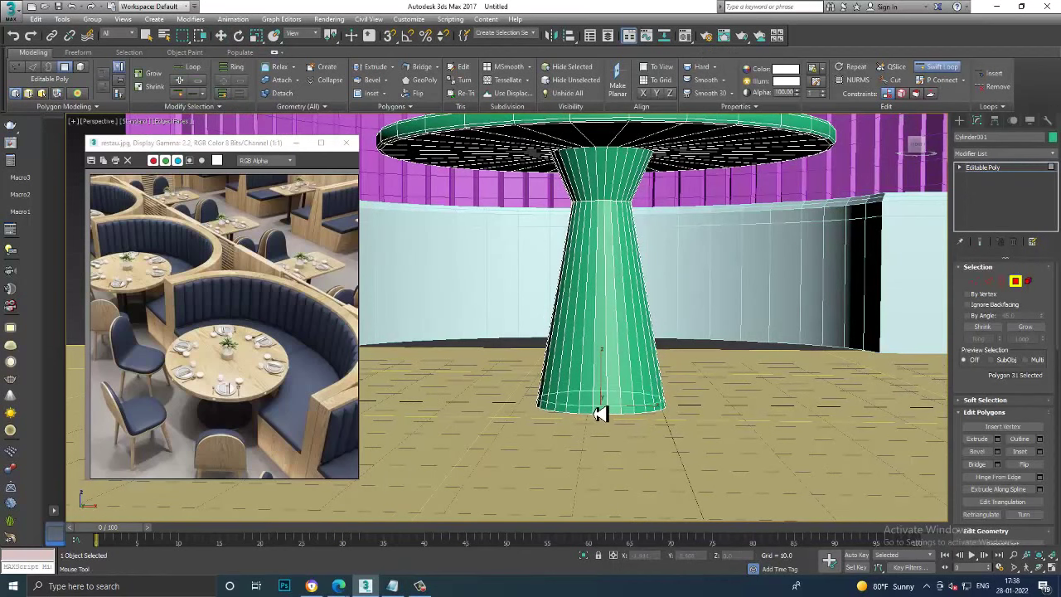
key(w)
Inspect the pedestal in the maximized Front view, then return to four viewports at Vertex level
key(alt+w)
key(alt+w)
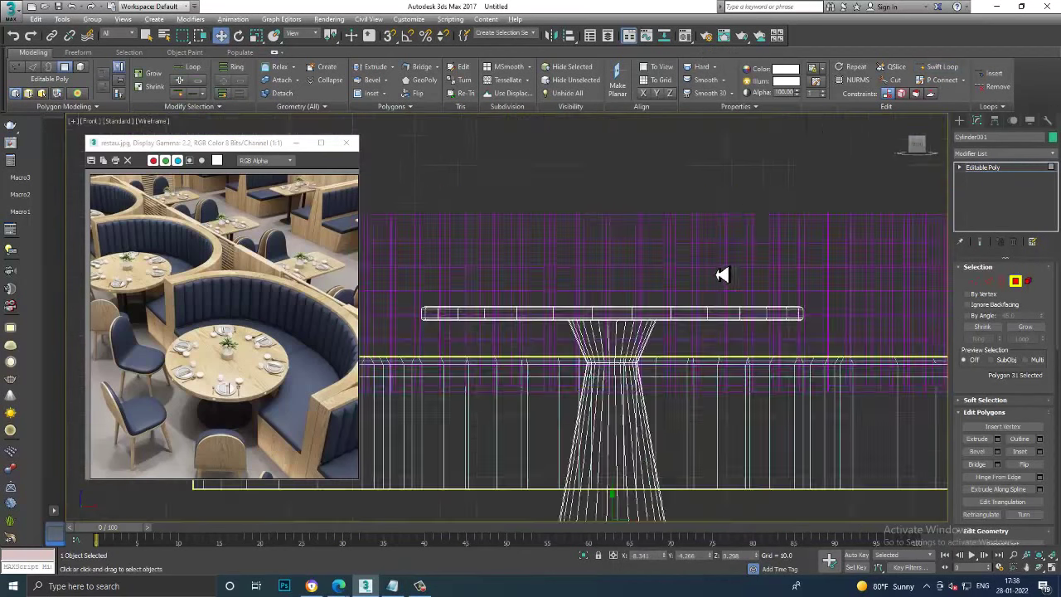
scroll(697, 266, up, 5)
scroll(685, 286, down, 4)
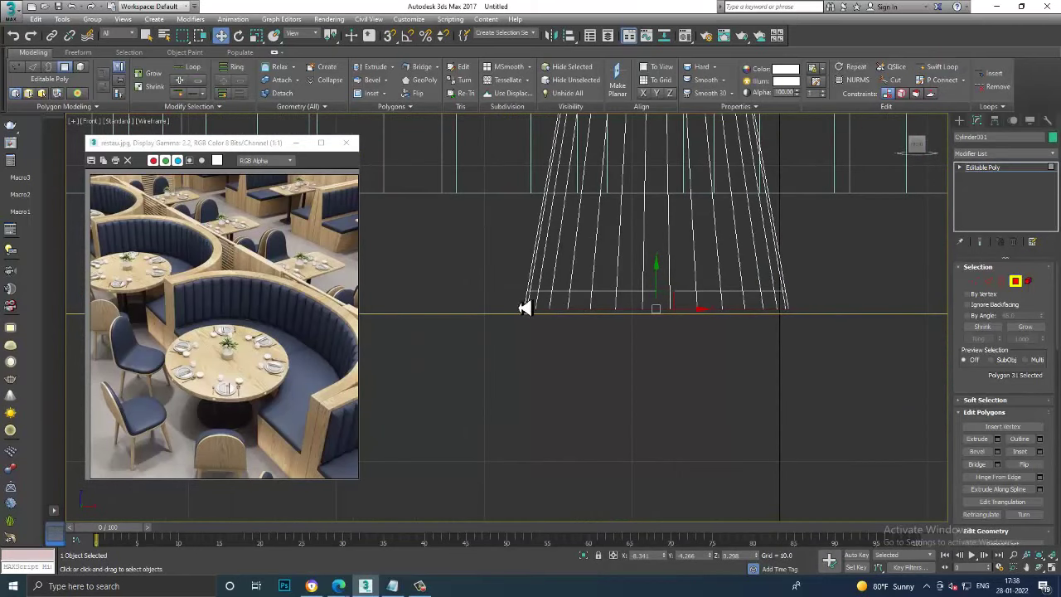
scroll(796, 304, down, 5)
scroll(779, 348, down, 2)
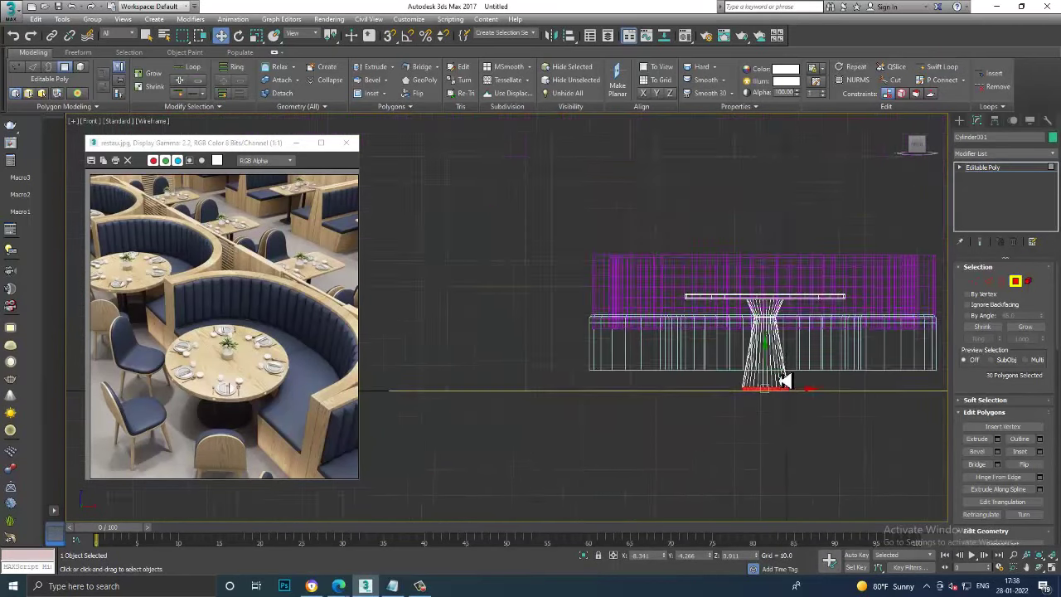
scroll(754, 365, up, 3)
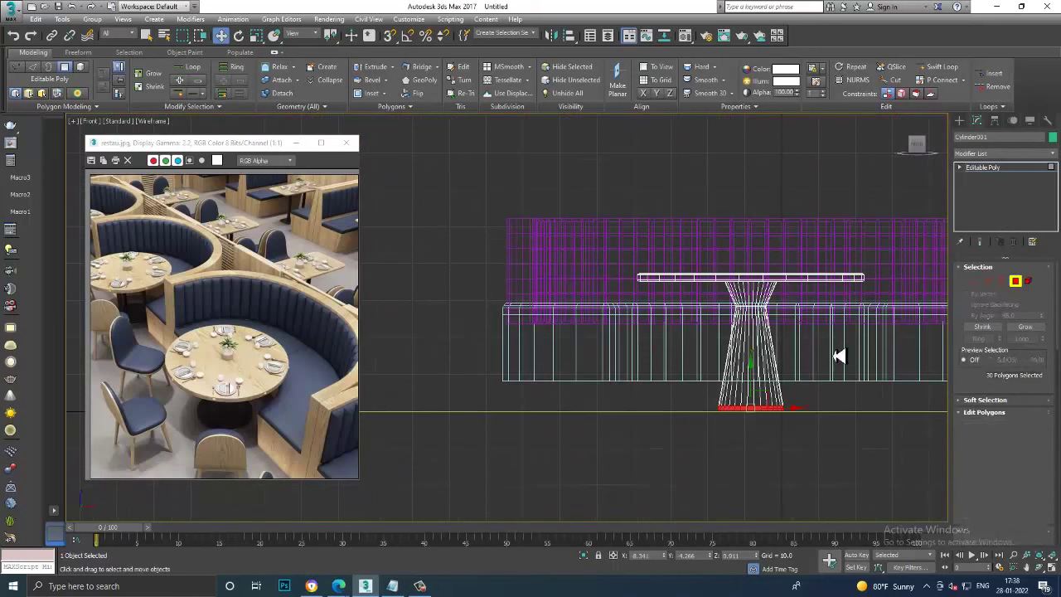
key(1)
key(alt+w)
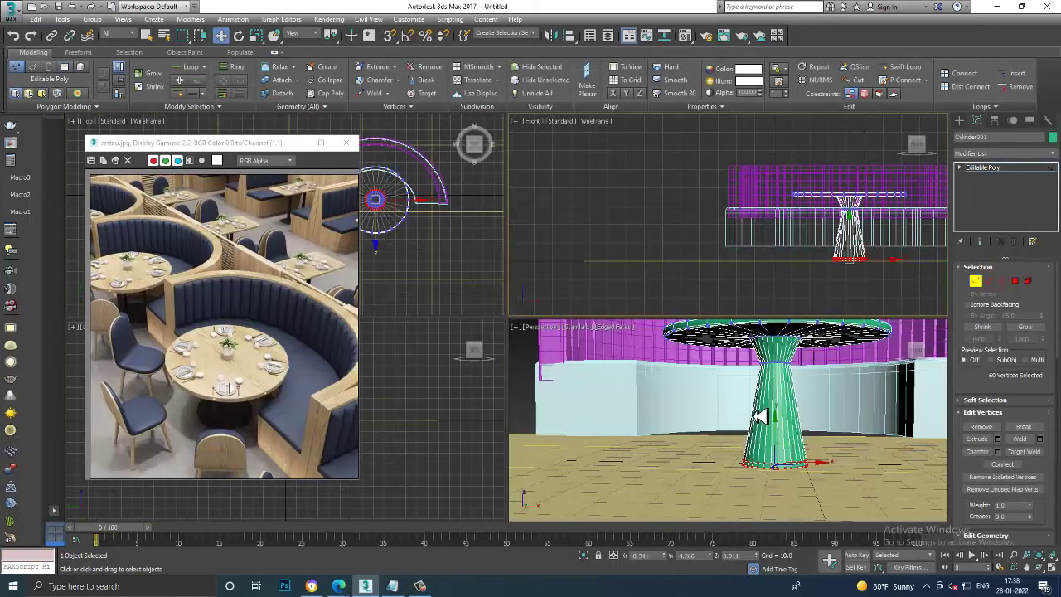
Move the booth seat and table down so the seat's bottom rests on the floor
click(1006, 179)
key(alt+w)
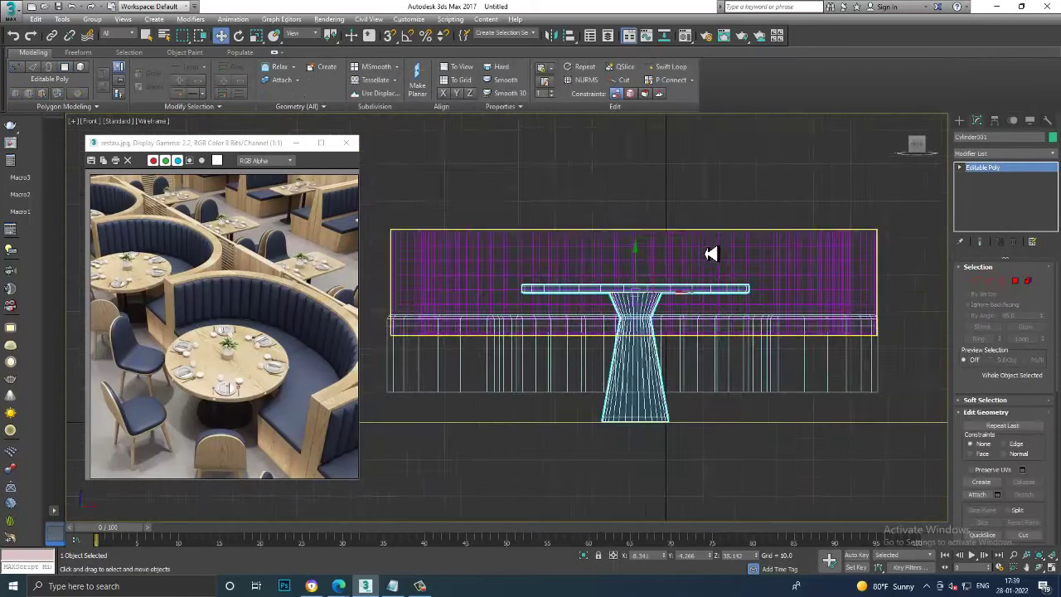
click(486, 393)
key(1)
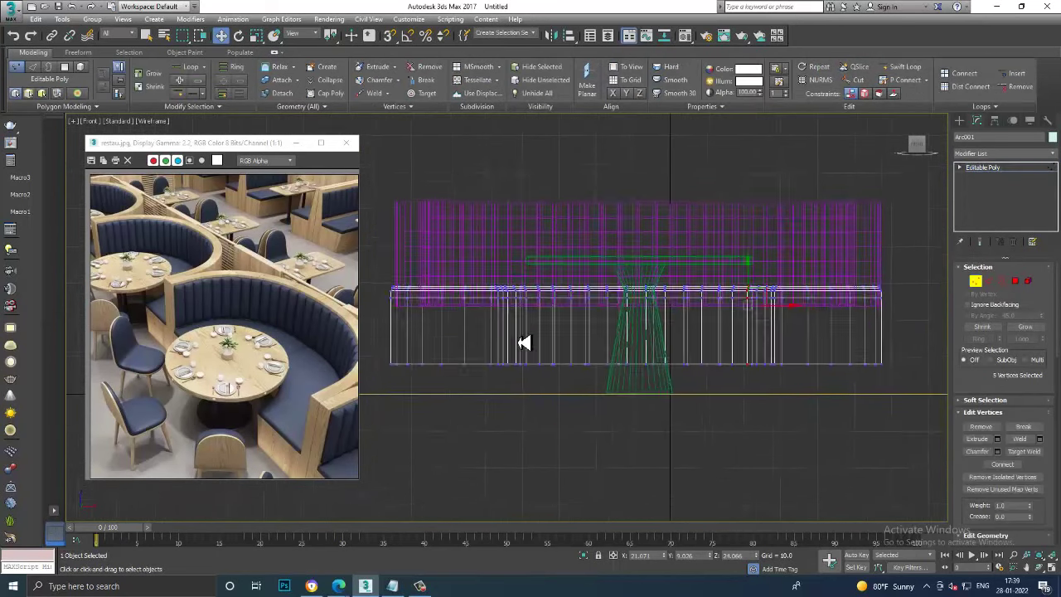
scroll(521, 343, down, 2)
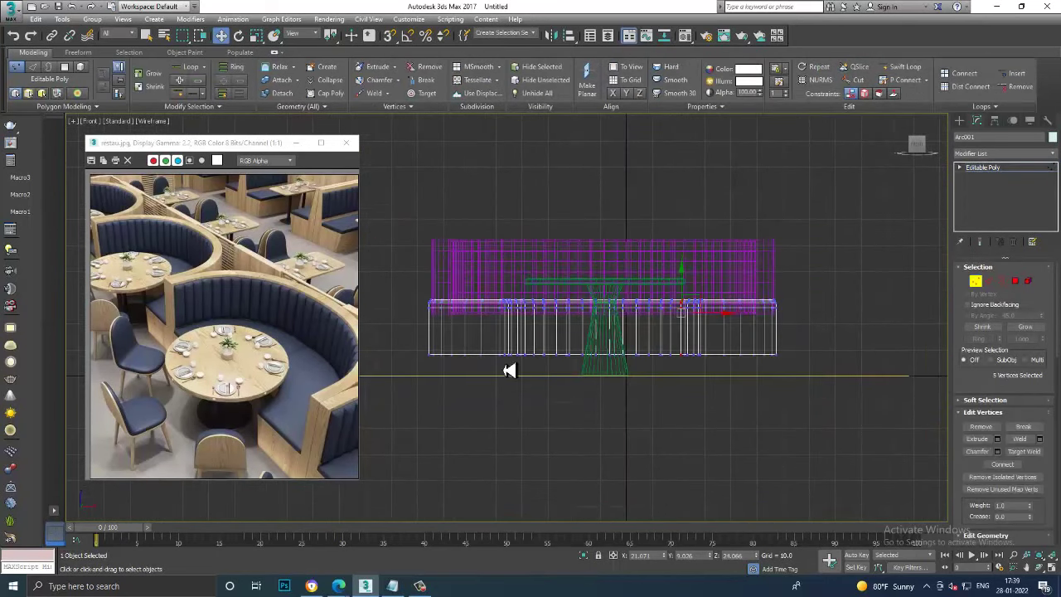
mouse_move(844, 378)
mouse_down()
mouse_move(593, 359)
mouse_move(622, 342)
mouse_up()
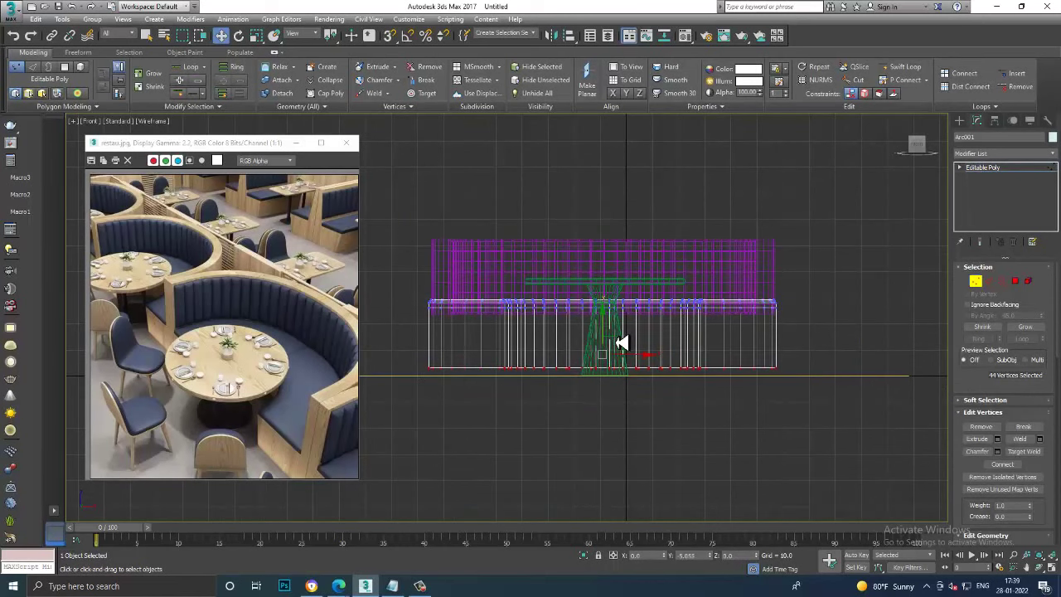
click(1001, 168)
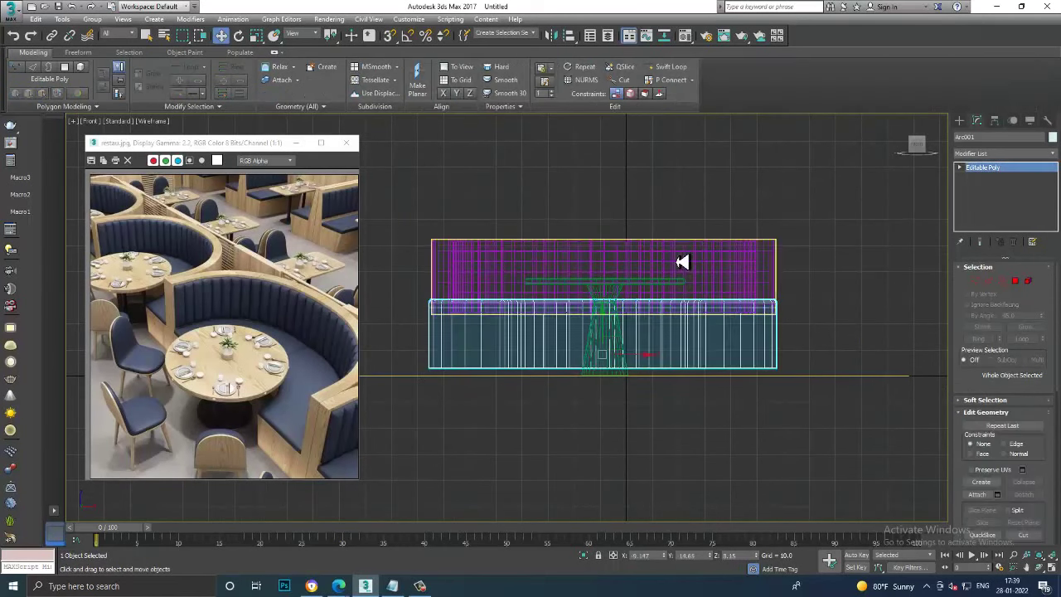
key(ctrl+a)
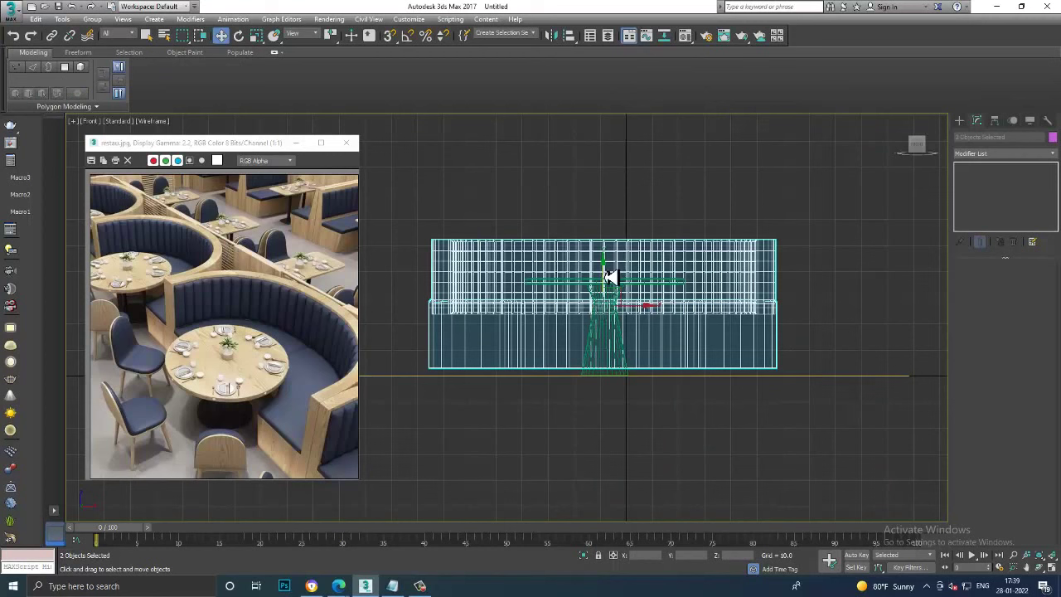
drag(610, 276, 618, 285)
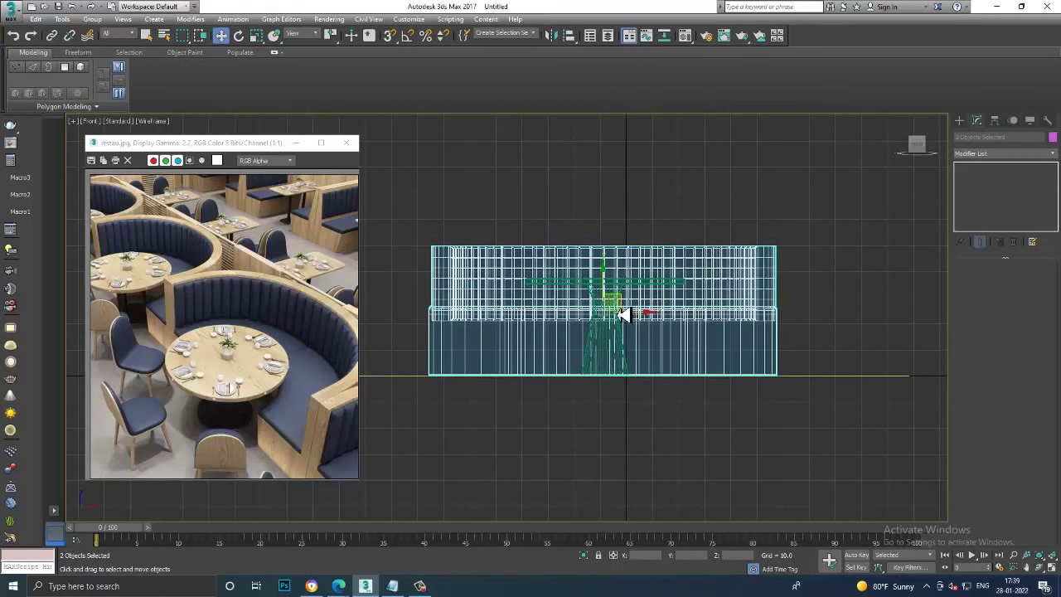
Lower the table top's vertices so it sits just above the seat
click(613, 302)
key(1)
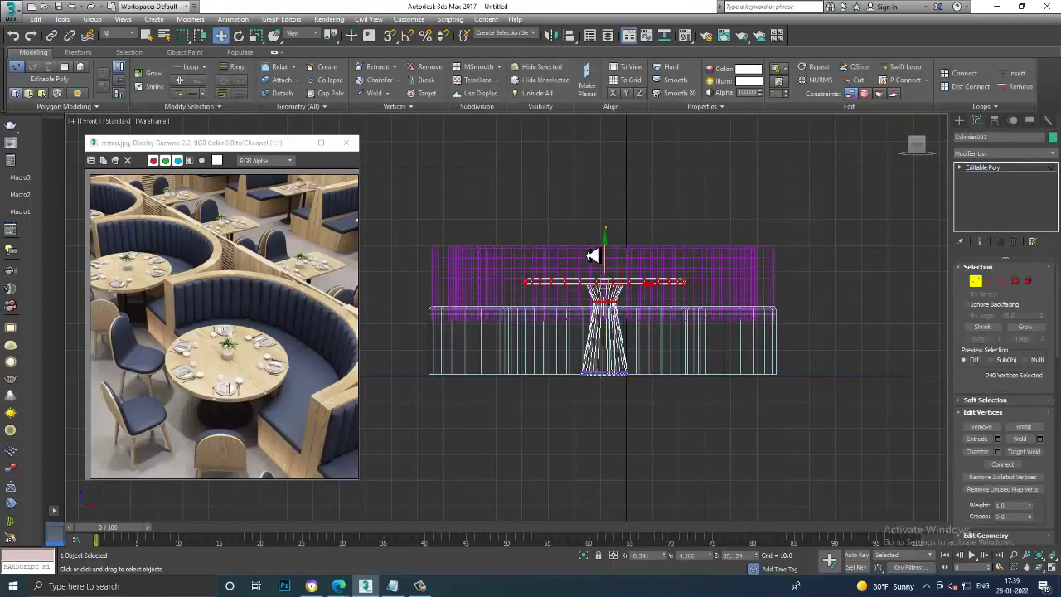
drag(609, 256, 614, 268)
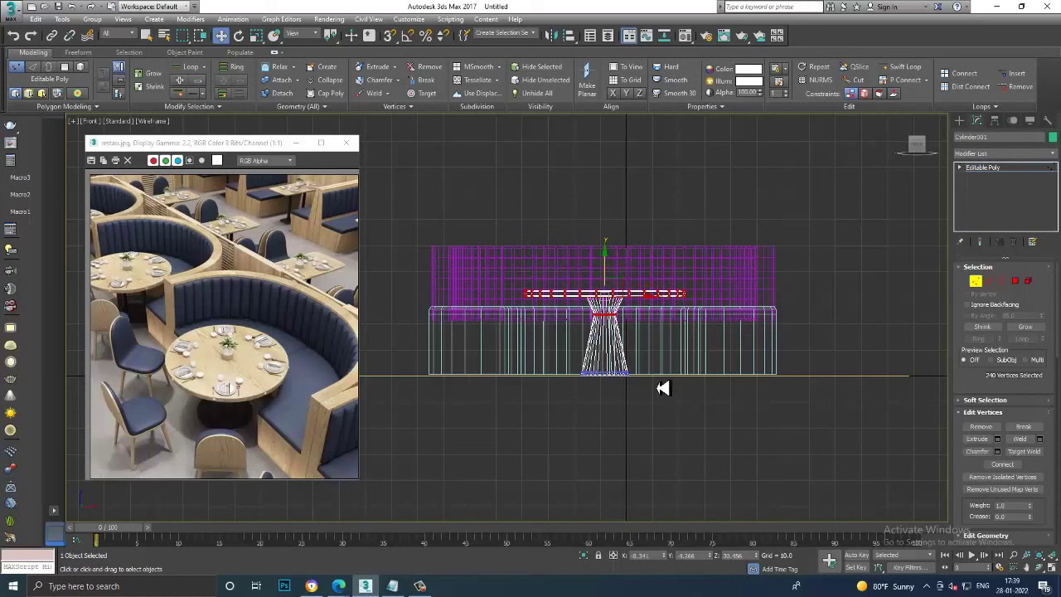
key(alt+w)
key(alt+w)
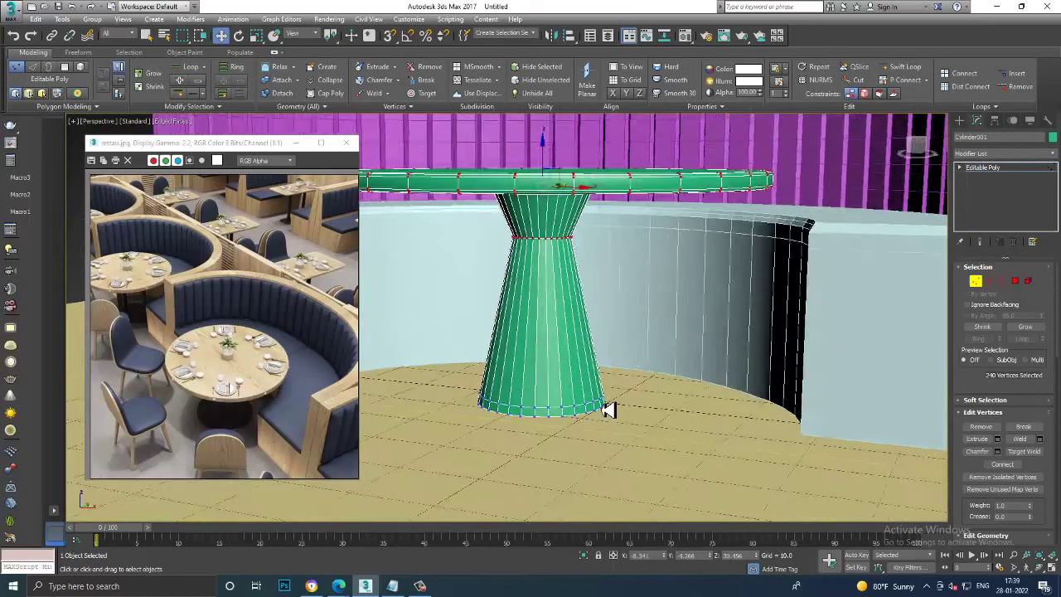
click(1016, 282)
Extrude the pedestal's bottom polygons by Local Normal, height 3.244, into a flared foot
key(alt+w)
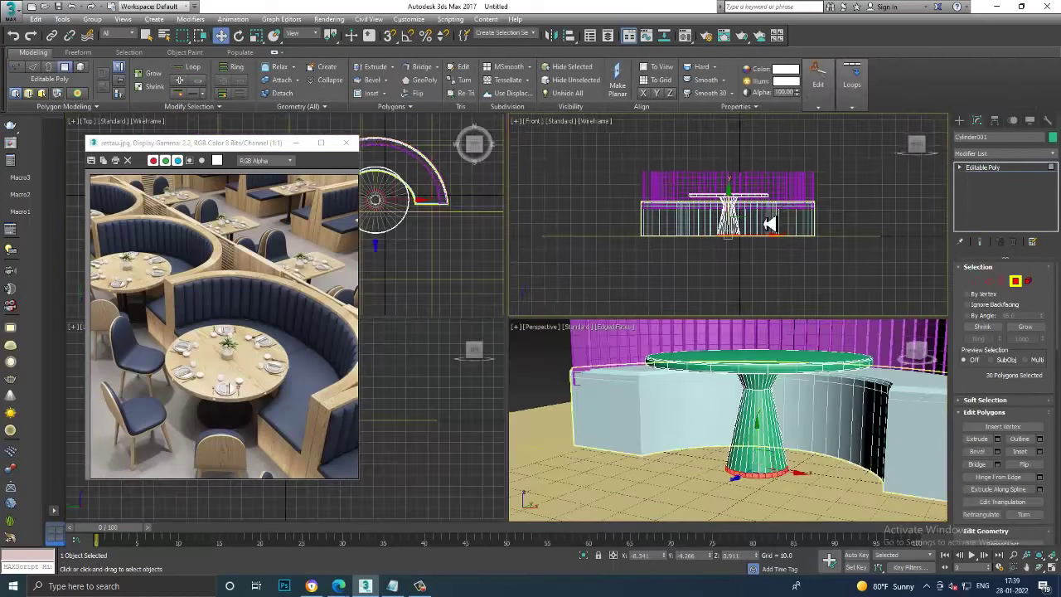
key(alt+w)
key(alt+w)
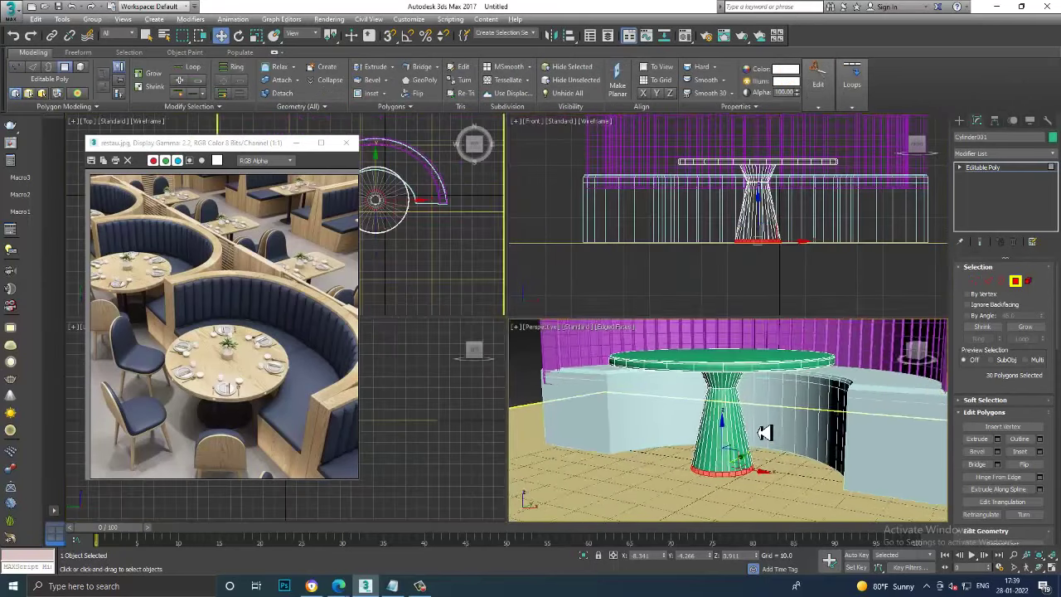
key(alt+w)
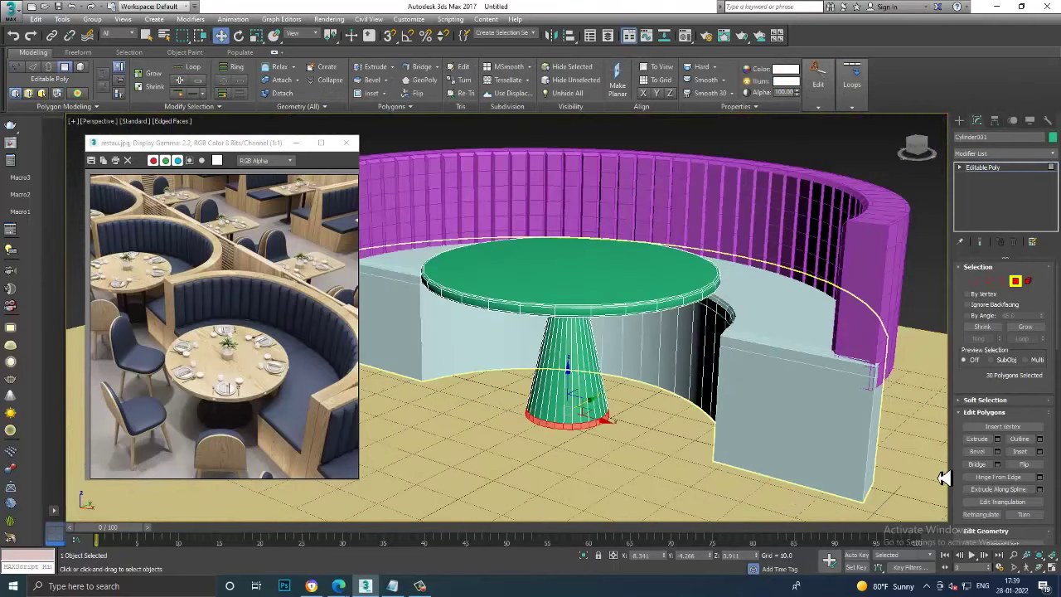
click(997, 439)
click(514, 323)
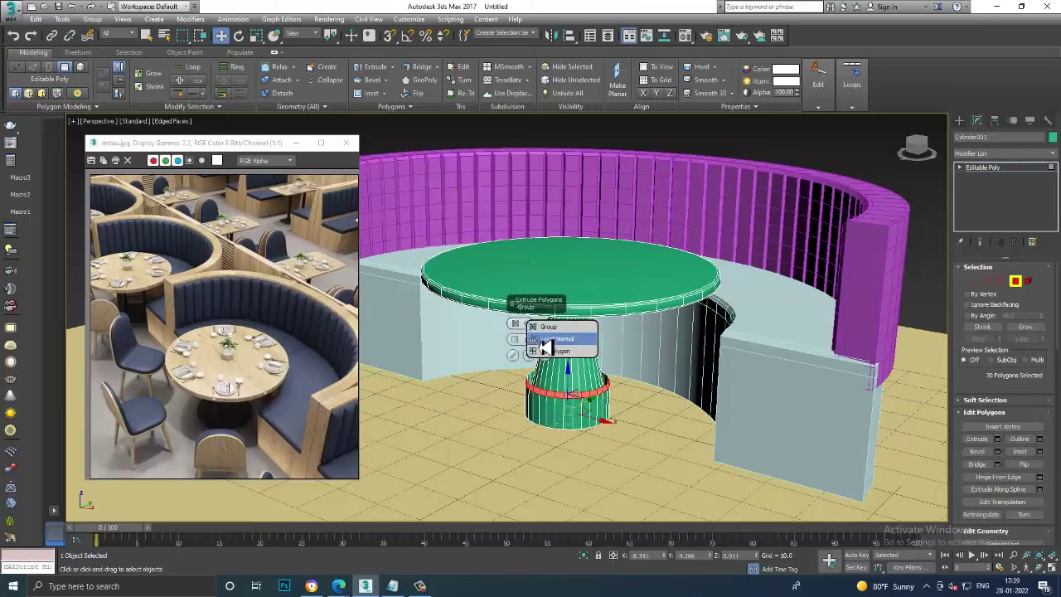
click(549, 336)
drag(519, 352, 537, 387)
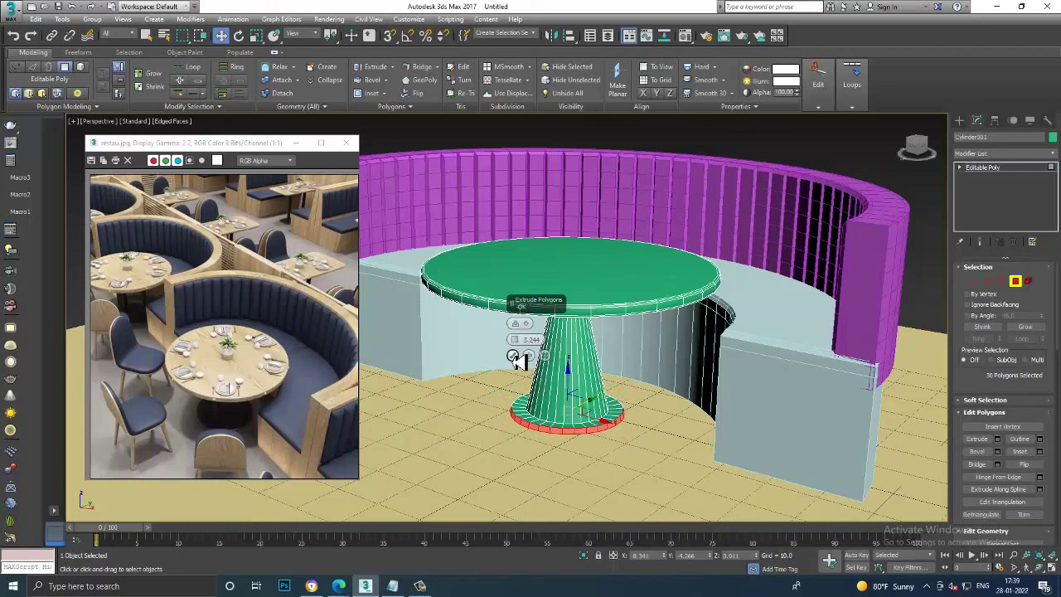
click(515, 358)
Clear the polygon selection, view the whole booth, then select all the table's polygons
scroll(516, 358, down, 5)
click(680, 225)
scroll(562, 350, up, 5)
mouse_move(604, 331)
alt+middle_down()
mouse_move(562, 349)
mouse_move(531, 318)
mouse_move(584, 338)
alt+middle_up()
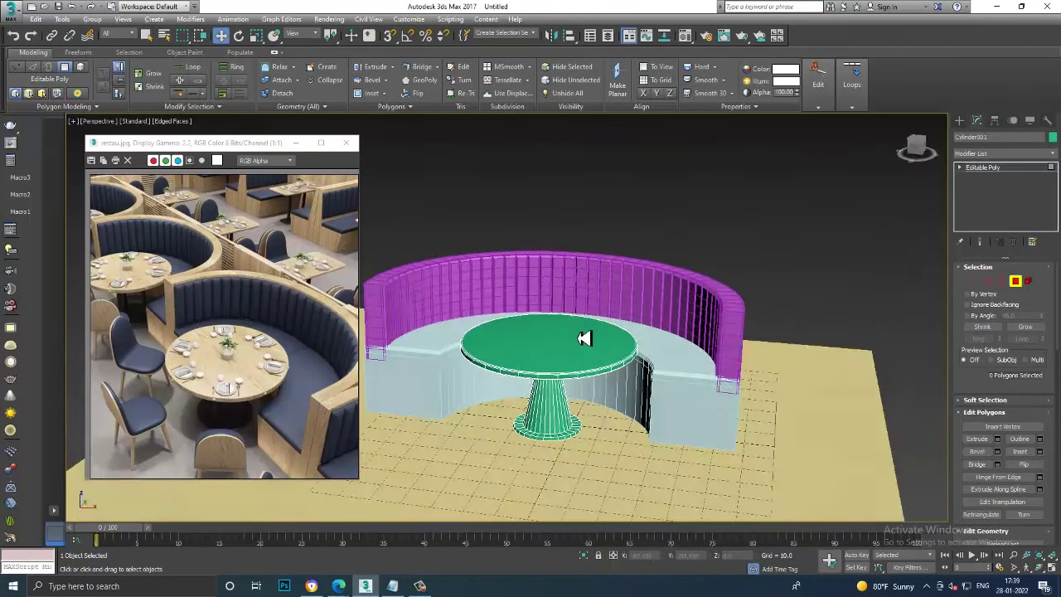
key(ctrl+a)
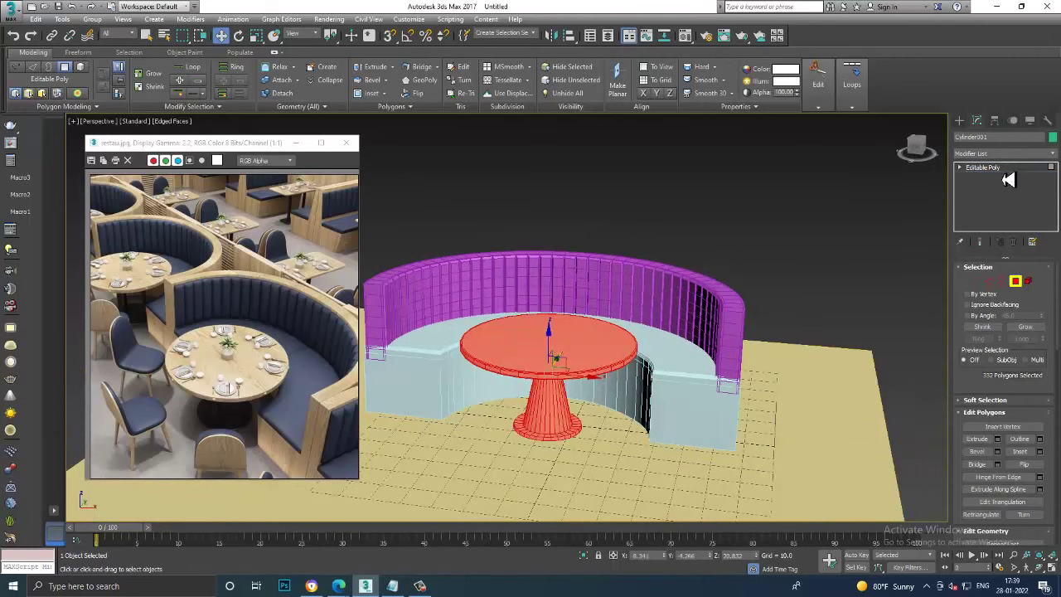
Give every booth object one uniform light grey colour
click(1005, 169)
key(ctrl+a)
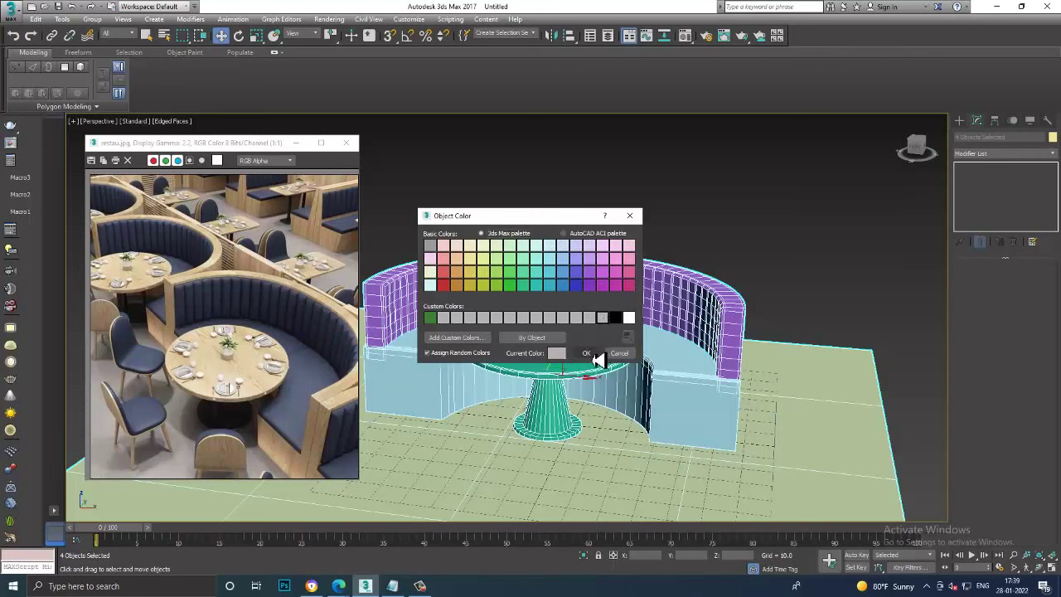
click(586, 353)
click(829, 225)
mouse_move(633, 320)
alt+middle_down()
mouse_move(721, 309)
mouse_move(649, 280)
mouse_move(604, 279)
alt+middle_up()
Slide the second curved seat section against the first, cancelling the clone
click(561, 241)
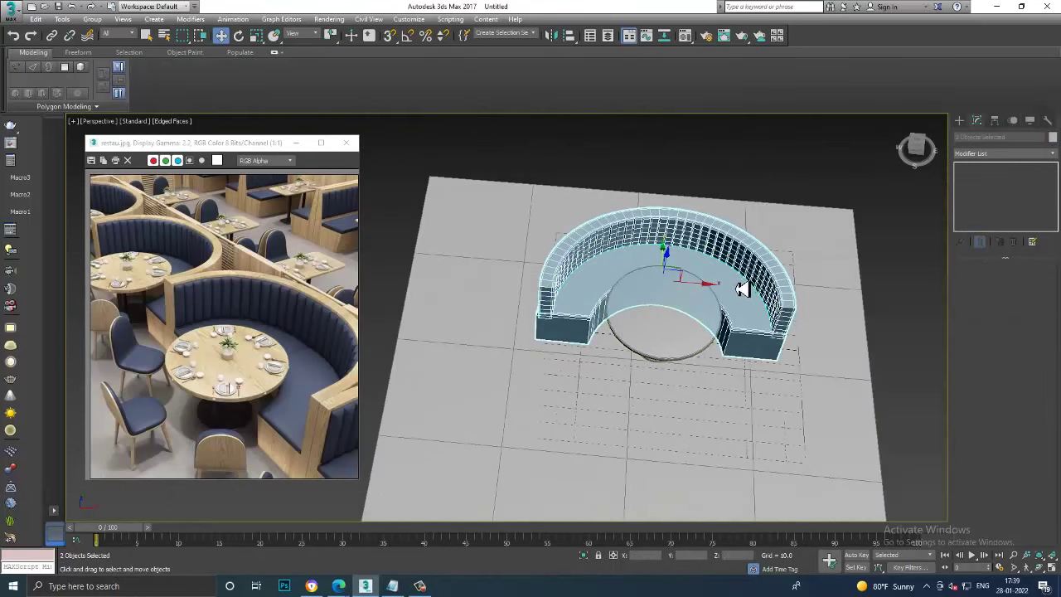
shift+drag(705, 291, 450, 290)
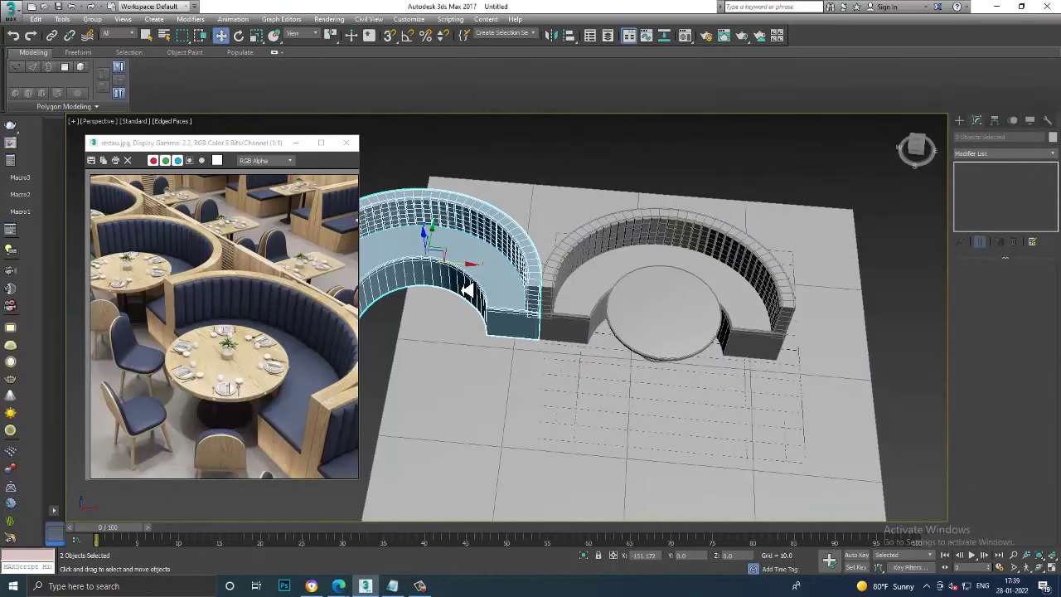
shift+drag(469, 290, 706, 322)
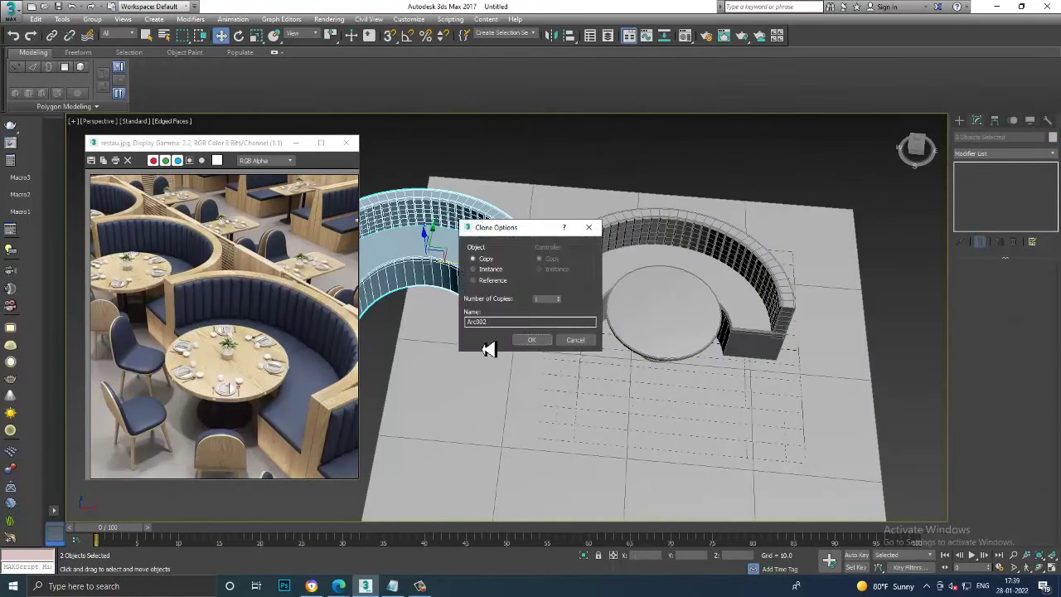
click(575, 339)
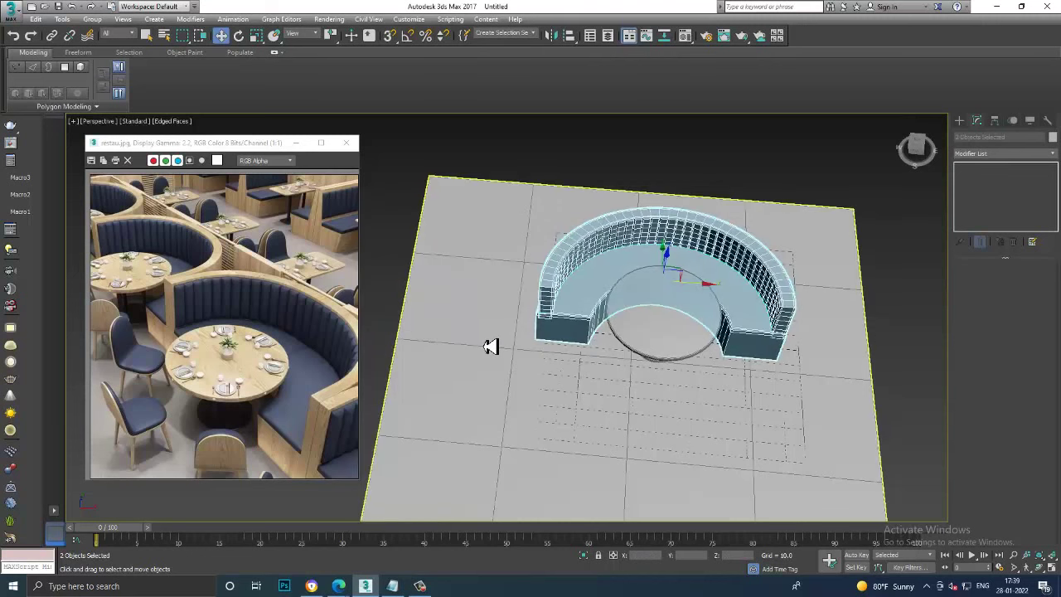
middle_drag(490, 346, 284, 459)
Maximize the Front view and pan the reference photo to show the chairs
scroll(165, 397, up, 1)
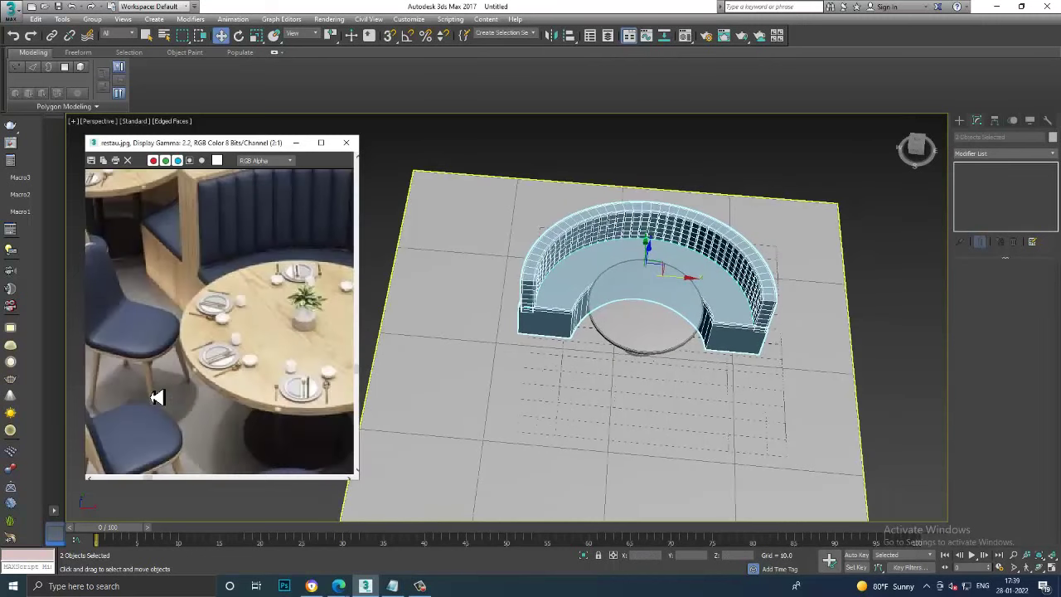
key(alt+w)
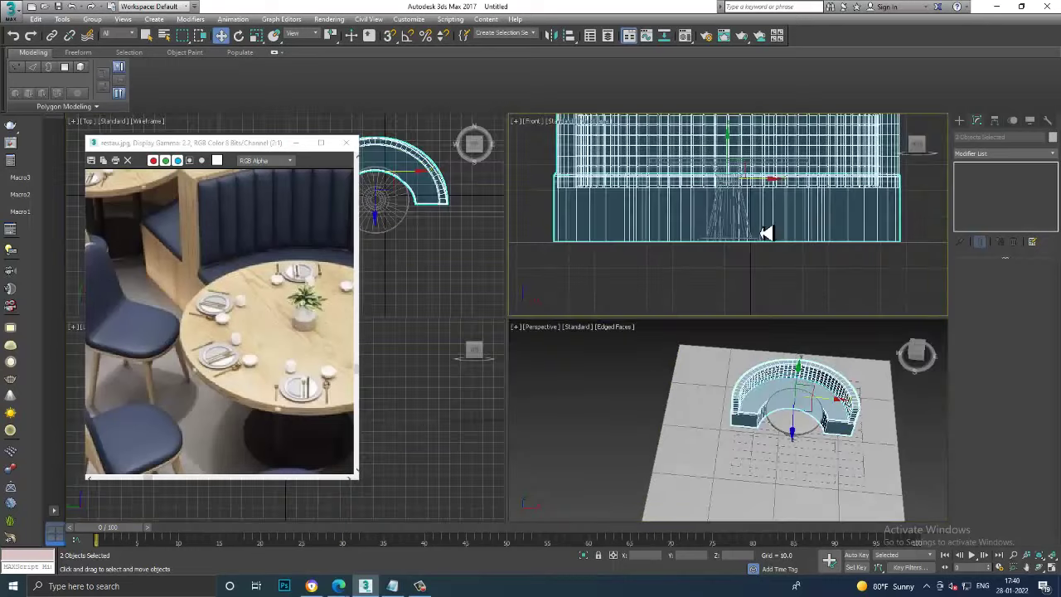
key(alt+w)
middle_drag(695, 284, 303, 205)
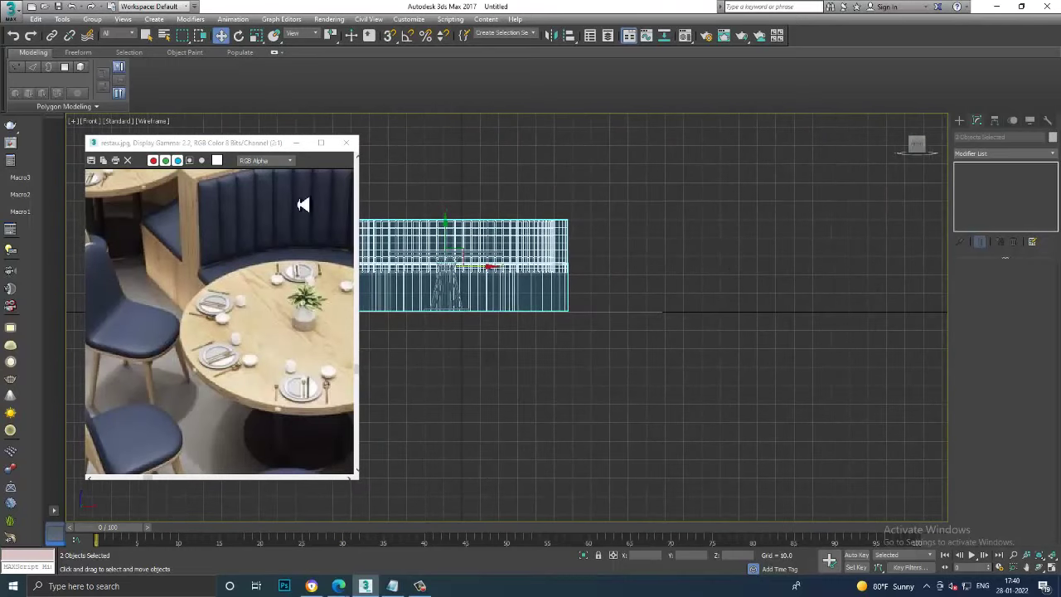
drag(213, 146, 225, 146)
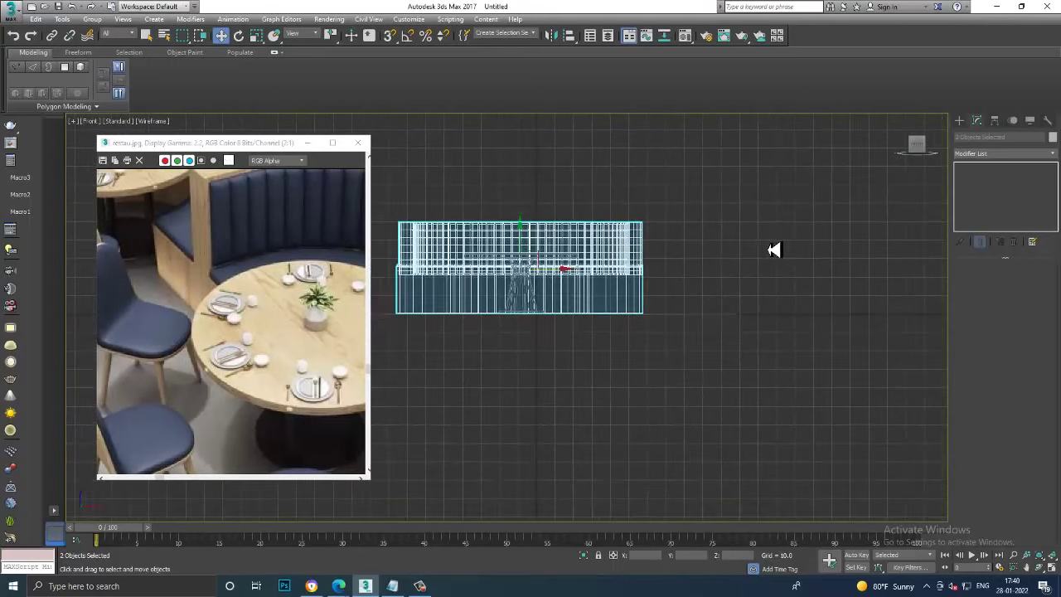
middle_drag(136, 334, 207, 321)
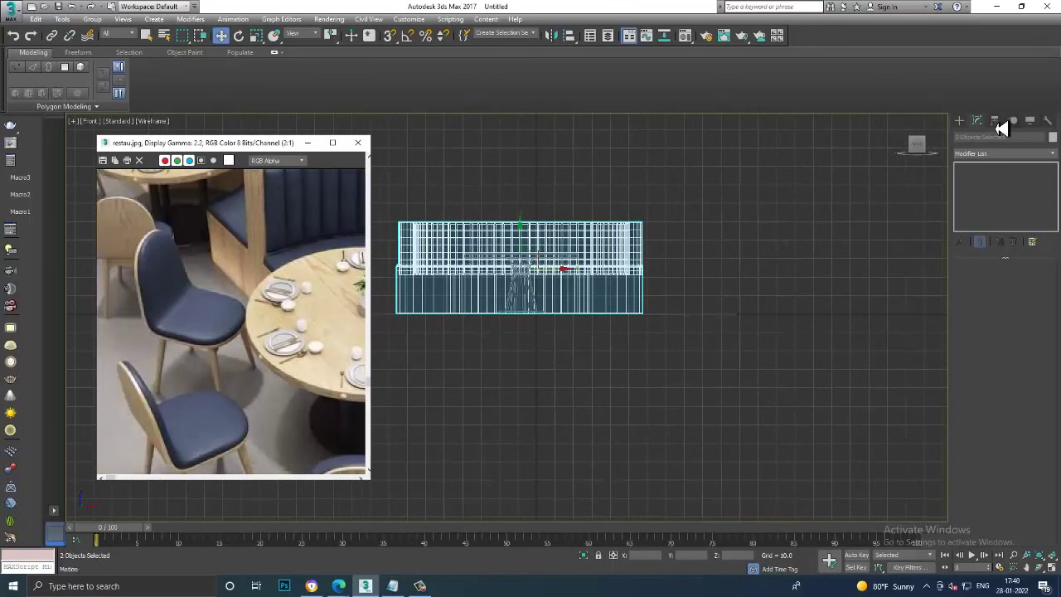
Draw a tall rectangle beside the booth and convert it to an Editable Spline
click(959, 121)
click(974, 137)
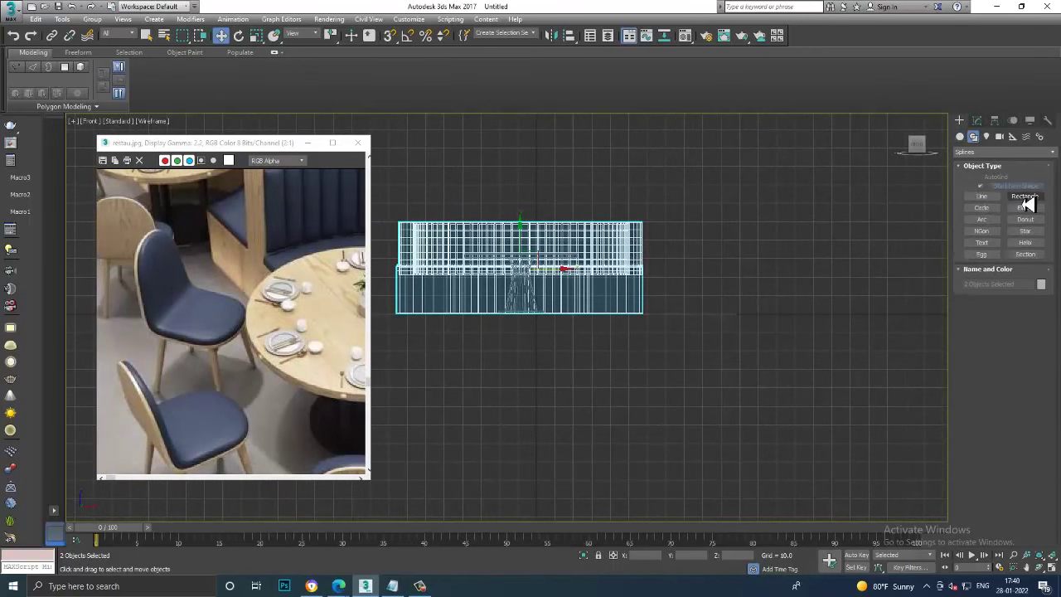
click(1025, 197)
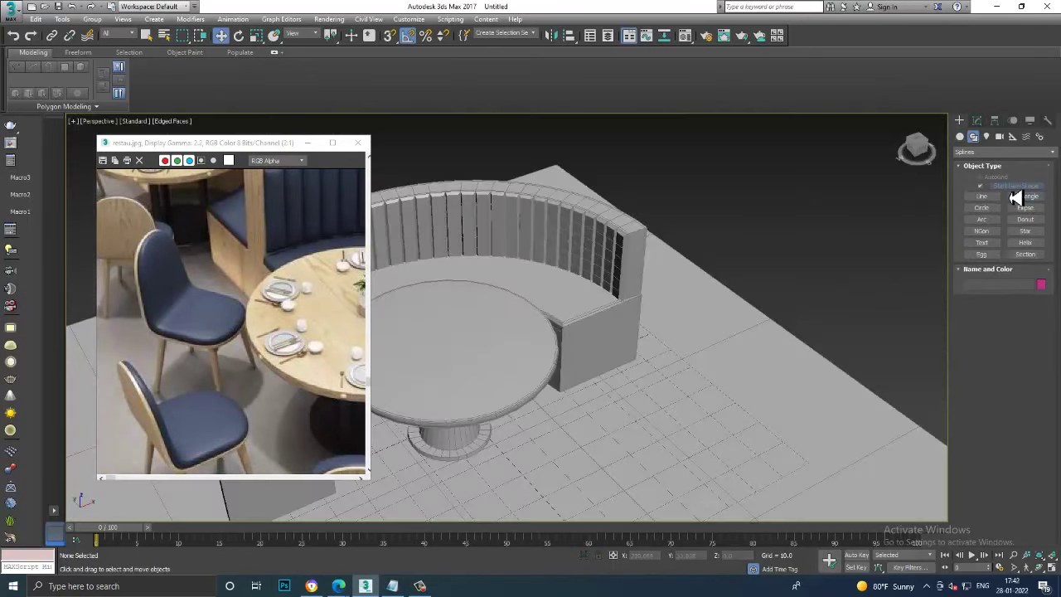
click(1015, 196)
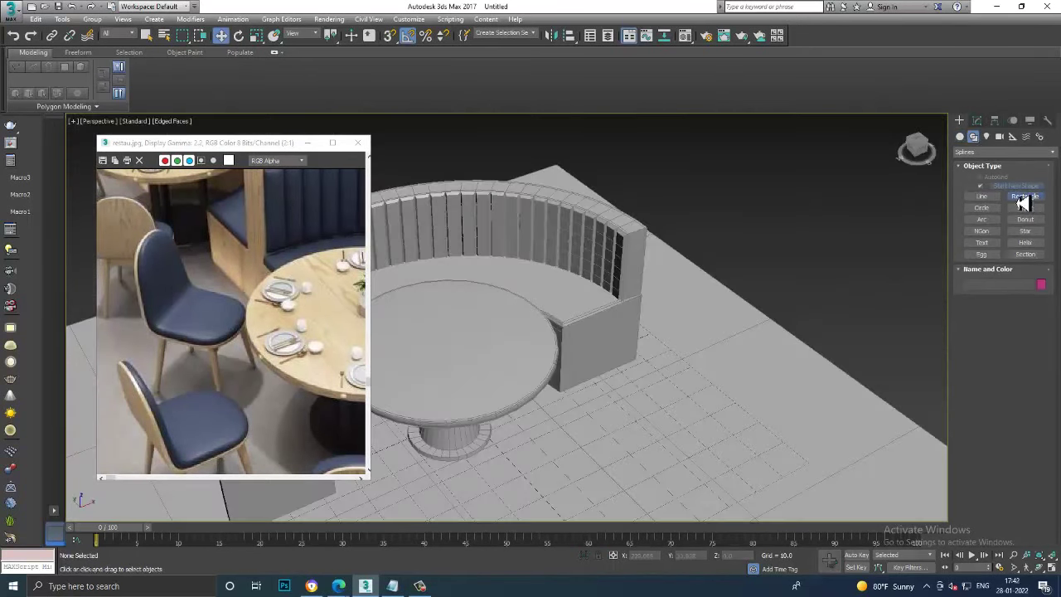
key(alt+w)
key(alt+w)
drag(545, 219, 609, 295)
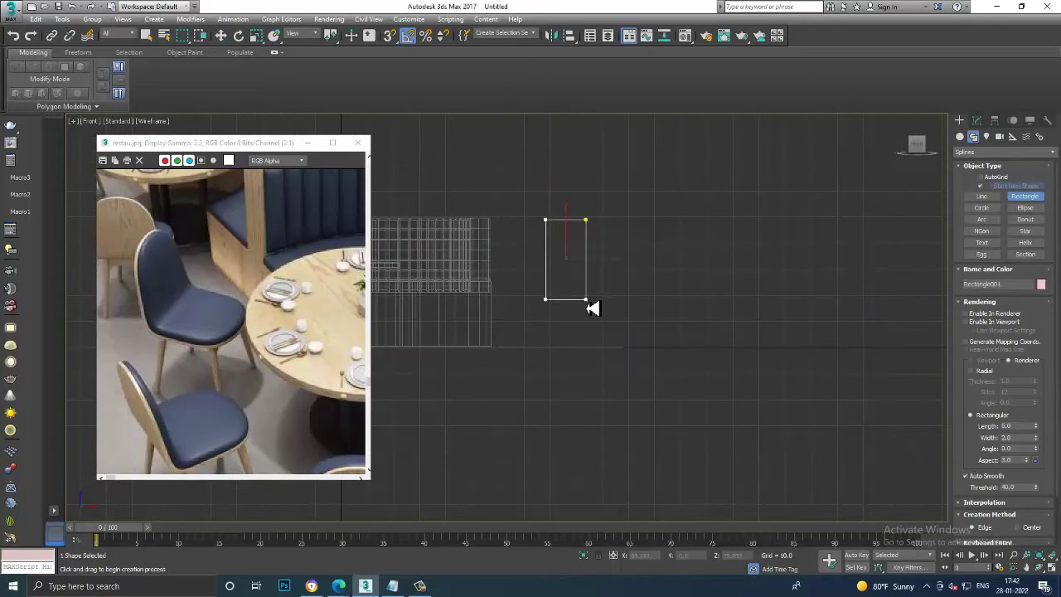
key(w)
scroll(611, 270, up, 2)
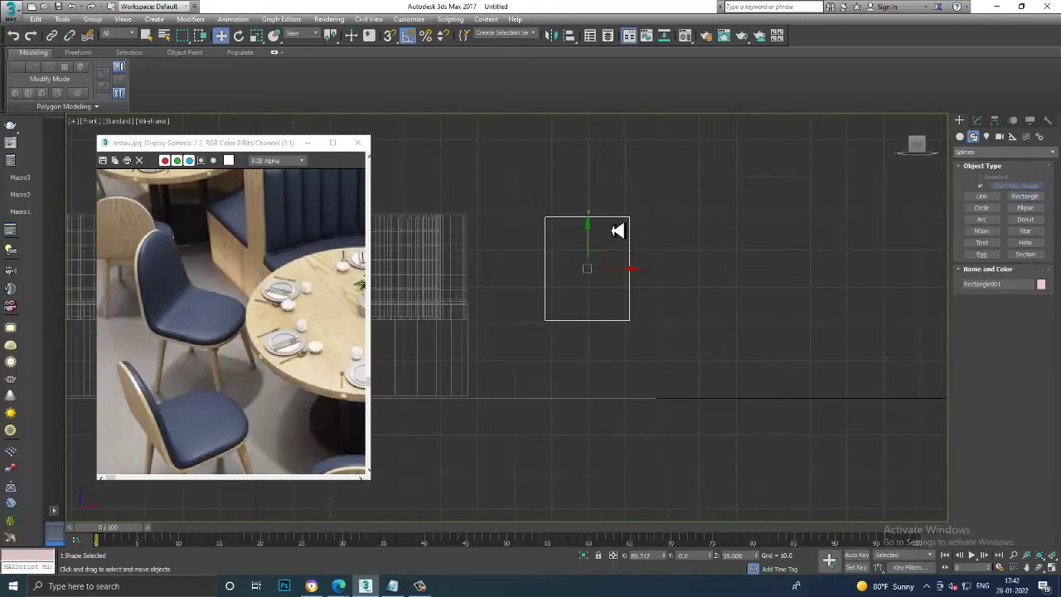
right_click(613, 222)
mouse_move(775, 340)
click(763, 333)
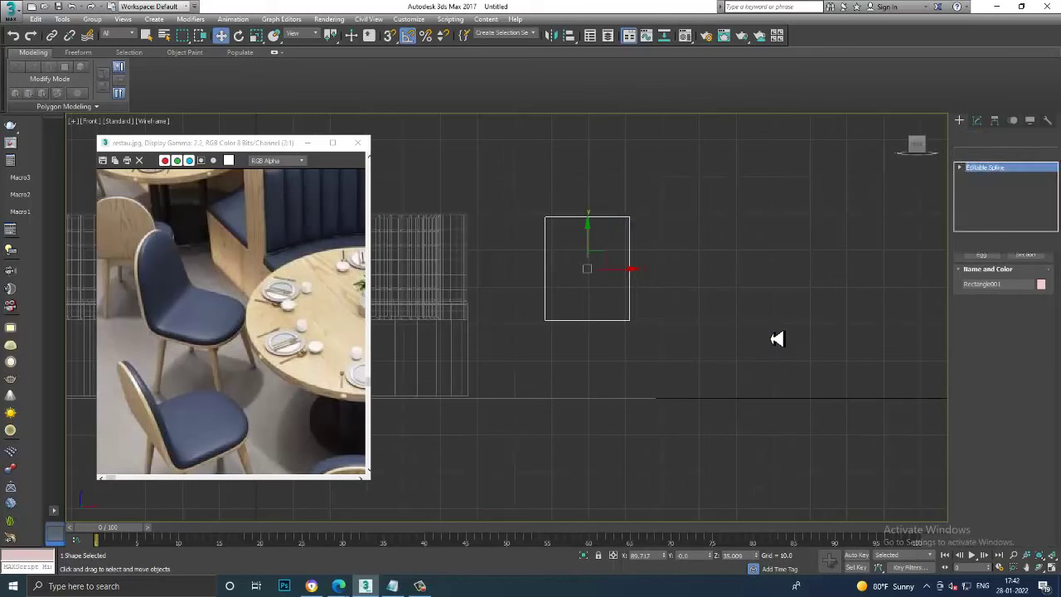
Fillet the rectangle's two top vertices into an arch
scroll(976, 291, down, 2)
scroll(983, 312, down, 2)
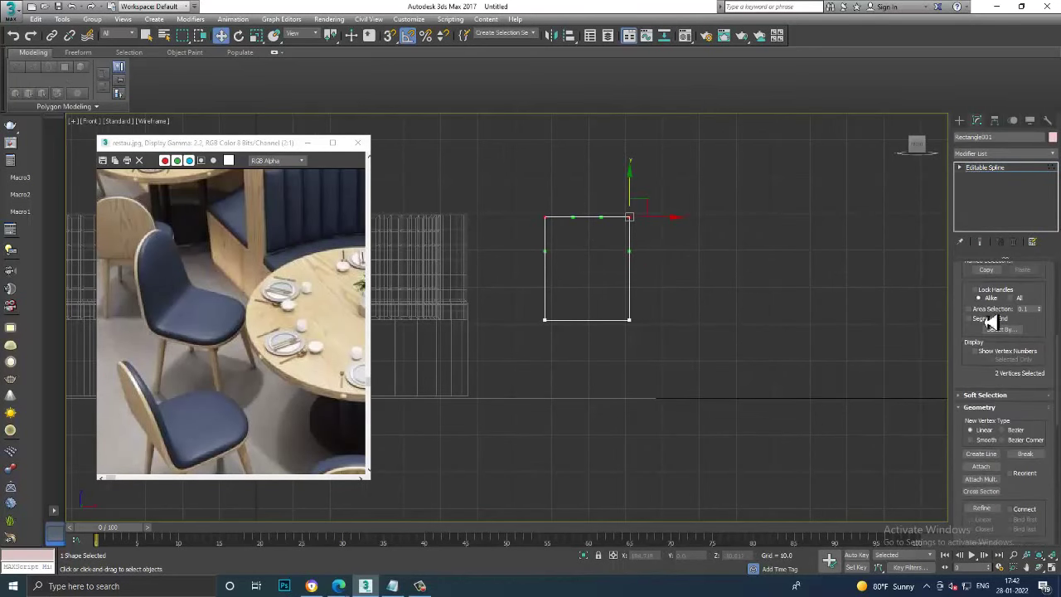
scroll(975, 389, down, 2)
scroll(980, 266, down, 2)
scroll(978, 290, down, 3)
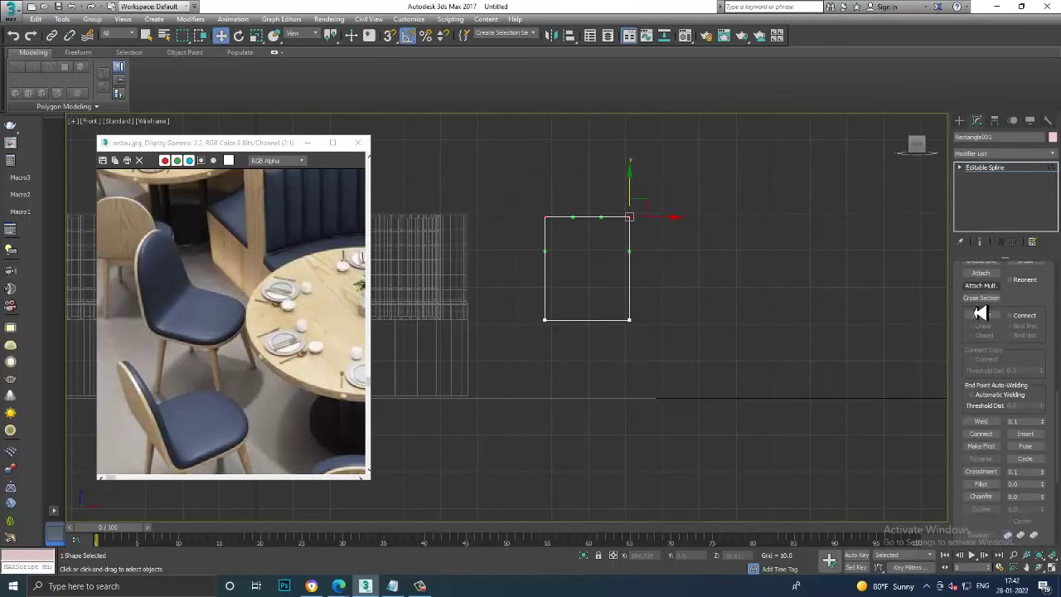
click(981, 484)
drag(630, 216, 618, 173)
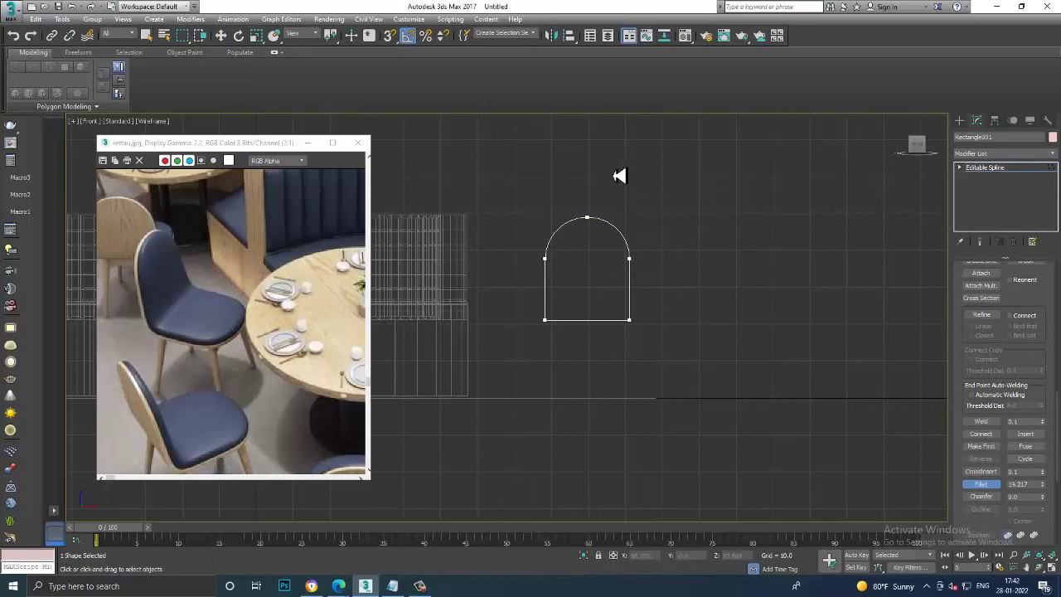
key(w)
key(alt+w)
key(alt+w)
Remove an accidentally added Fillet/Chamfer modifier from the arch shape
scroll(789, 404, up, 3)
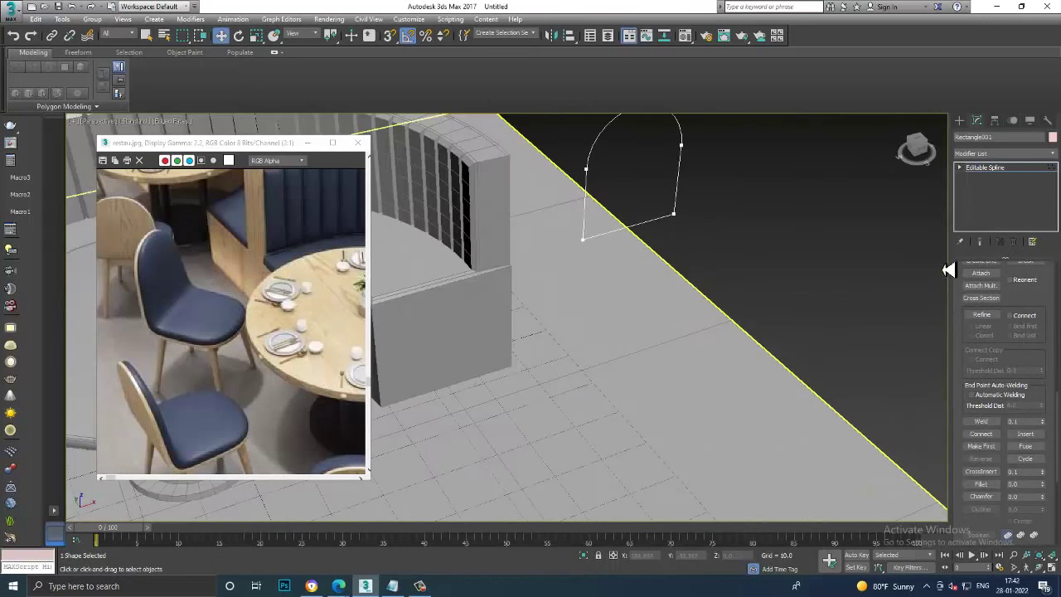
click(991, 154)
text(ex)
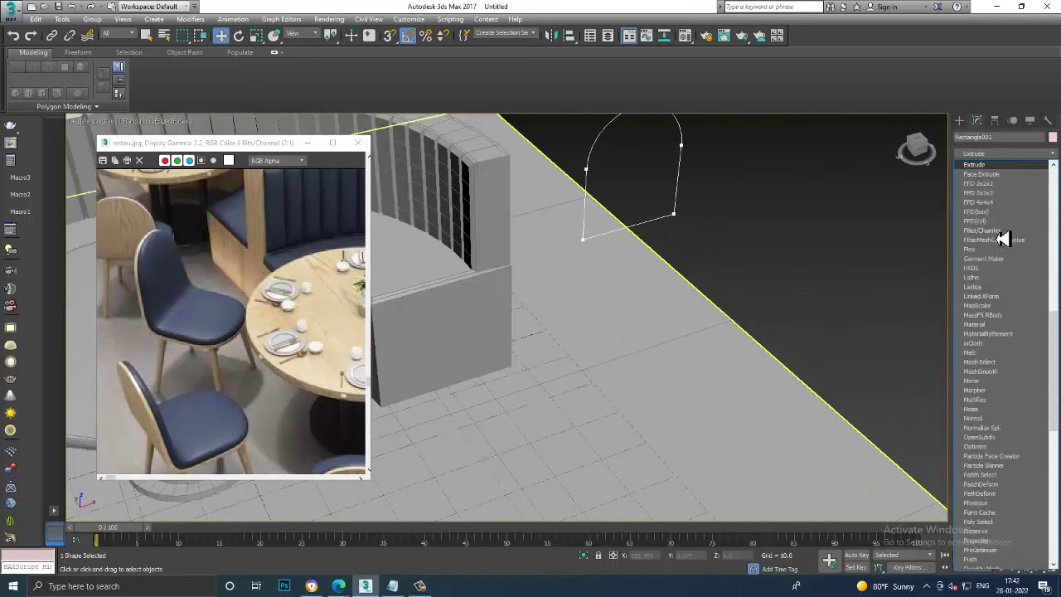
click(999, 232)
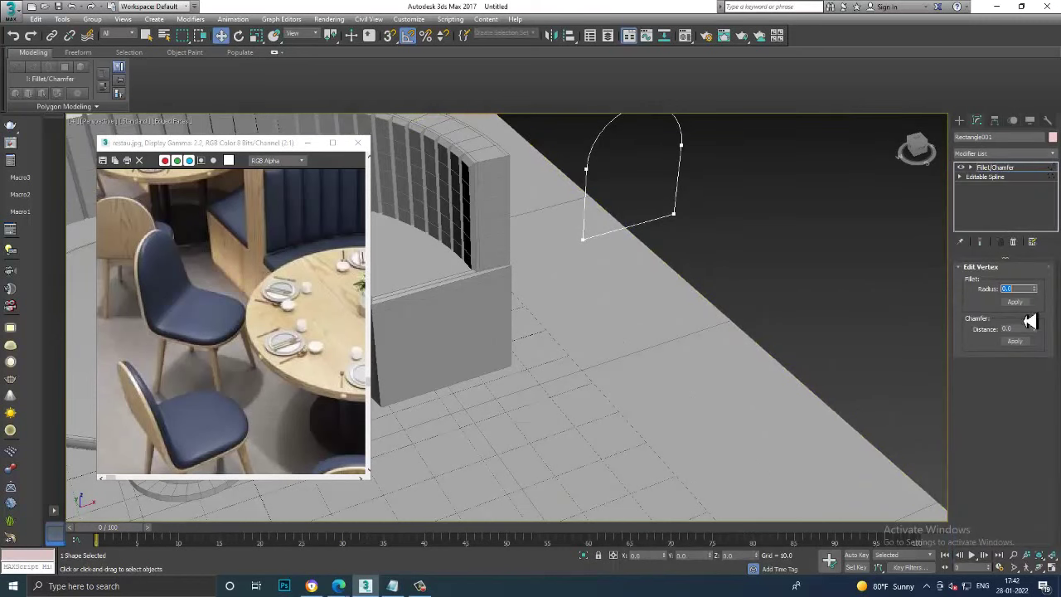
click(1018, 244)
Apply an Extrude modifier to the arch with Amount 1.5
click(994, 154)
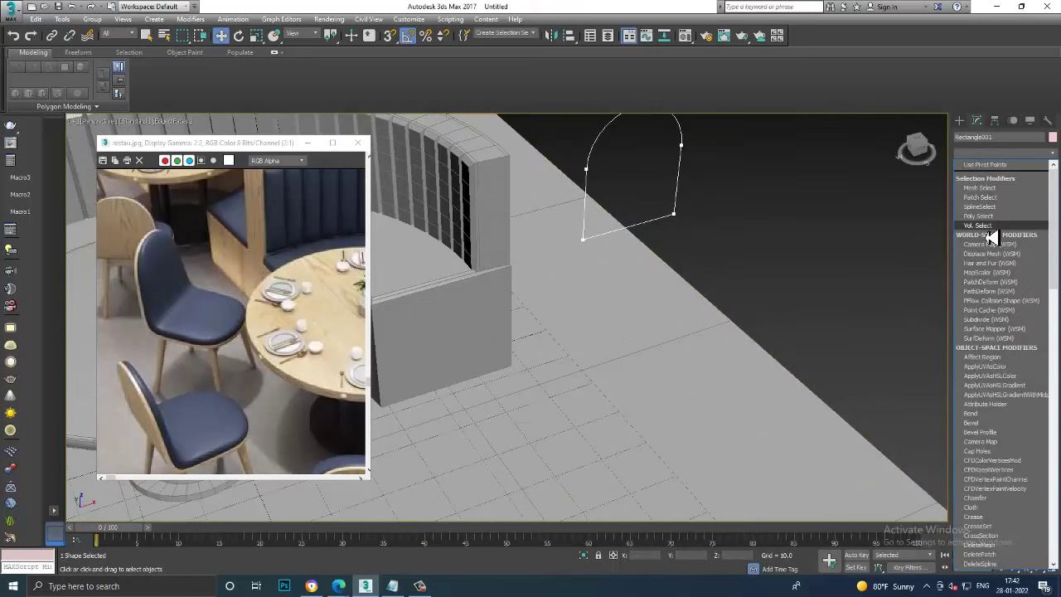
text(ex)
click(994, 165)
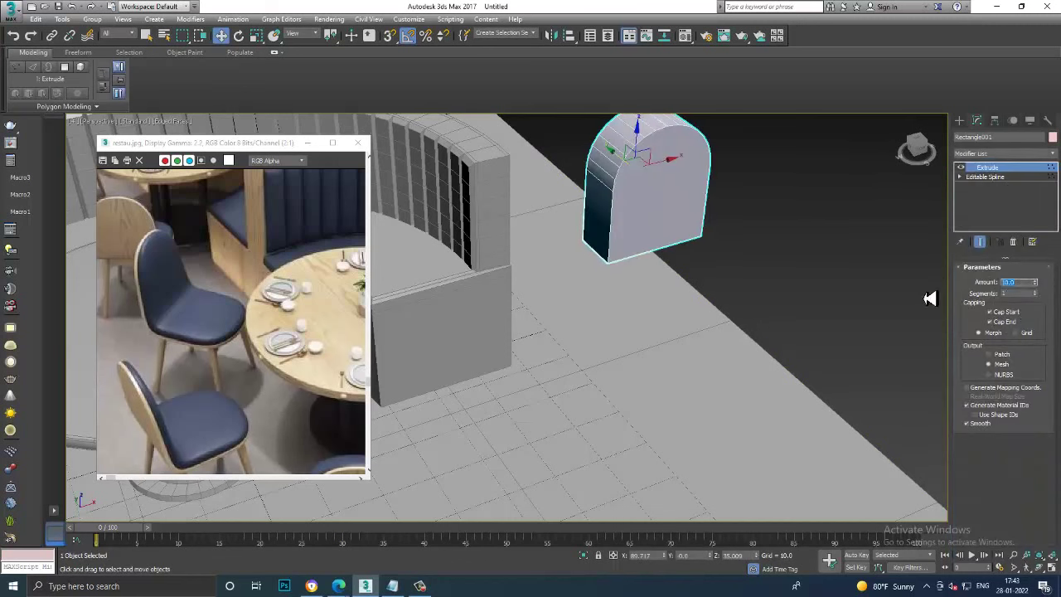
key(Return)
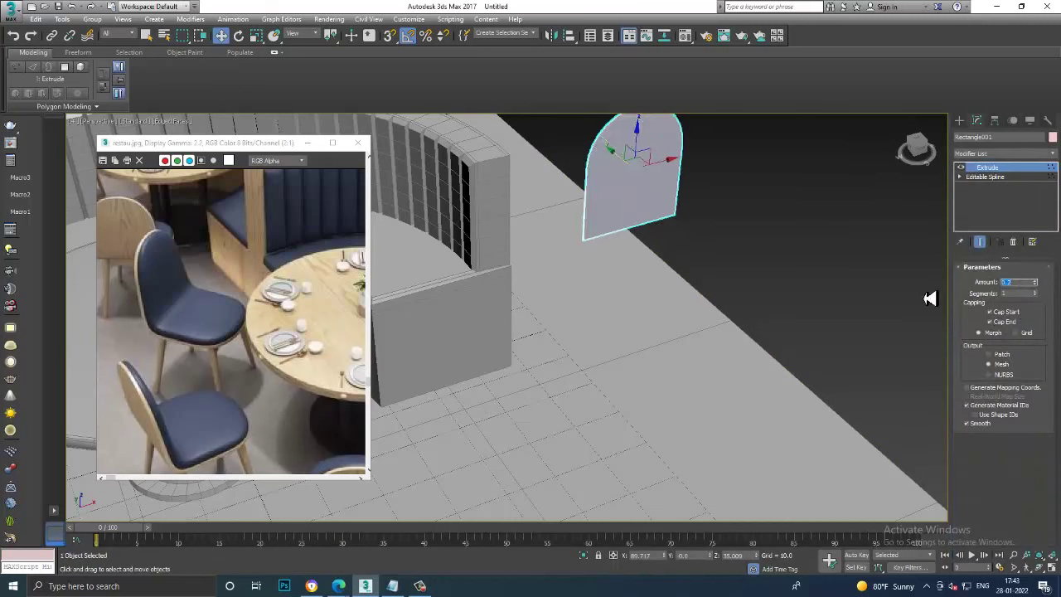
text(1)
key(Return)
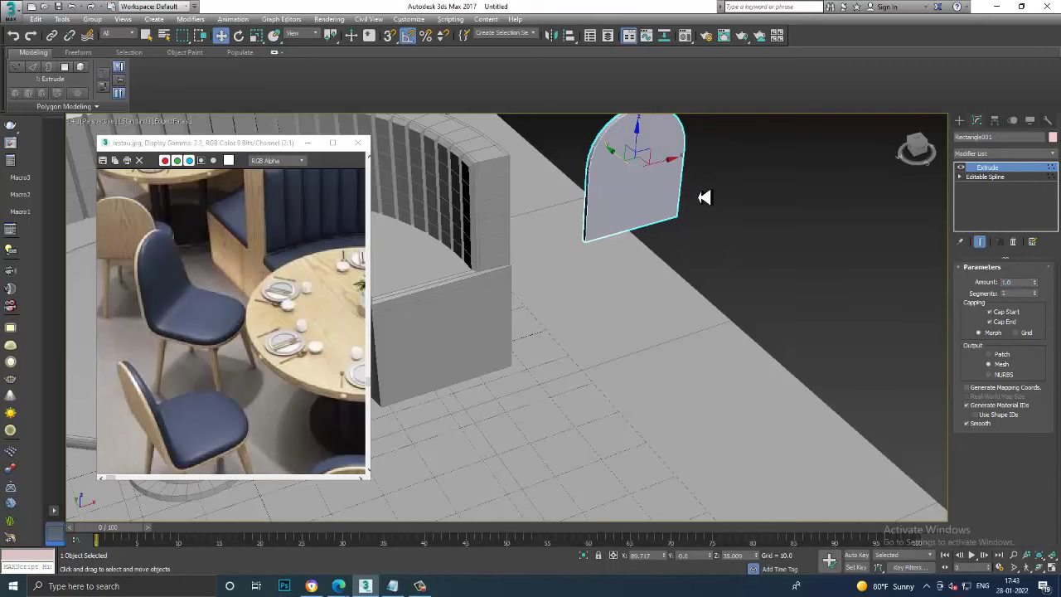
alt+middle_drag(704, 197, 1005, 348)
click(1035, 282)
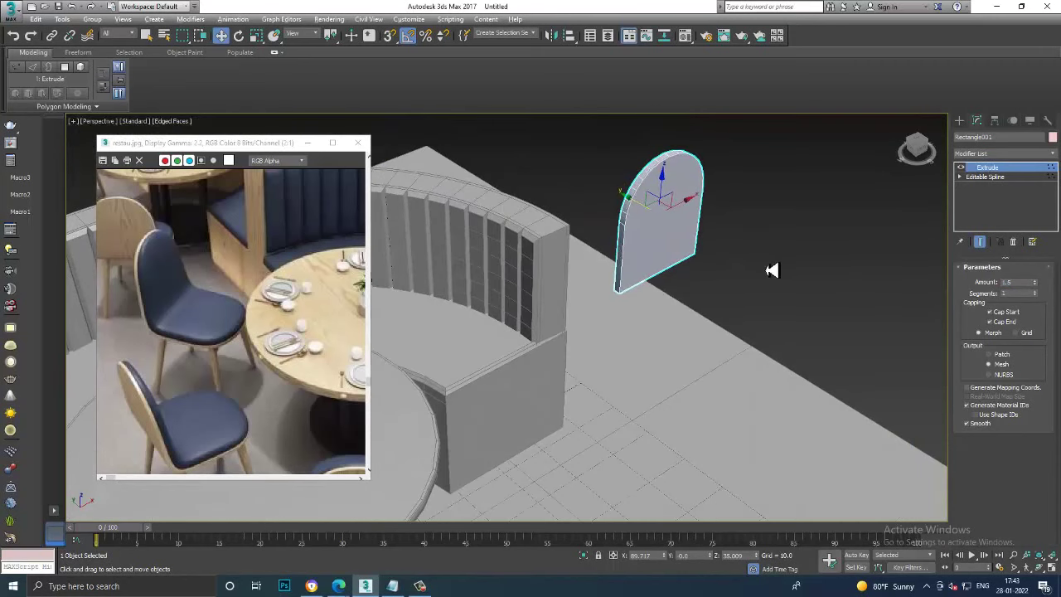
On the arch panel's spline, raise the top vertex slightly along Z
mouse_move(772, 270)
alt+middle_down()
mouse_move(734, 256)
mouse_move(663, 258)
mouse_move(675, 300)
alt+middle_up()
scroll(734, 257, up, 3)
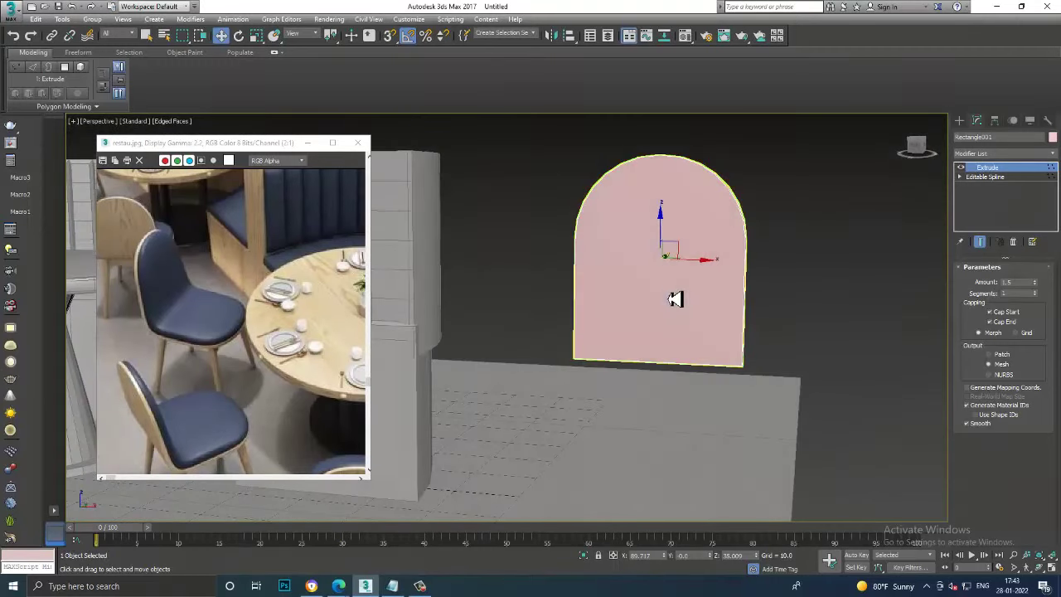
click(675, 299)
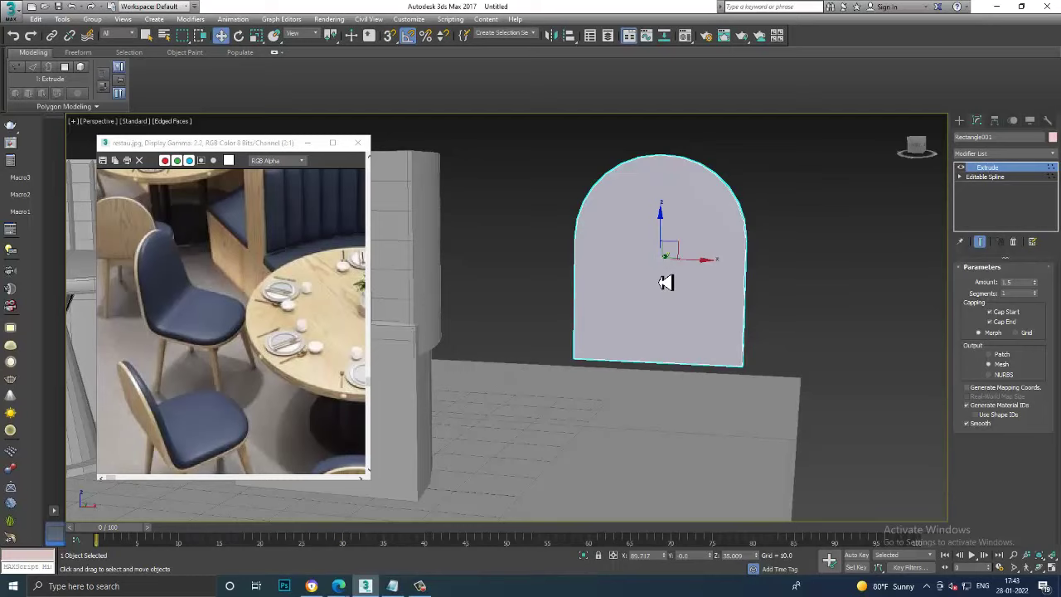
mouse_move(638, 288)
alt+middle_down()
mouse_move(734, 282)
mouse_move(701, 254)
mouse_move(729, 278)
alt+middle_up()
click(961, 178)
click(968, 185)
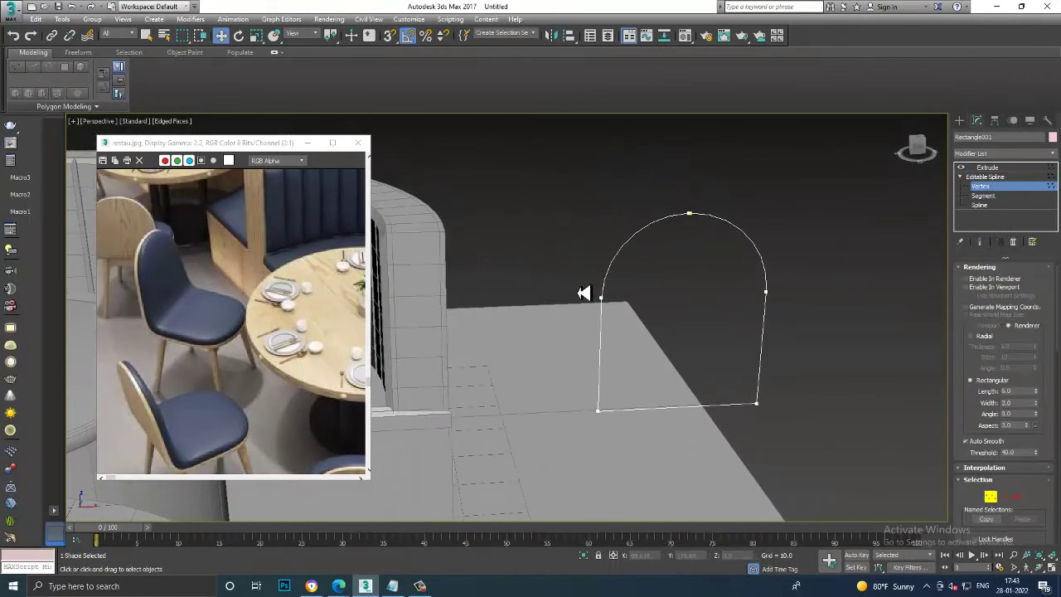
click(689, 214)
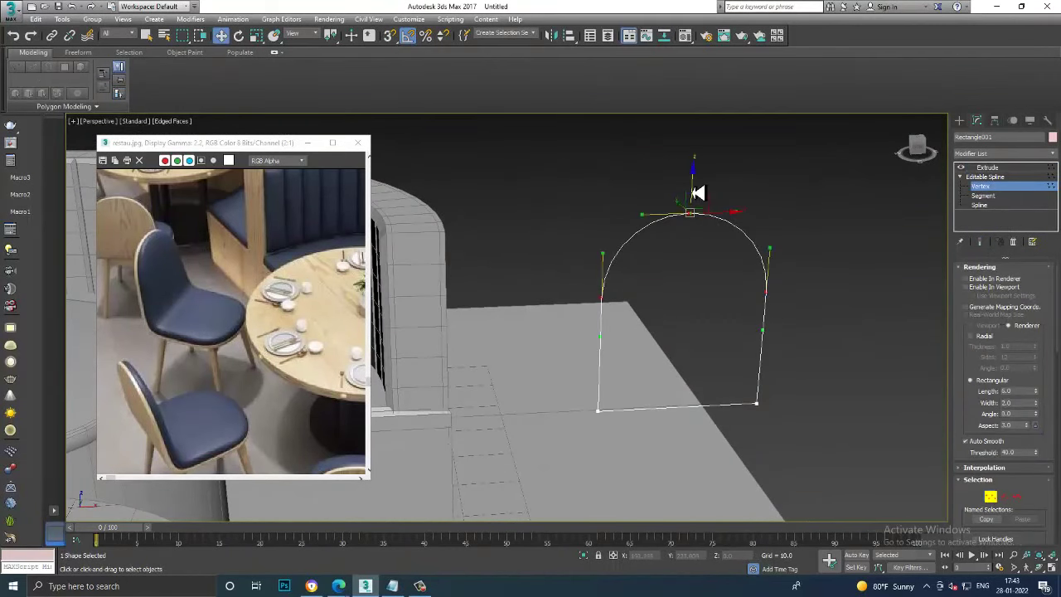
drag(698, 194, 698, 197)
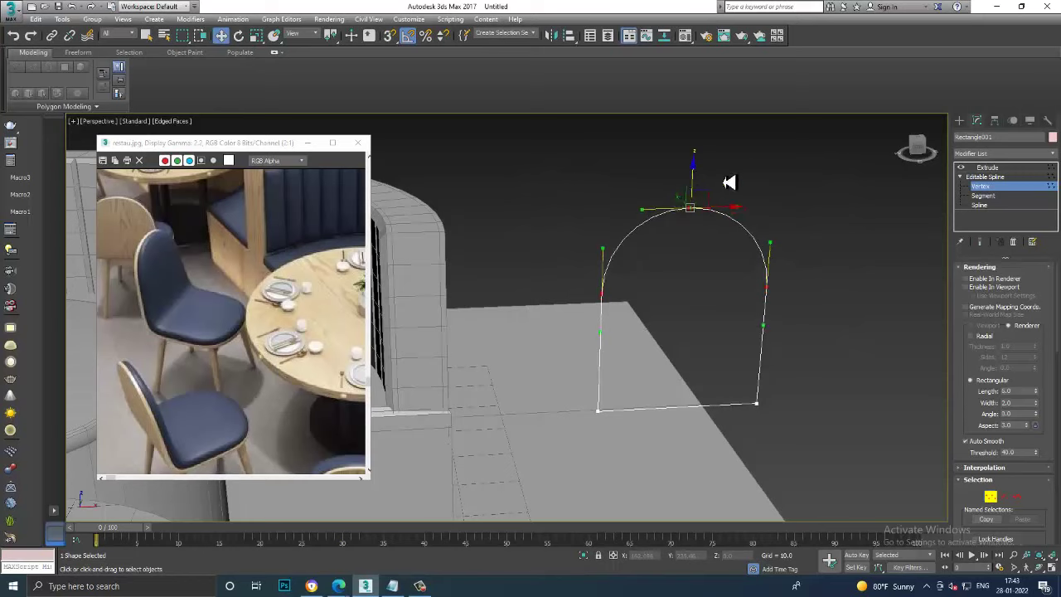
click(992, 187)
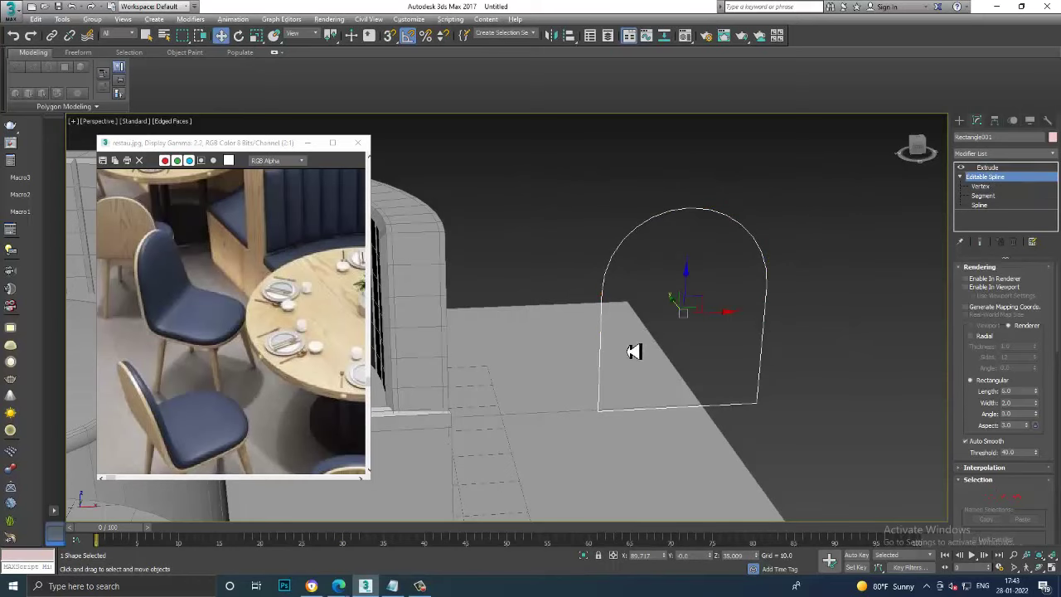
Back in the Extrude modifier, increase the panel's extrusion Amount to 2.0
alt+middle_drag(632, 352, 625, 351)
click(987, 168)
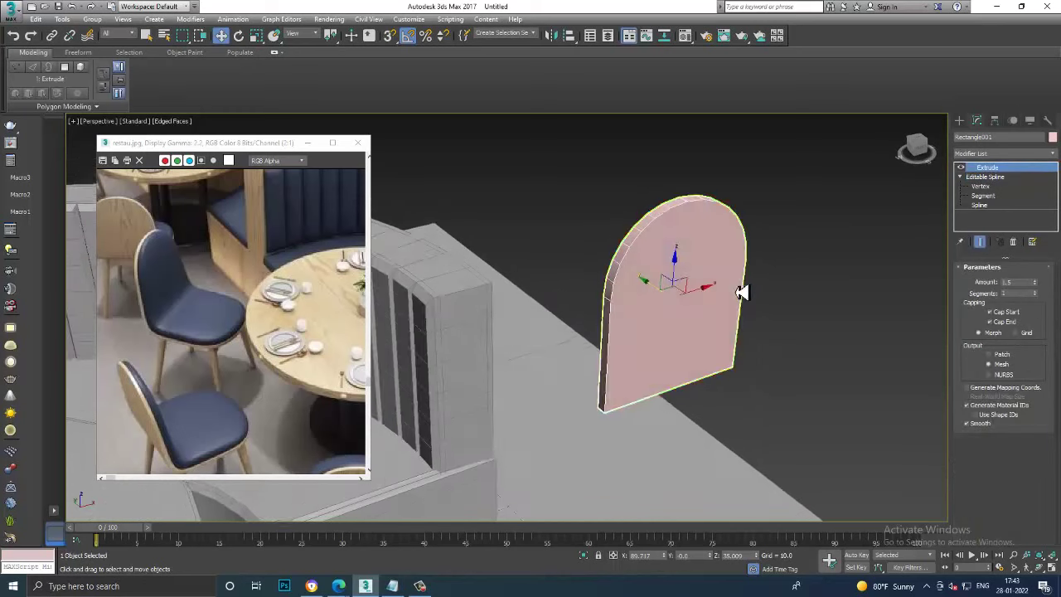
mouse_move(741, 287)
alt+middle_down()
mouse_move(718, 287)
mouse_move(675, 238)
mouse_move(667, 257)
alt+middle_up()
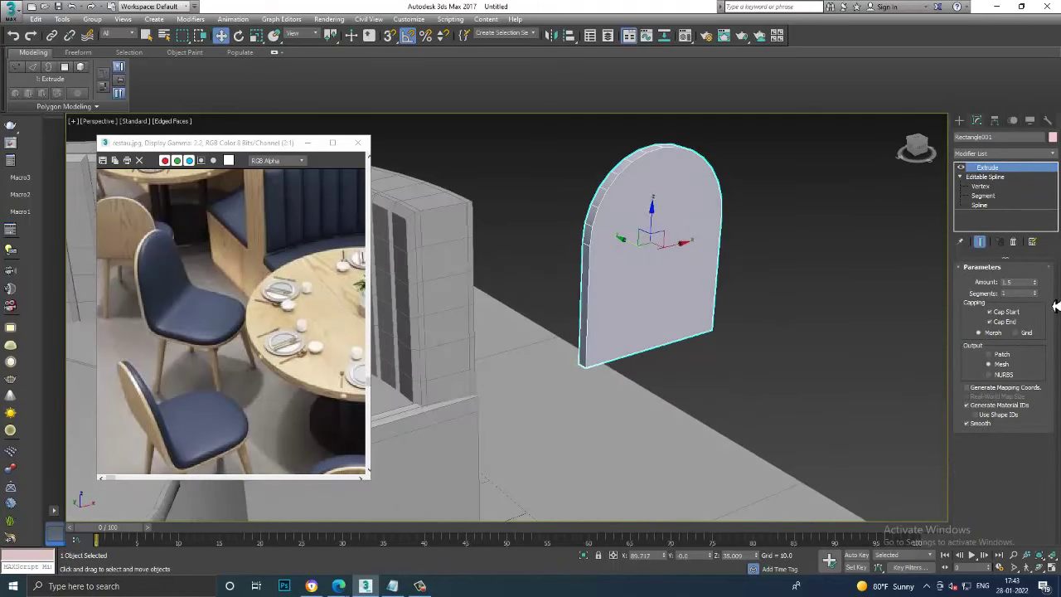
mouse_move(1039, 288)
mouse_down()
mouse_move(1035, 275)
mouse_move(1041, 291)
mouse_up()
alt+middle_drag(722, 359, 715, 346)
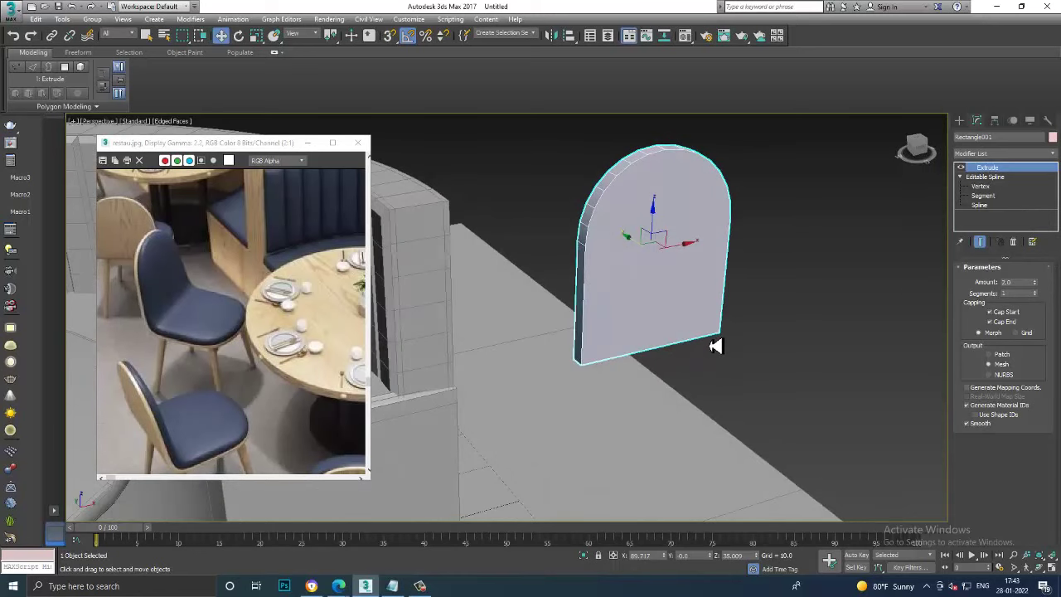
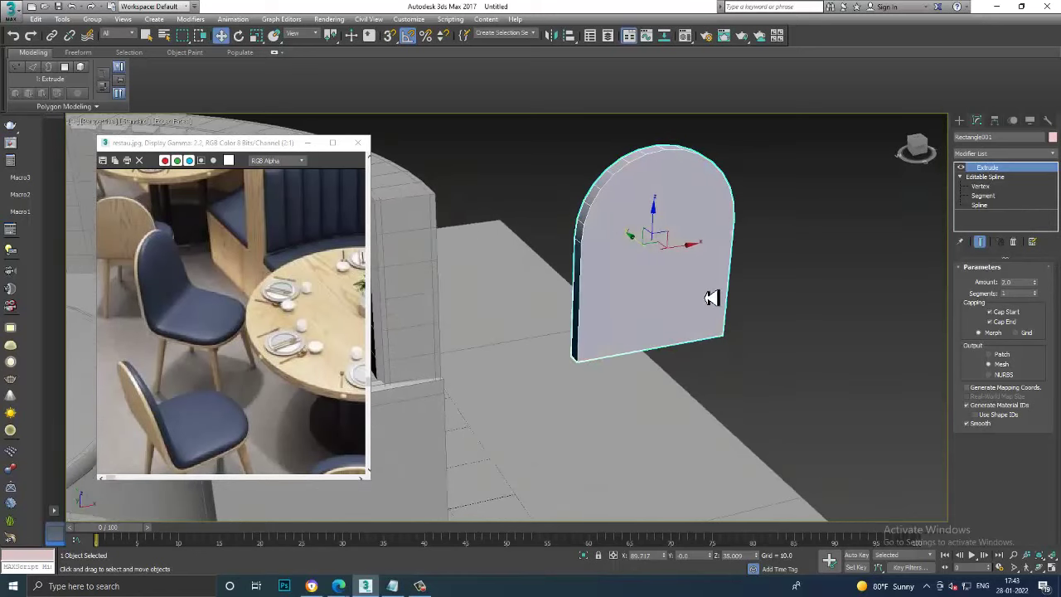
Convert the arched slab to an Editable Poly
right_click(647, 247)
mouse_move(699, 358)
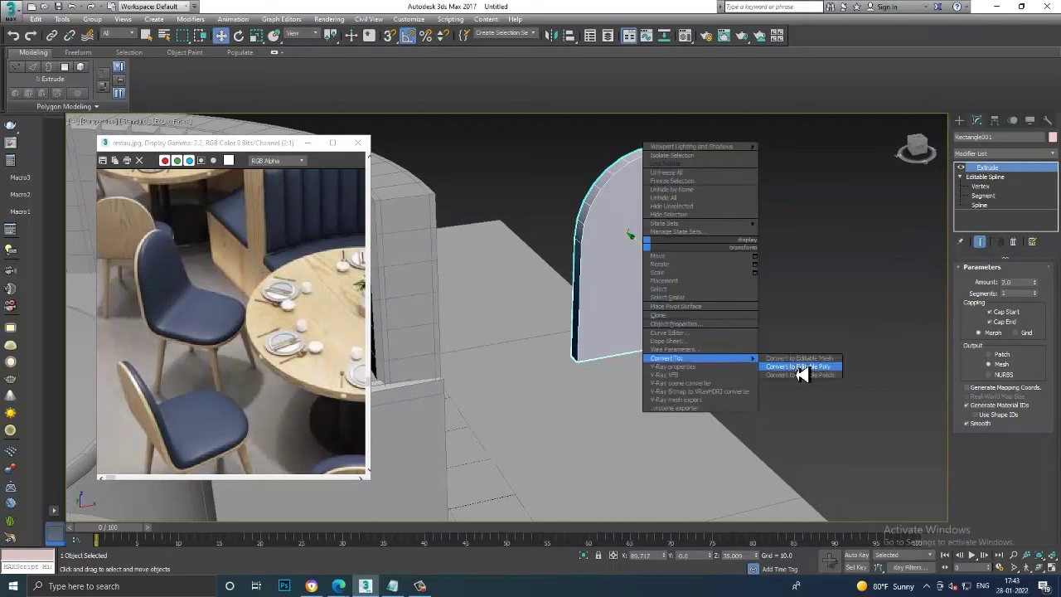
click(805, 367)
alt+middle_drag(748, 345, 749, 312)
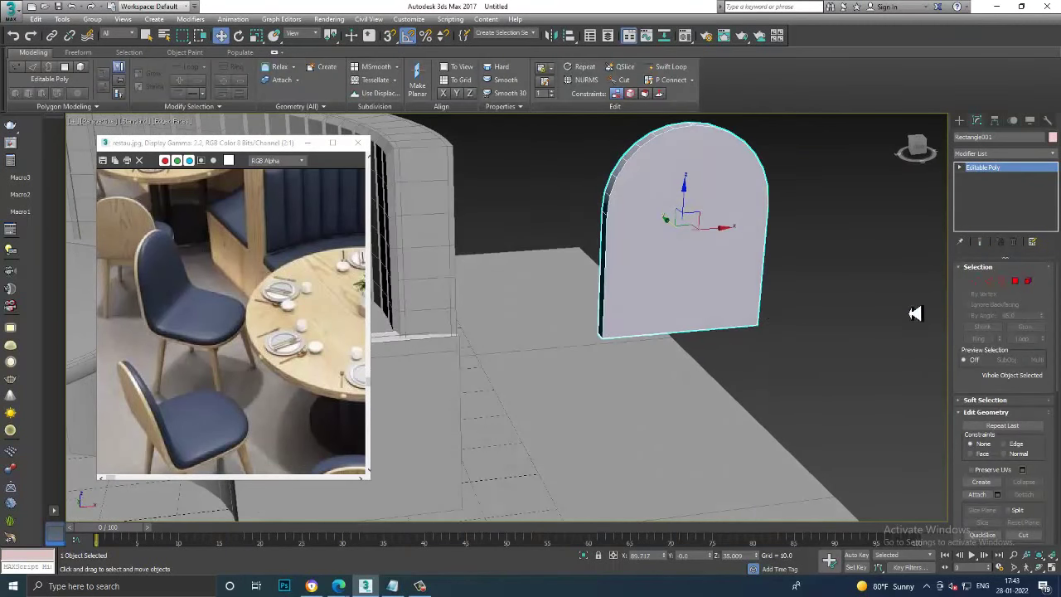
Connect the arch's side edges with a new edge and slide it down near the bottom
click(992, 282)
click(602, 248)
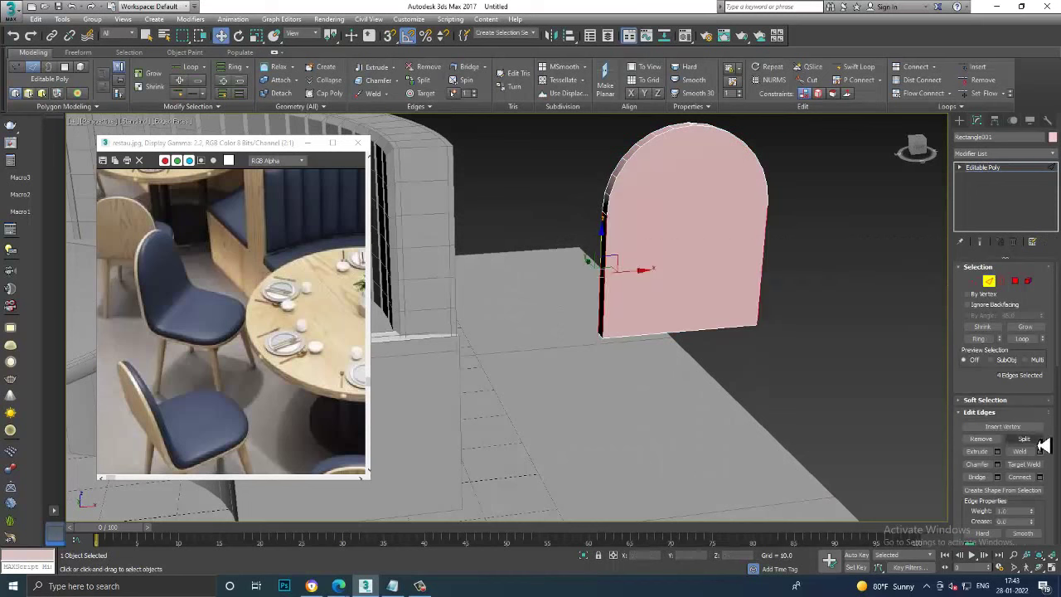
click(1041, 478)
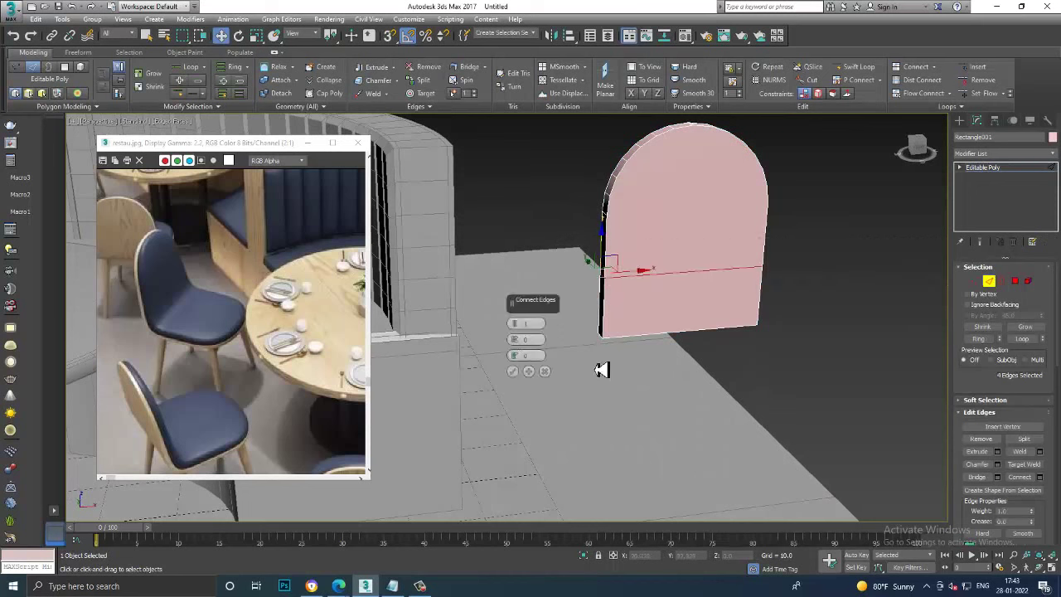
click(512, 371)
alt+middle_drag(639, 282, 711, 259)
drag(690, 245, 706, 288)
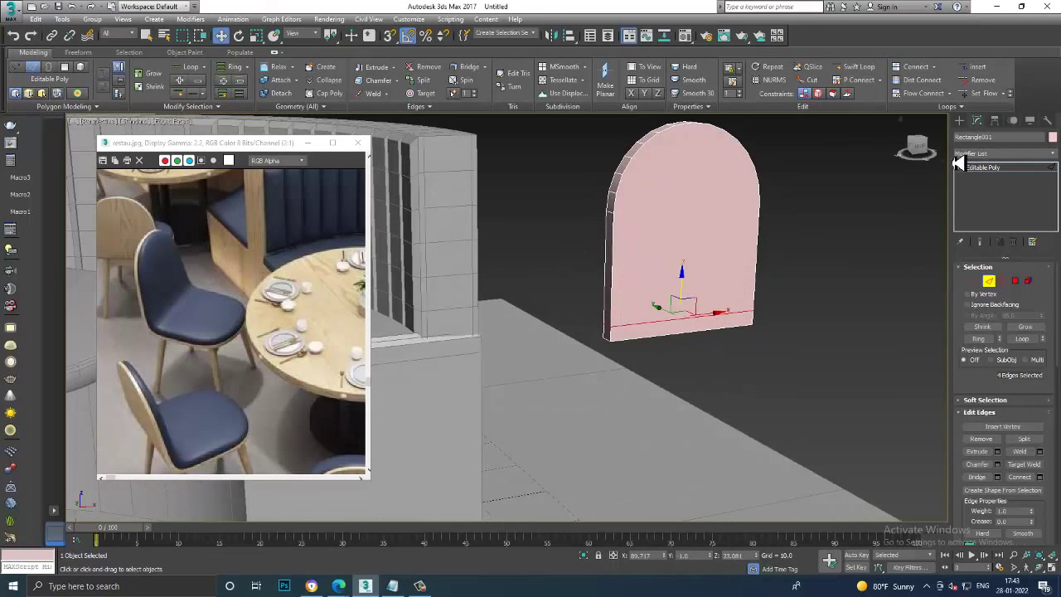
click(984, 167)
Shift-rotate a copy of the arch 90° so it lies flat as a seat
key(e)
alt+middle_drag(735, 277, 713, 237)
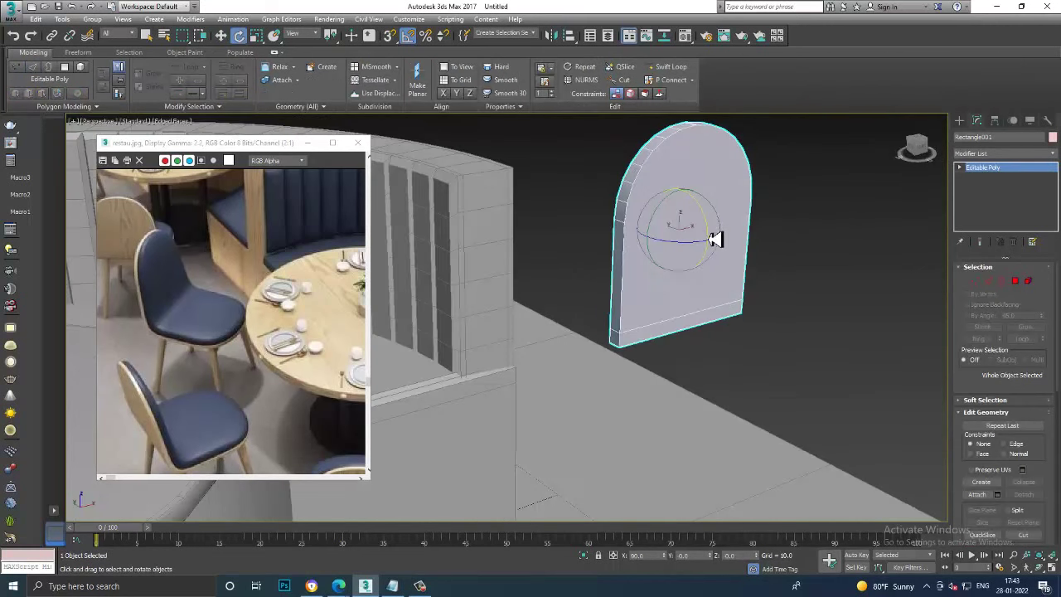
mouse_move(717, 239)
shift+mouse_down()
mouse_move(710, 233)
mouse_move(682, 284)
mouse_move(682, 307)
mouse_move(711, 295)
mouse_move(740, 358)
shift+mouse_up()
click(551, 338)
key(w)
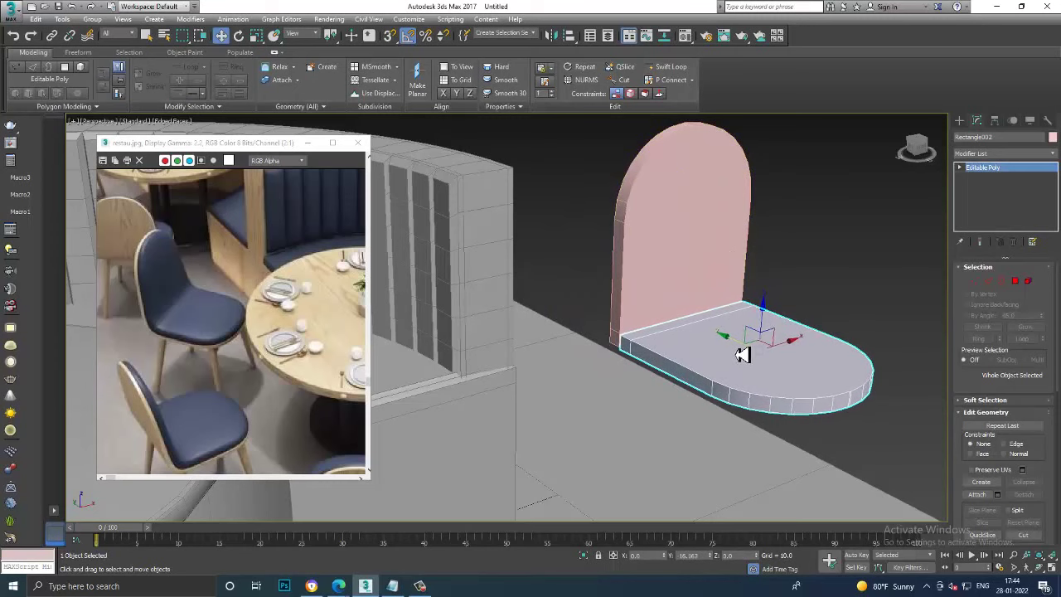
Select all 32 vertices of the flat copy, return to object level and show four viewports
mouse_move(740, 350)
alt+middle_down()
mouse_move(805, 280)
mouse_move(696, 289)
mouse_move(752, 325)
mouse_move(694, 310)
mouse_move(632, 220)
alt+middle_up()
key(1)
drag(621, 203, 881, 498)
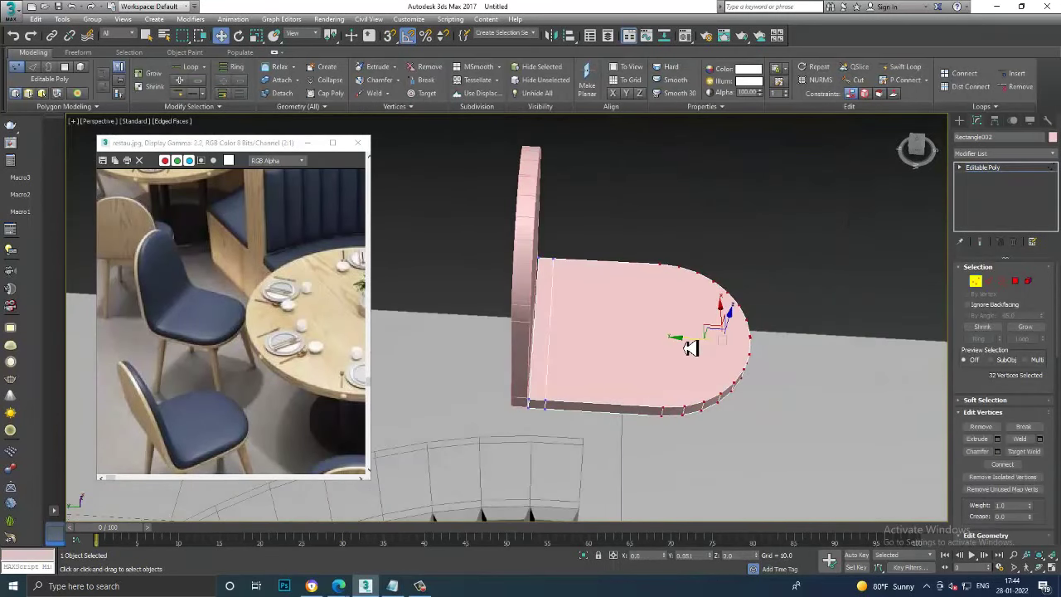
mouse_move(675, 339)
alt+middle_down()
mouse_move(644, 310)
mouse_move(655, 290)
mouse_move(674, 327)
mouse_move(1055, 204)
alt+middle_up()
click(1012, 175)
scroll(693, 289, down, 5)
scroll(689, 315, up, 2)
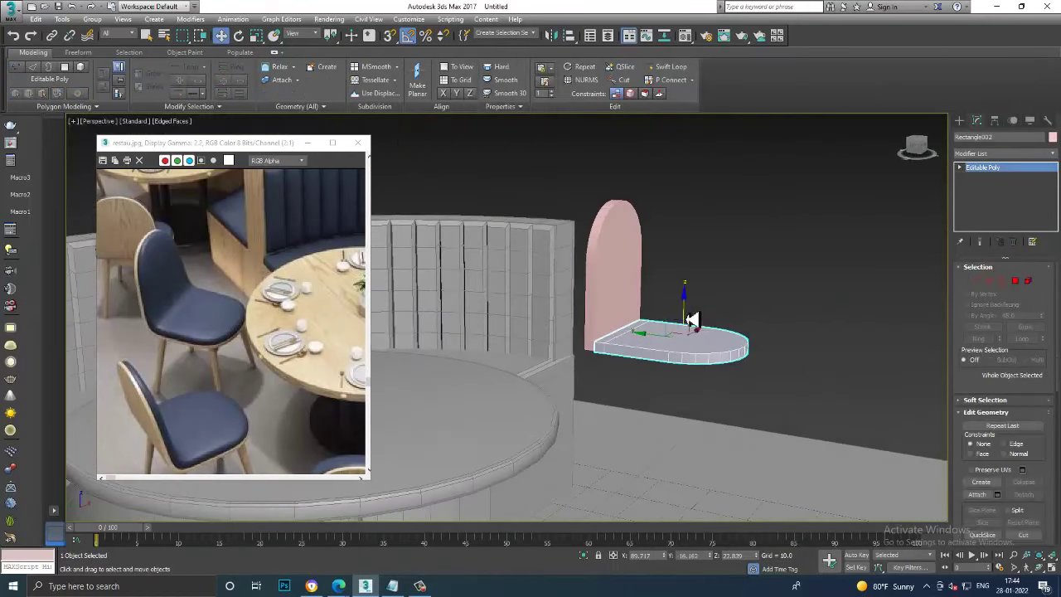
scroll(689, 331, up, 2)
scroll(684, 343, up, 2)
scroll(652, 365, down, 3)
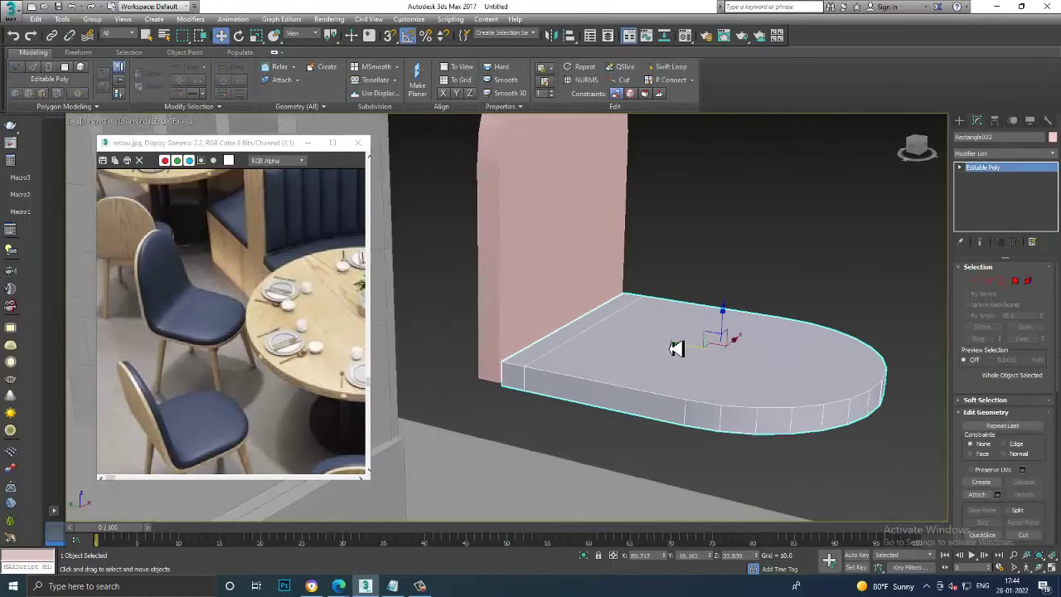
scroll(721, 344, down, 1)
key(alt+w)
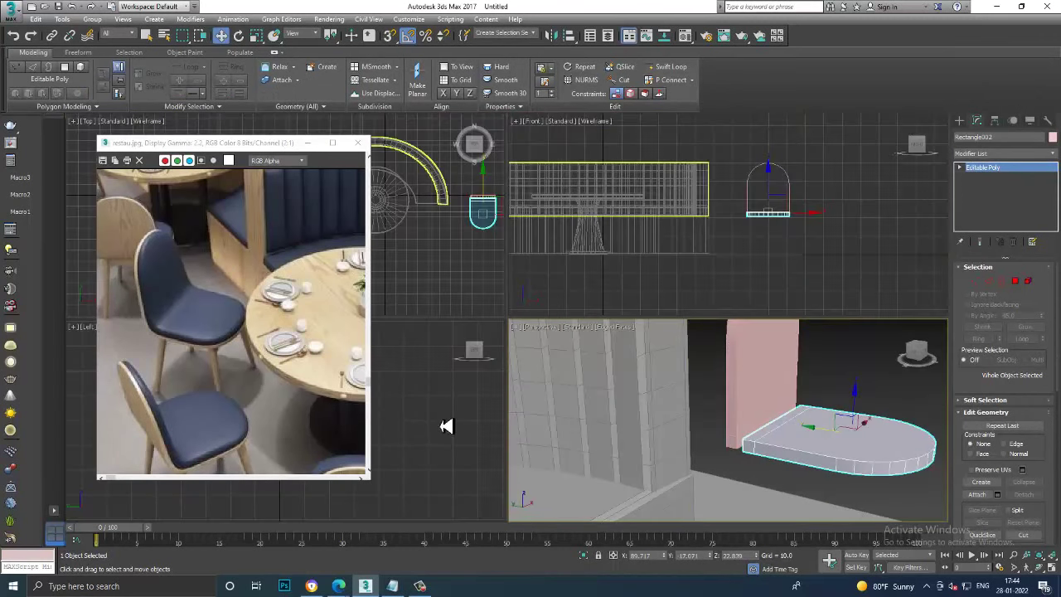
Raise the seat slightly in the maximized Left viewport
right_click(443, 426)
key(alt+w)
scroll(580, 365, down, 2)
scroll(663, 348, down, 2)
scroll(694, 346, up, 2)
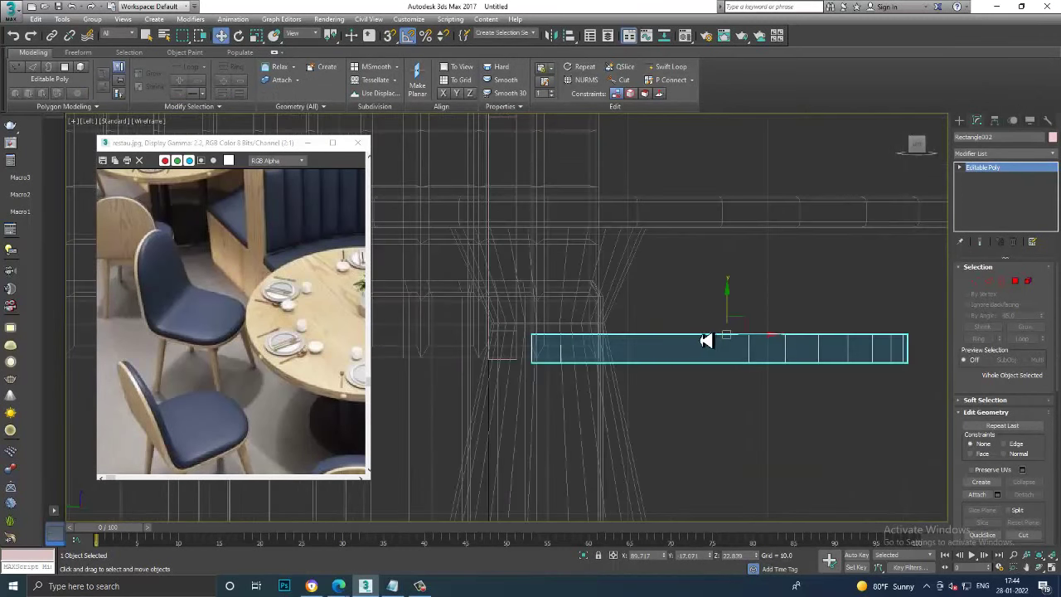
drag(733, 320, 762, 343)
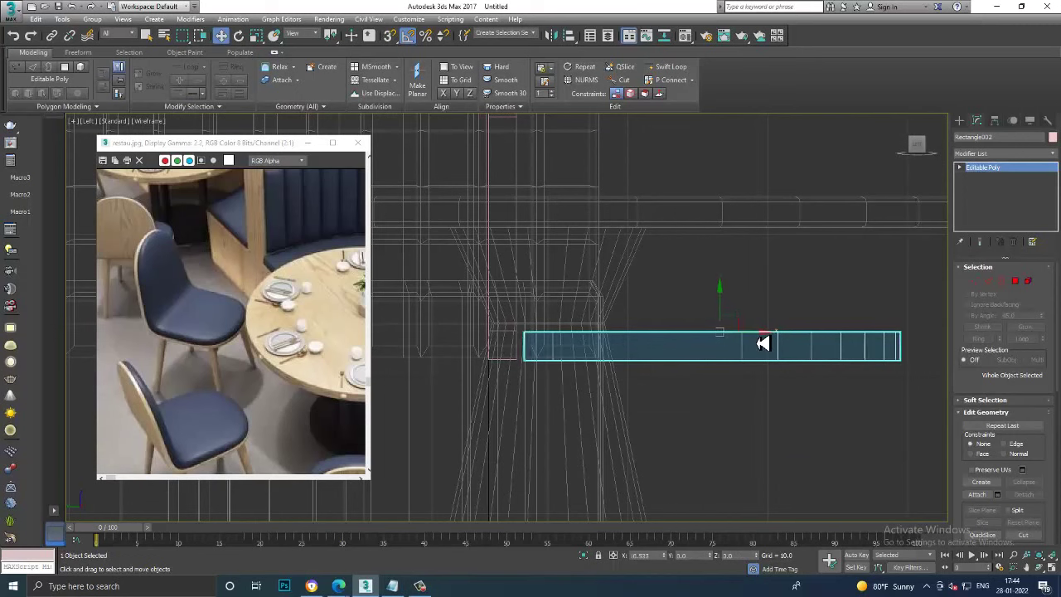
click(1019, 283)
key(alt+w)
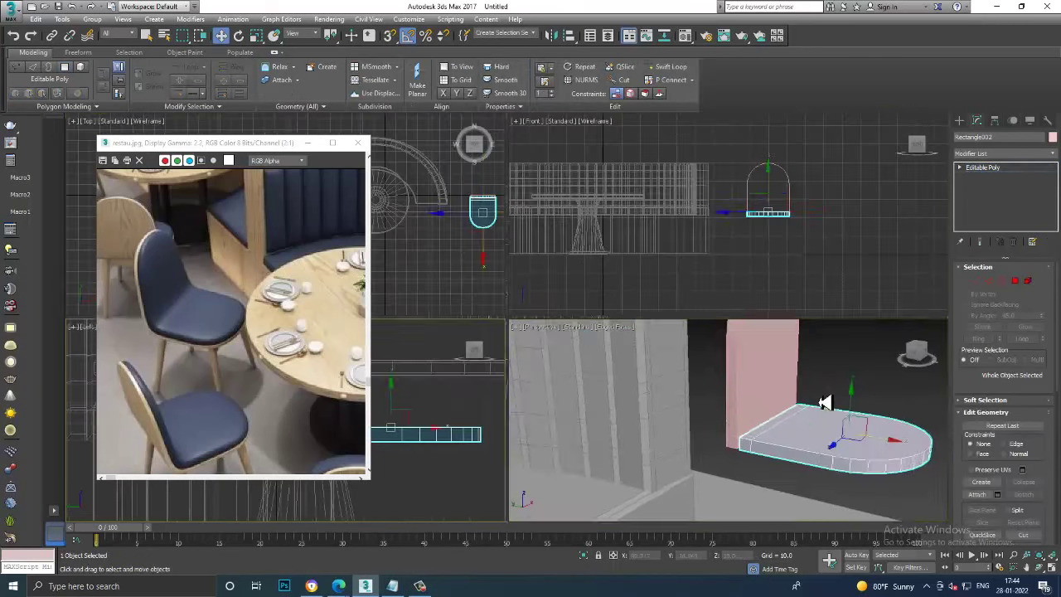
Attach the seat to the arched back panel as one object
key(alt+w)
click(682, 277)
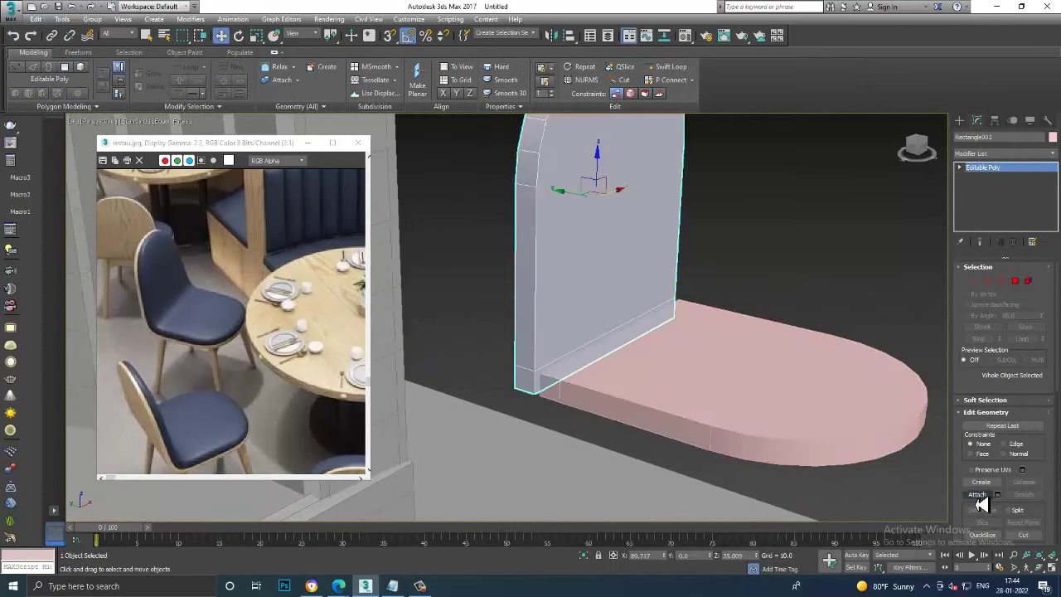
click(978, 495)
click(715, 392)
Select polygon strips at the back-seat joint, then box-select 32 vertices of the chair
click(1015, 281)
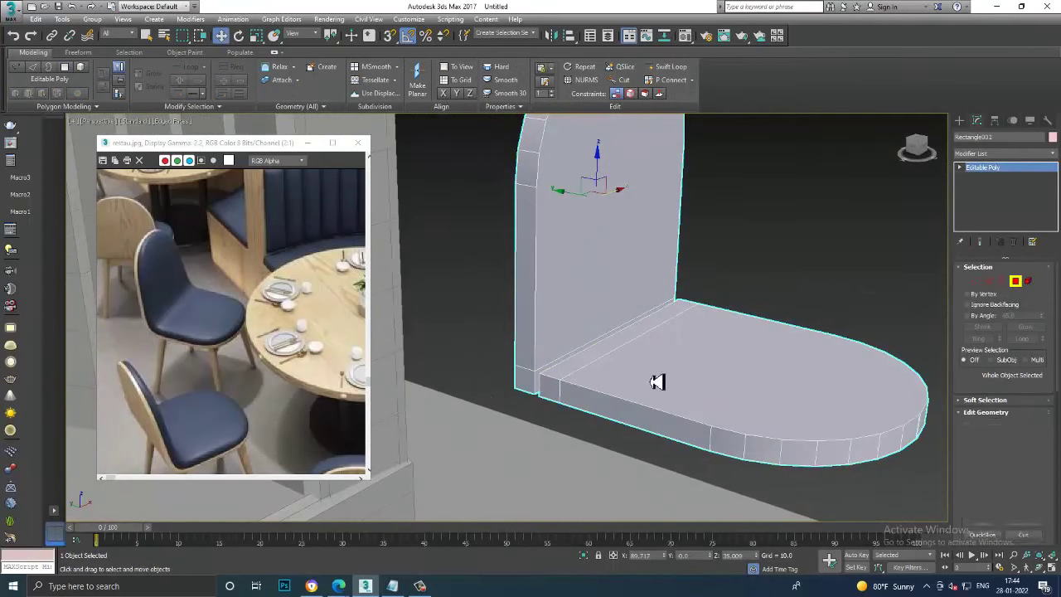
scroll(571, 373, up, 3)
click(571, 373)
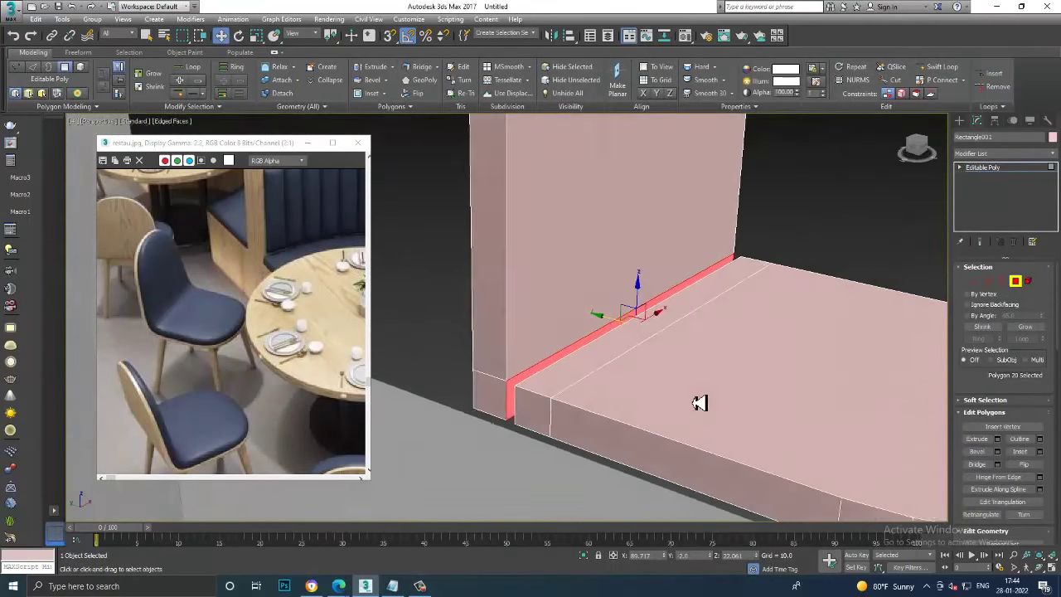
alt+middle_drag(701, 402, 735, 434)
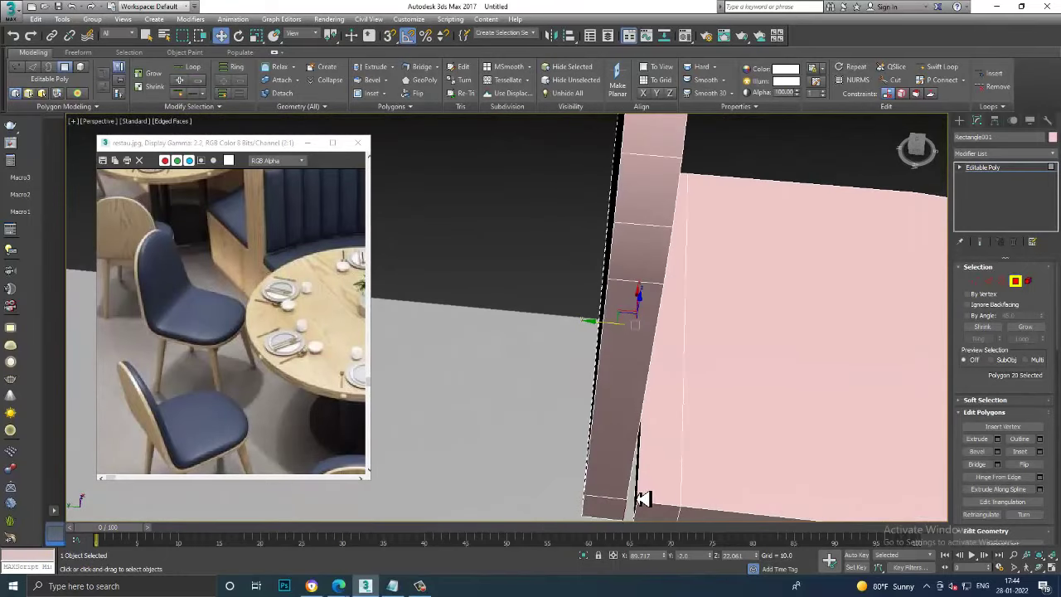
click(640, 497)
mouse_move(820, 373)
alt+middle_down()
mouse_move(804, 362)
mouse_move(803, 381)
alt+middle_up()
scroll(799, 362, down, 5)
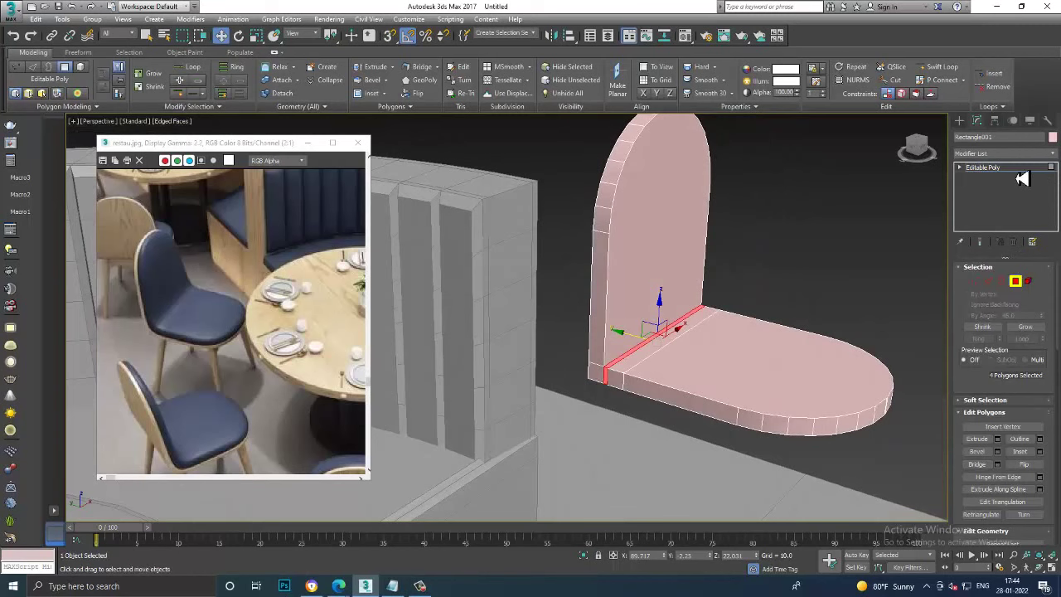
click(1017, 171)
alt+middle_drag(688, 390, 753, 379)
key(1)
drag(720, 318, 912, 501)
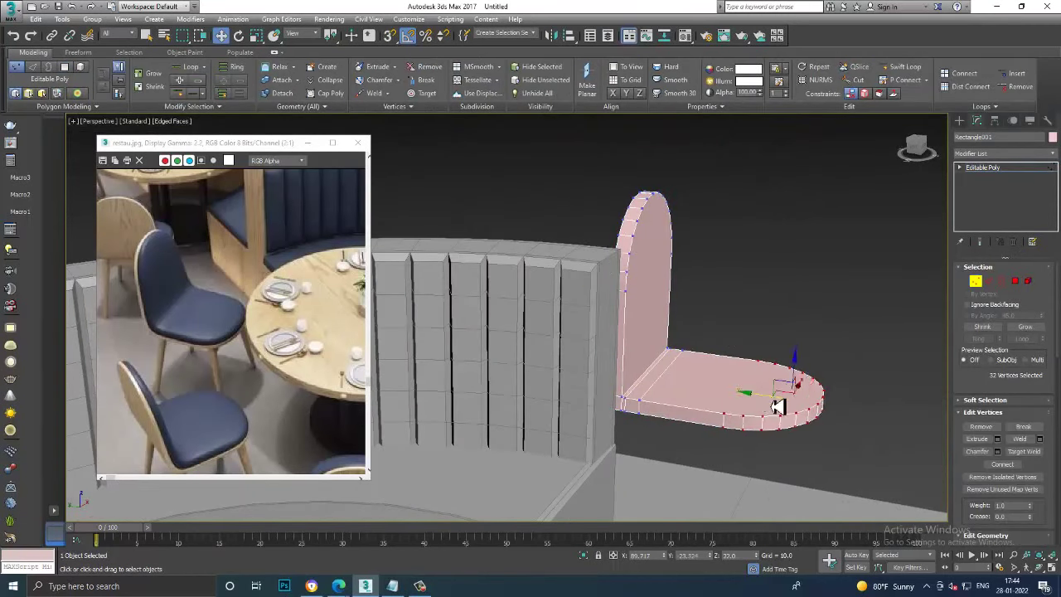
Select the seat's rounded edge vertices and push the curved front edge slightly outward
mouse_move(774, 403)
alt+middle_down()
mouse_move(787, 395)
mouse_move(810, 426)
mouse_move(772, 344)
mouse_move(772, 357)
alt+middle_up()
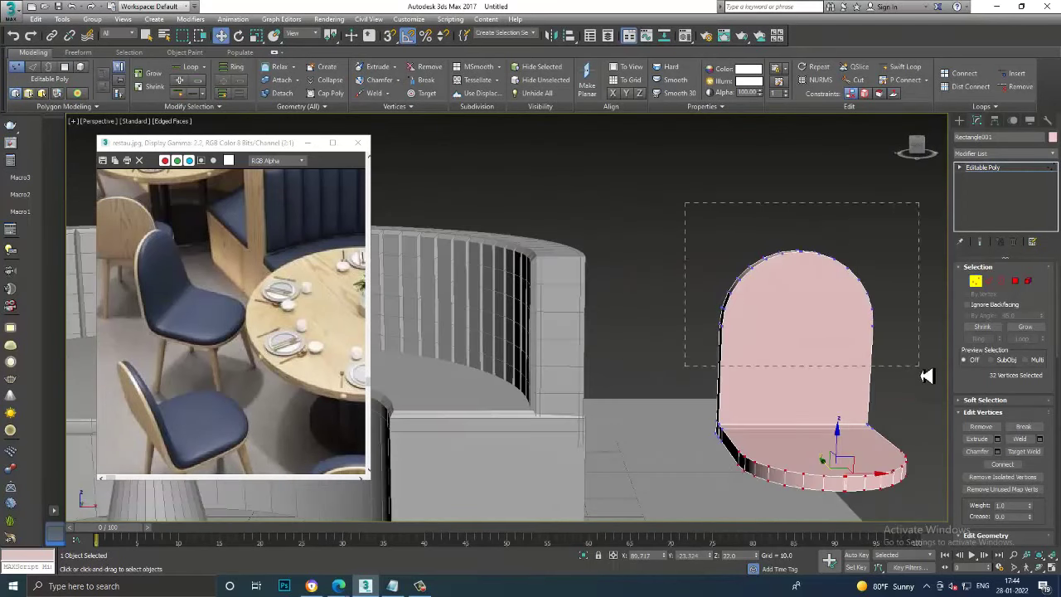
drag(927, 376, 918, 365)
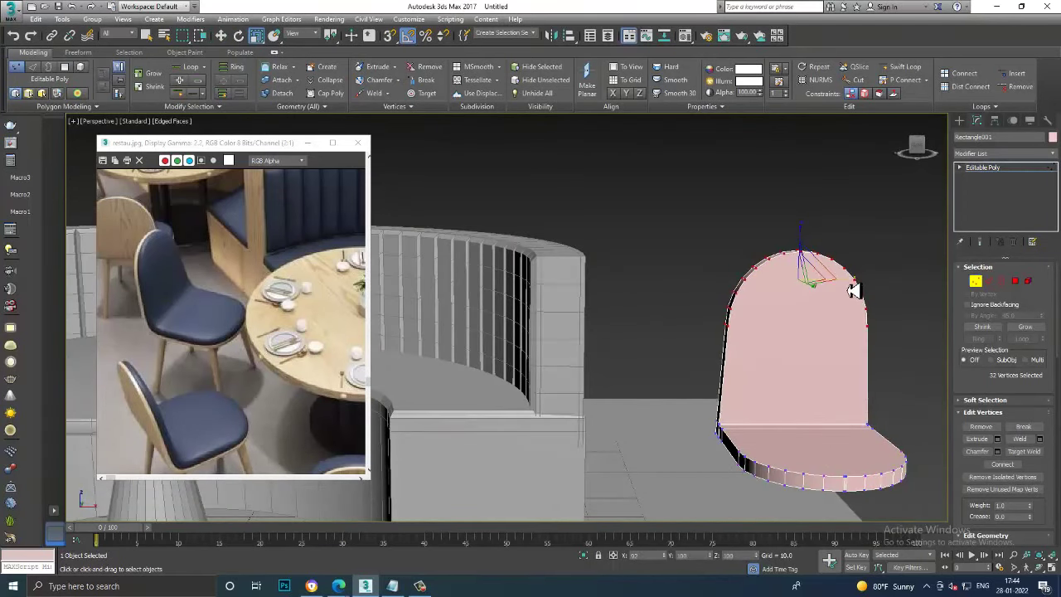
mouse_move(853, 289)
alt+middle_down()
mouse_move(863, 325)
mouse_move(781, 301)
mouse_move(754, 310)
alt+middle_up()
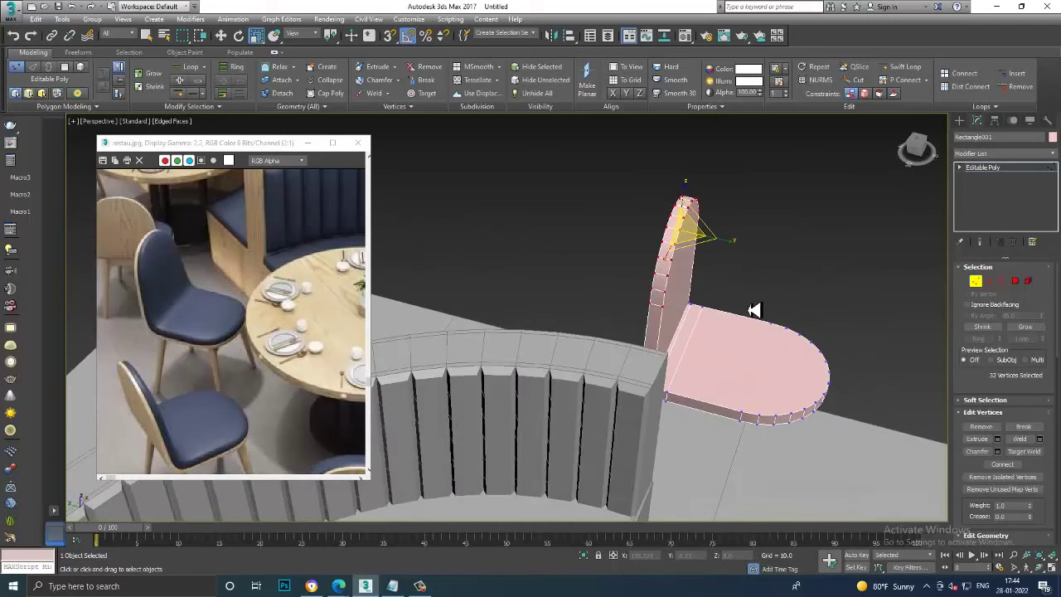
alt+middle_drag(914, 494, 748, 371)
drag(754, 403, 766, 405)
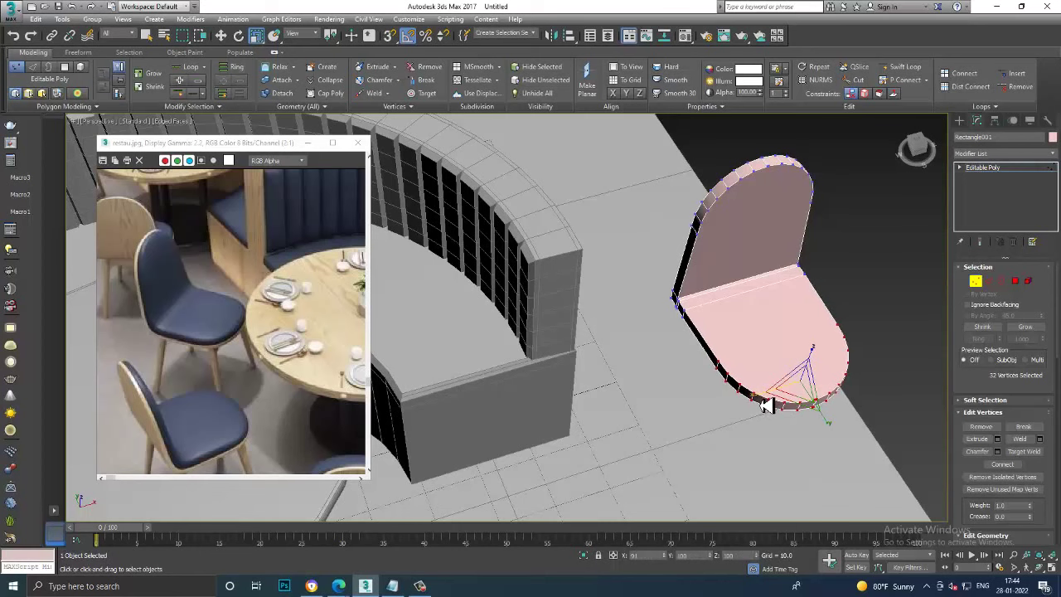
mouse_move(767, 404)
alt+middle_down()
mouse_move(810, 324)
mouse_move(751, 360)
mouse_move(740, 308)
mouse_move(962, 296)
alt+middle_up()
Inset the chair's back face and a second polygon minimally, then bevel them with reduced height
click(1016, 282)
mouse_move(680, 298)
alt+middle_down()
mouse_move(630, 282)
mouse_move(694, 288)
alt+middle_up()
click(628, 281)
ctrl+click(654, 384)
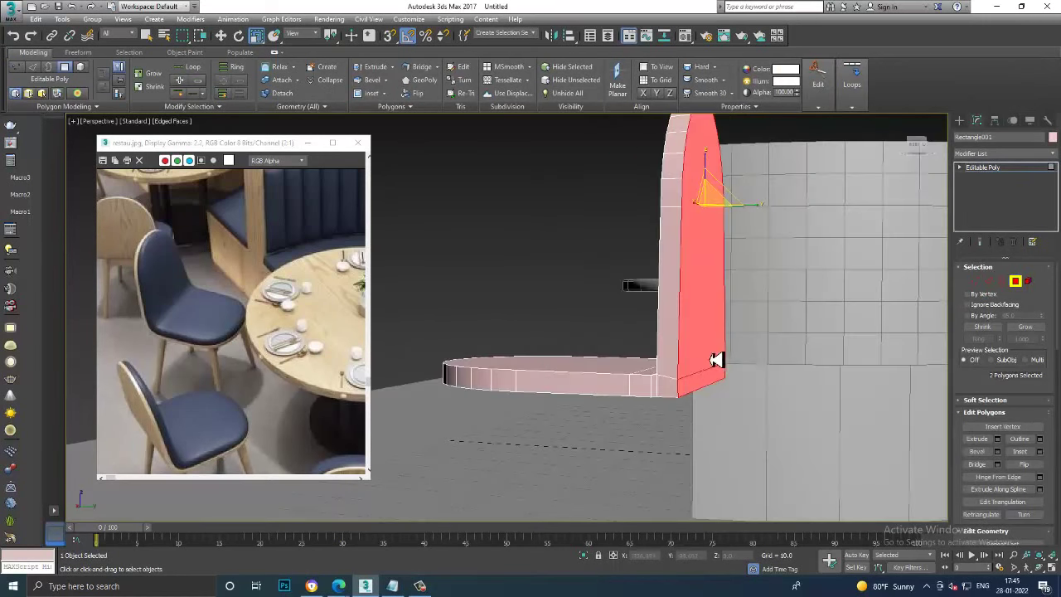
alt+middle_drag(654, 383, 756, 353)
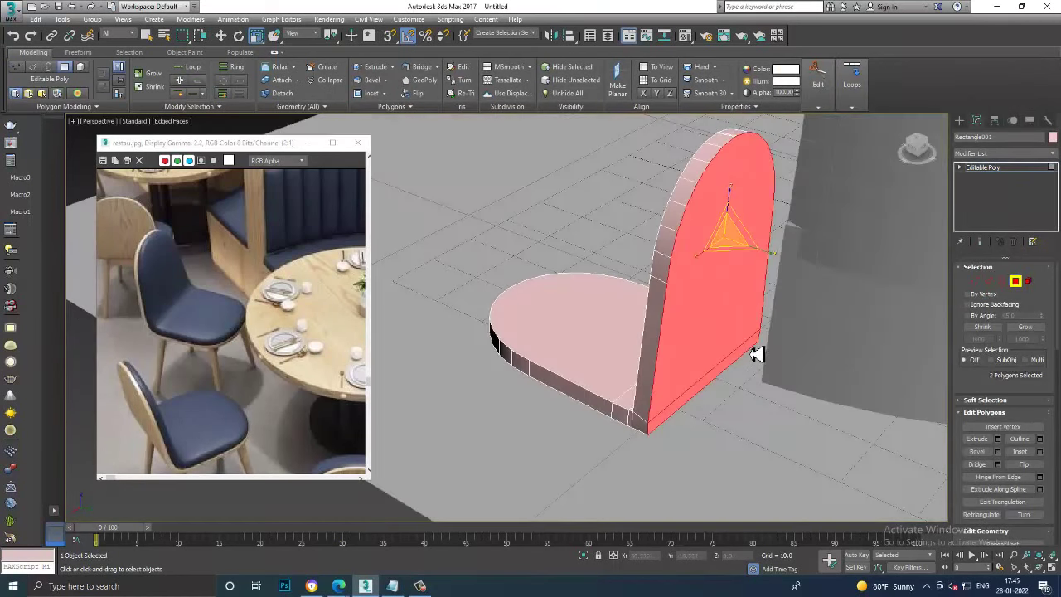
click(1040, 452)
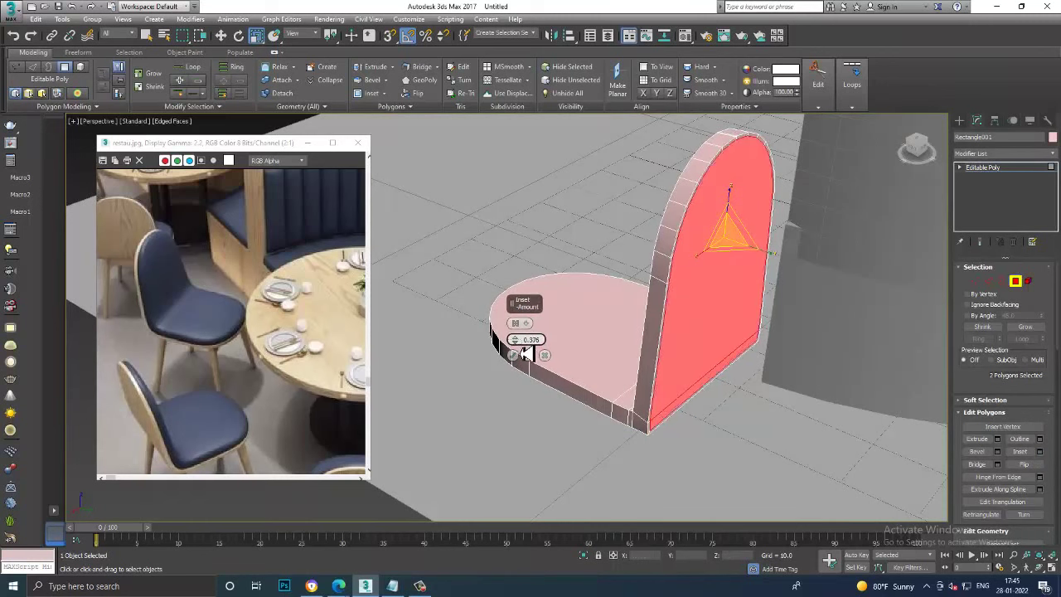
mouse_move(515, 340)
mouse_down()
mouse_move(527, 355)
mouse_move(507, 368)
mouse_up()
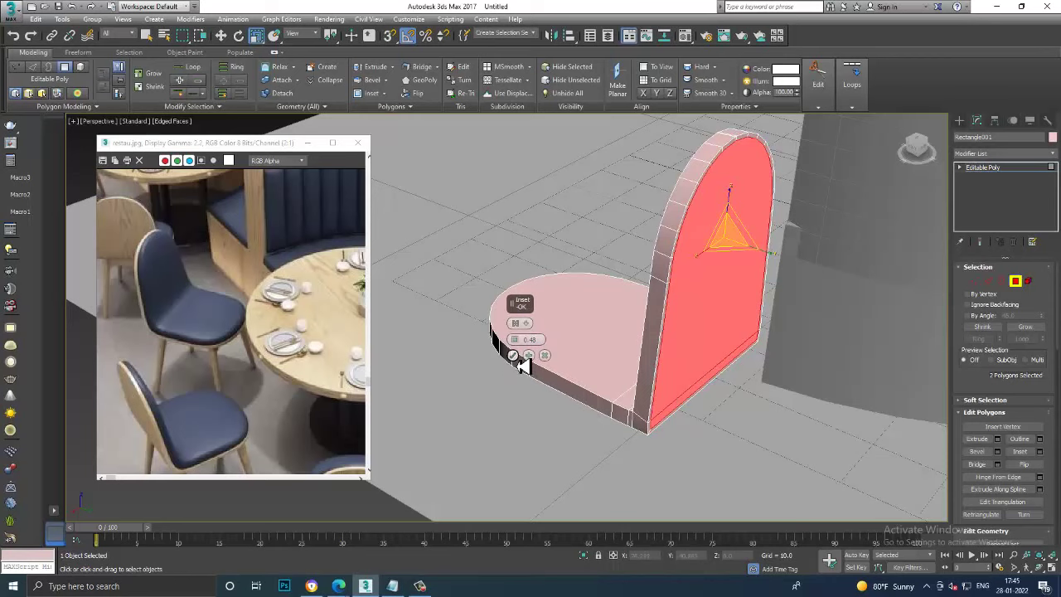
click(513, 356)
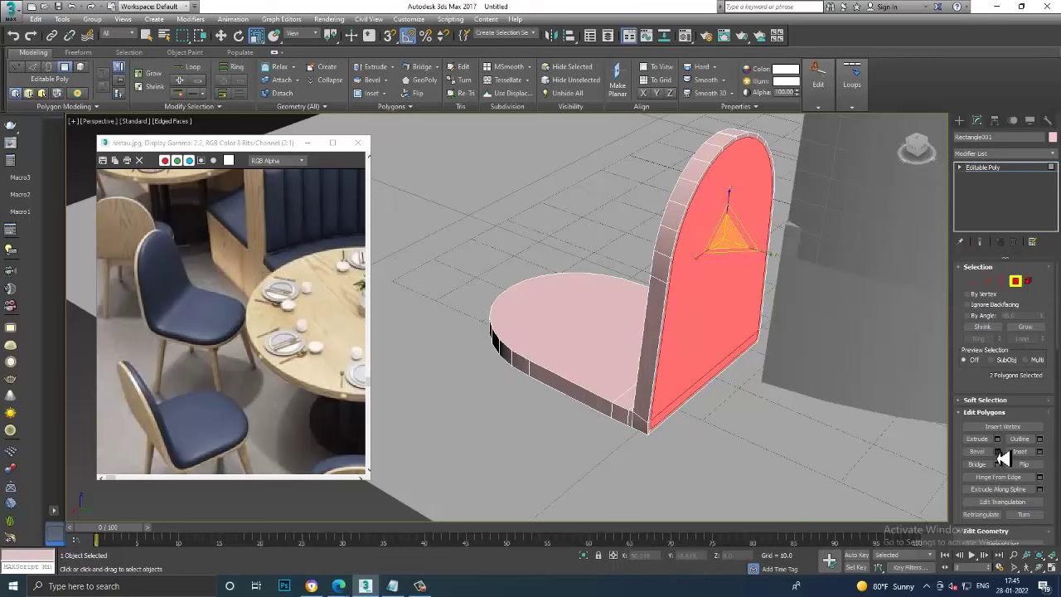
click(998, 451)
drag(514, 340, 546, 399)
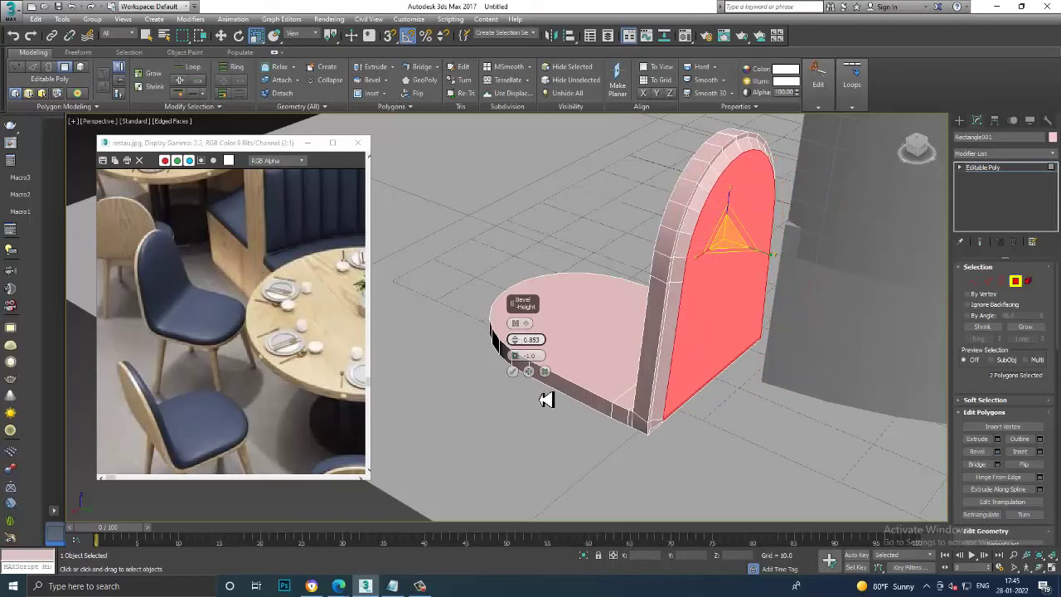
drag(527, 340, 520, 367)
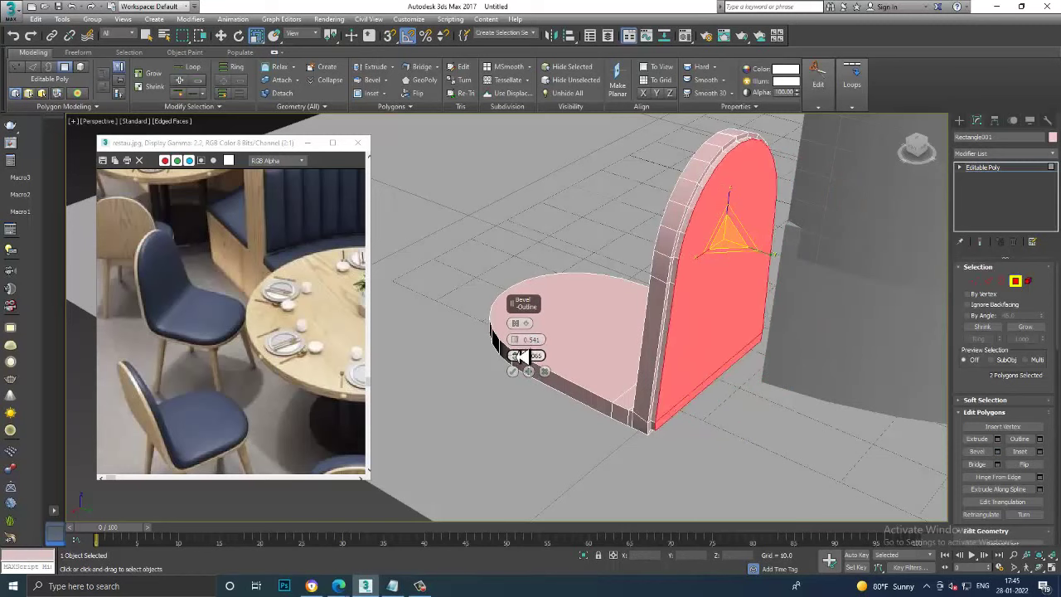
click(513, 370)
Add the seat's end face, then inset and bevel it (0.541 height, -0.276 outline)
mouse_move(703, 351)
alt+middle_down()
mouse_move(717, 289)
mouse_move(696, 347)
mouse_move(705, 274)
mouse_move(798, 277)
mouse_move(816, 260)
alt+middle_up()
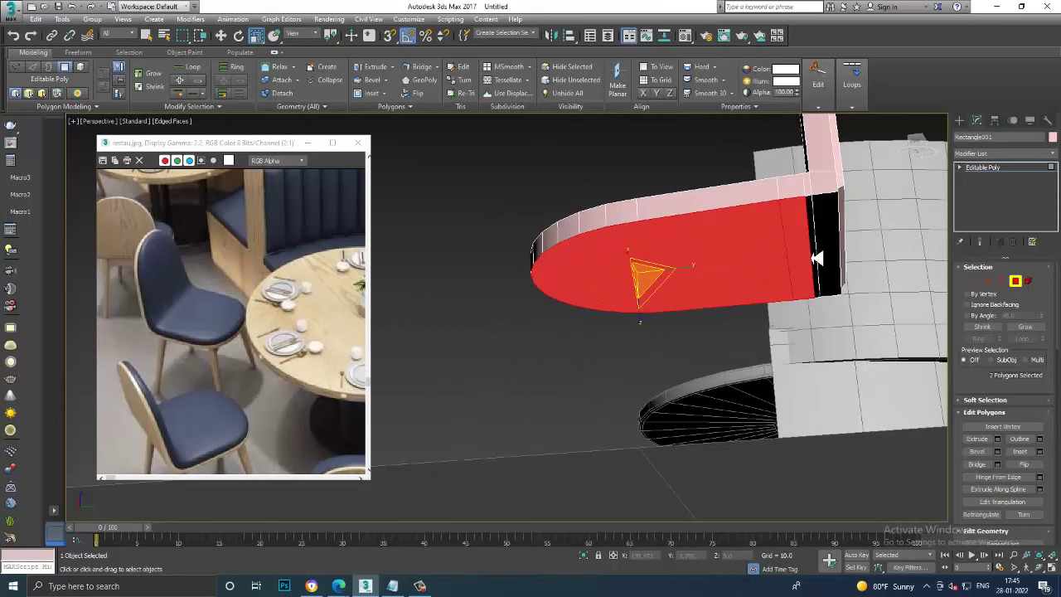
ctrl+click(821, 259)
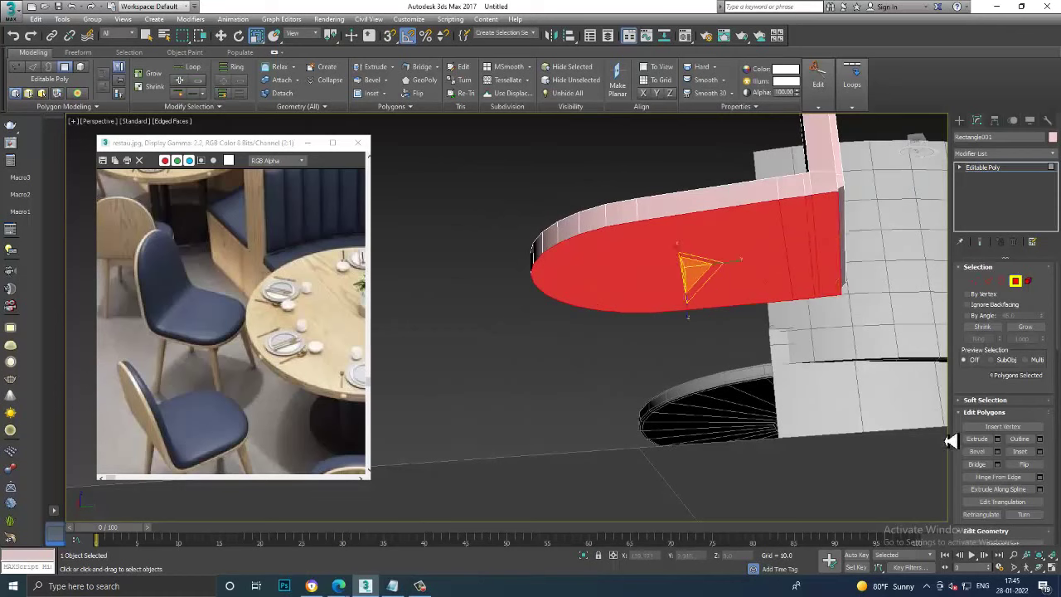
click(1041, 453)
click(512, 354)
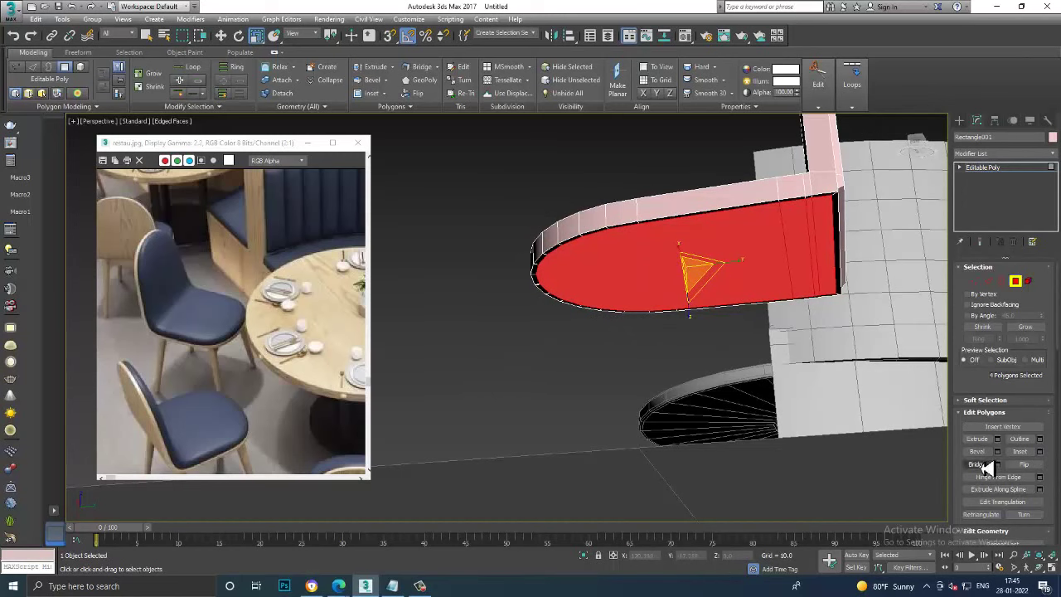
click(997, 452)
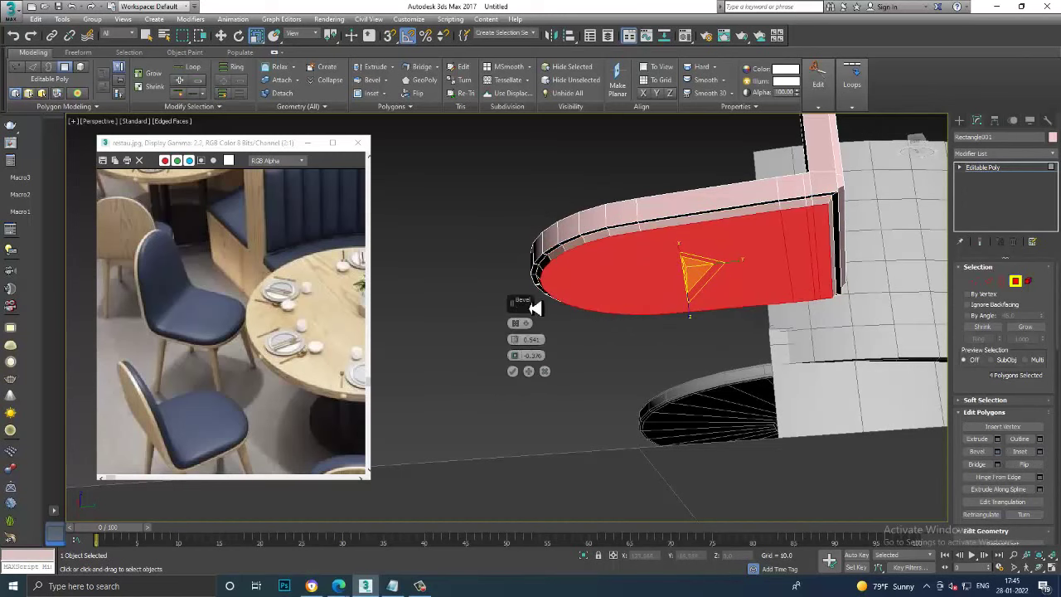
click(512, 372)
click(559, 355)
mouse_move(558, 355)
alt+middle_down()
mouse_move(663, 367)
mouse_move(635, 301)
mouse_move(669, 323)
mouse_move(669, 310)
mouse_move(644, 337)
alt+middle_up()
scroll(652, 326, up, 2)
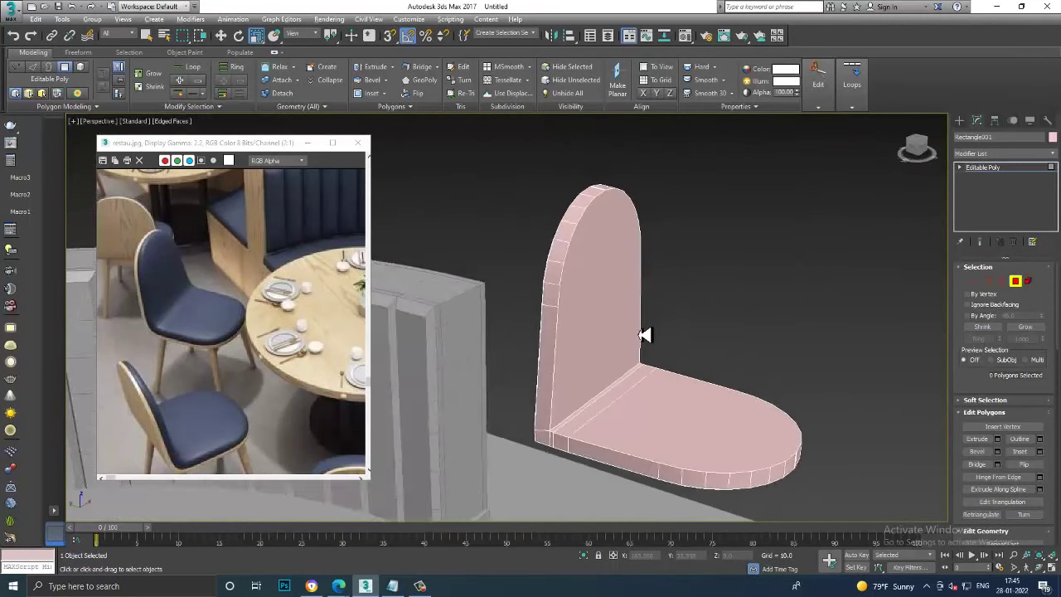
Select a vertical rim edge on the chair back in Edge mode and check it across viewports
scroll(644, 336, up, 1)
click(991, 282)
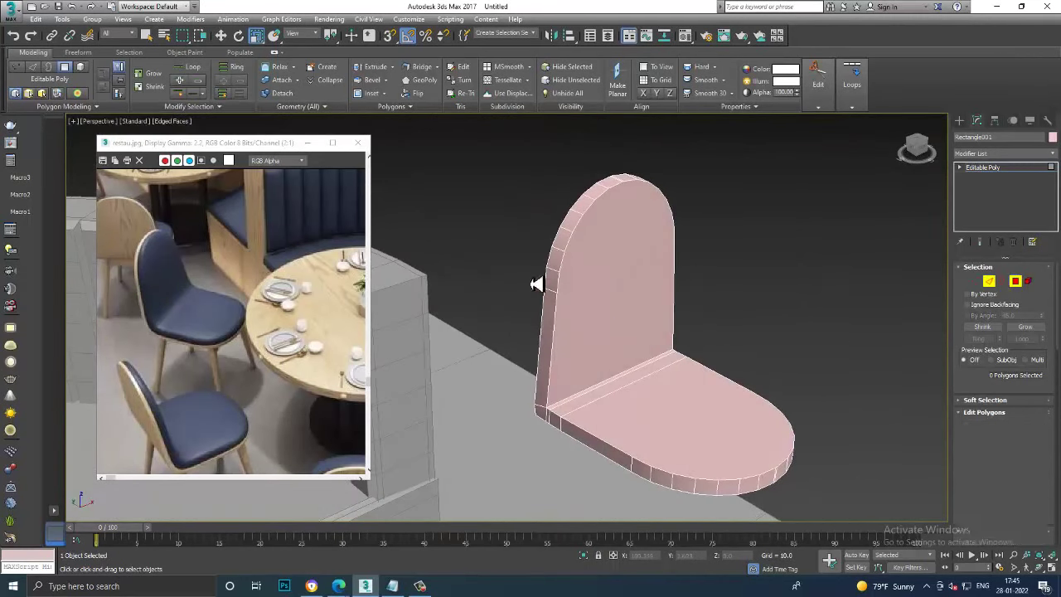
click(560, 322)
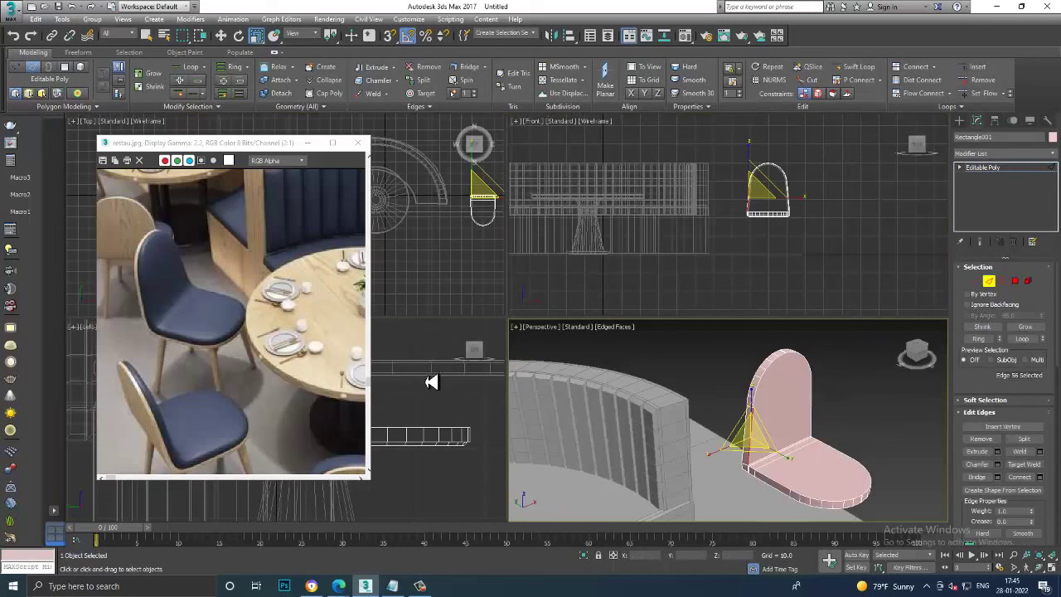
key(alt+w)
scroll(627, 284, up, 5)
scroll(588, 327, down, 2)
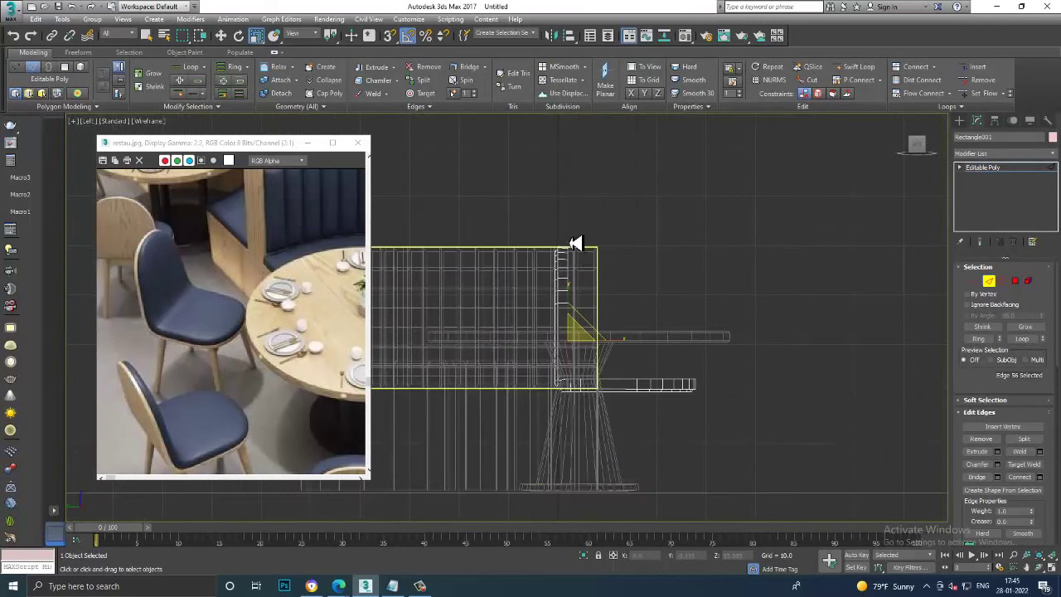
key(alt+w)
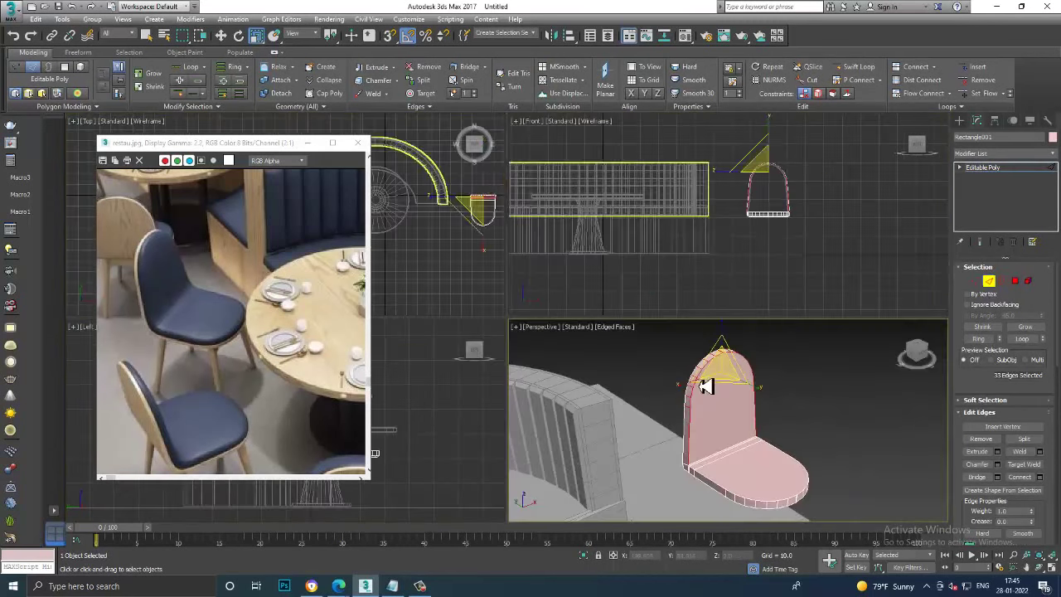
key(alt+w)
scroll(576, 322, up, 3)
key(alt+w)
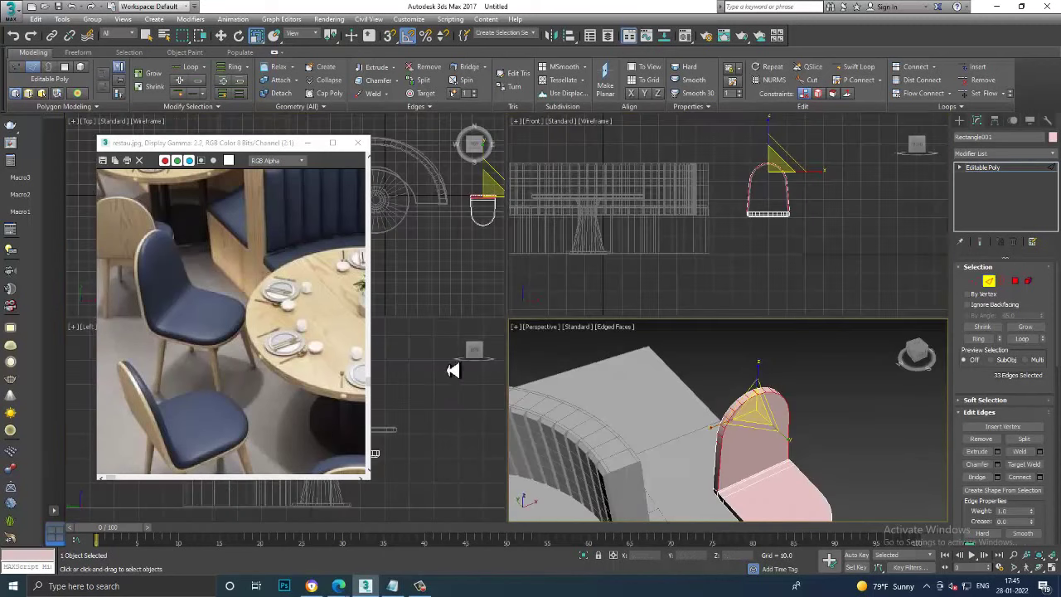
key(alt+w)
scroll(567, 280, up, 2)
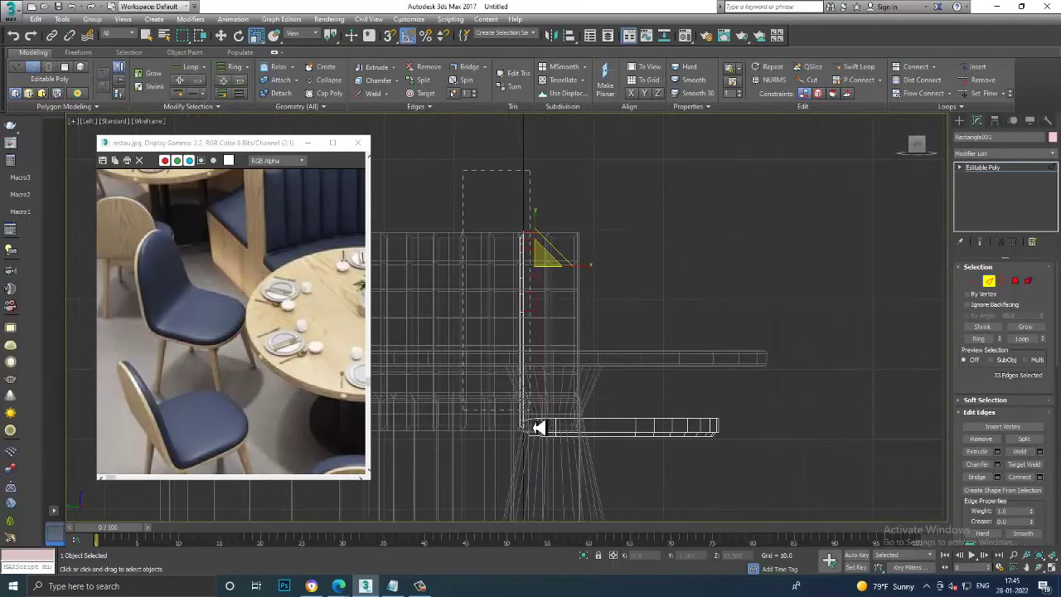
key(alt+w)
key(alt+w)
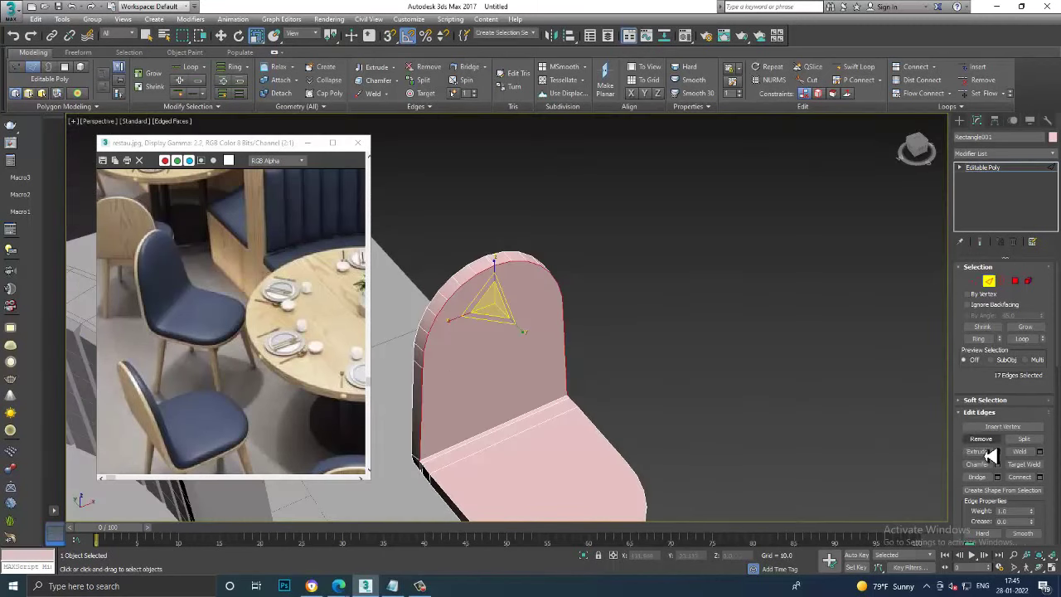
click(997, 464)
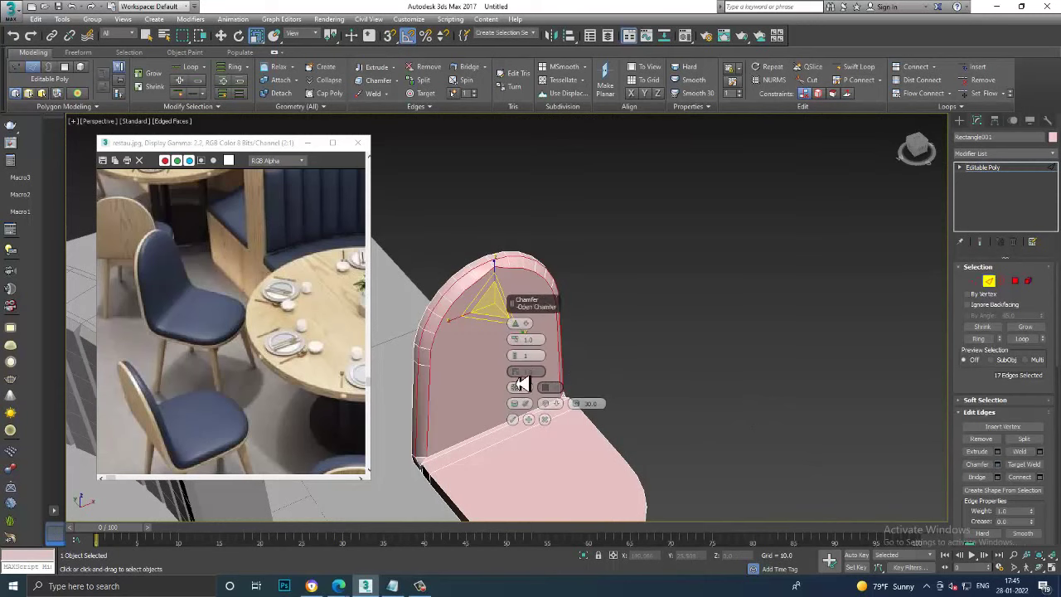
drag(516, 340, 520, 348)
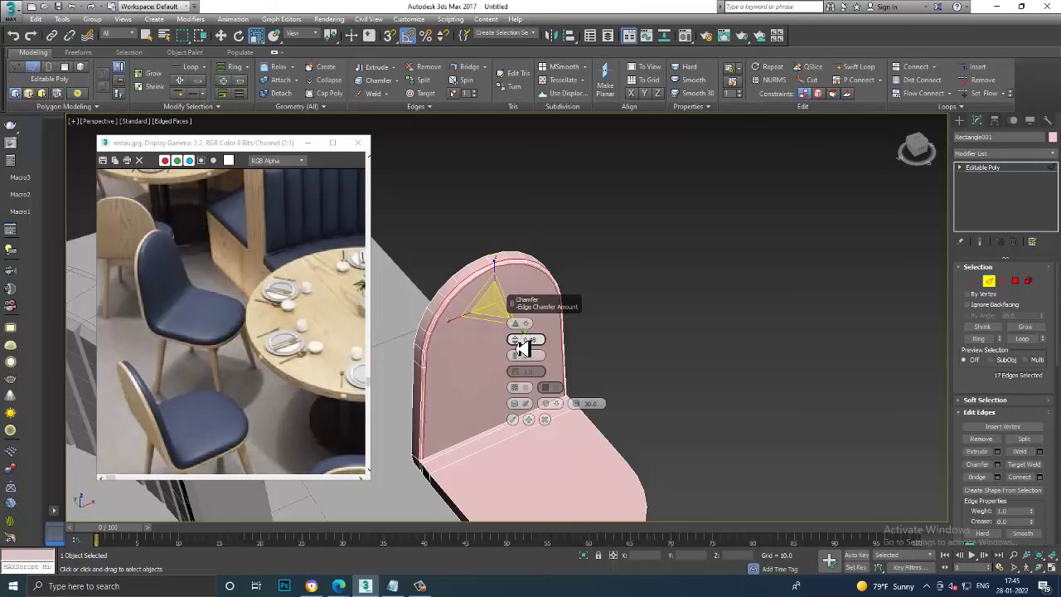
scroll(486, 277, up, 2)
scroll(481, 276, up, 1)
scroll(473, 256, up, 2)
scroll(514, 301, up, 2)
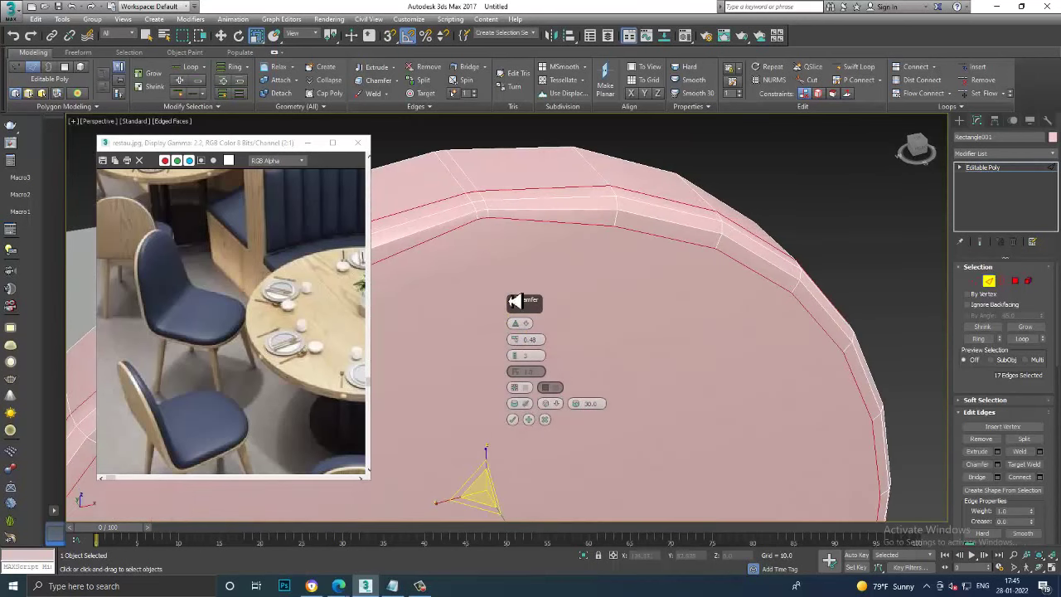
click(545, 418)
mouse_move(530, 291)
alt+middle_down()
mouse_move(539, 336)
mouse_move(526, 304)
alt+middle_up()
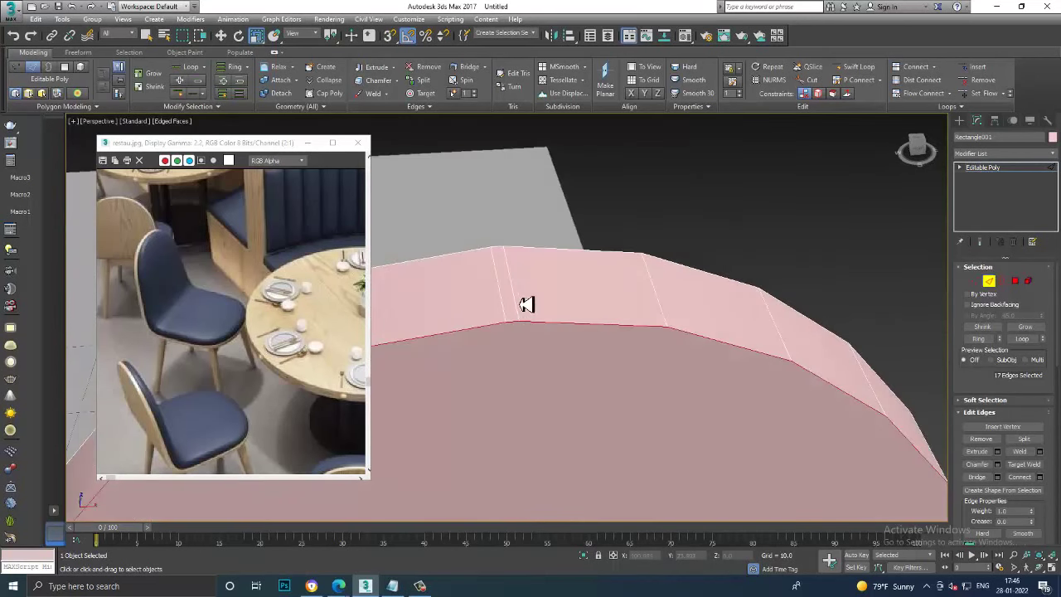
click(520, 306)
click(520, 306)
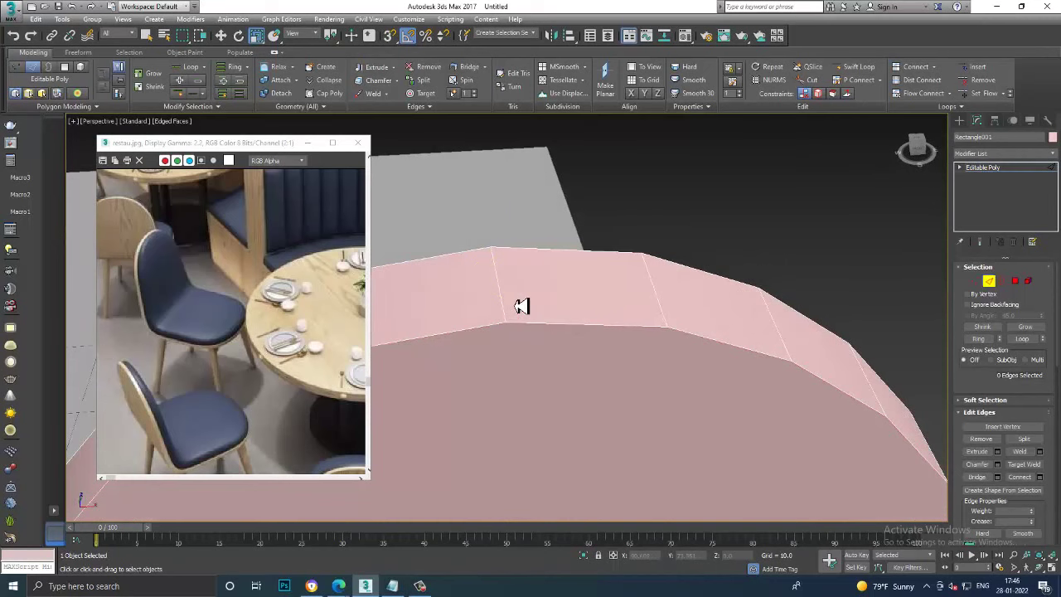
Select the vertical edges along the chair back in the side wireframe view
click(597, 332)
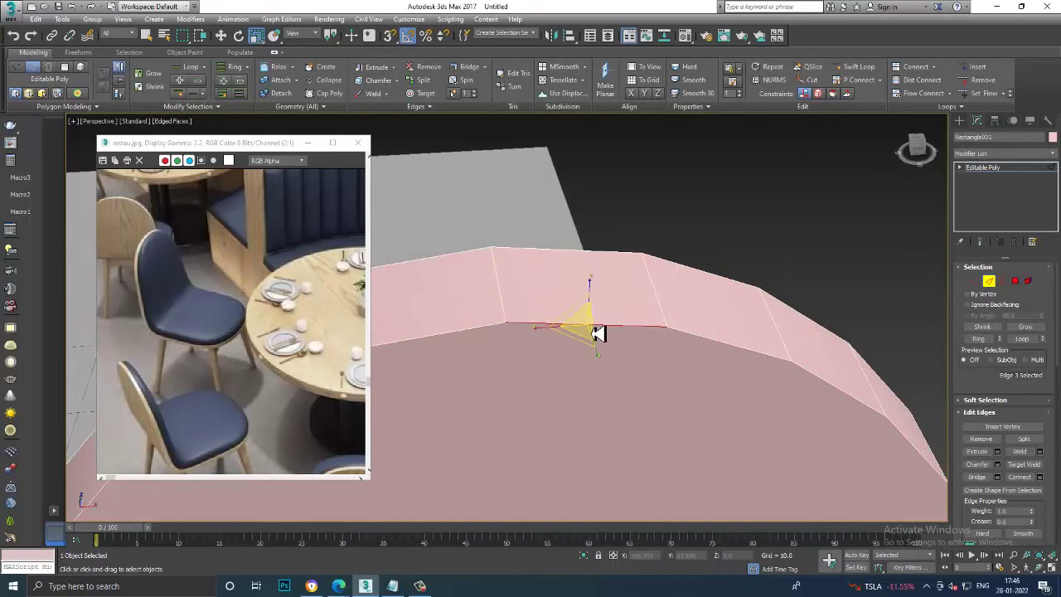
alt+middle_drag(596, 331, 597, 349)
key(alt+w)
right_click(457, 433)
key(alt+w)
middle_drag(475, 390, 534, 415)
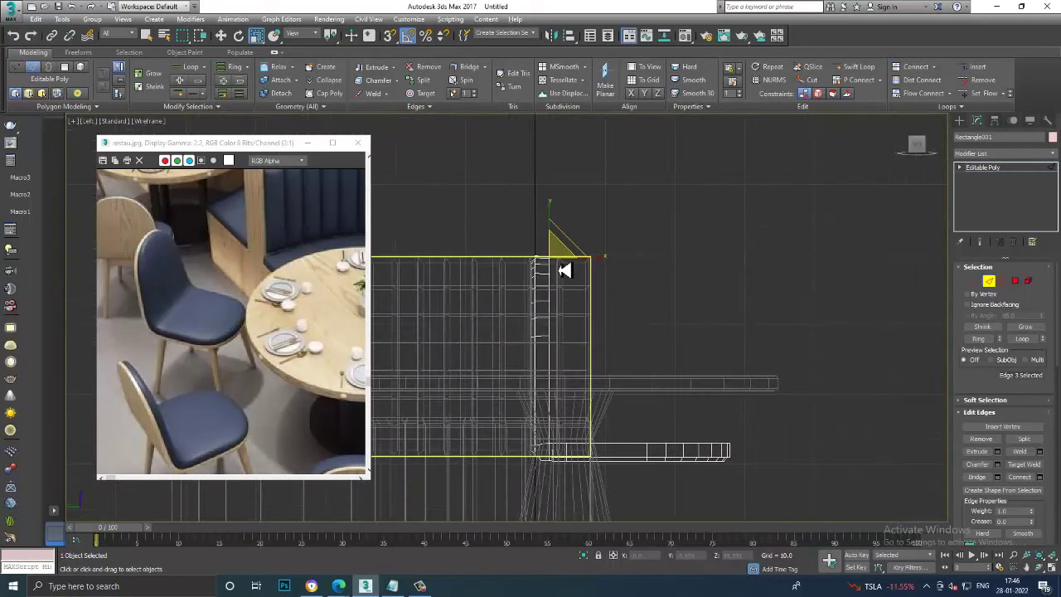
click(524, 293)
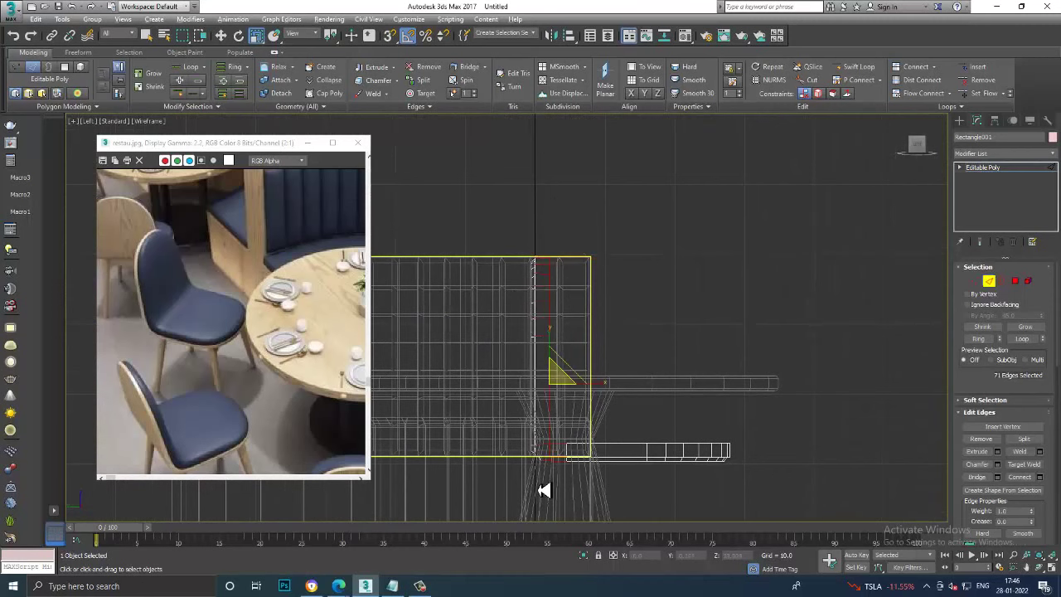
scroll(539, 452, up, 1)
double_click(555, 446)
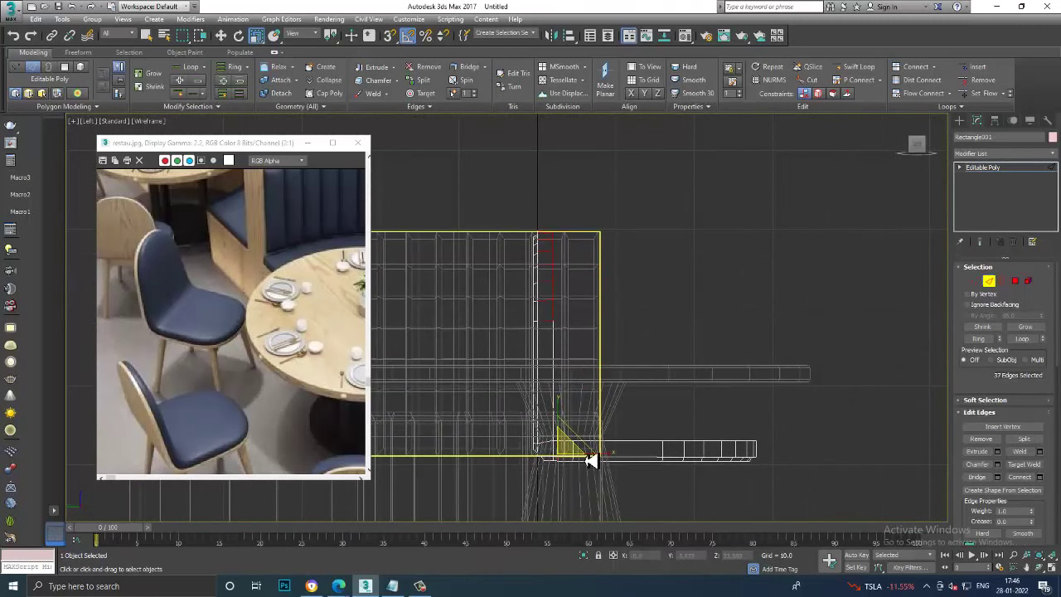
key(alt+w)
key(alt+w)
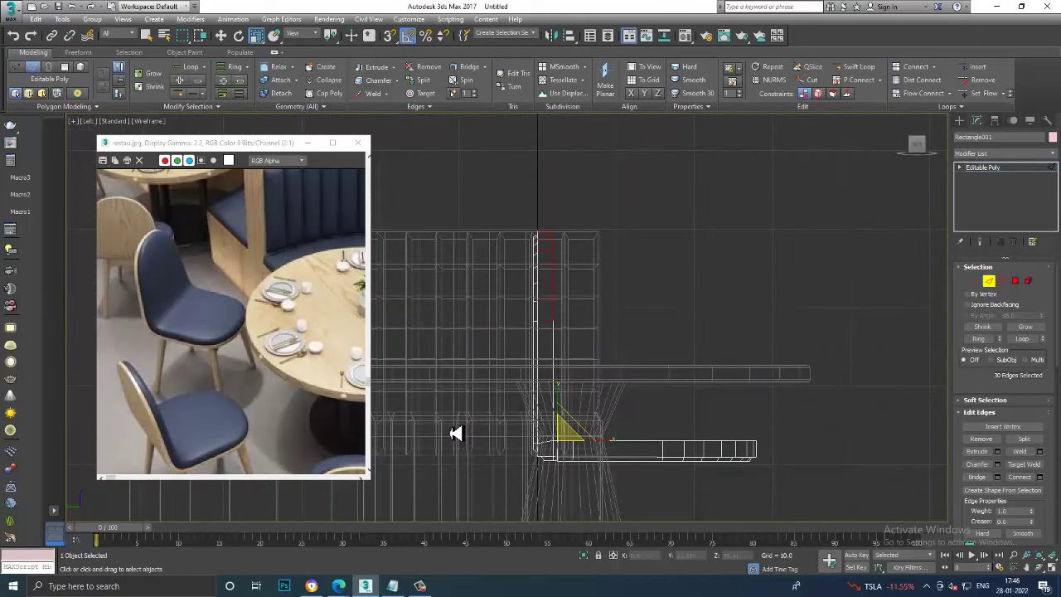
key(alt+w)
key(alt+w)
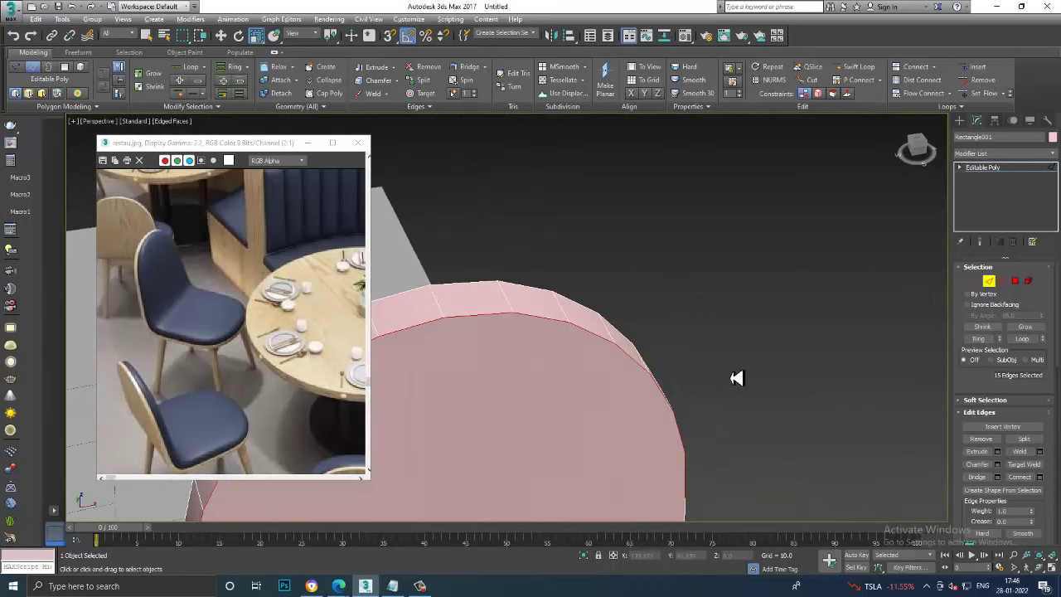
Chamfer the arched back's rim edges by 0.48
mouse_move(737, 376)
alt+middle_down()
mouse_move(694, 421)
mouse_move(721, 344)
mouse_move(748, 324)
mouse_move(528, 389)
alt+middle_up()
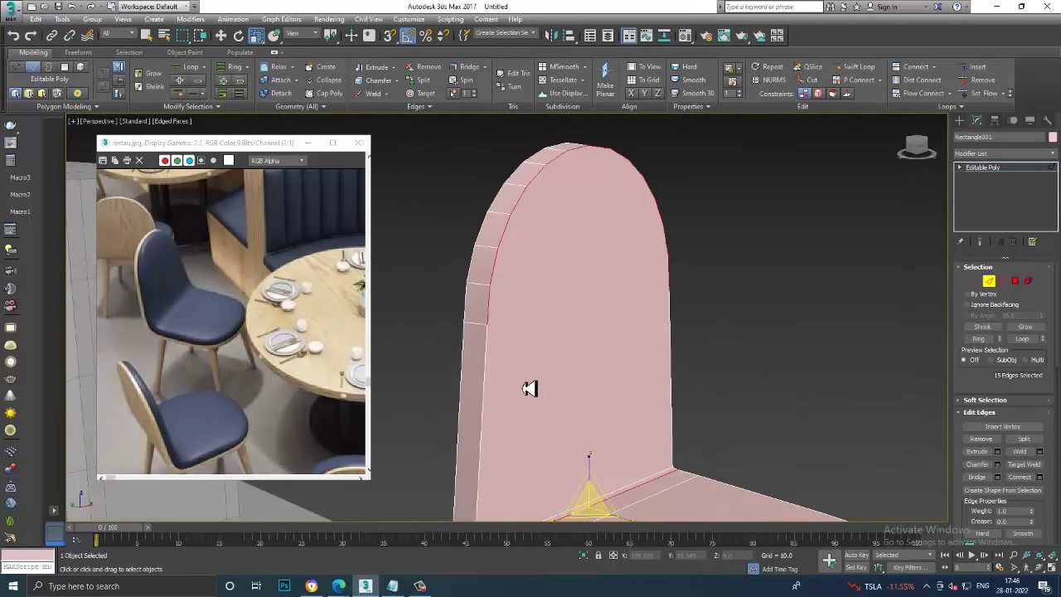
scroll(677, 359, down, 3)
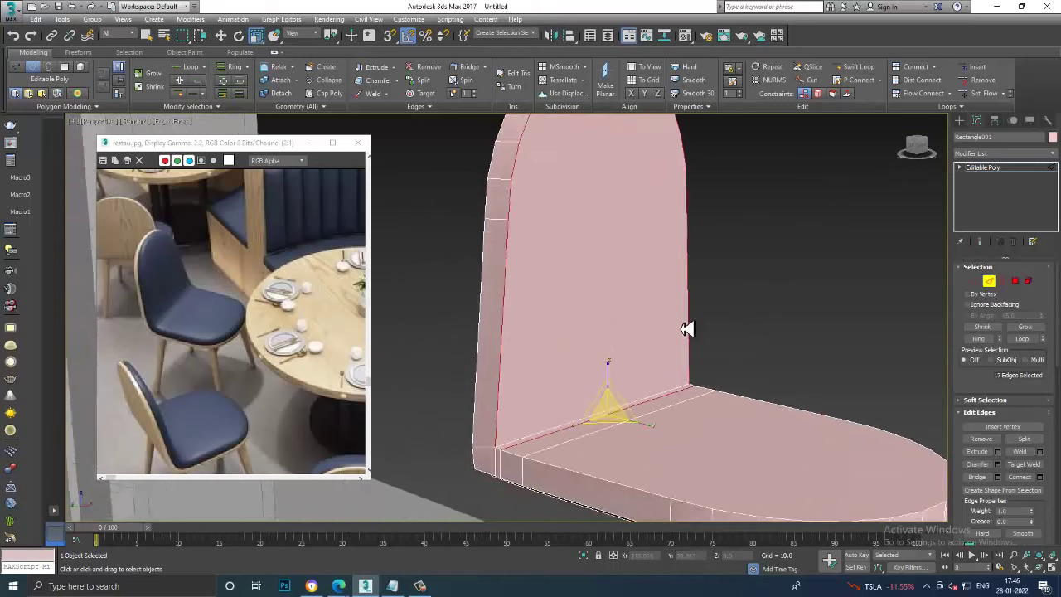
click(630, 406)
scroll(687, 390, up, 4)
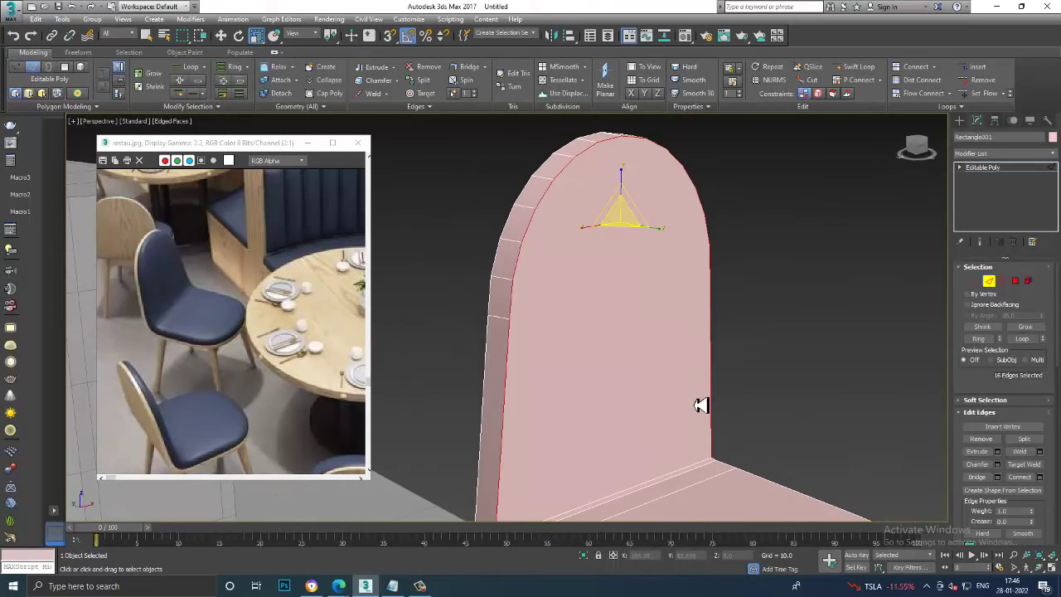
click(997, 464)
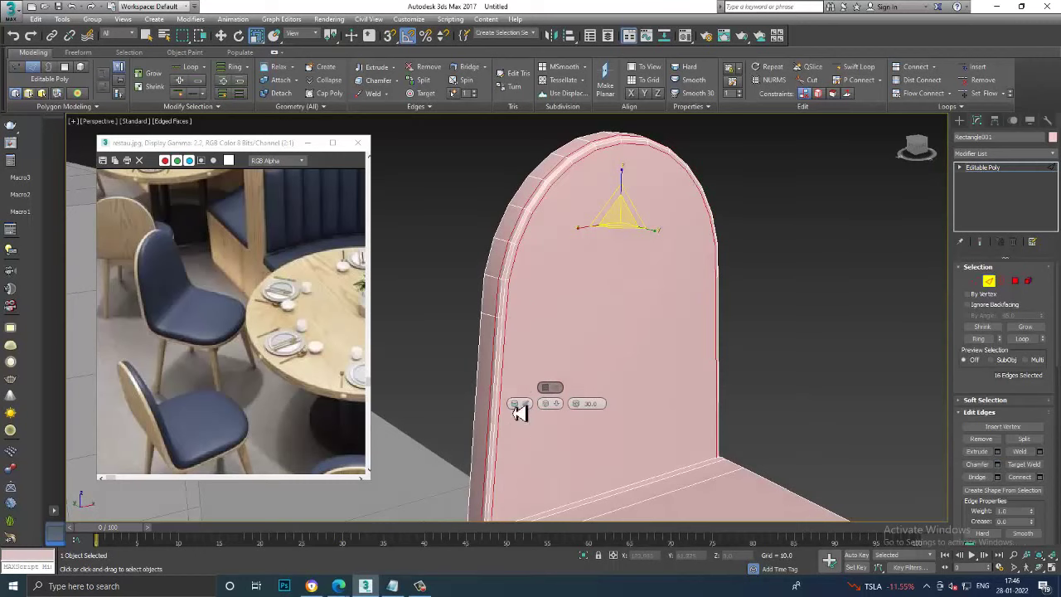
click(512, 419)
scroll(580, 346, down, 4)
scroll(616, 384, up, 5)
scroll(574, 380, up, 2)
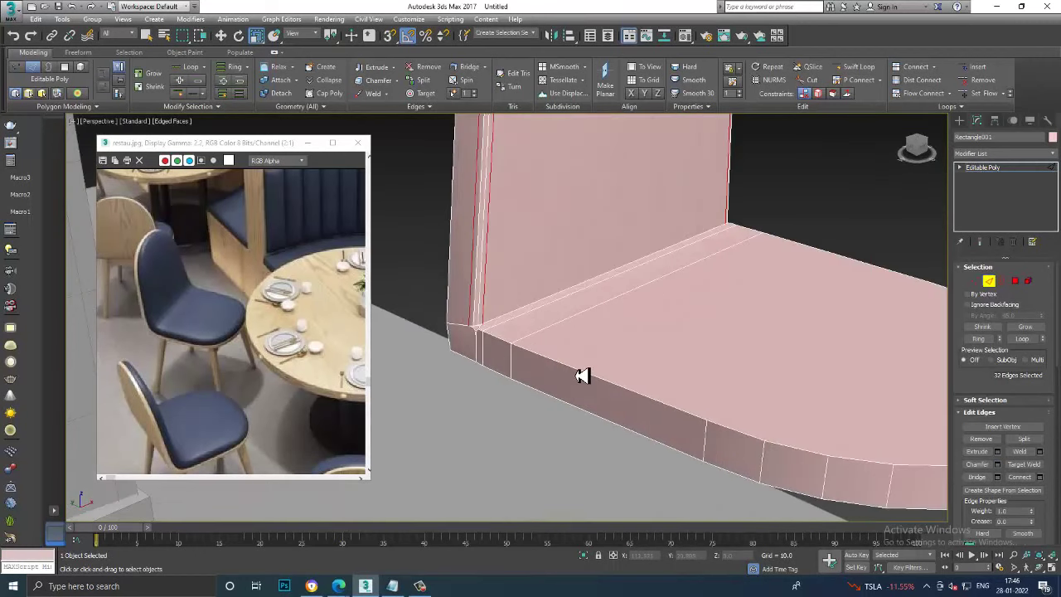
Select edge loops along the seat's front corner
double_click(580, 379)
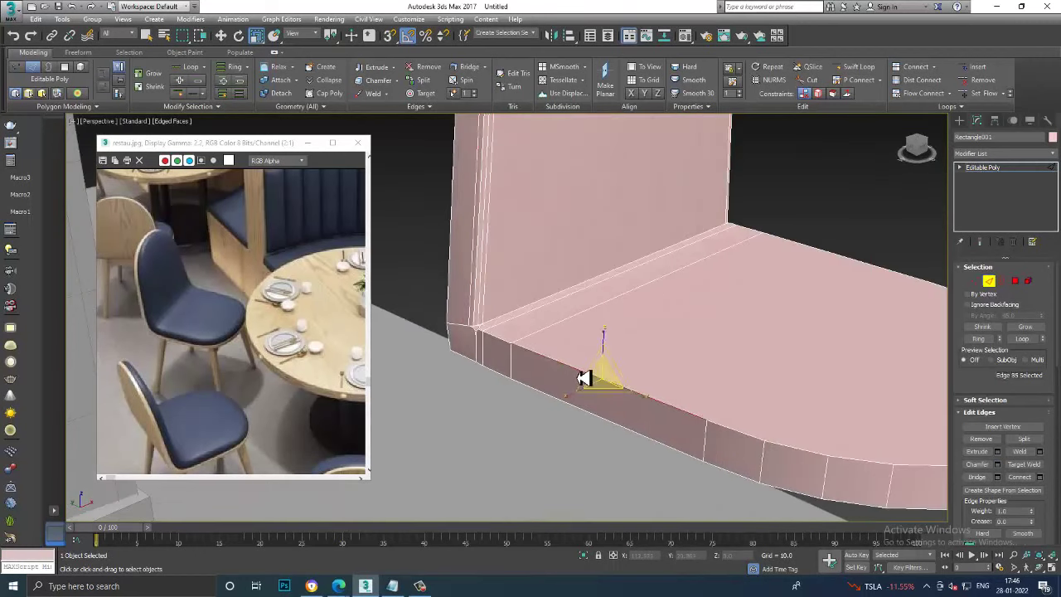
double_click(803, 465)
scroll(769, 336, up, 4)
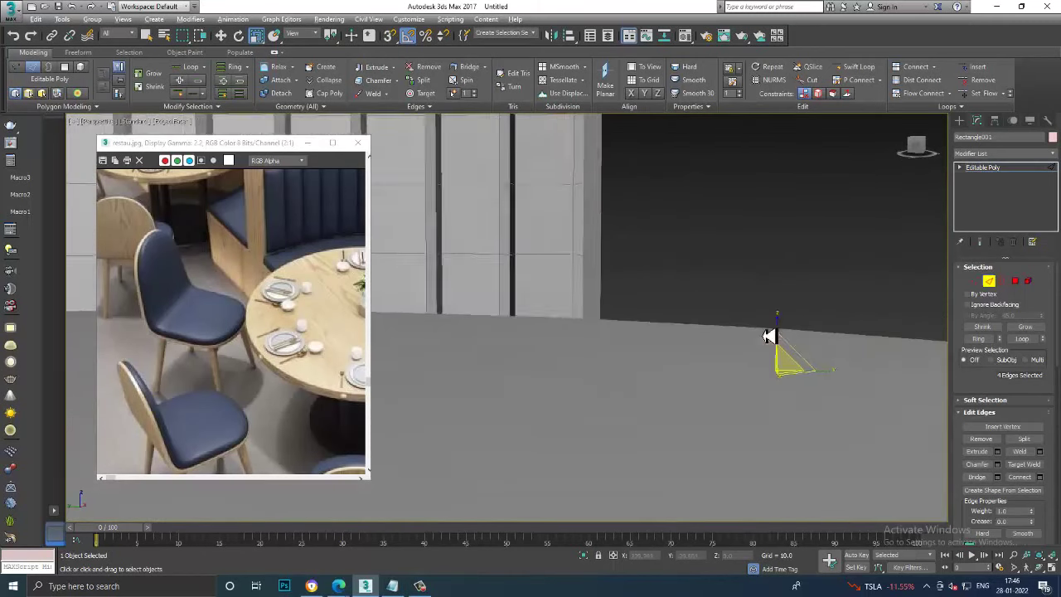
scroll(769, 336, down, 4)
Save the scene to the Desktop as restauuu.max
key(ctrl+s)
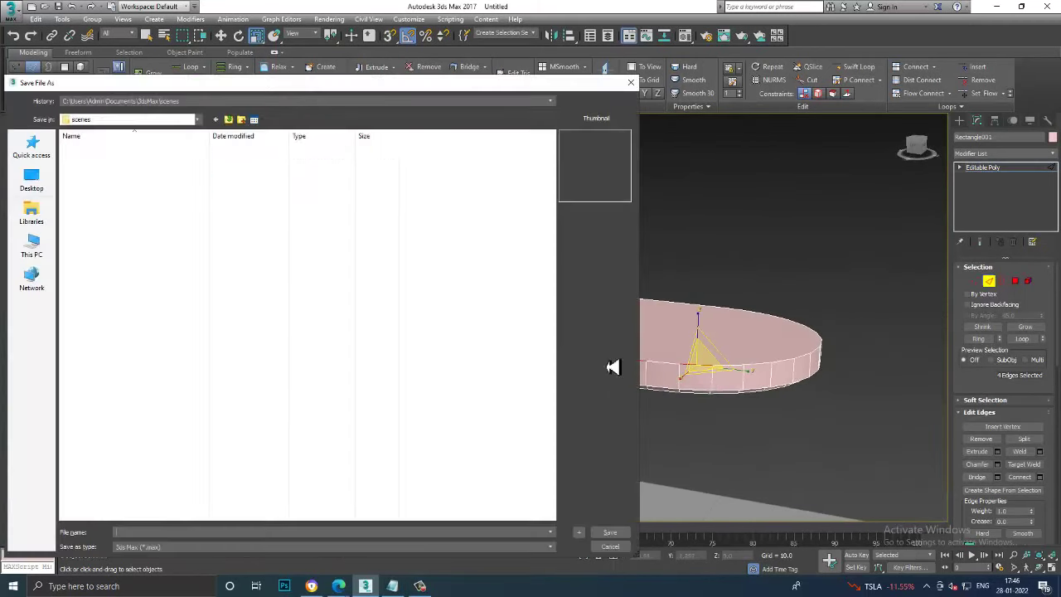
click(32, 181)
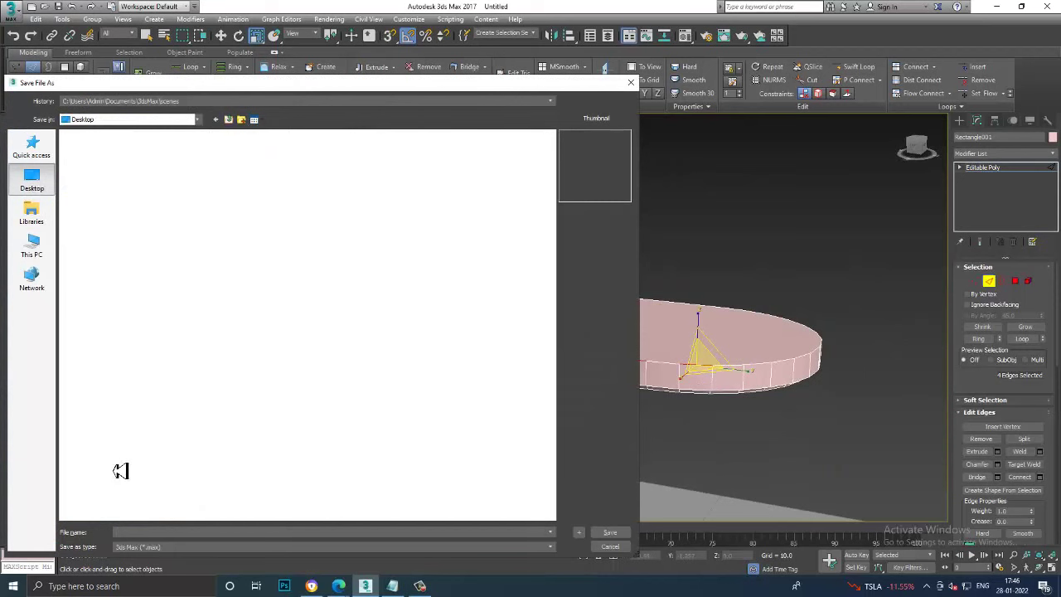
double_click(153, 534)
text(resta)
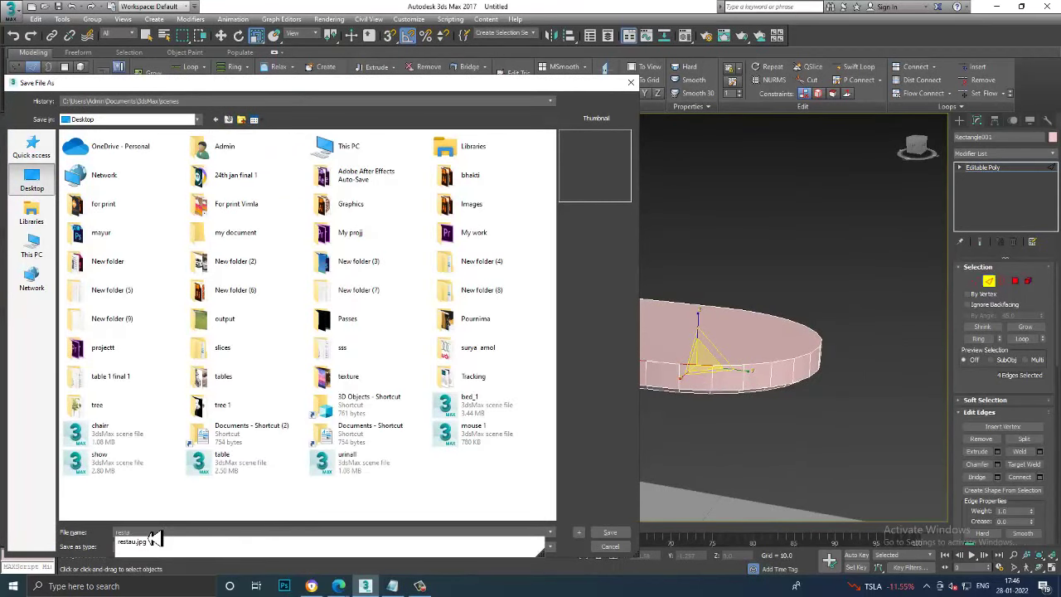
text(ura)
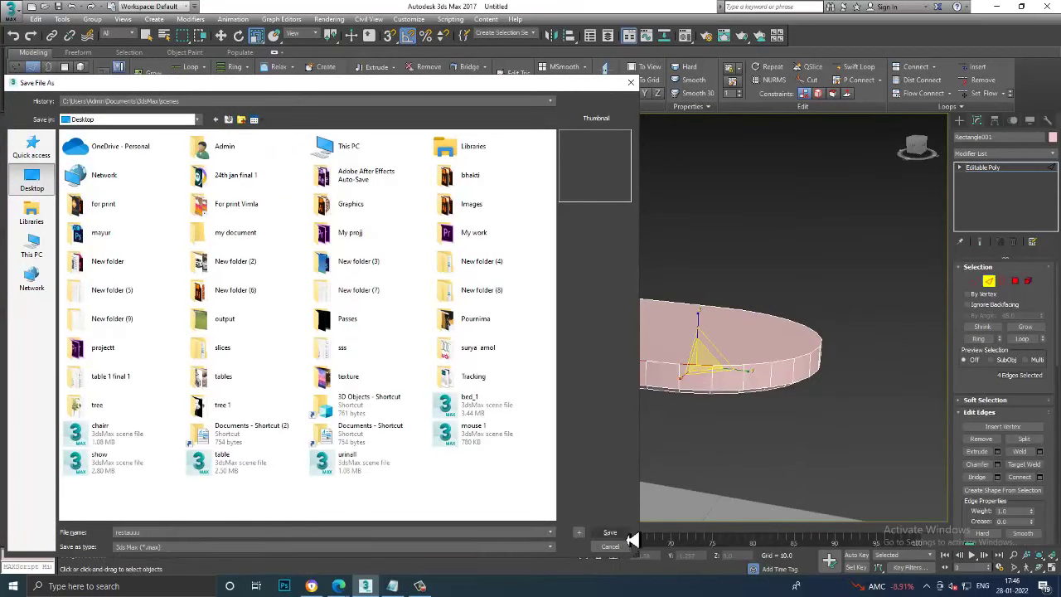
click(629, 534)
click(423, 586)
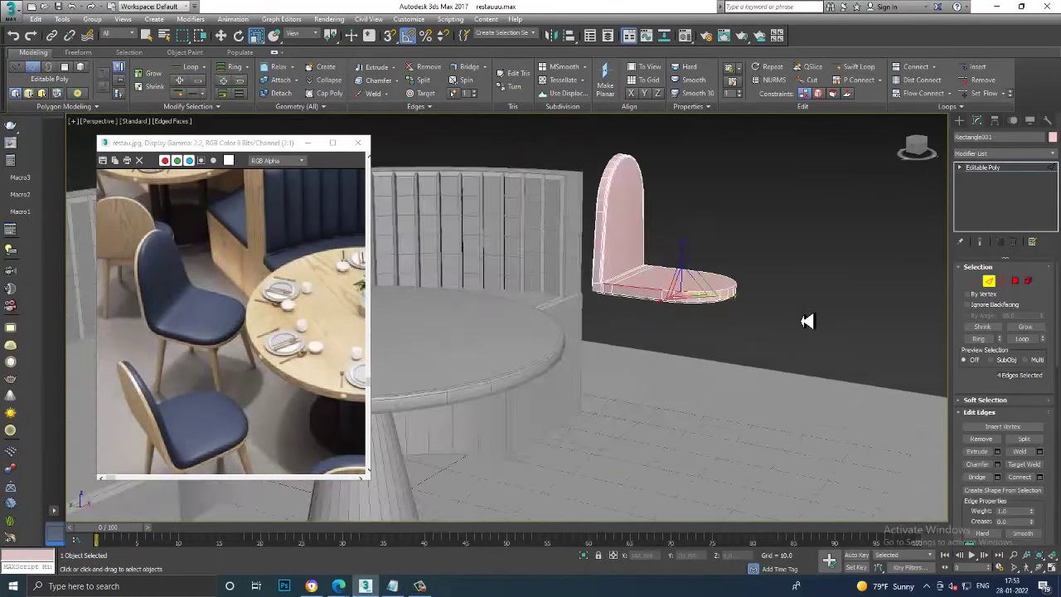
In the Left view, rotate and shift the backrest's upper vertices to recline the back
scroll(769, 300, up, 3)
key(alt+w)
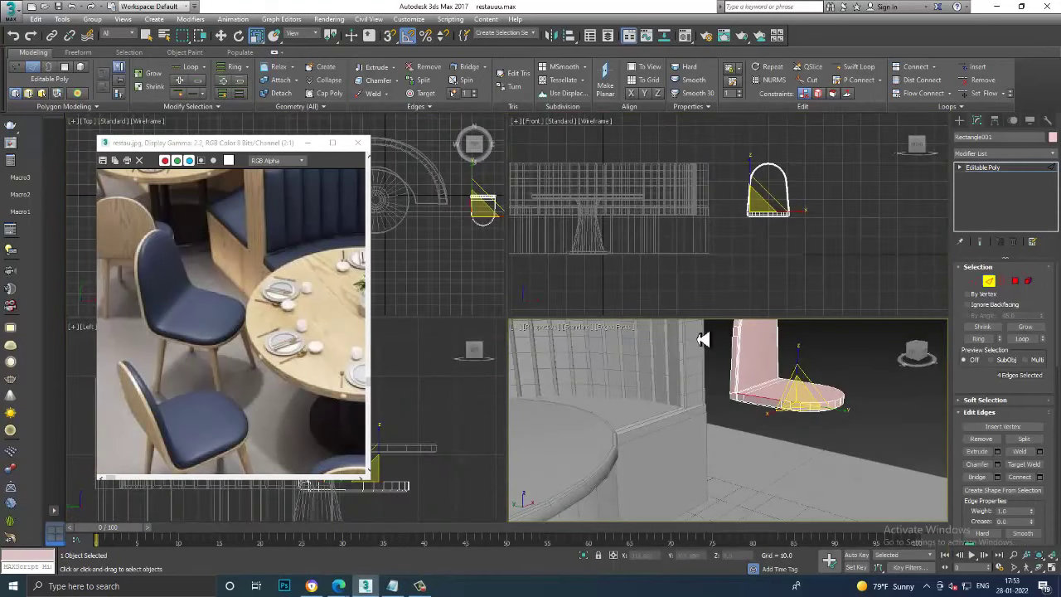
click(438, 428)
key(alt+w)
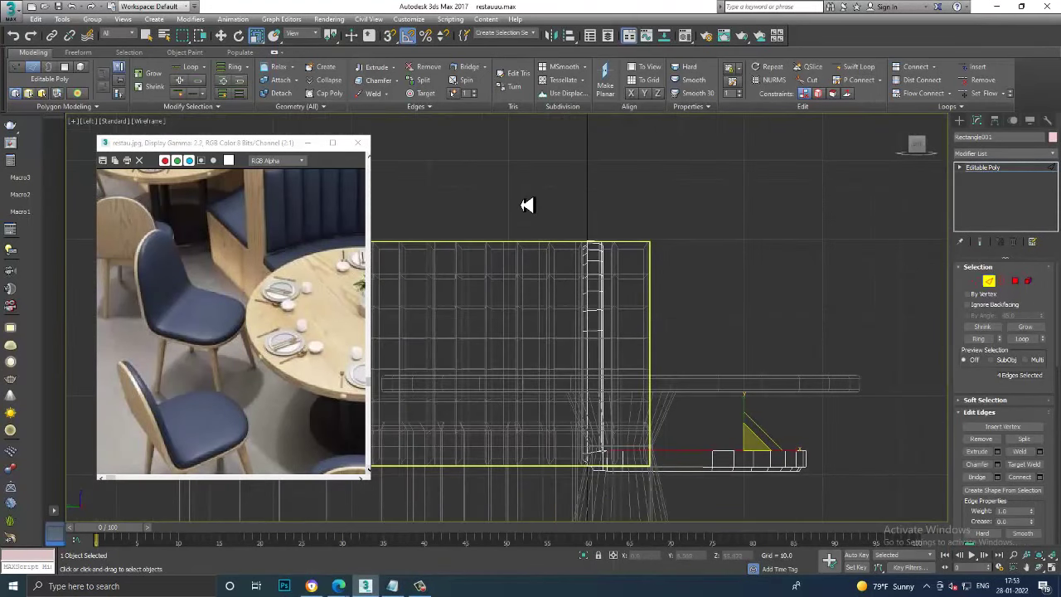
key(1)
drag(580, 232, 642, 308)
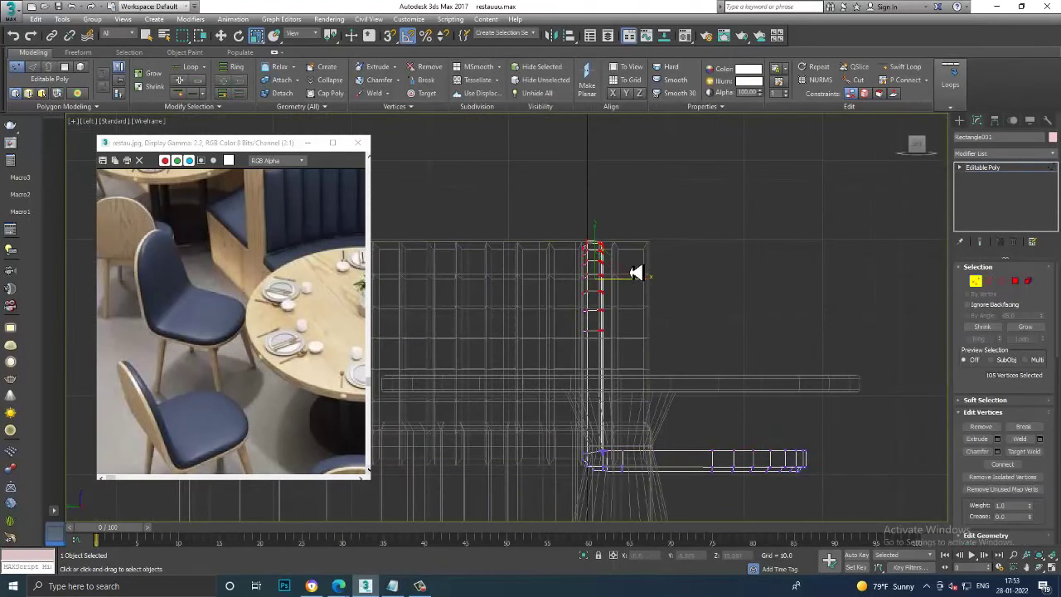
key(e)
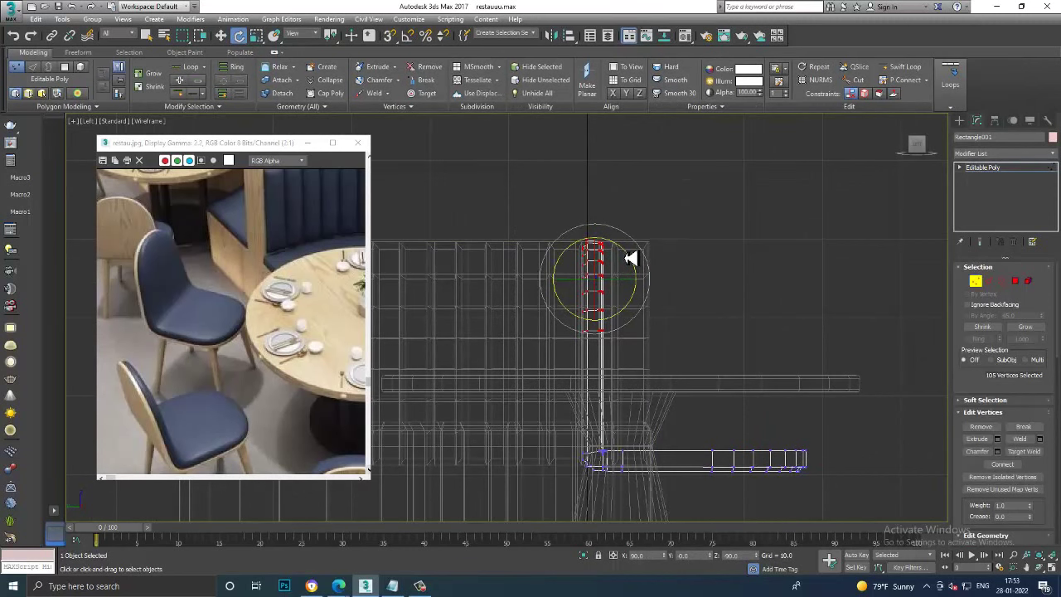
key(w)
mouse_move(638, 285)
mouse_down()
mouse_move(627, 284)
mouse_move(634, 310)
mouse_move(669, 273)
mouse_up()
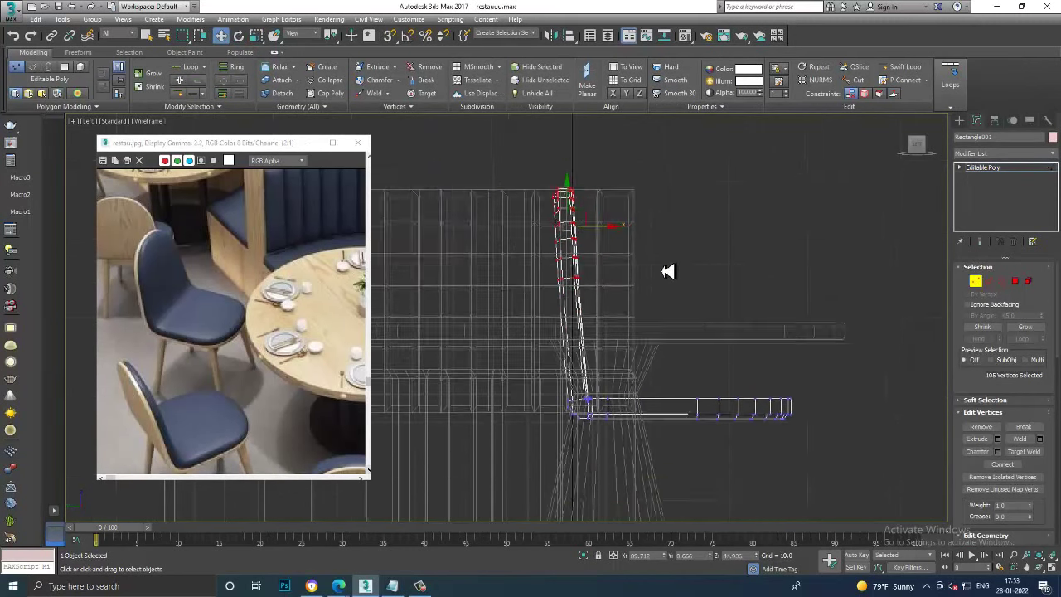
key(alt+w)
key(alt+w)
scroll(766, 241, up, 2)
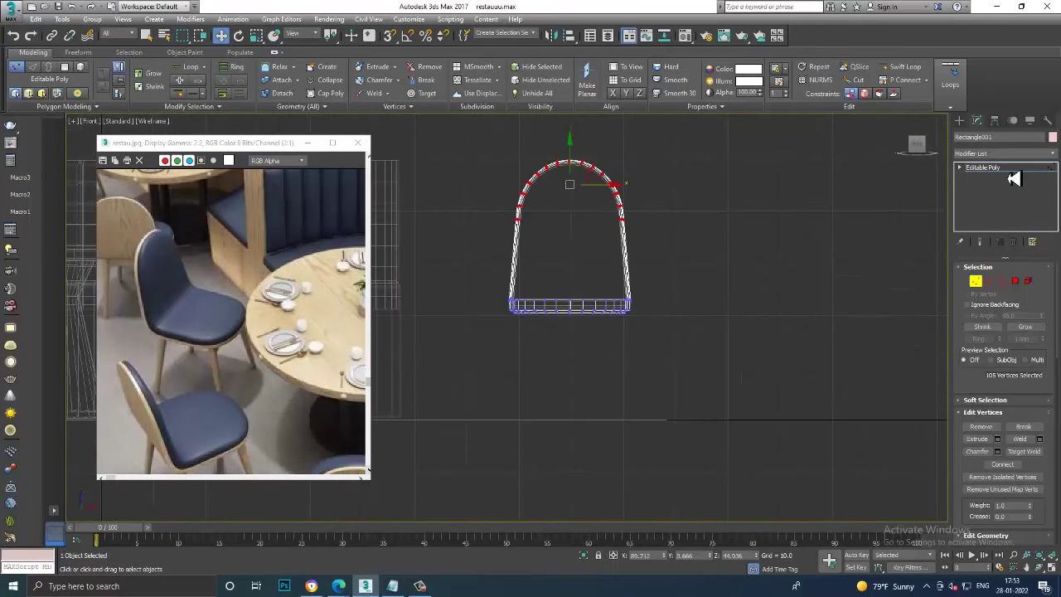
Draw a slanted leg line down from the seat's lower-left corner
click(960, 121)
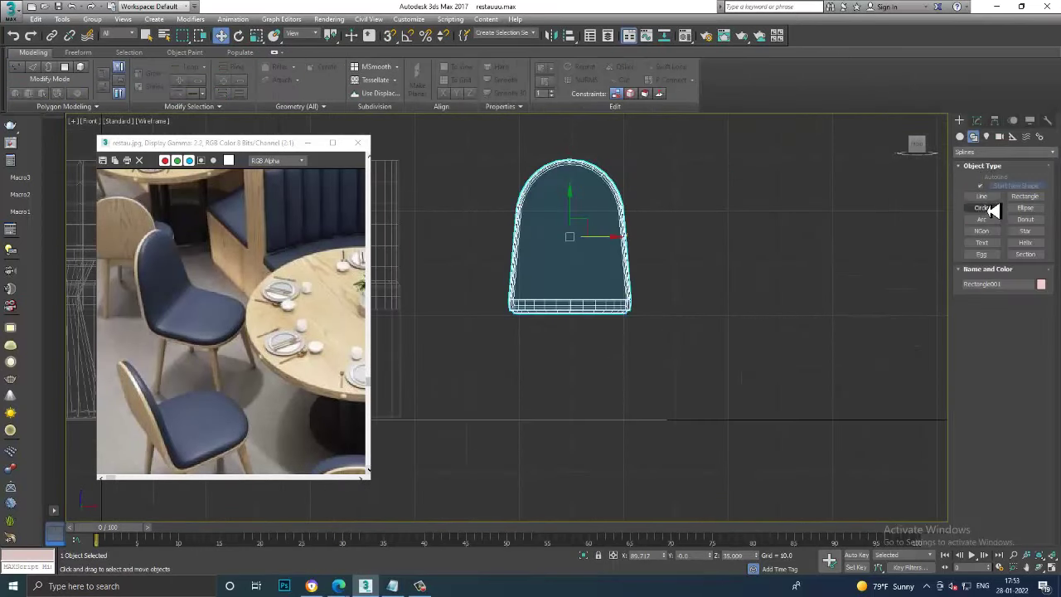
click(986, 197)
click(522, 308)
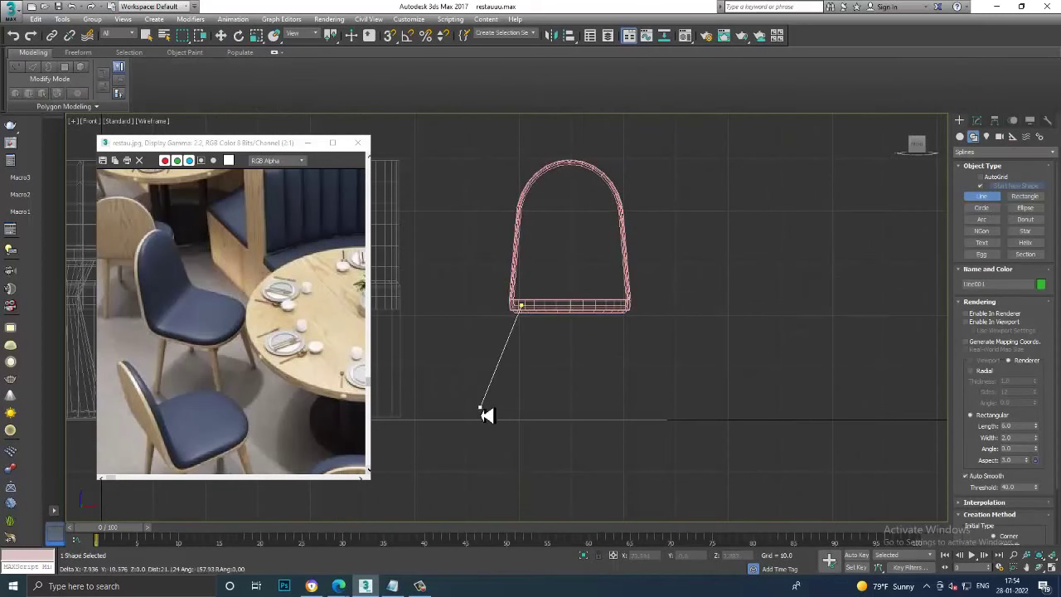
key(w)
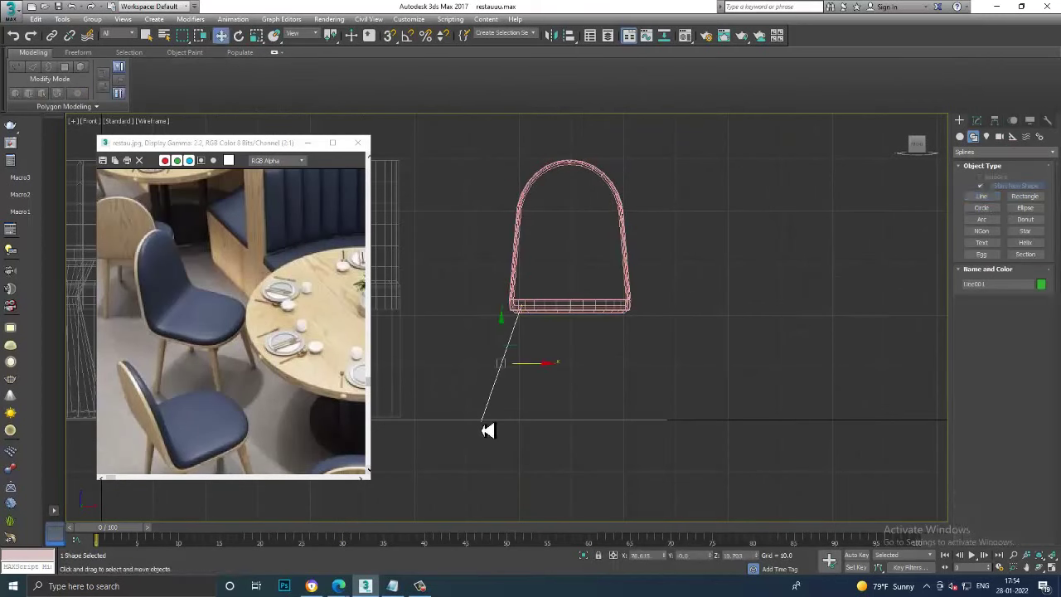
Render the line in the viewport as a round tube with 1.26 radial thickness
click(977, 122)
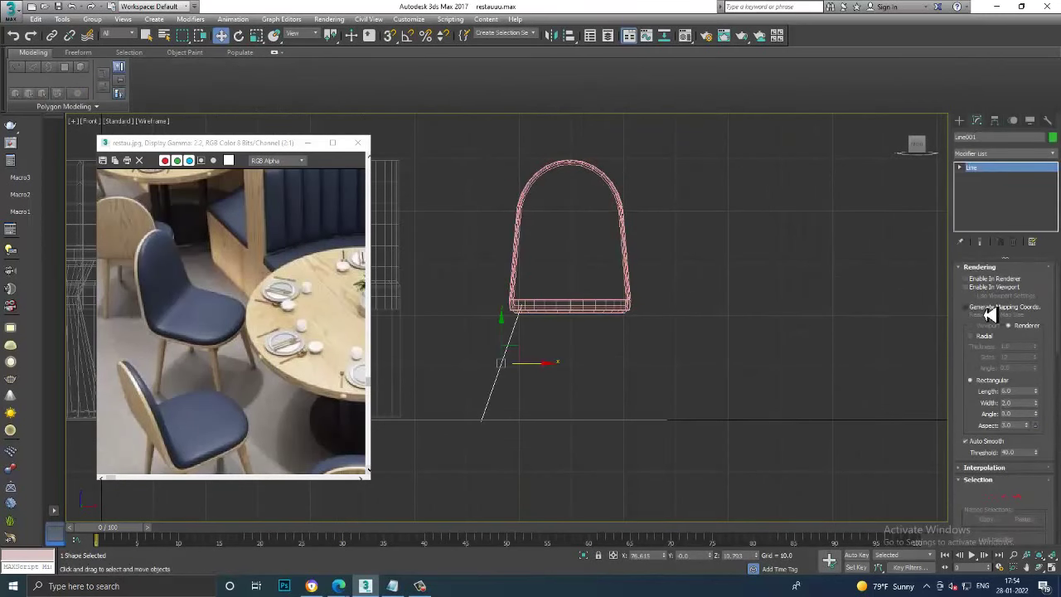
click(982, 288)
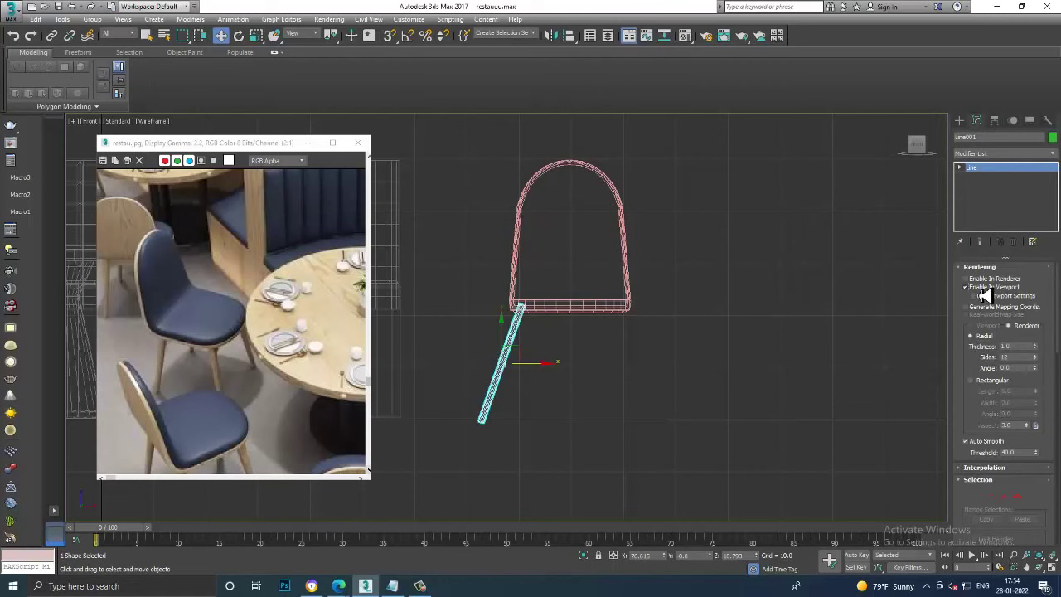
scroll(539, 374, up, 2)
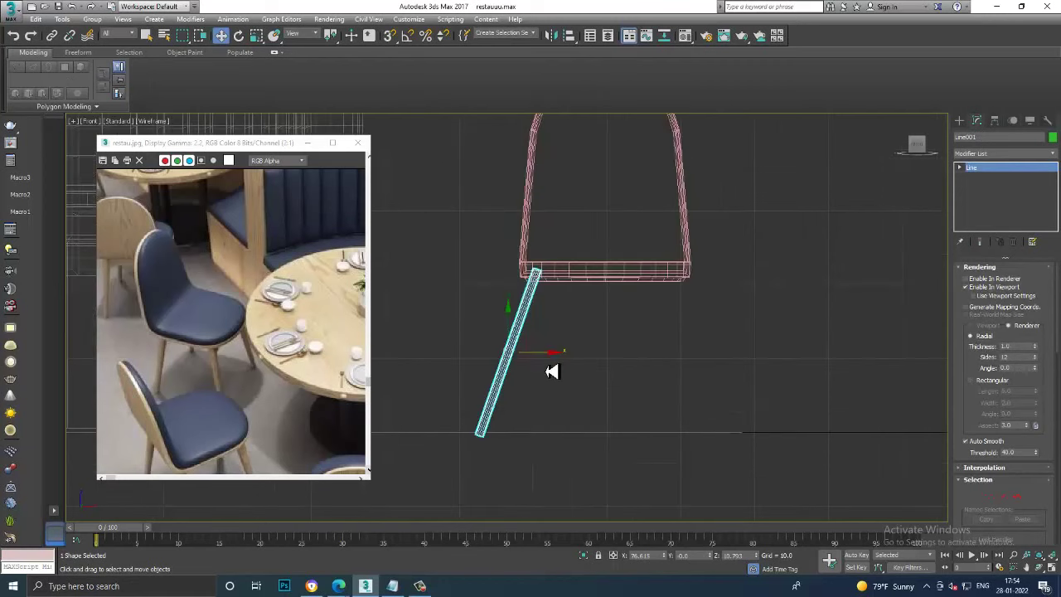
drag(1036, 348, 1036, 339)
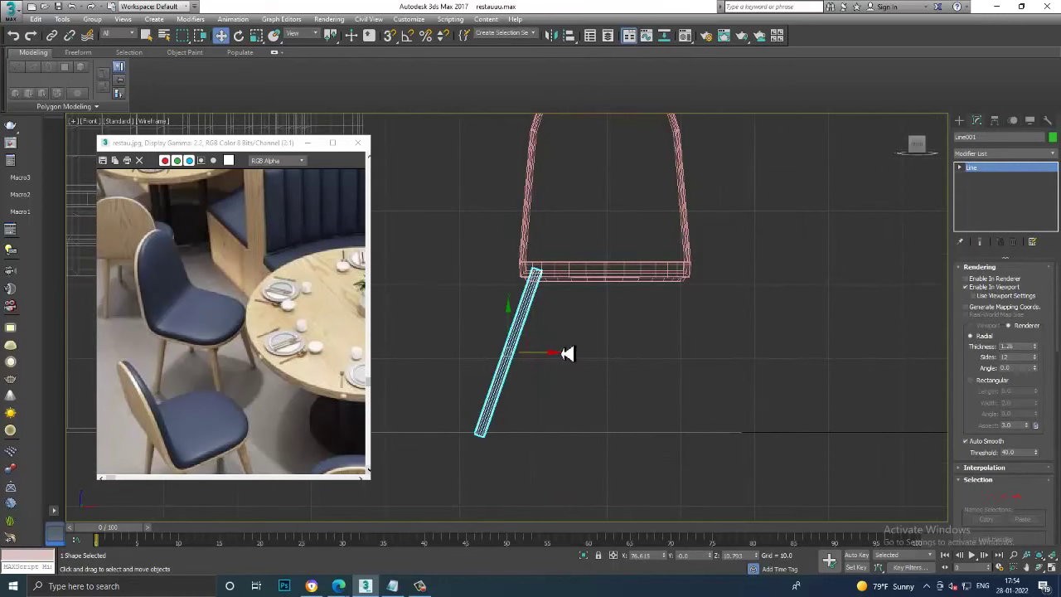
Convert the leg to Editable Poly and scale its bottom vertices down to taper the foot
right_click(510, 353)
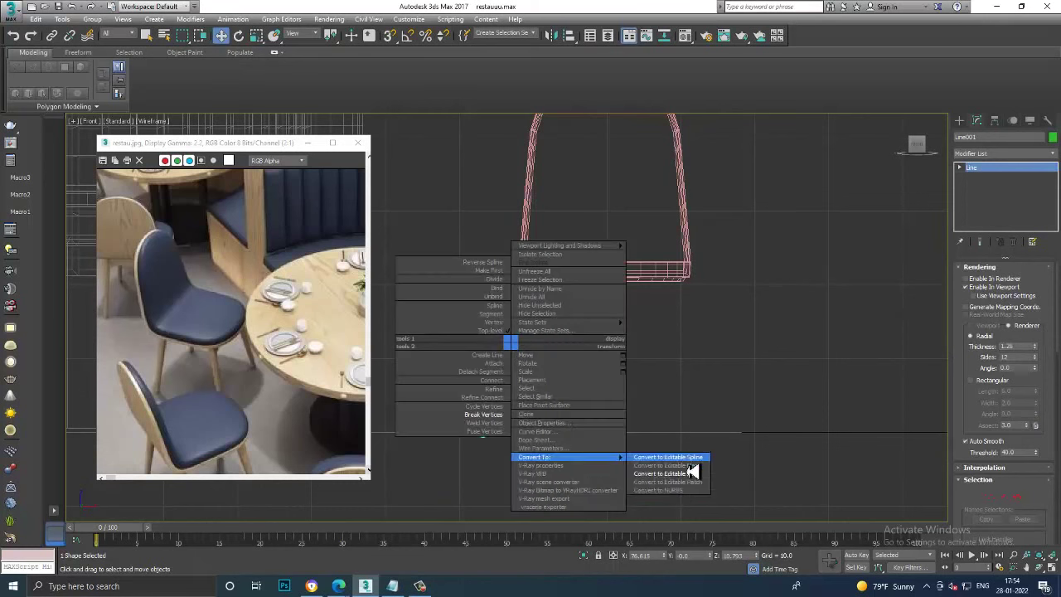
click(688, 472)
key(1)
mouse_move(452, 424)
mouse_down()
mouse_move(508, 464)
mouse_move(523, 489)
mouse_up()
key(r)
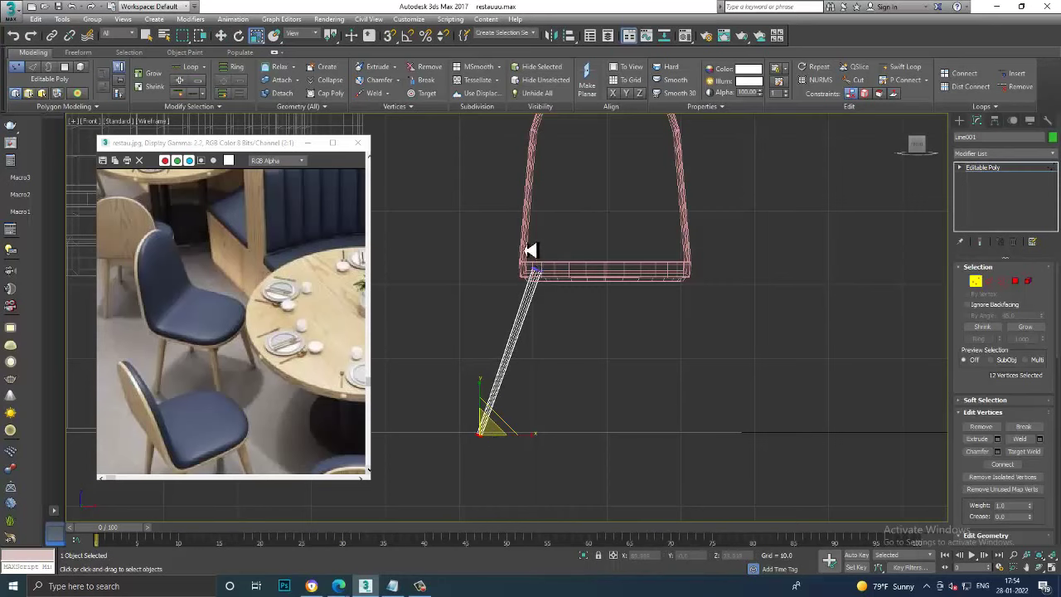
Move the leg's end vertices so it runs from under the seat corner to the floor
drag(530, 250, 540, 274)
key(w)
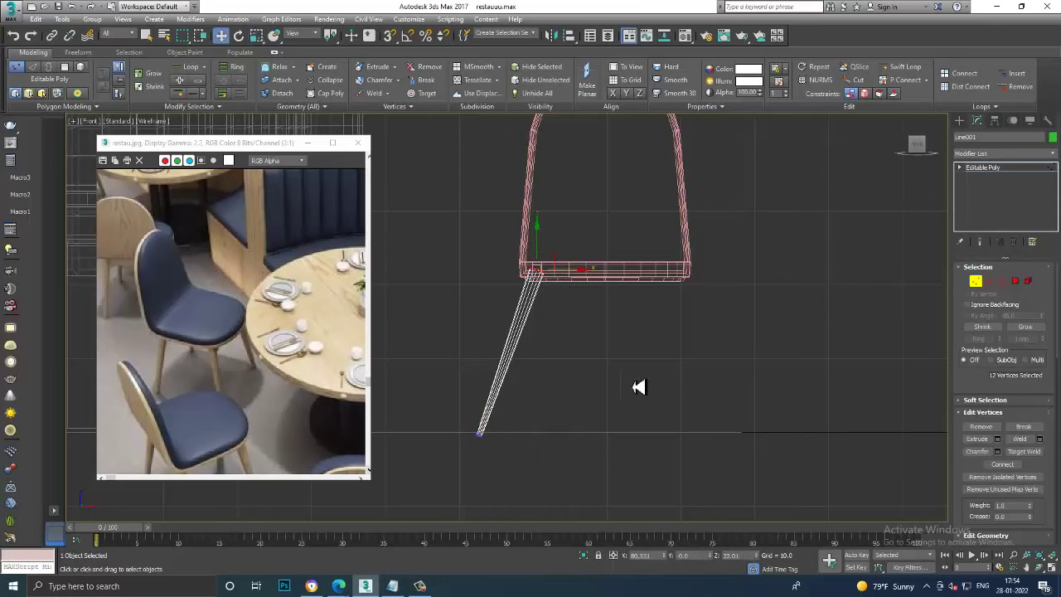
key(alt+w)
middle_click(735, 433)
key(alt+w)
key(z)
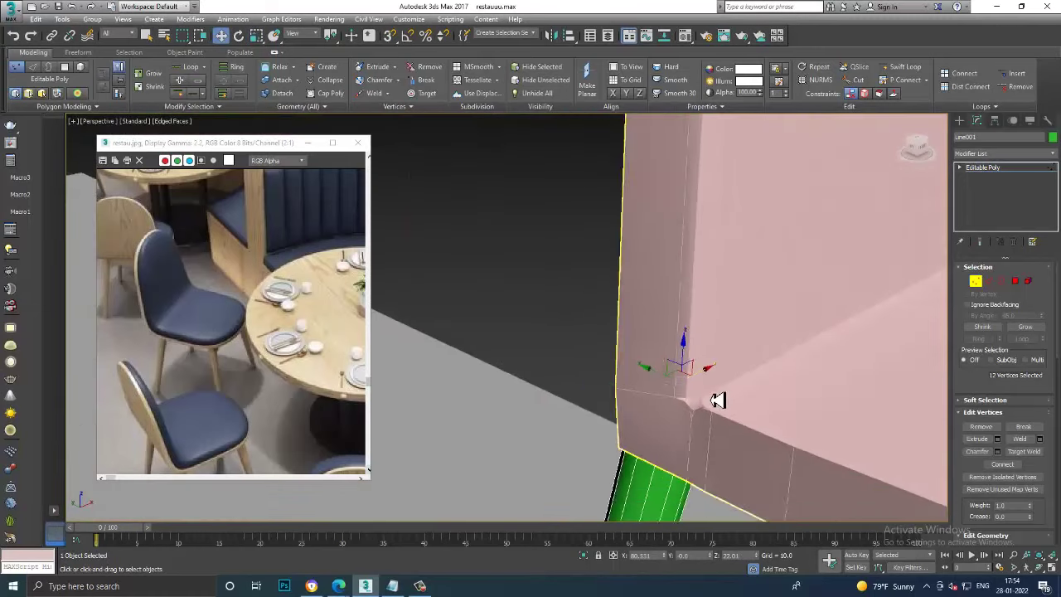
scroll(718, 400, down, 5)
scroll(746, 415, down, 5)
scroll(746, 374, up, 2)
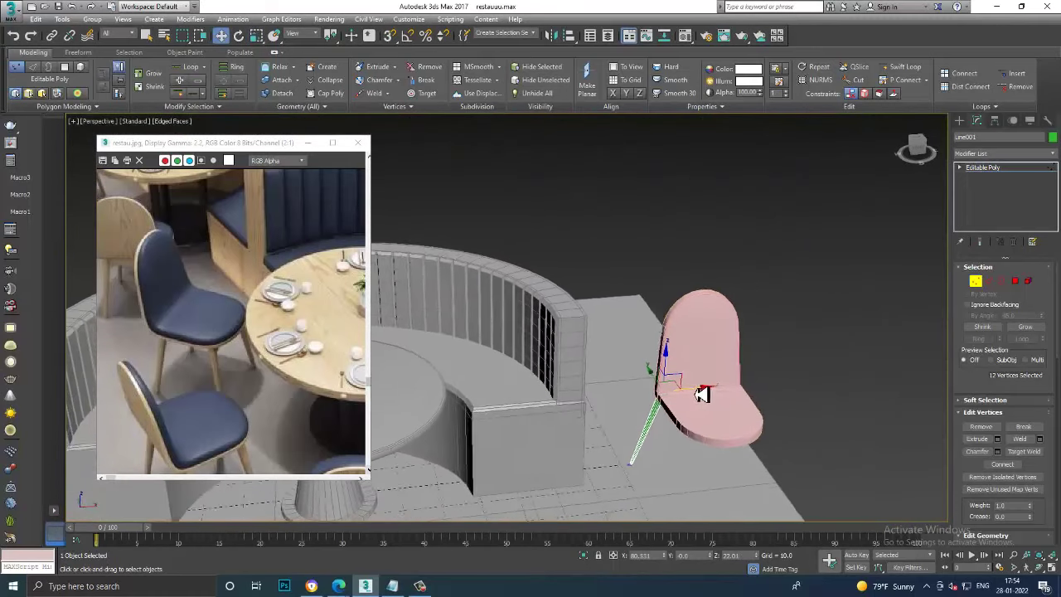
alt+middle_drag(702, 395, 711, 425)
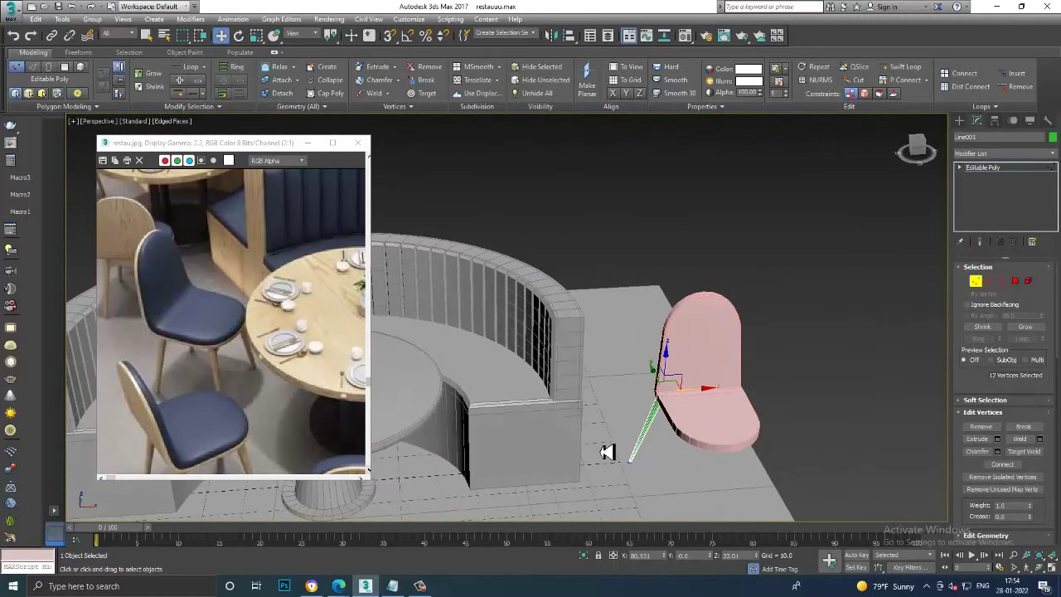
drag(606, 452, 661, 481)
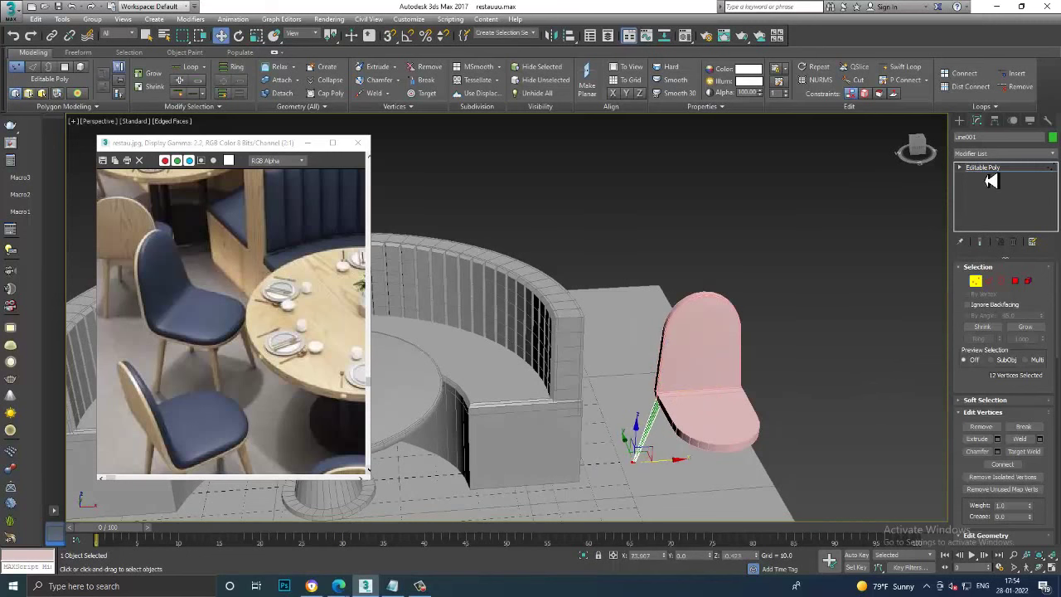
click(986, 169)
In Top view, mirror a copy of the leg and slide it along X to the seat's right side
key(alt+w)
scroll(434, 221, up, 1)
key(alt+w)
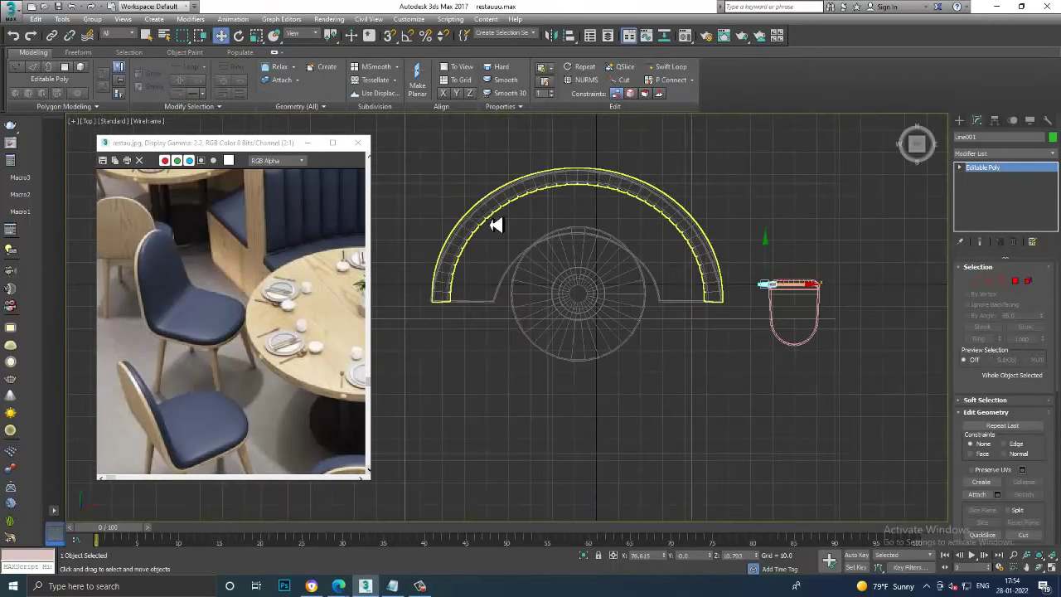
scroll(531, 215, up, 3)
scroll(497, 195, up, 3)
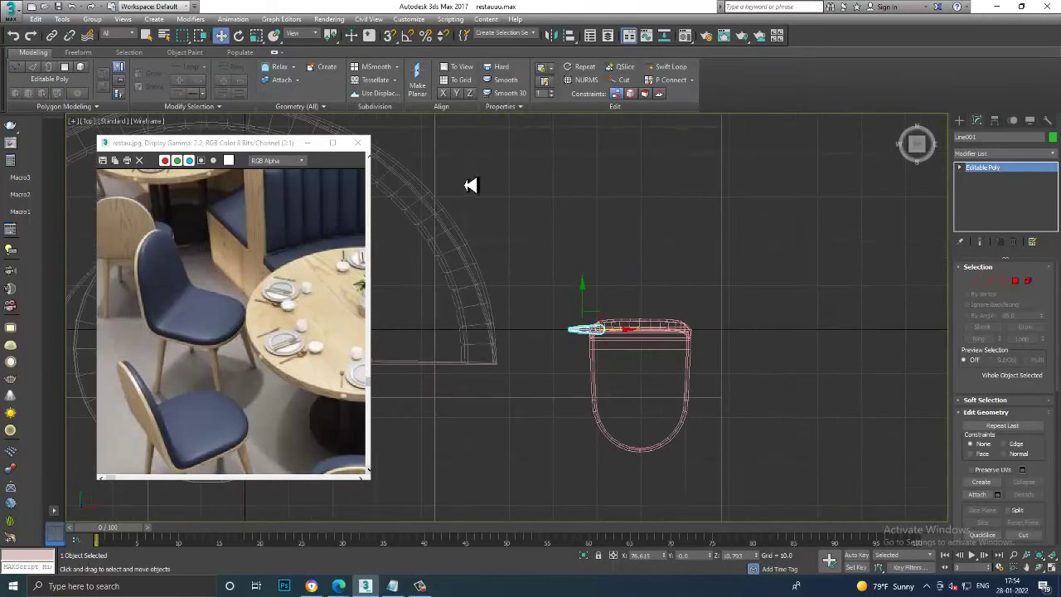
click(550, 36)
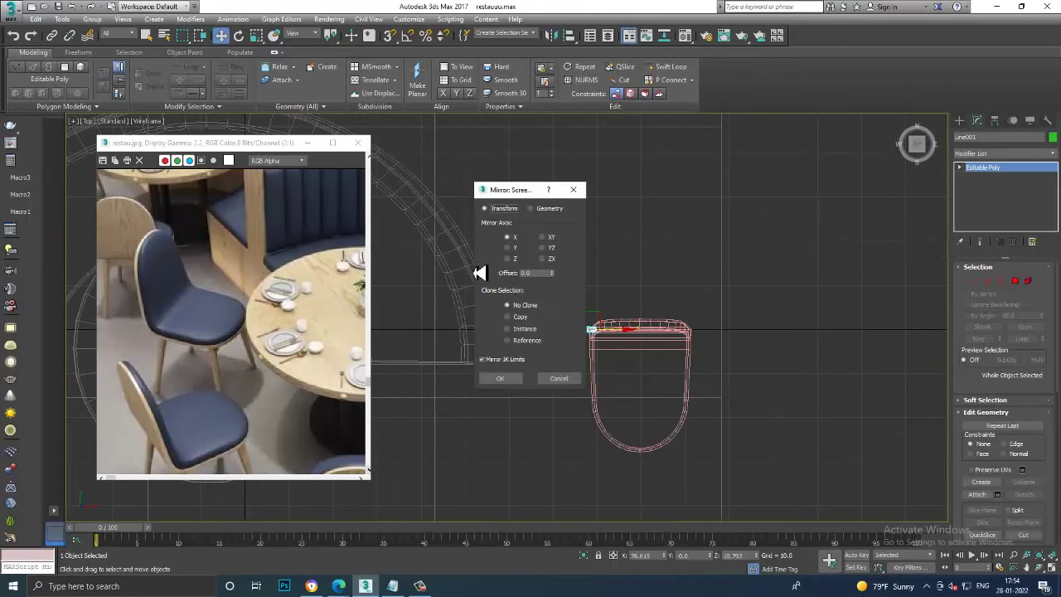
click(501, 378)
drag(626, 342, 737, 350)
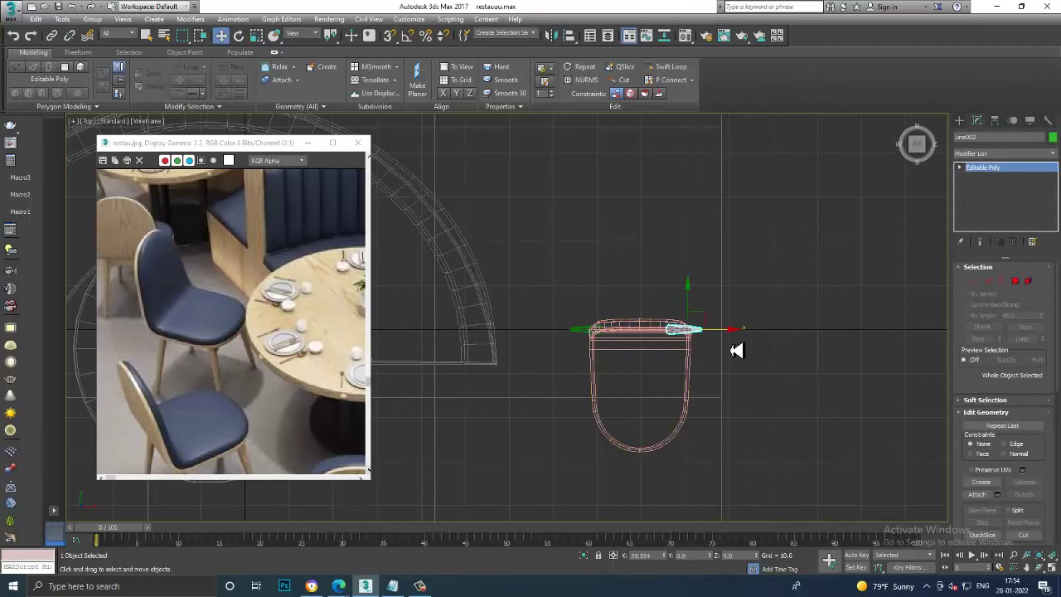
key(alt+w)
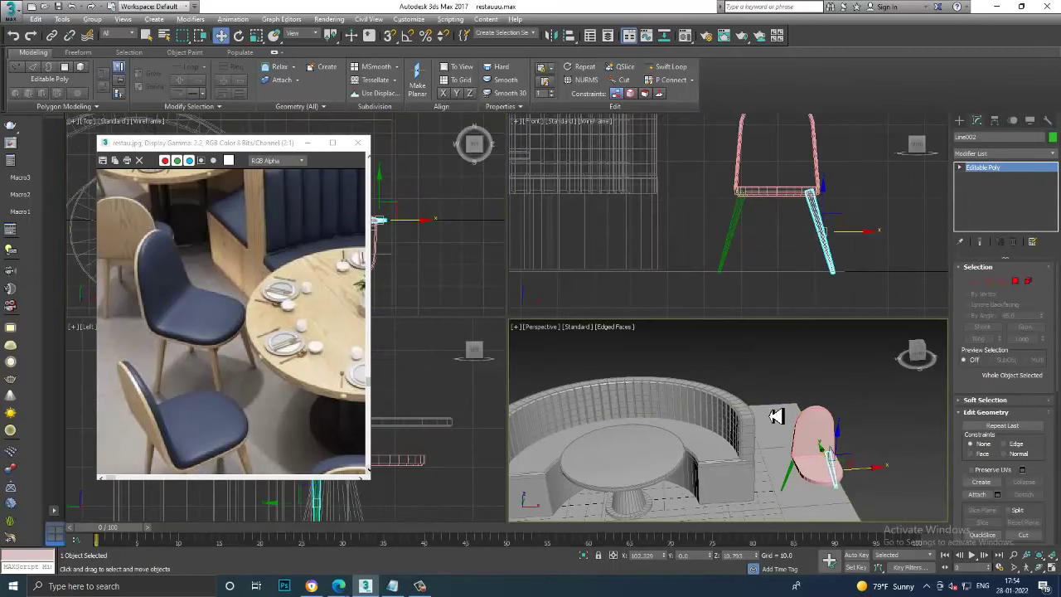
In Front view, tilt the left leg more upright and delete the right leg
key(alt+w)
mouse_move(709, 380)
alt+middle_down()
mouse_move(756, 379)
mouse_move(635, 428)
alt+middle_up()
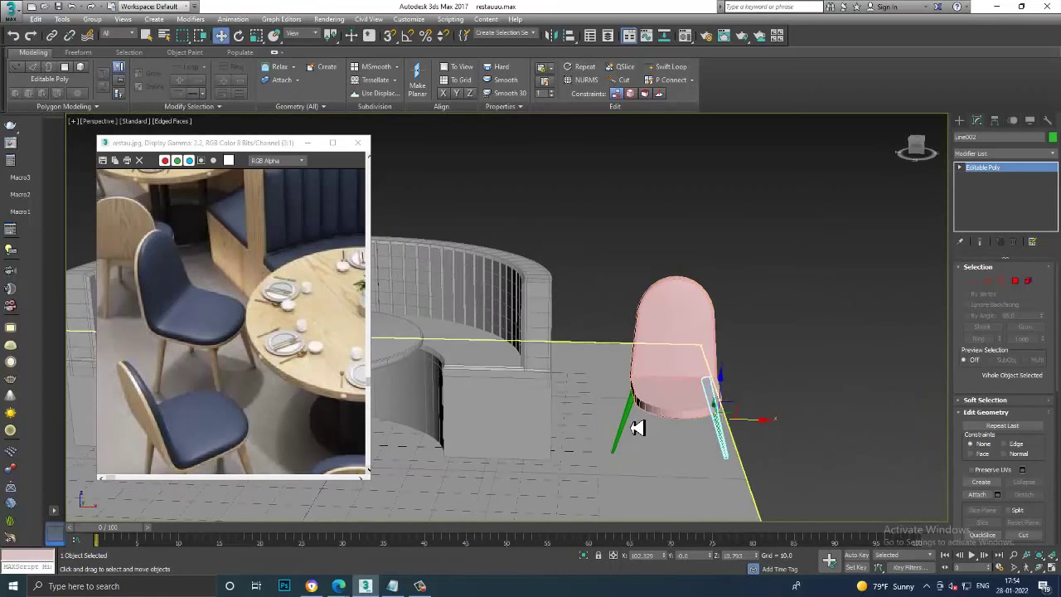
key(alt+w)
key(alt+w)
key(e)
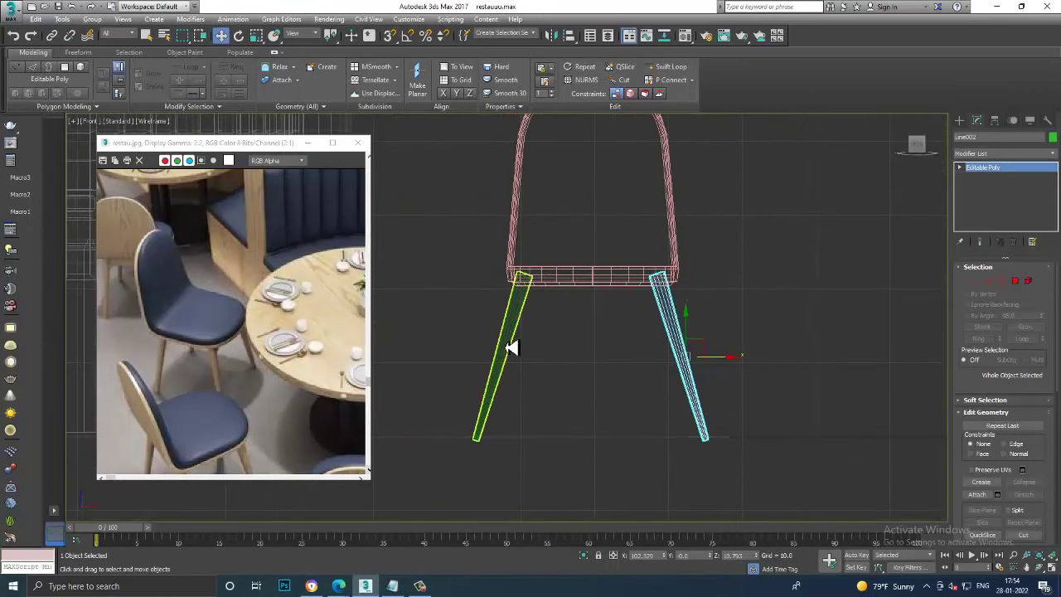
click(512, 343)
drag(531, 341, 524, 337)
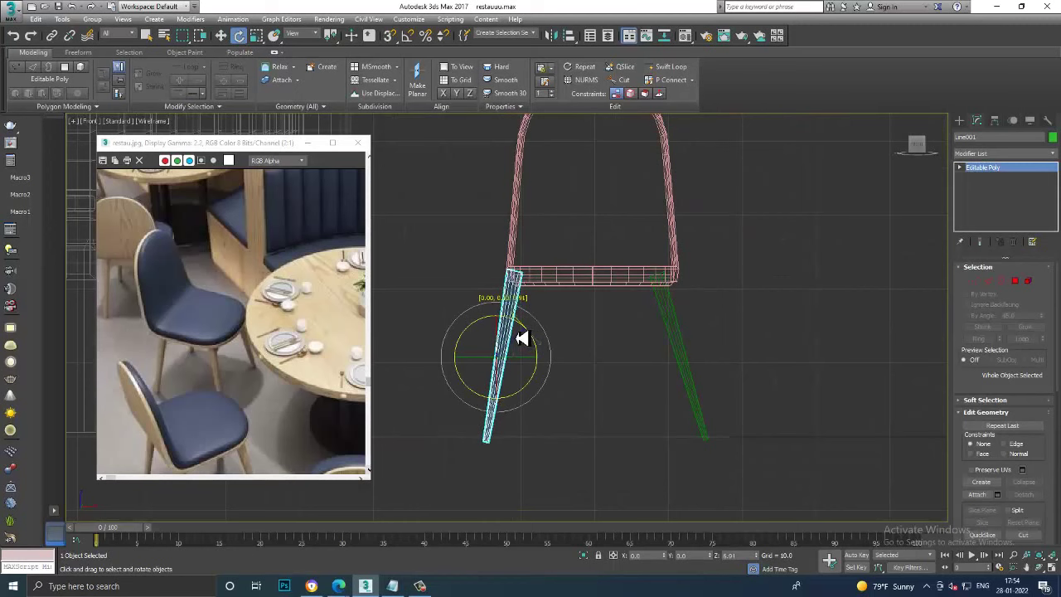
click(685, 367)
key(Delete)
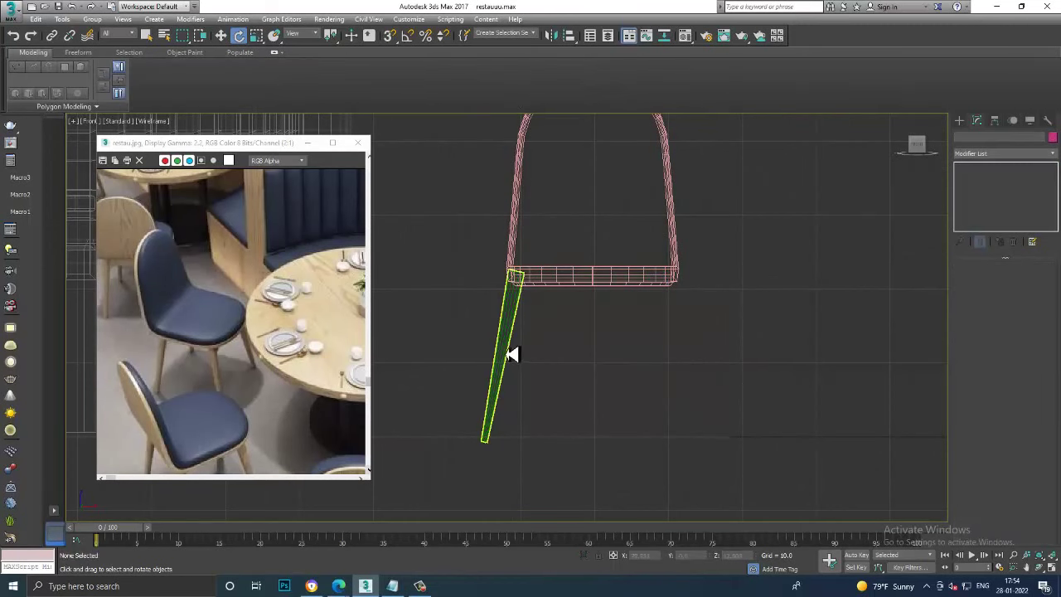
Mirror-copy the left leg, move it under the seat's right side, and select both legs
click(511, 350)
key(w)
click(557, 36)
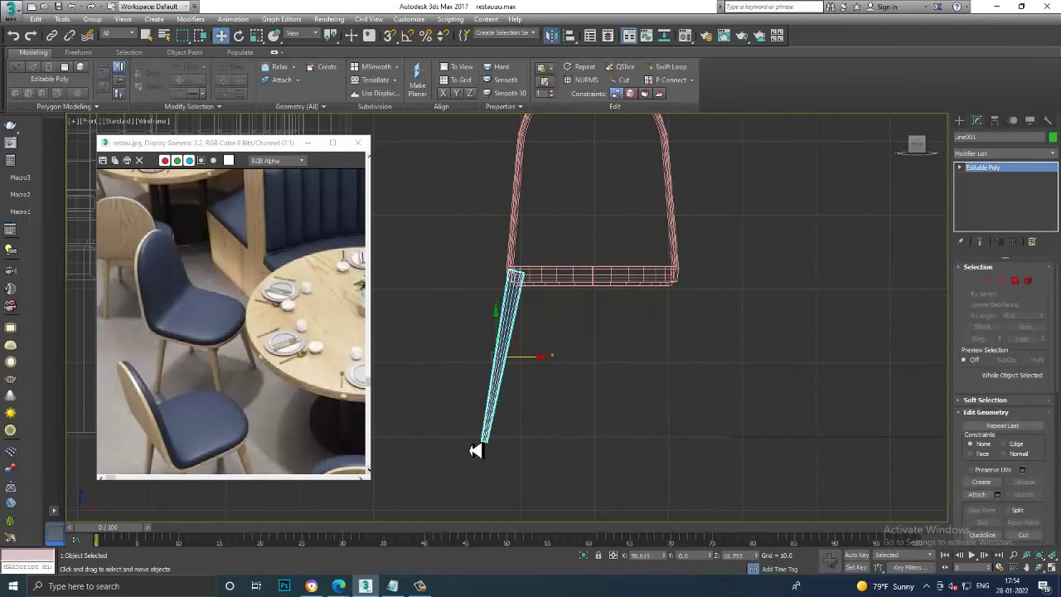
click(500, 377)
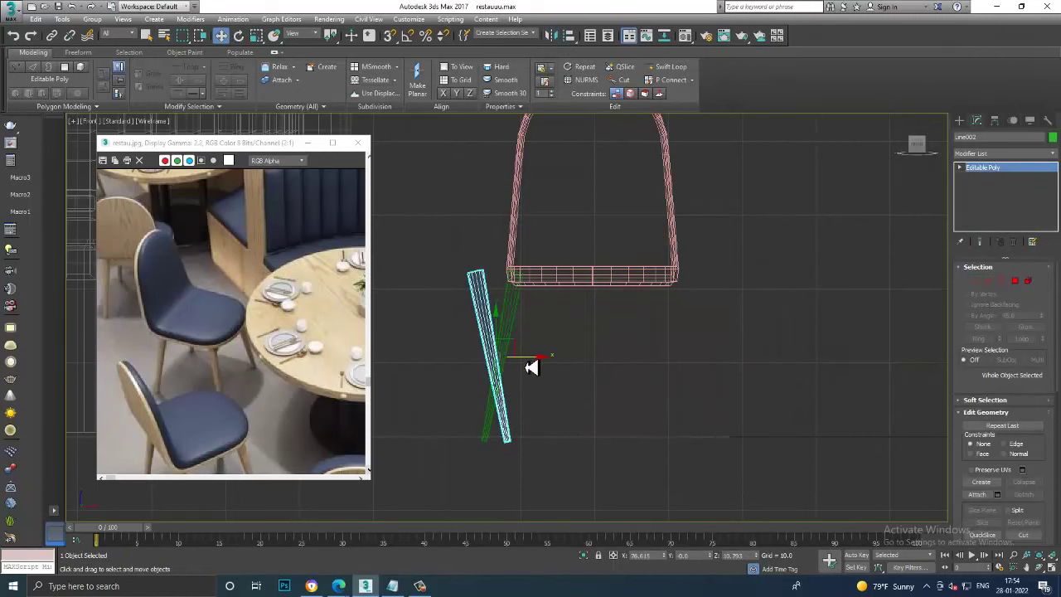
drag(531, 367, 722, 360)
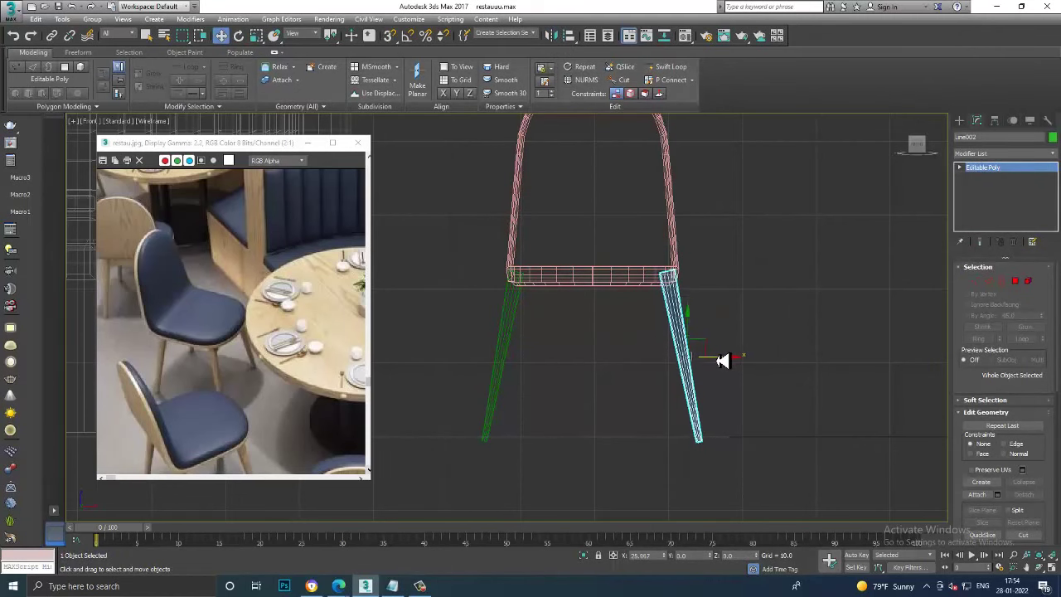
ctrl+click(502, 368)
key(alt+w)
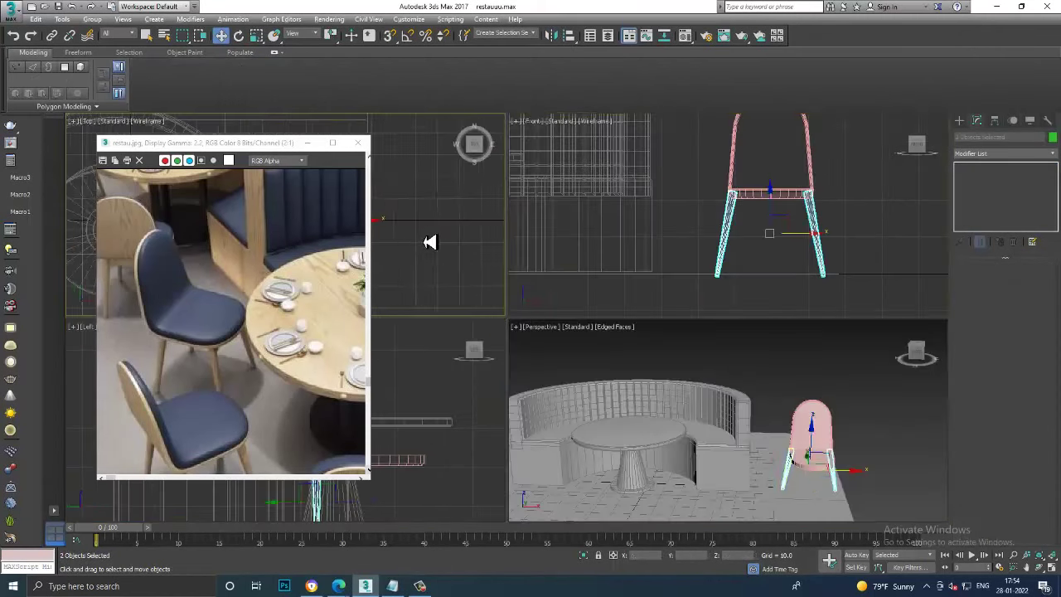
In Top view, mirror-copy both legs and move the copies toward the seat's rounded end
key(alt+w)
click(554, 39)
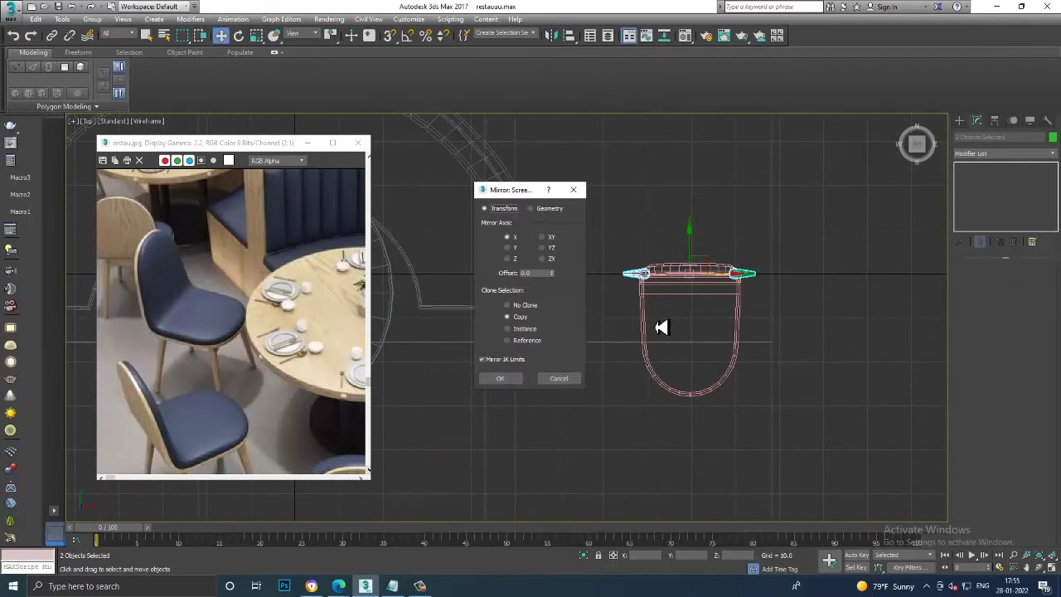
click(500, 378)
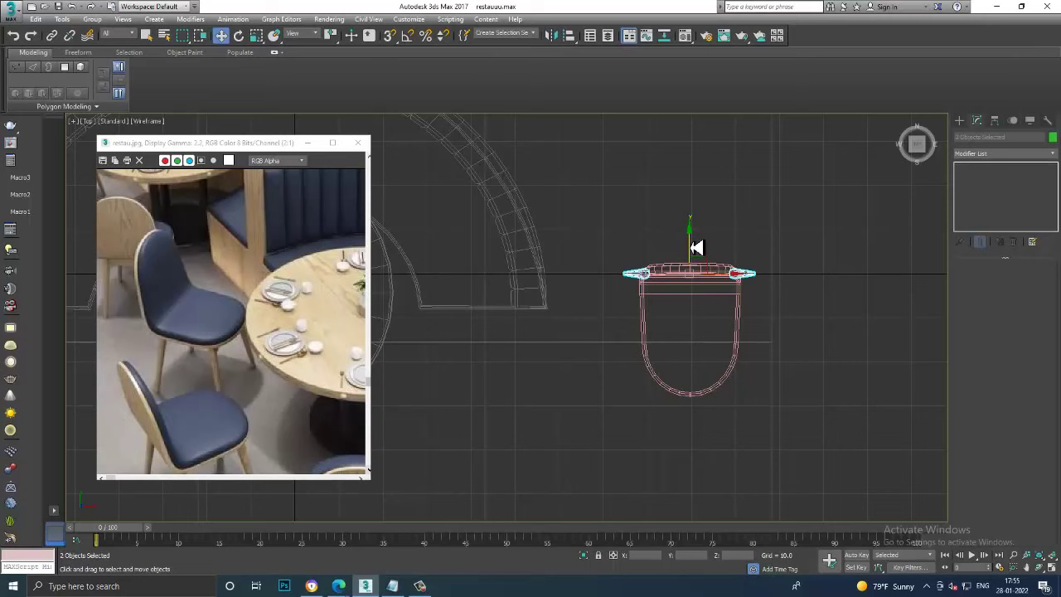
drag(696, 247, 717, 347)
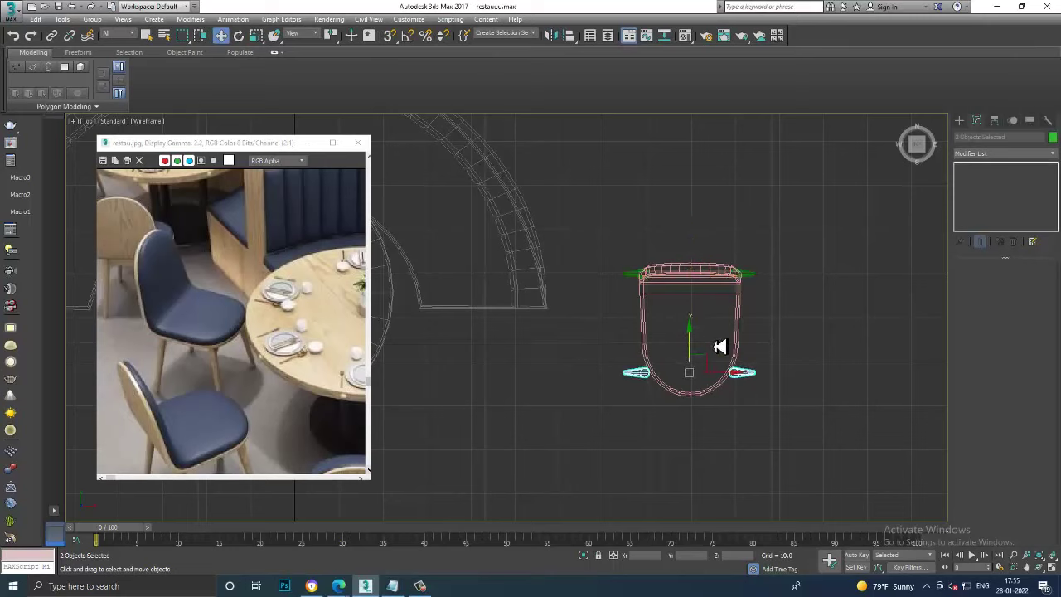
Select the seat's rounded-end vertices, check the leg placement in Perspective, and select a leg
click(703, 401)
key(1)
drag(609, 326, 711, 373)
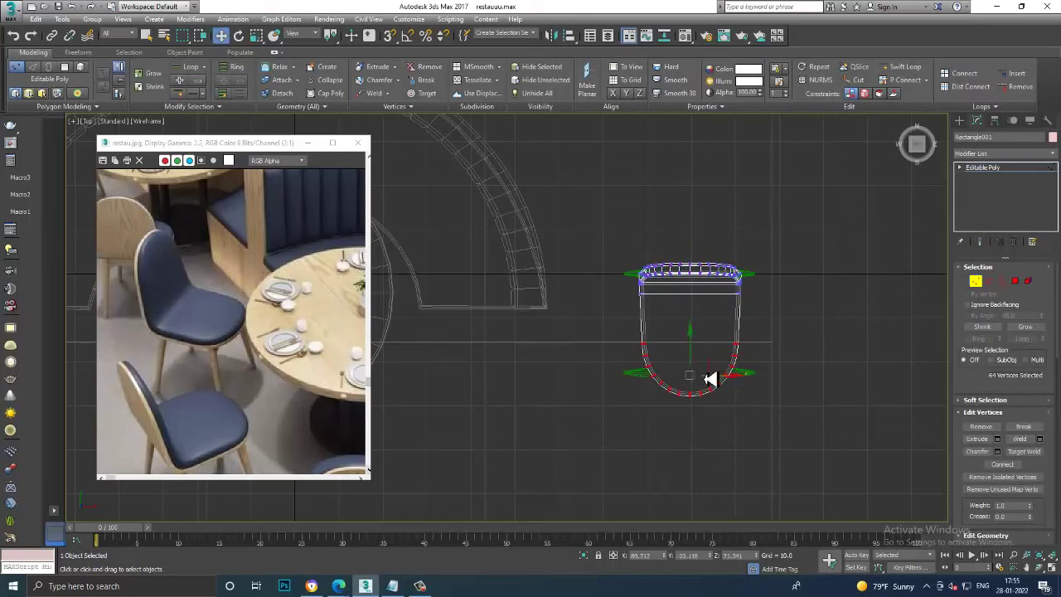
key(alt+w)
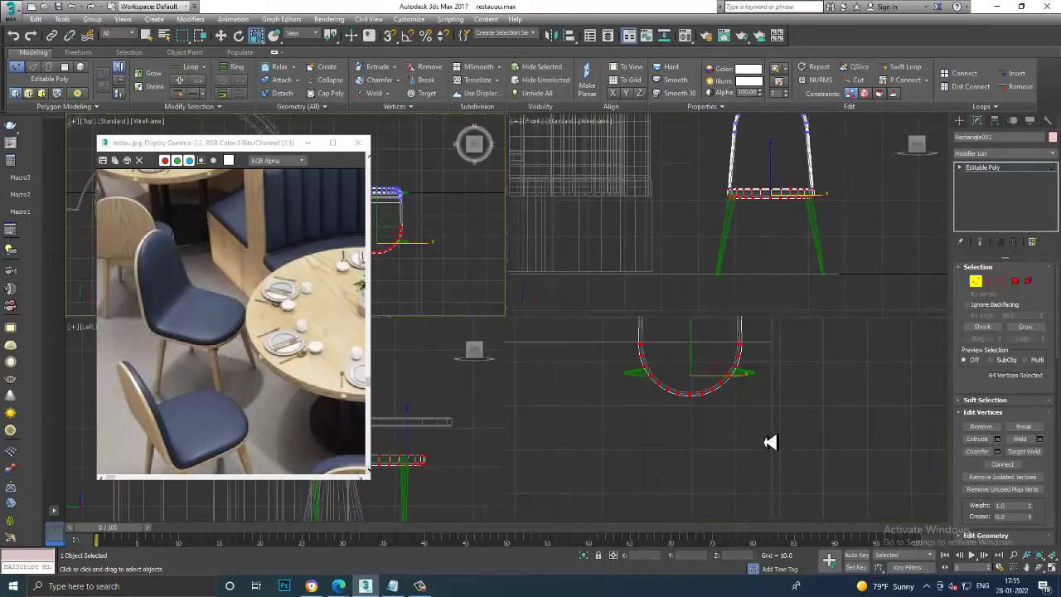
key(p)
key(alt+w)
mouse_move(690, 429)
alt+middle_down()
mouse_move(704, 414)
mouse_move(675, 428)
mouse_move(737, 389)
alt+middle_up()
click(1006, 170)
click(668, 422)
scroll(737, 390, up, 4)
key(w)
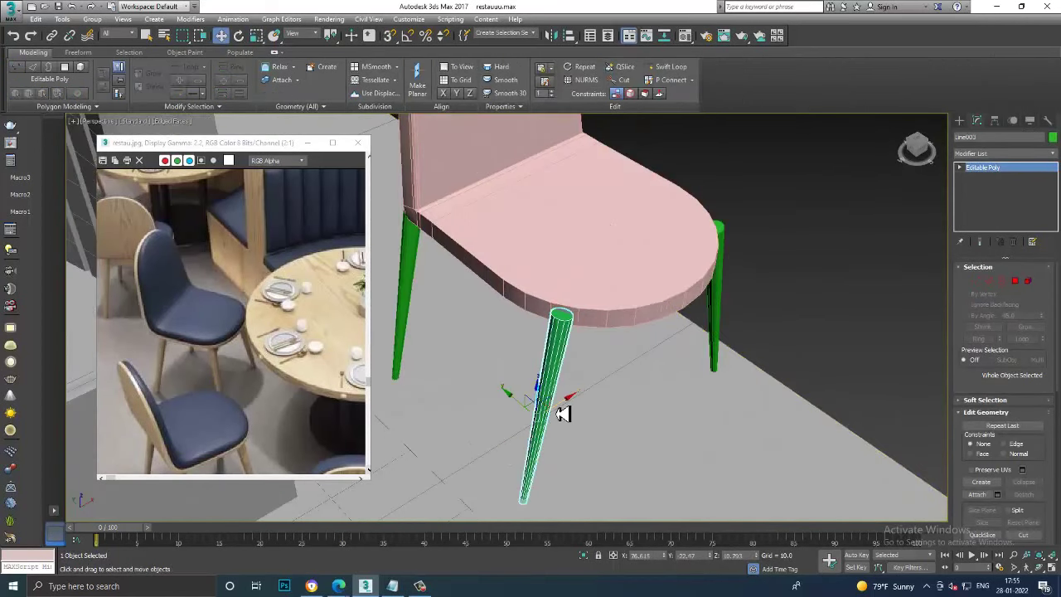
mouse_move(575, 379)
alt+middle_down()
mouse_move(582, 337)
mouse_move(594, 337)
mouse_move(569, 370)
mouse_move(729, 368)
mouse_move(749, 324)
alt+middle_up()
click(751, 325)
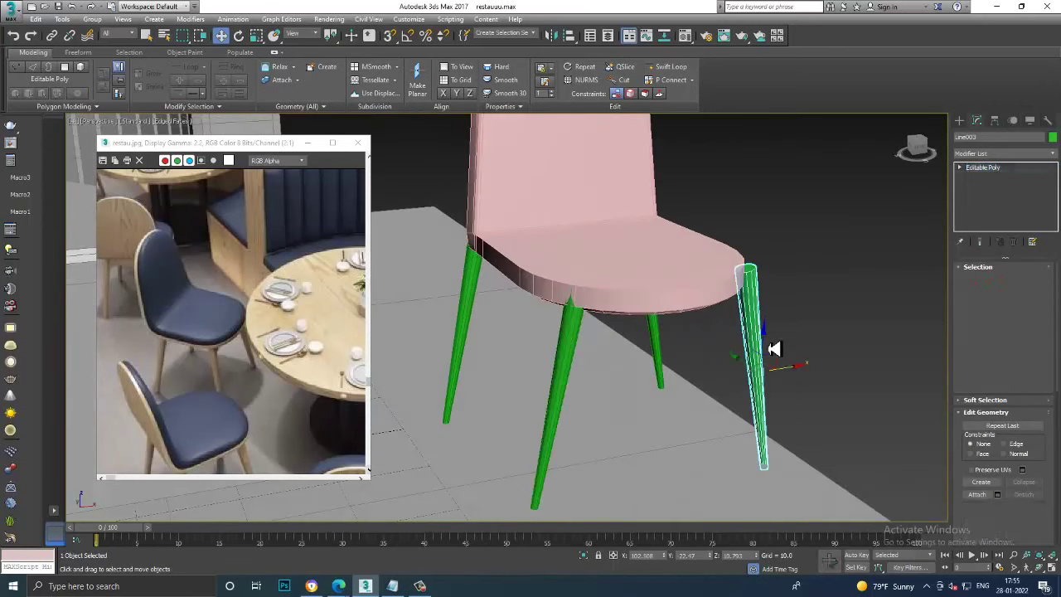
click(780, 371)
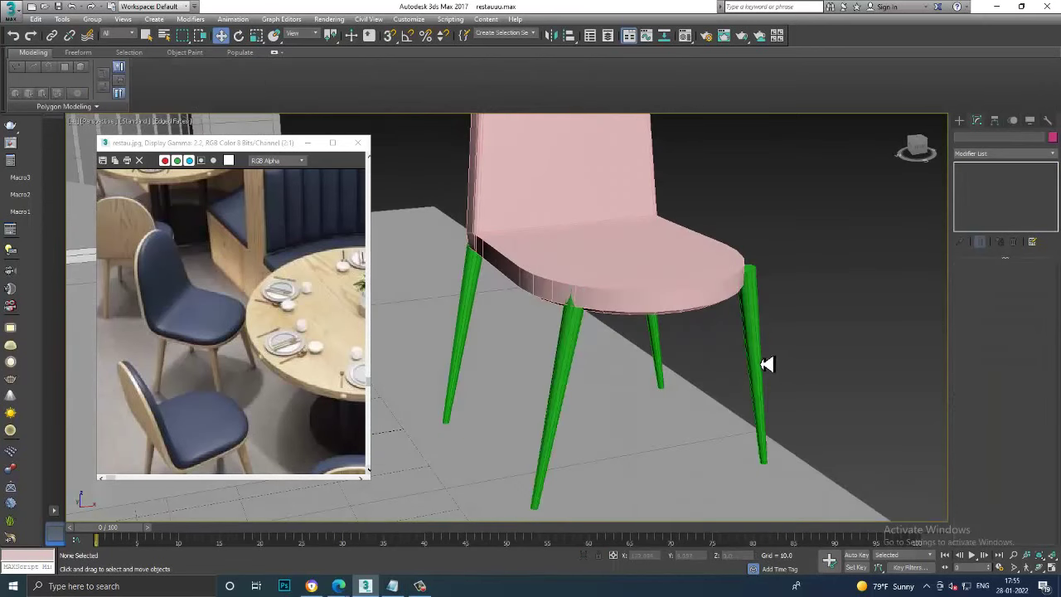
click(766, 365)
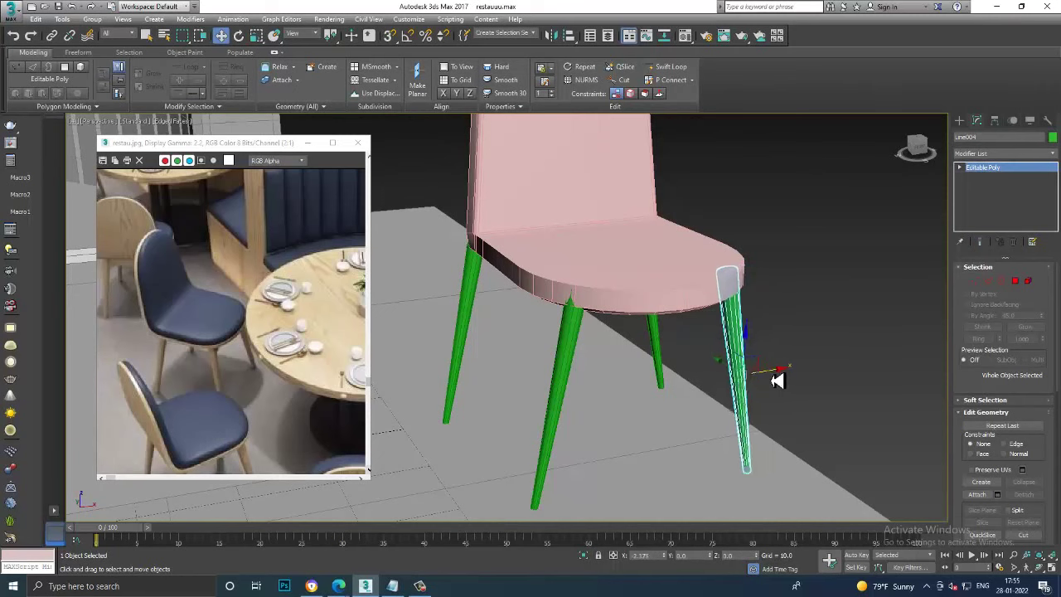
alt+middle_drag(779, 351, 763, 342)
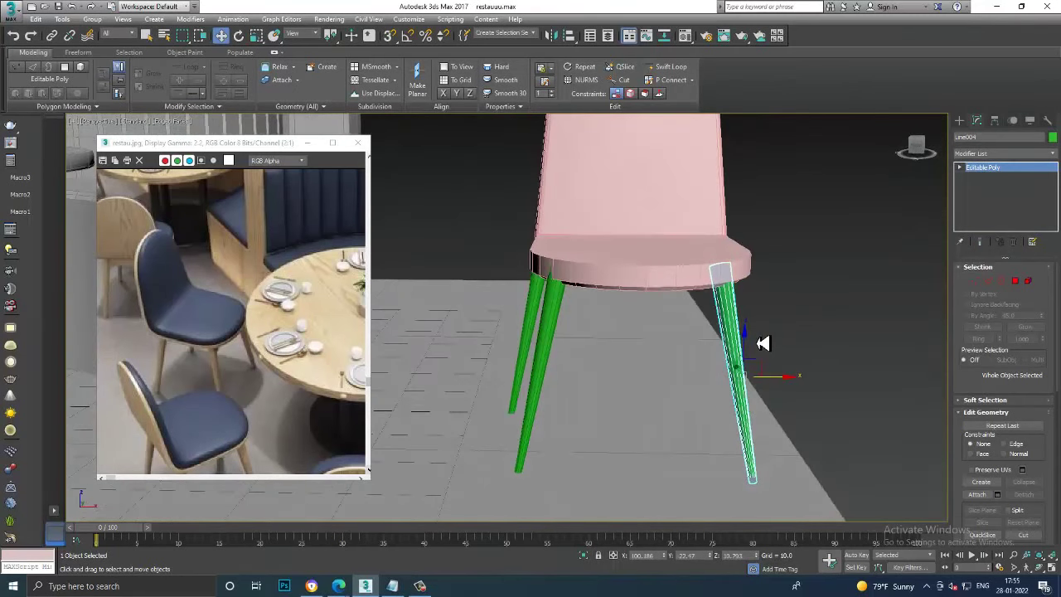
click(557, 326)
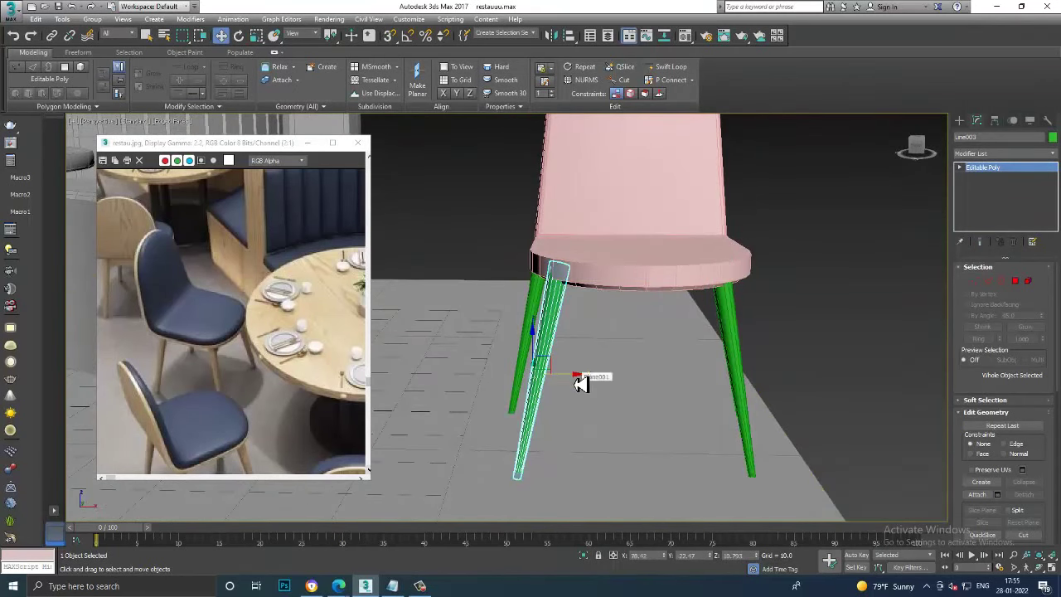
alt+middle_drag(585, 372, 627, 342)
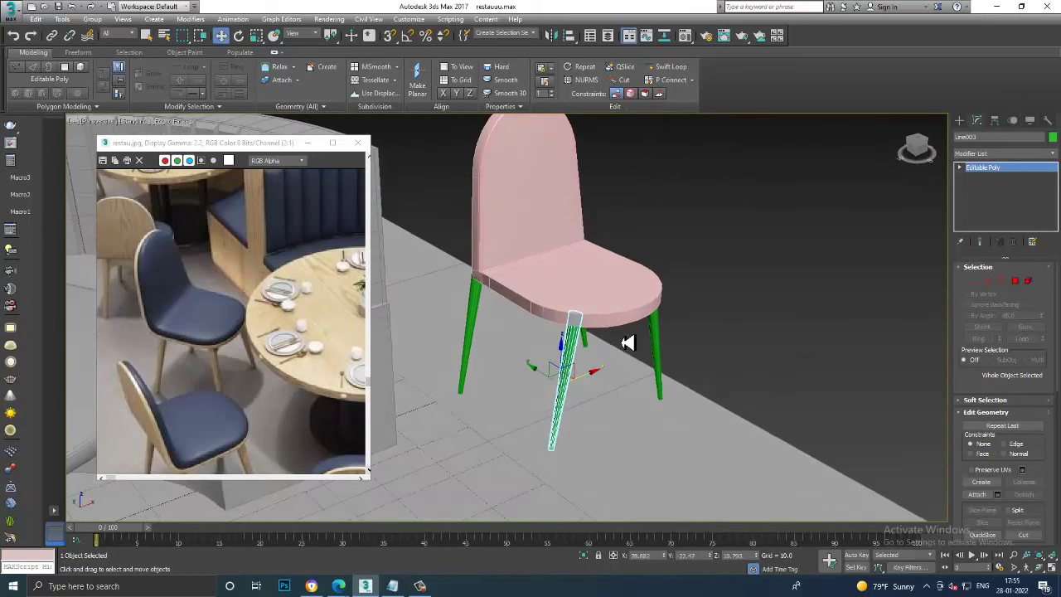
Switch the seat to Edge level and select the first six front rim edges
click(580, 301)
scroll(584, 315, up, 5)
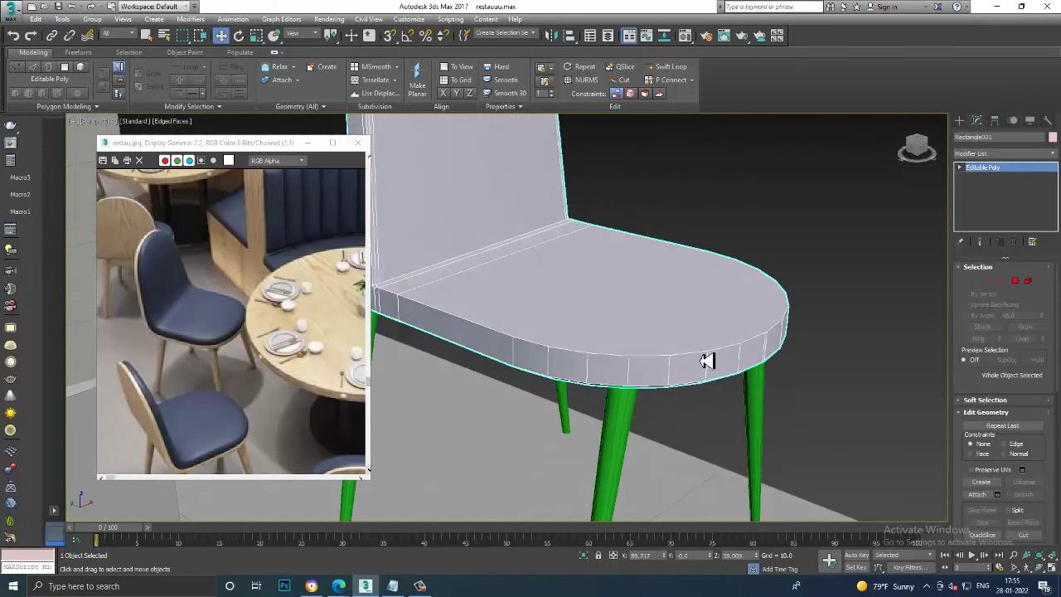
click(989, 281)
key(alt+w)
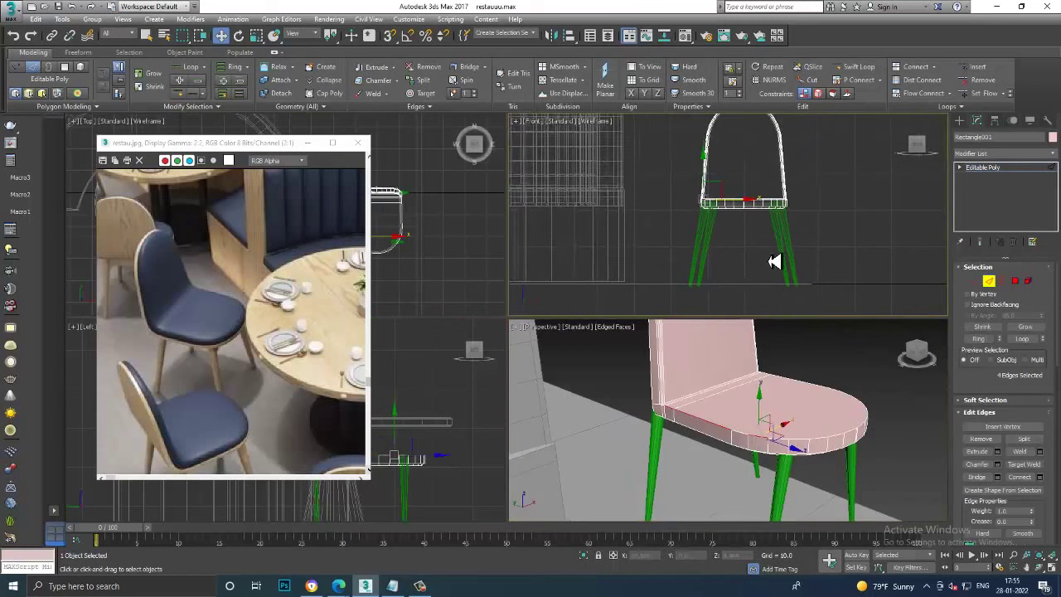
scroll(826, 428, up, 1)
key(alt+w)
scroll(518, 367, up, 3)
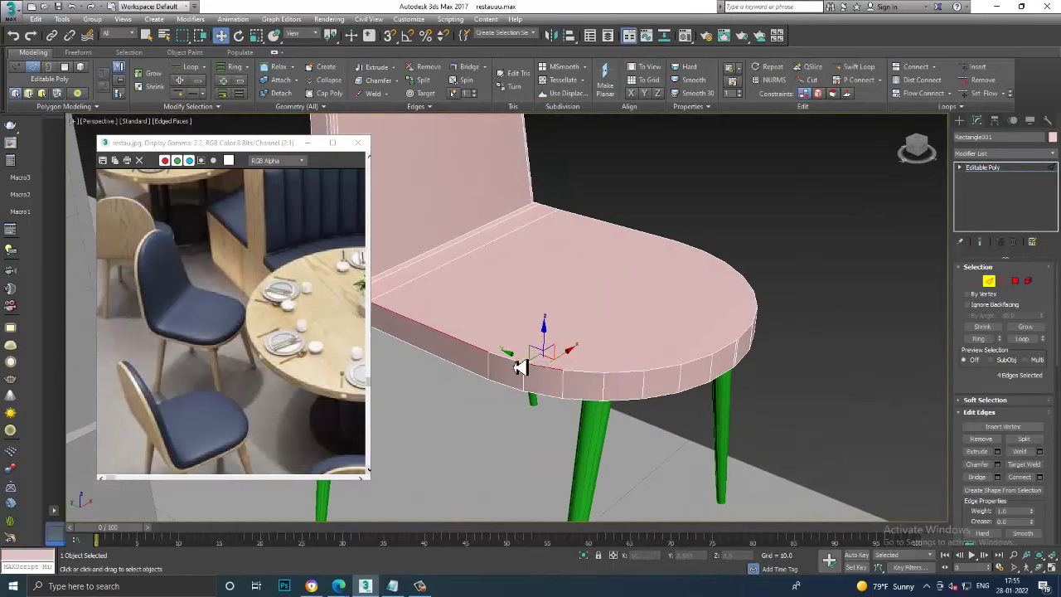
ctrl+click(551, 379)
ctrl+click(584, 380)
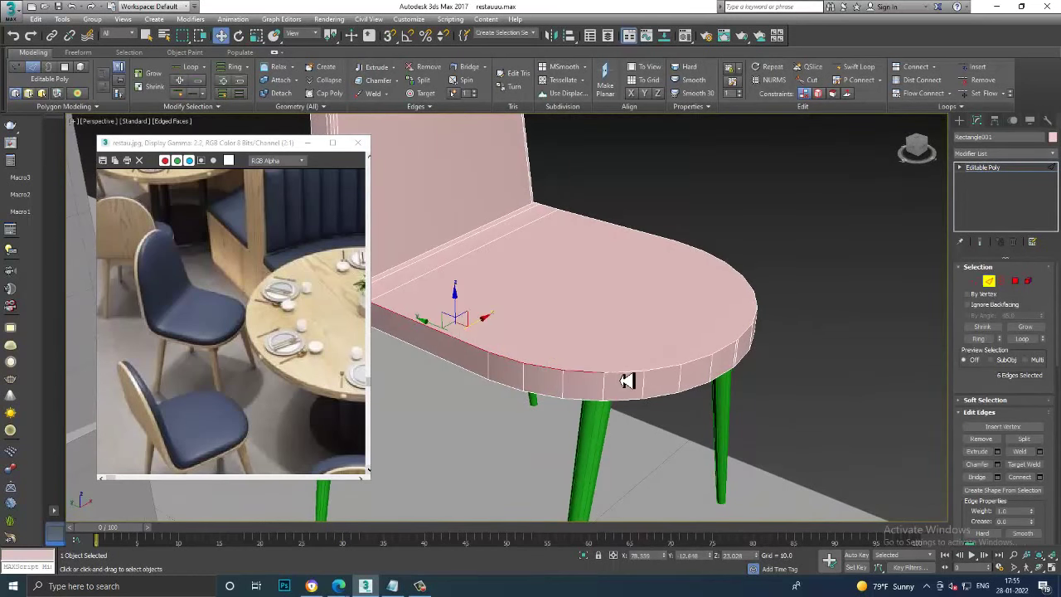
ctrl+click(627, 379)
ctrl+click(663, 378)
ctrl+click(706, 367)
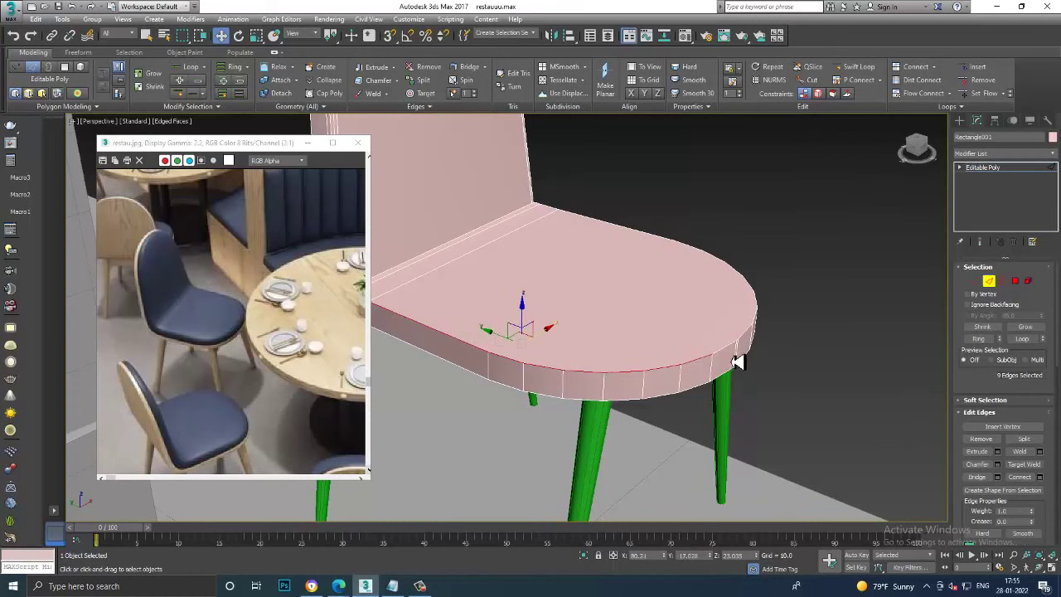
ctrl+click(735, 362)
Continue selecting rim edges along the underside and side of the seat
alt+middle_drag(729, 351, 711, 372)
scroll(680, 348, up, 3)
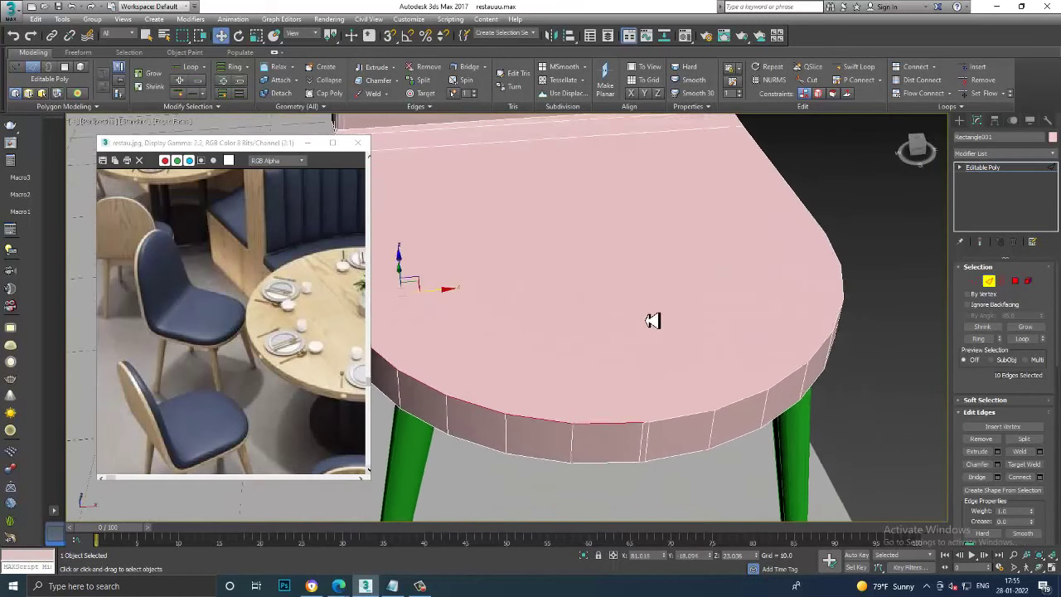
click(635, 426)
click(639, 425)
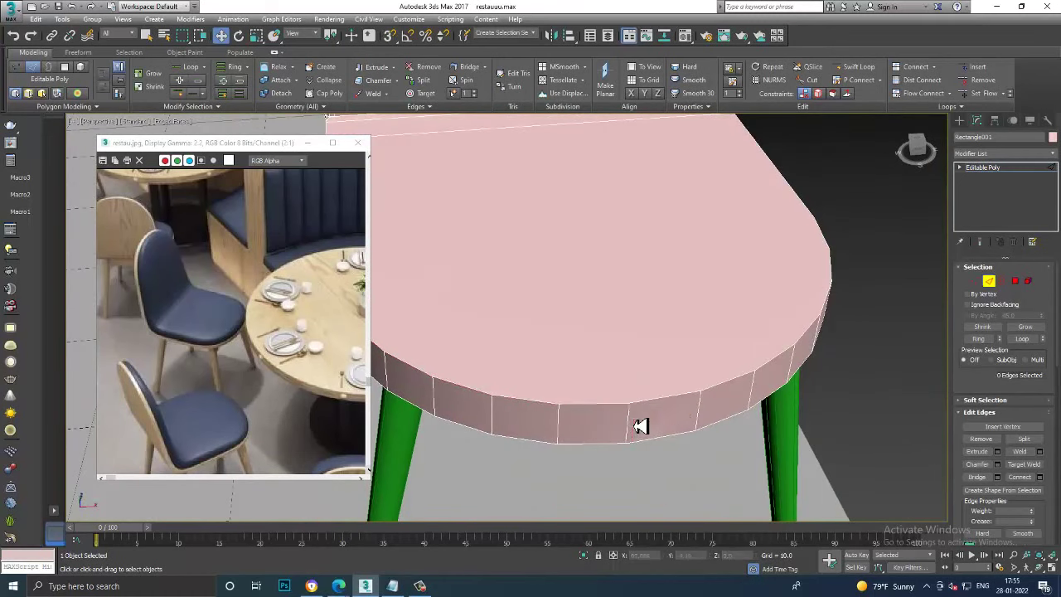
click(607, 408)
alt+middle_drag(599, 417, 627, 414)
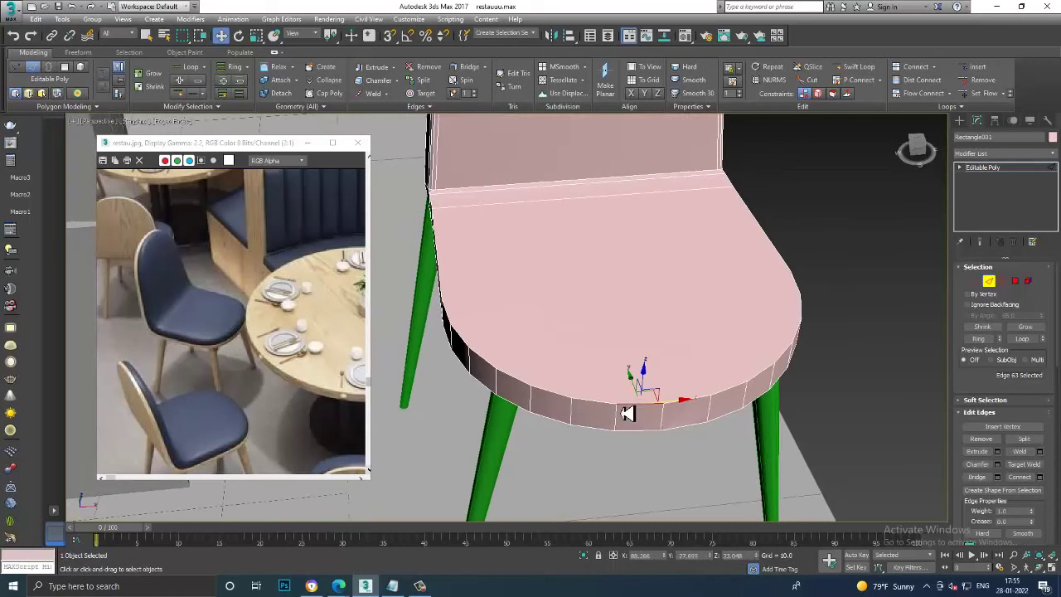
ctrl+click(568, 401)
ctrl+click(547, 397)
middle_drag(547, 397, 644, 405)
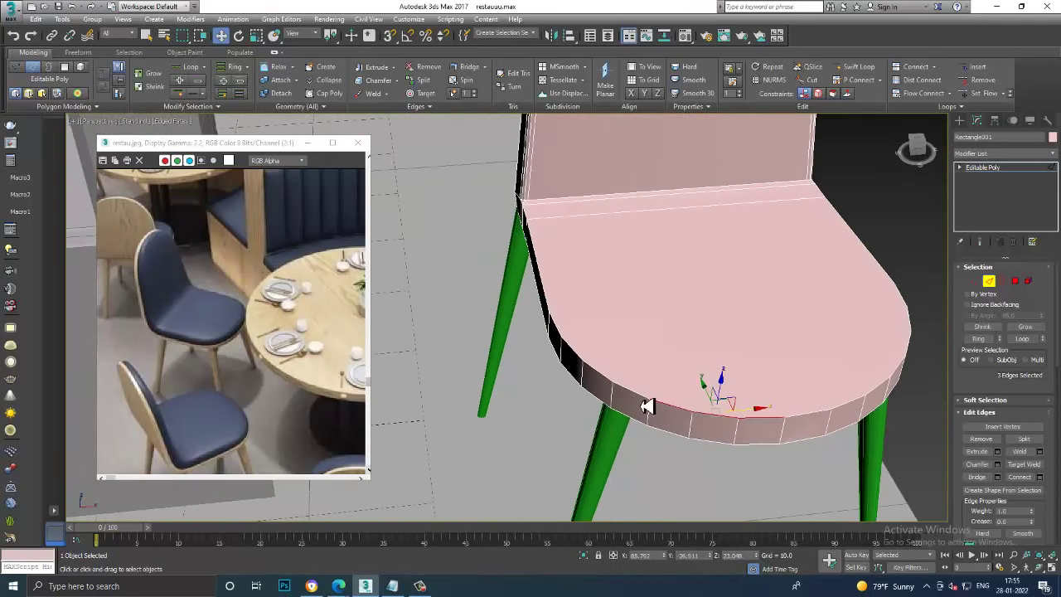
ctrl+click(615, 391)
ctrl+click(575, 366)
ctrl+click(564, 348)
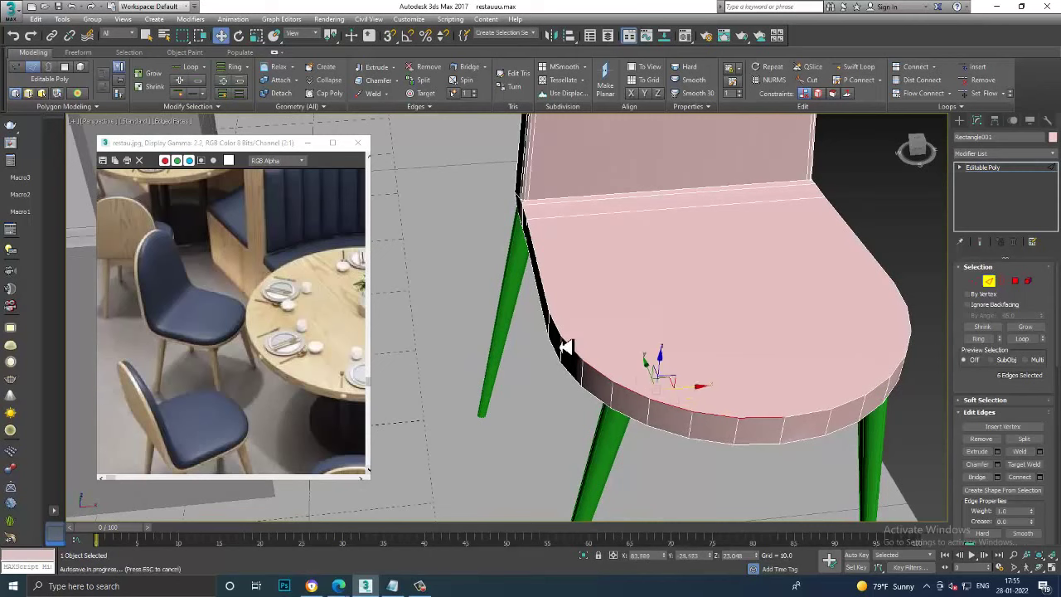
ctrl+click(549, 309)
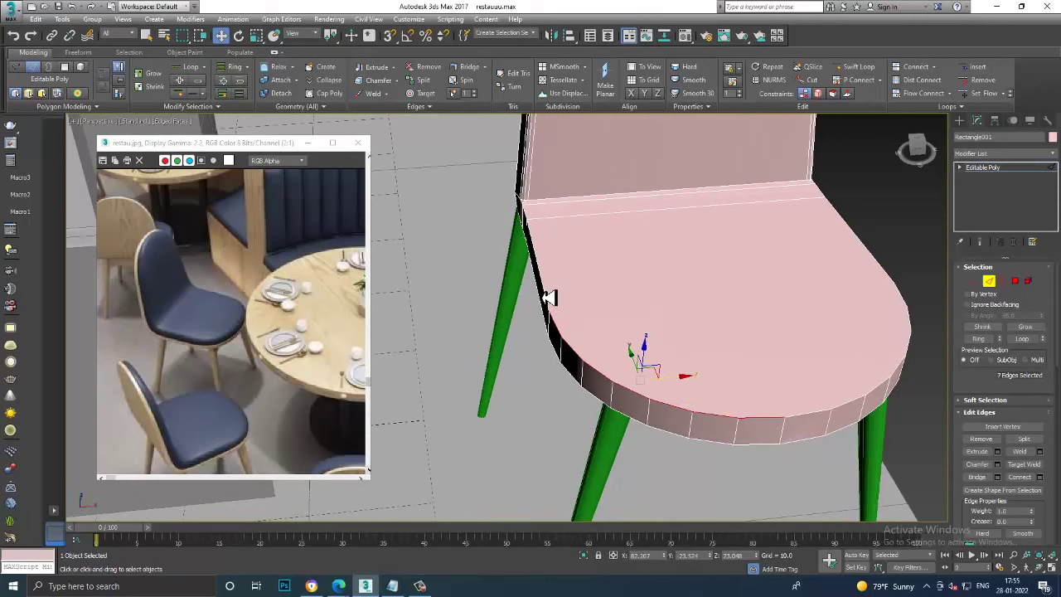
ctrl+click(550, 296)
Finish the rim edge selection, including the seat corner and back seat edges
mouse_move(549, 296)
alt+middle_down()
mouse_move(703, 304)
mouse_move(684, 371)
alt+middle_up()
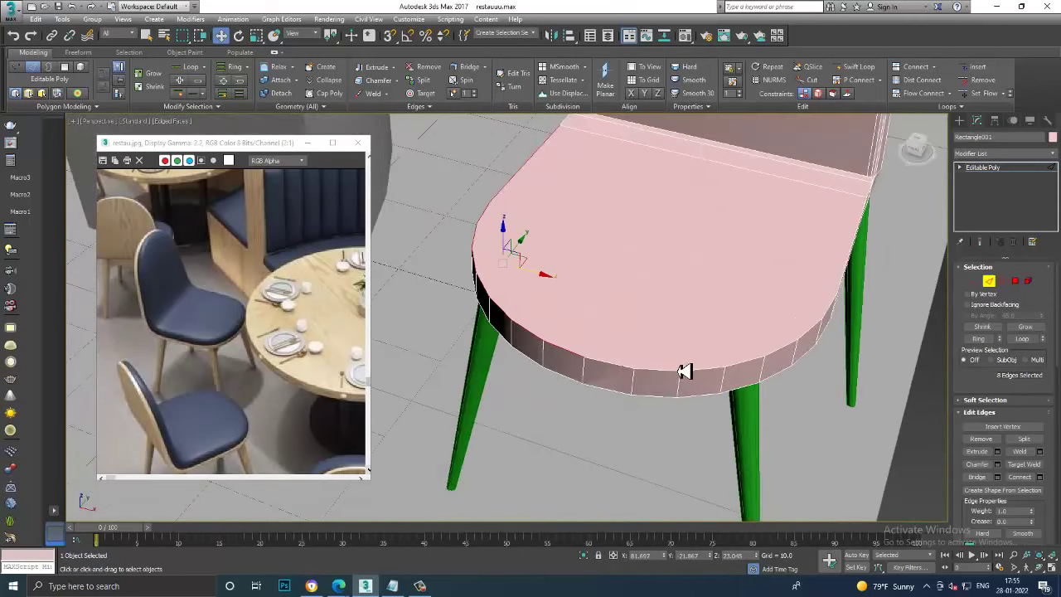
ctrl+click(626, 376)
ctrl+click(660, 378)
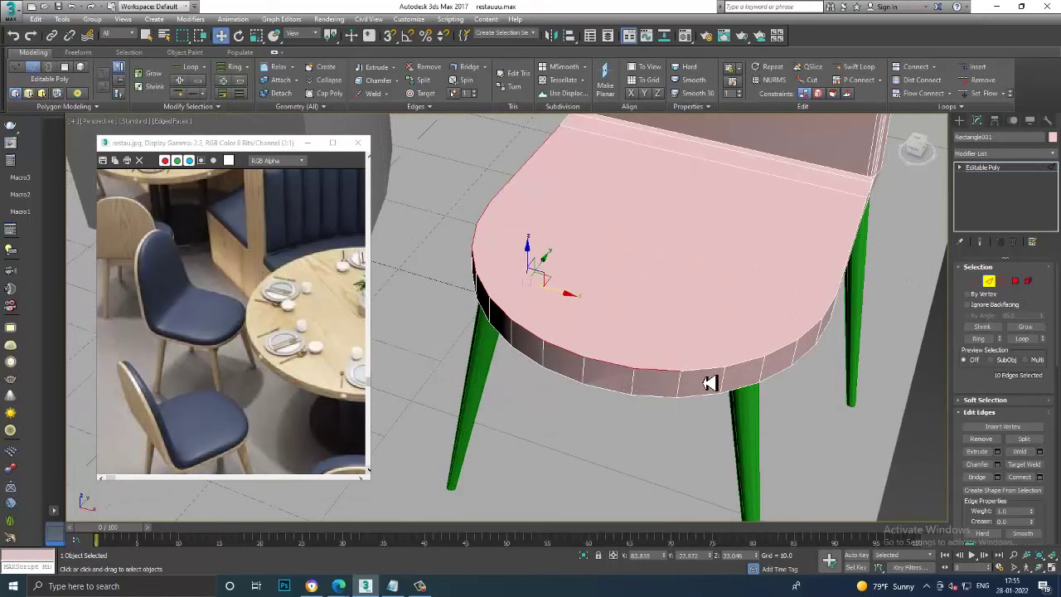
ctrl+click(721, 376)
ctrl+click(745, 370)
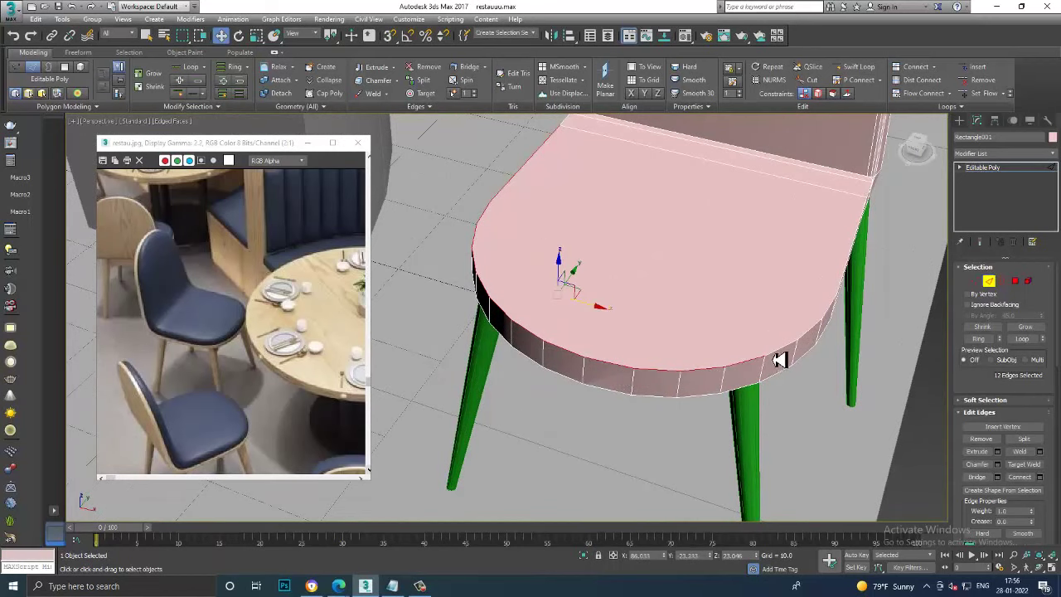
ctrl+click(809, 343)
ctrl+click(811, 337)
mouse_move(812, 338)
alt+middle_down()
mouse_move(829, 343)
mouse_move(694, 340)
alt+middle_up()
ctrl+click(704, 339)
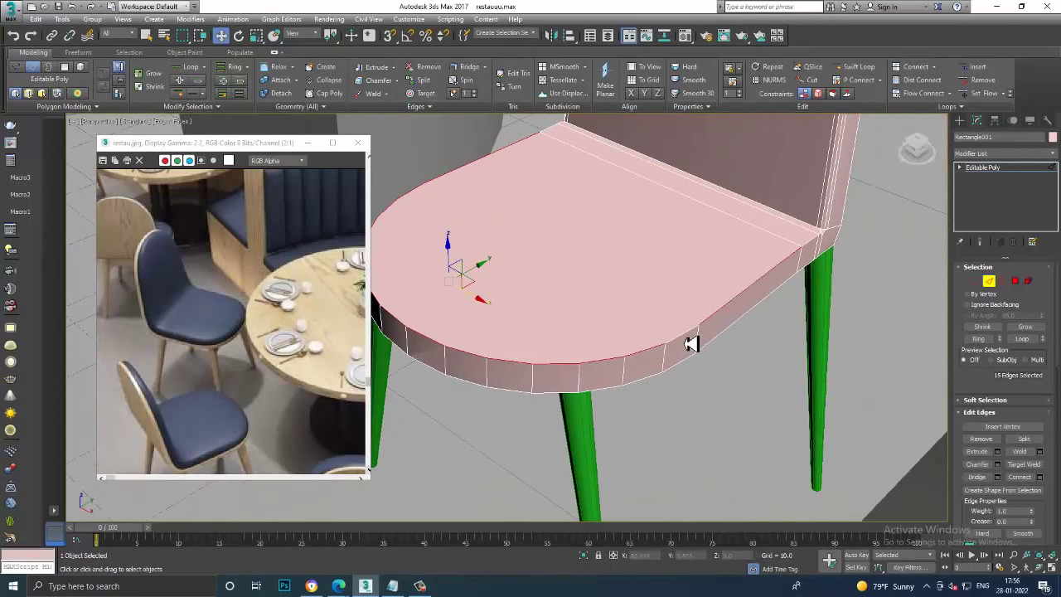
ctrl+click(809, 262)
ctrl+click(814, 251)
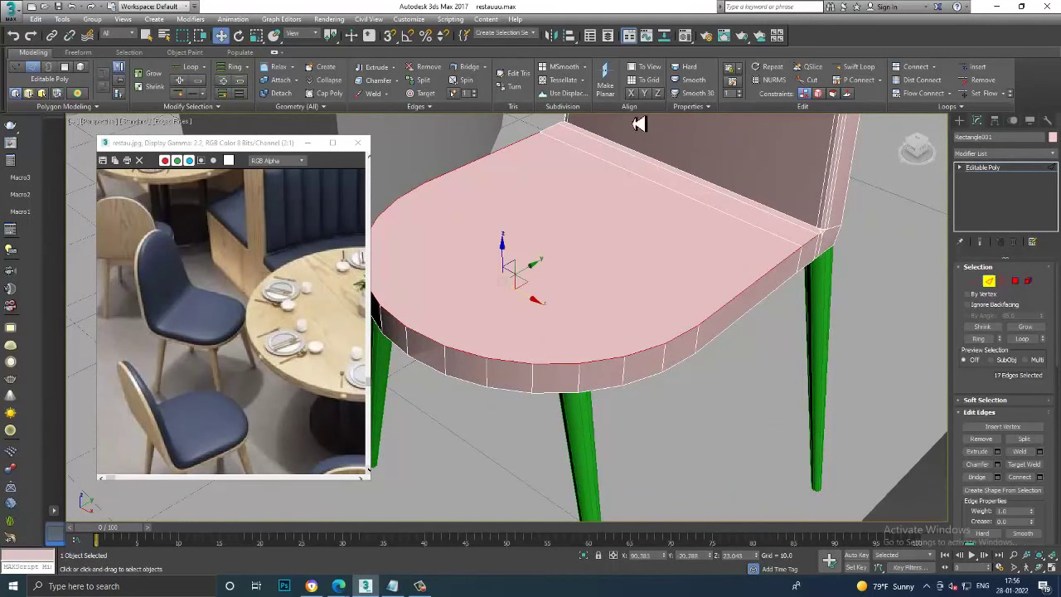
ctrl+click(555, 135)
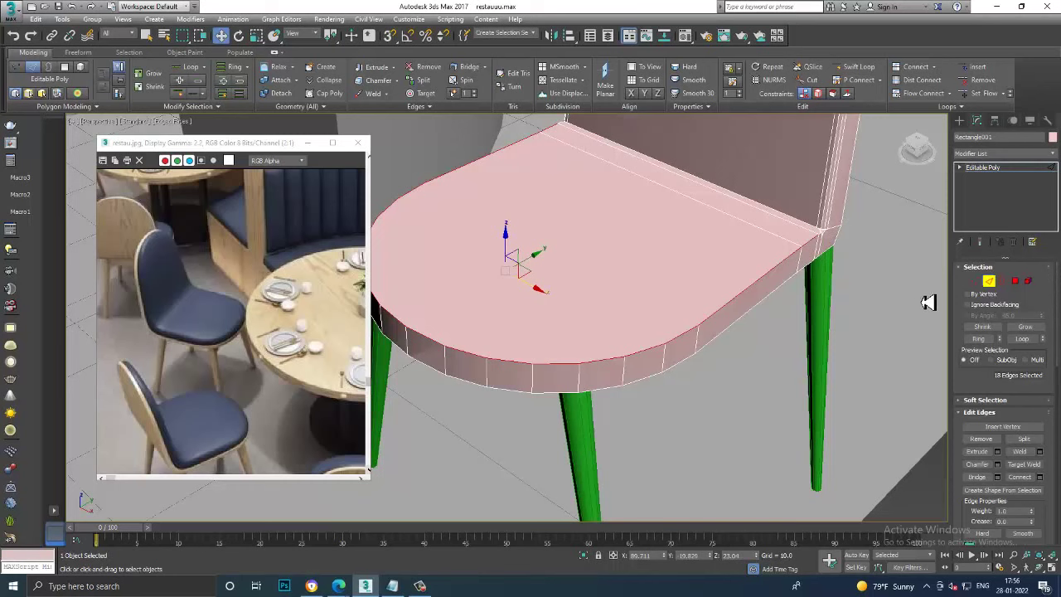
Chamfer the selected rim edges by 0.48 with 3 segments and confirm
click(997, 464)
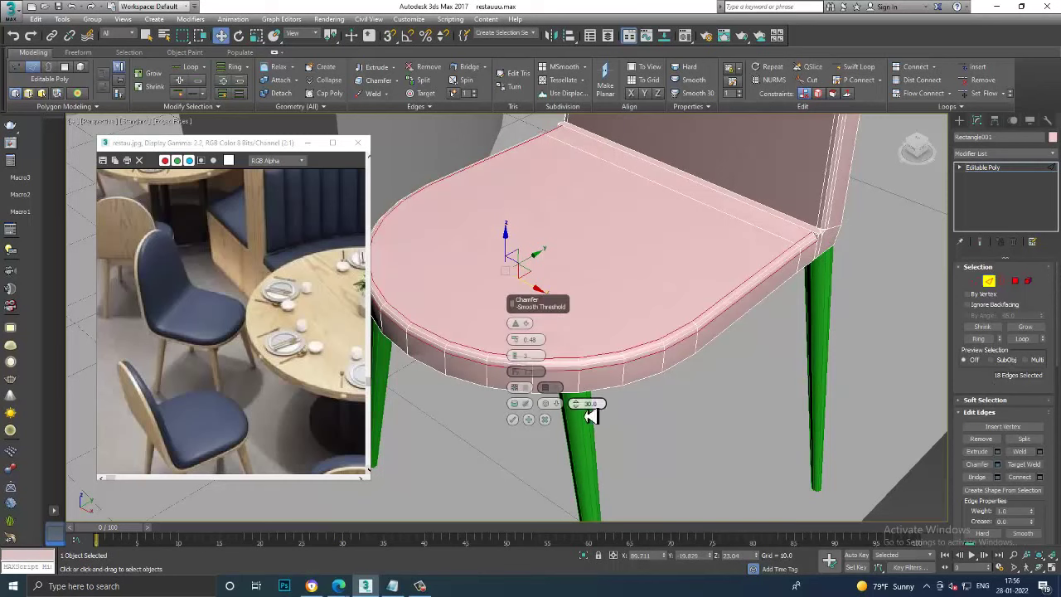
click(512, 419)
scroll(870, 220, down, 5)
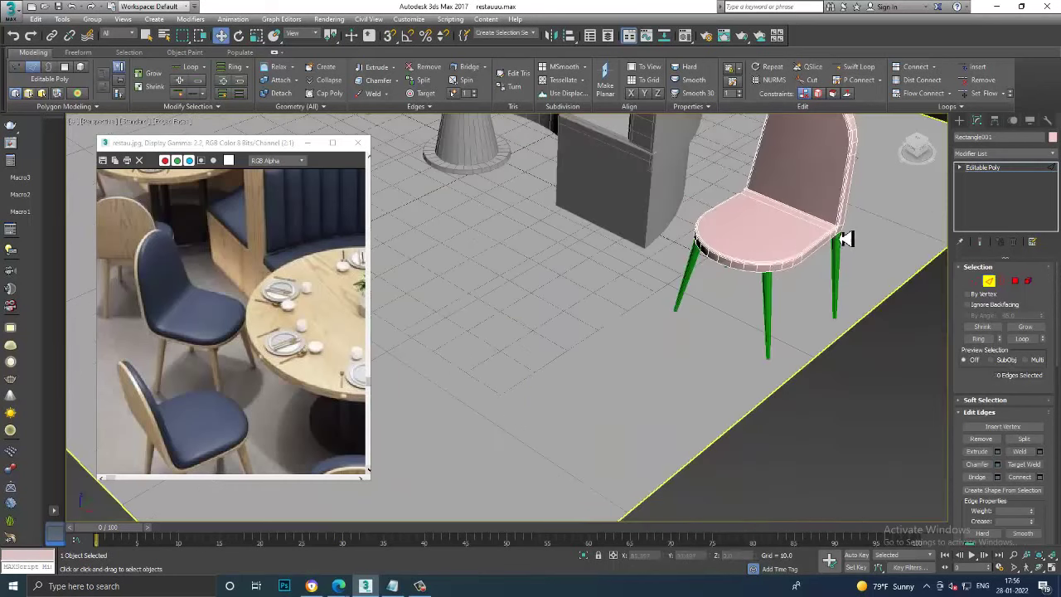
scroll(846, 239, up, 3)
mouse_move(846, 238)
alt+middle_down()
mouse_move(793, 256)
mouse_move(805, 296)
mouse_move(770, 308)
alt+middle_up()
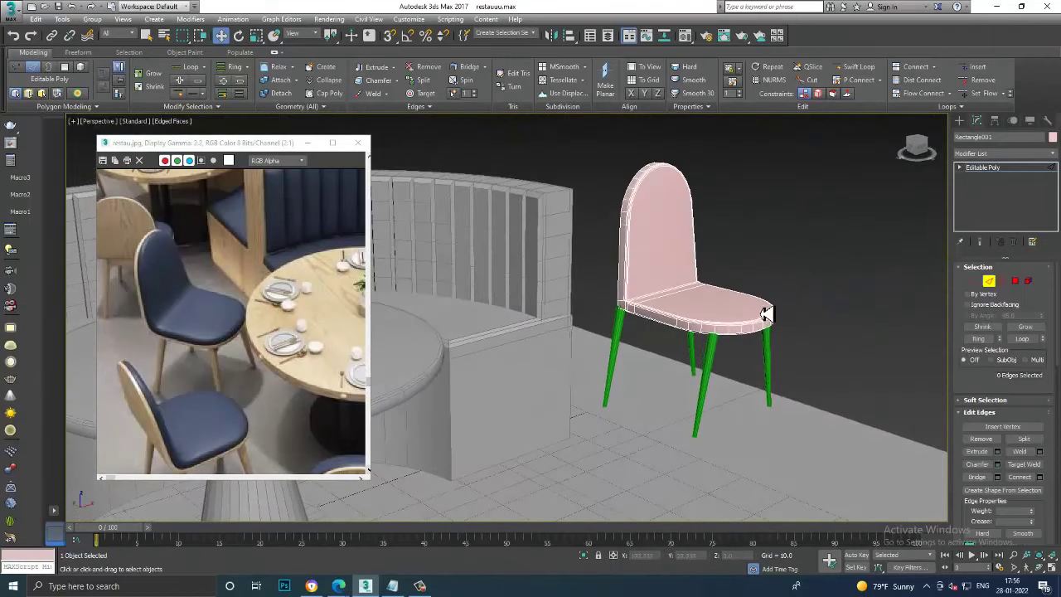
scroll(752, 357, up, 4)
In Top view, select the leg under the seat's rounded end and rotate it outward
key(2)
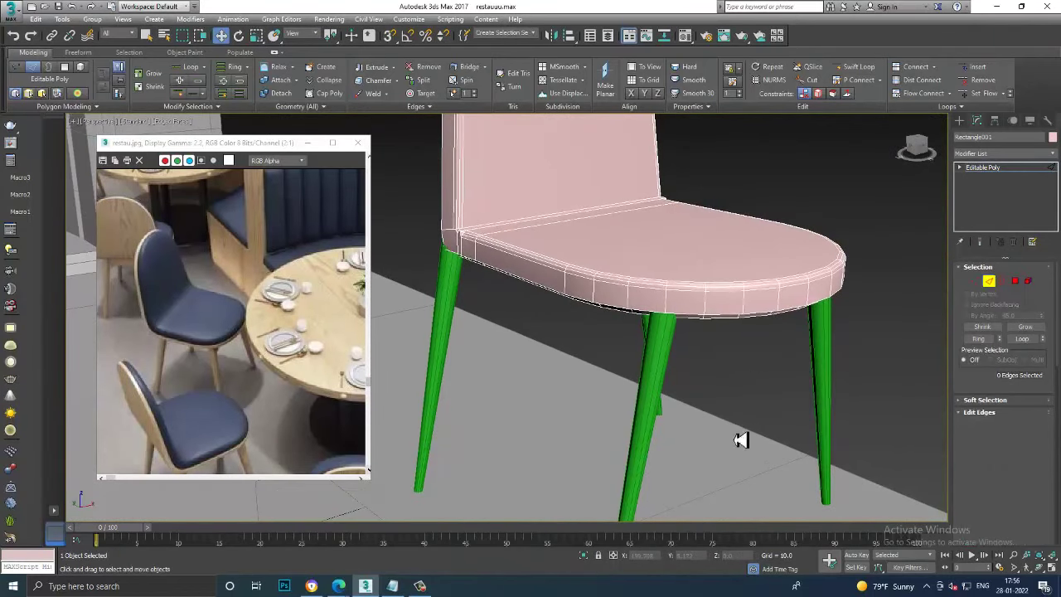
click(671, 375)
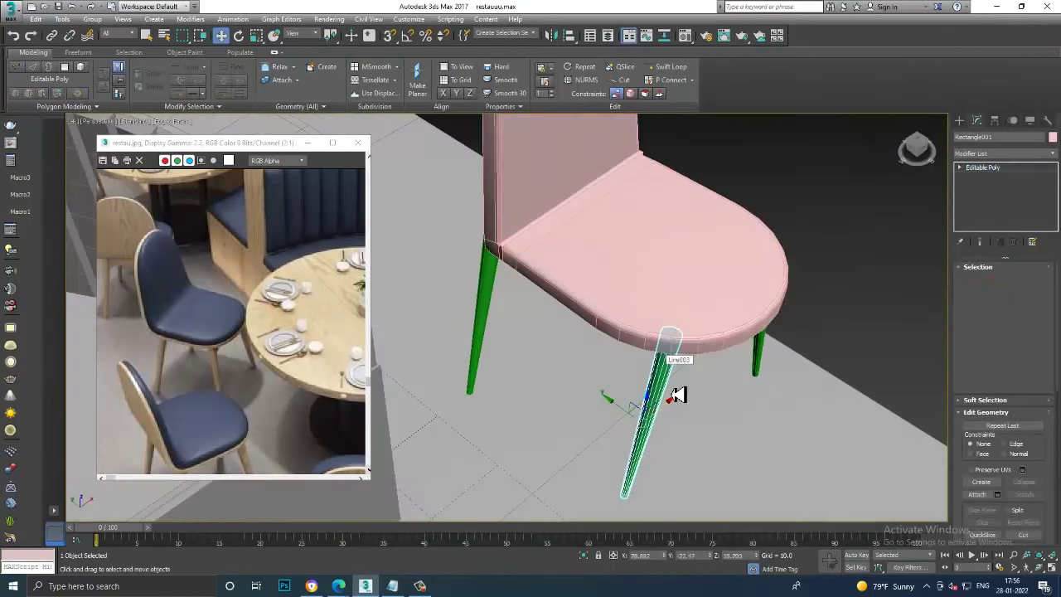
key(alt+w)
key(alt+w)
key(1)
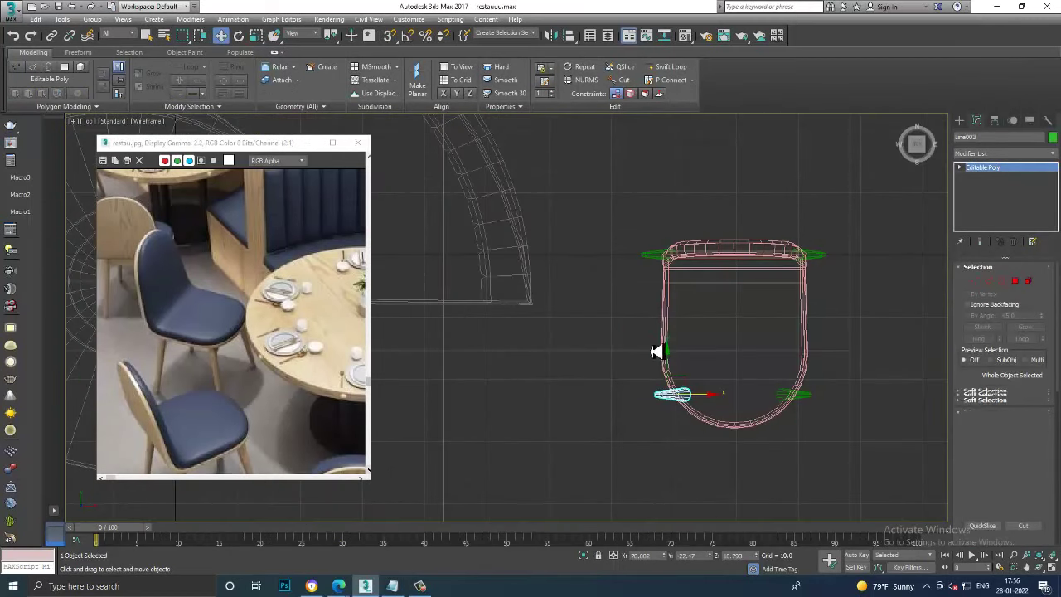
click(993, 168)
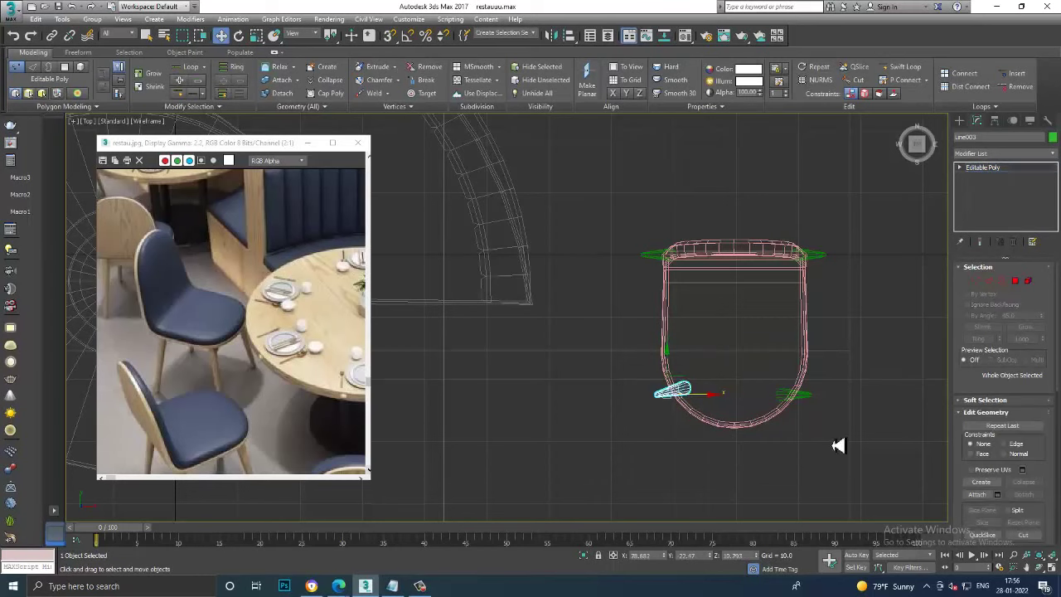
click(808, 403)
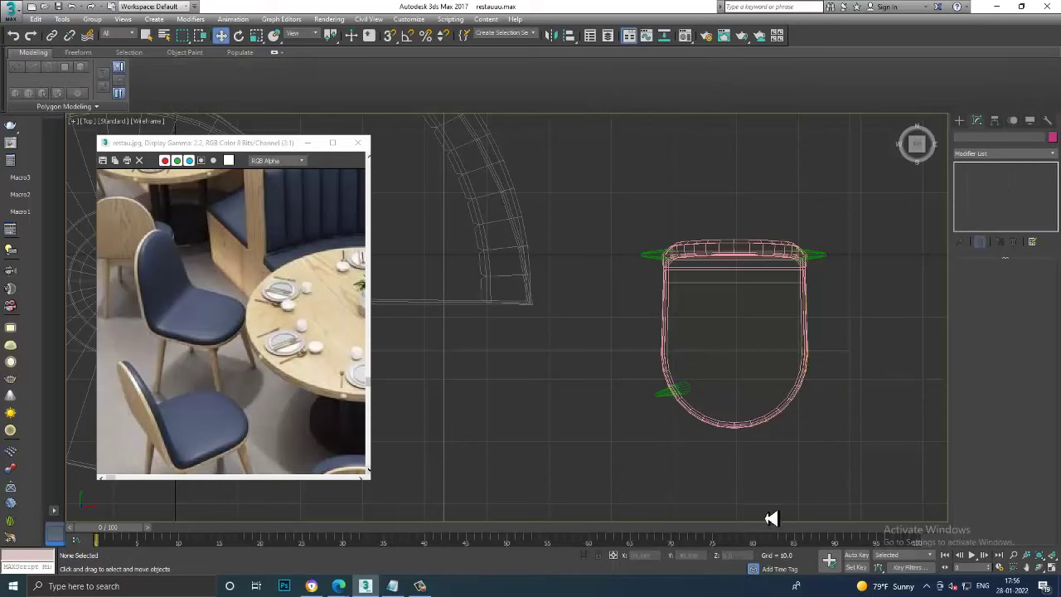
click(689, 399)
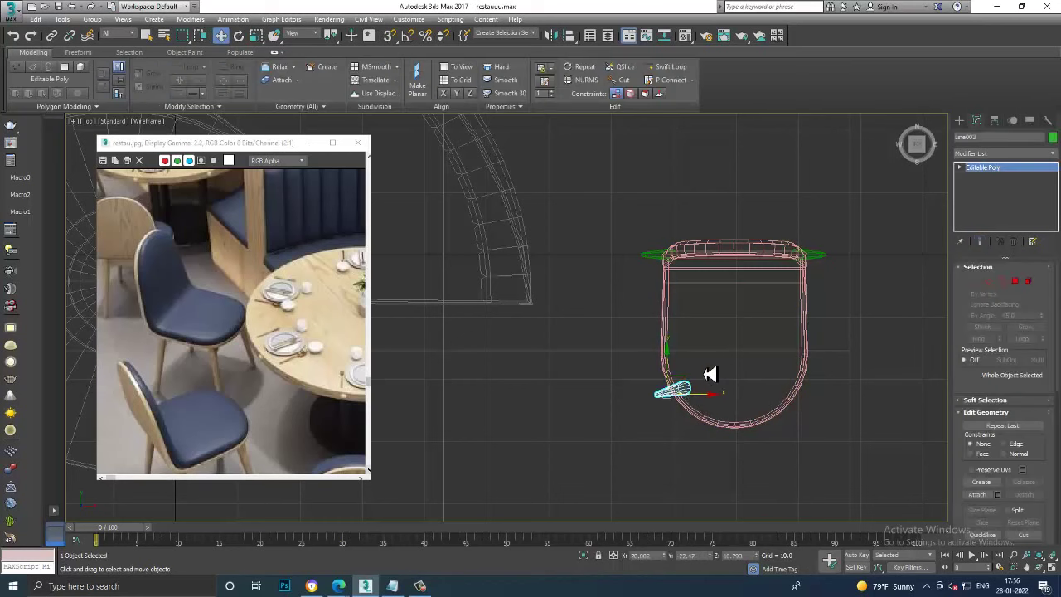
scroll(709, 374, up, 2)
key(e)
drag(644, 404, 660, 396)
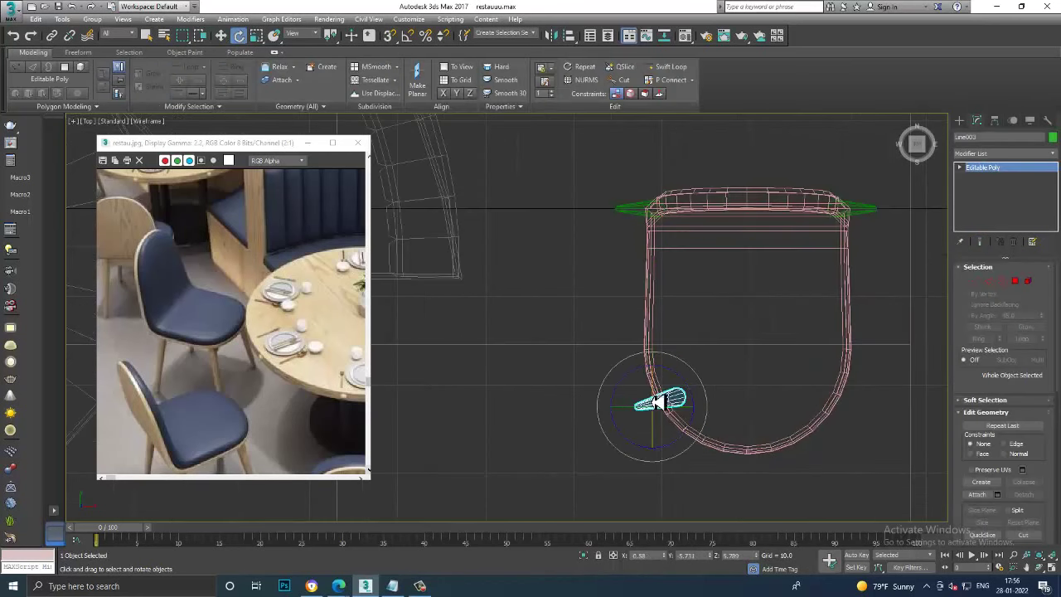
key(w)
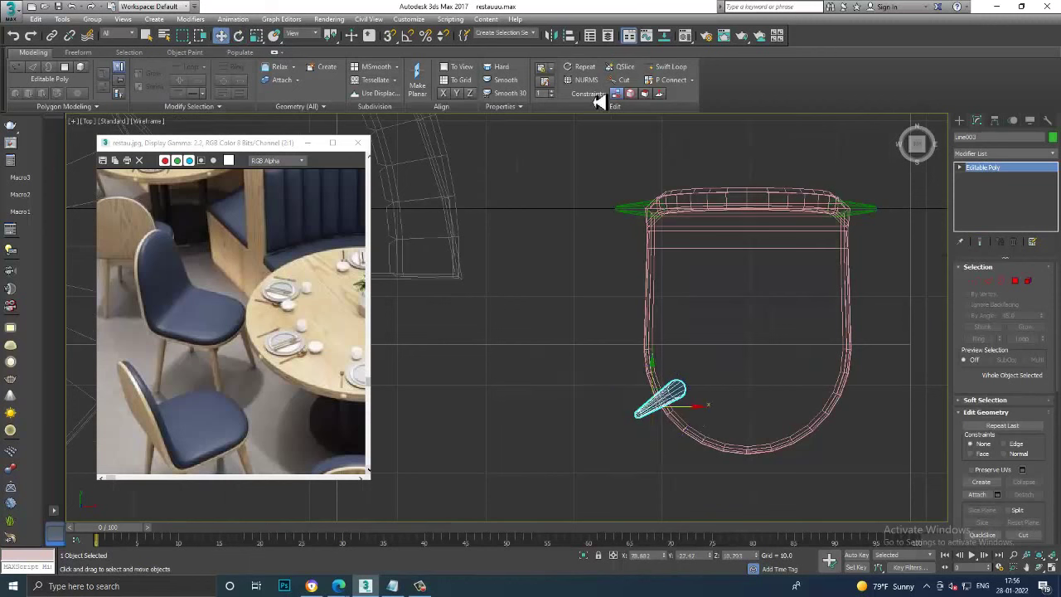
Mirror the leg on the X axis as a copy and move it to the seat's opposite side
click(553, 40)
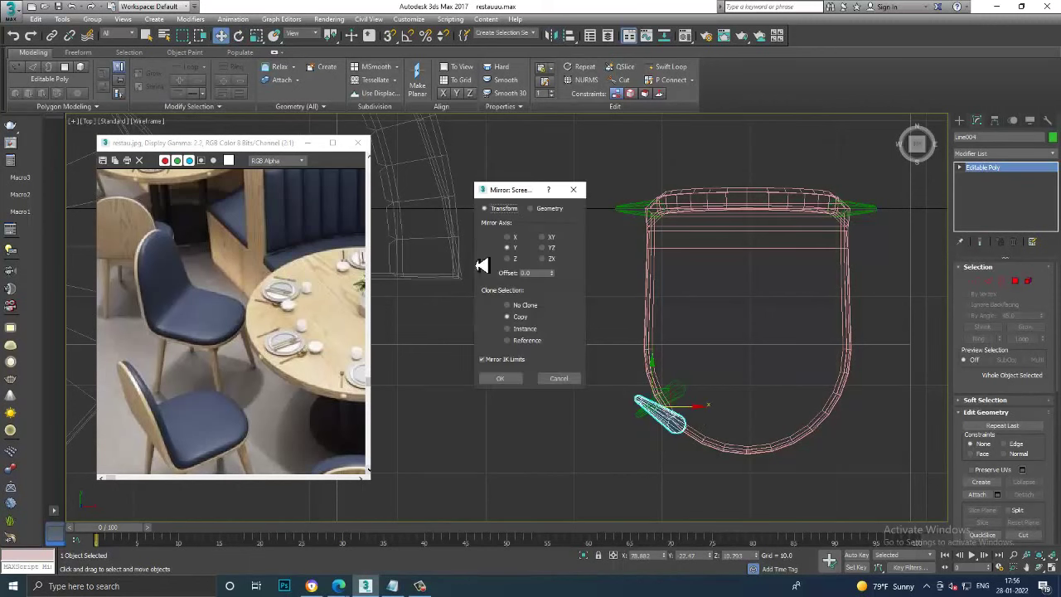
click(508, 237)
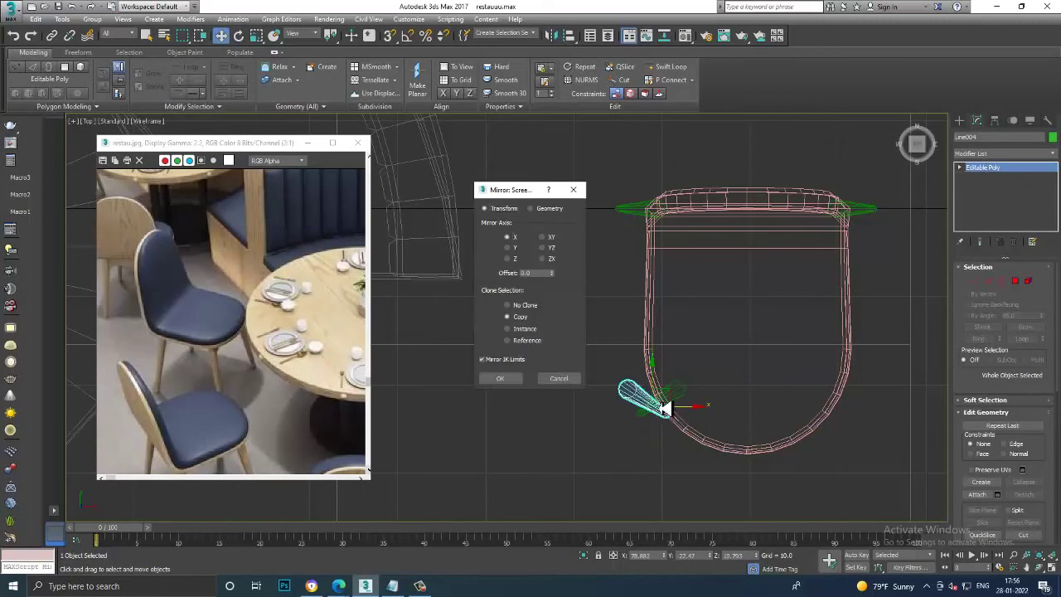
click(501, 379)
drag(695, 411, 891, 413)
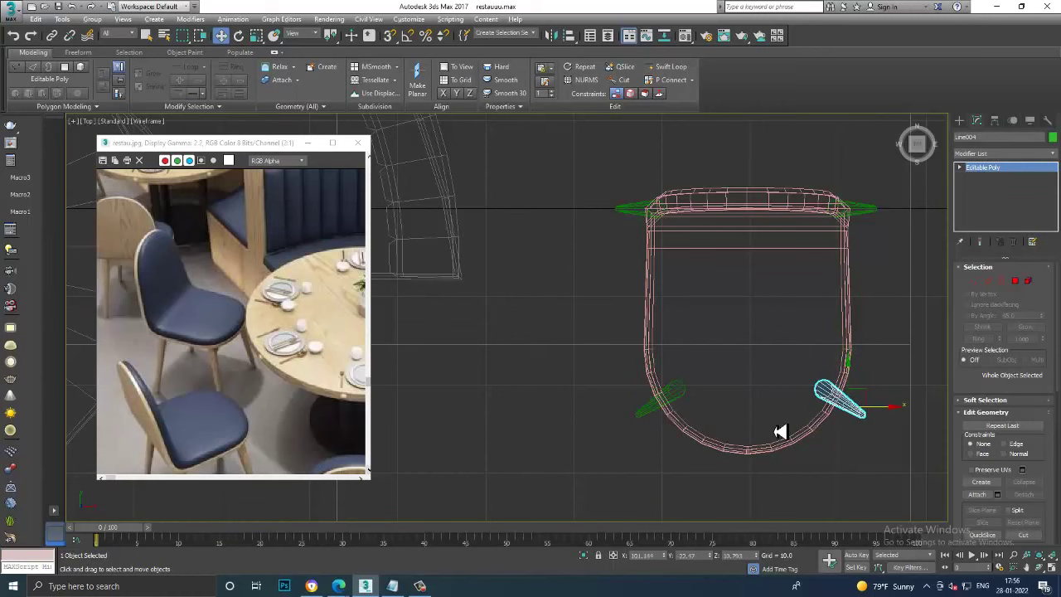
key(alt+w)
key(alt+w)
alt+middle_drag(699, 337, 658, 280)
ctrl+click(658, 280)
Set the seat and legs' object colour to grey, then turn the remaining green leg grey
scroll(540, 274, up, 2)
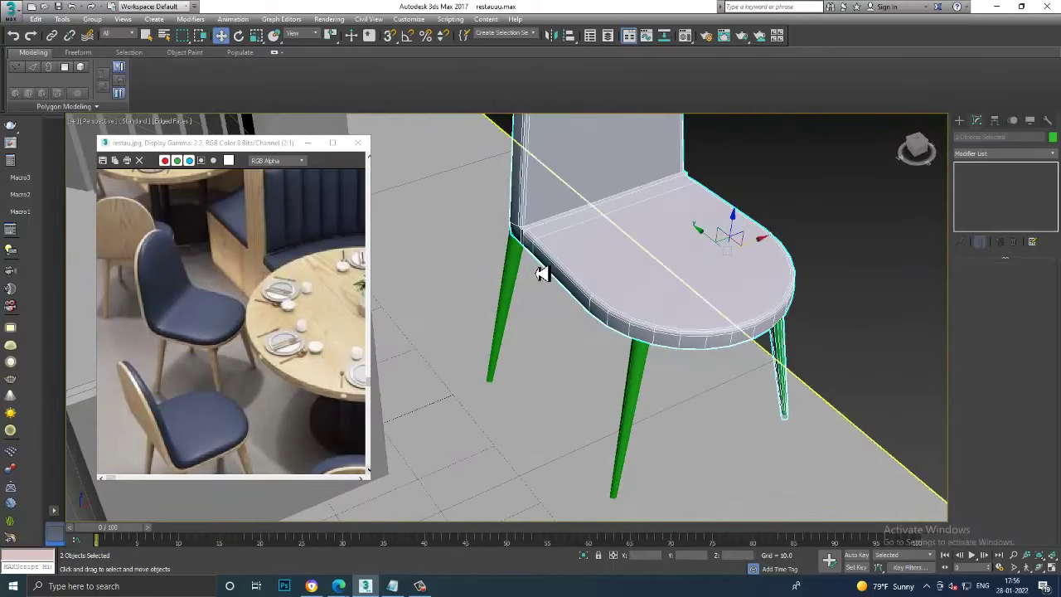
ctrl+click(522, 272)
alt+middle_drag(521, 272, 703, 273)
ctrl+click(644, 303)
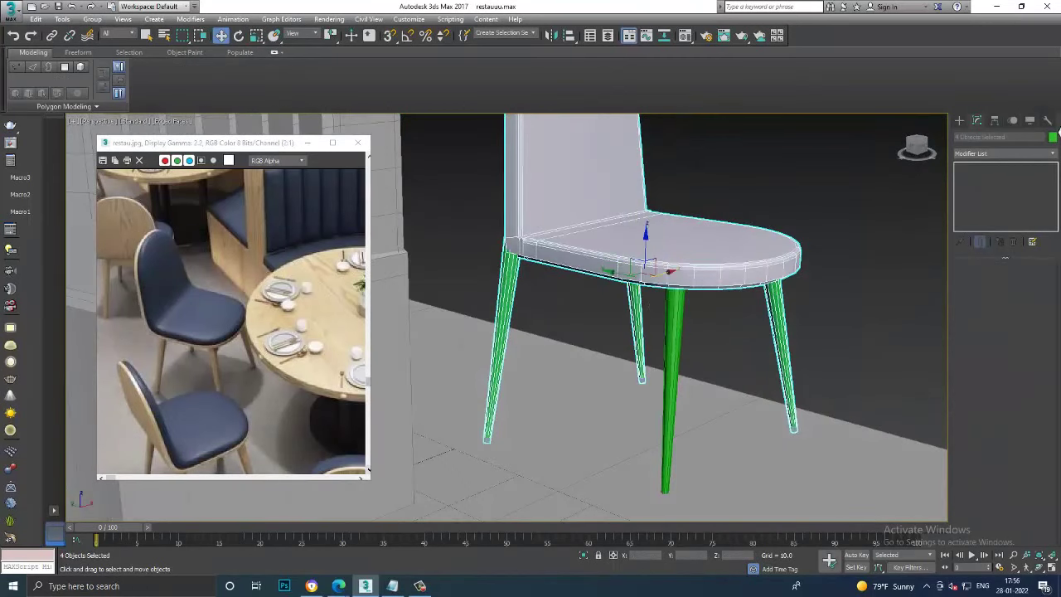
key(alt+c)
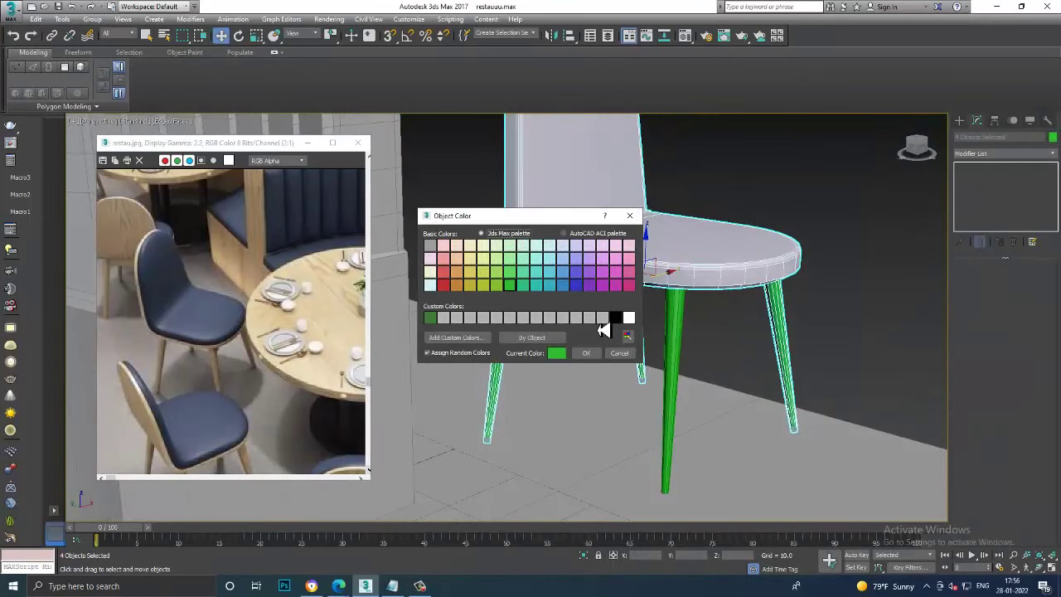
click(602, 317)
click(585, 353)
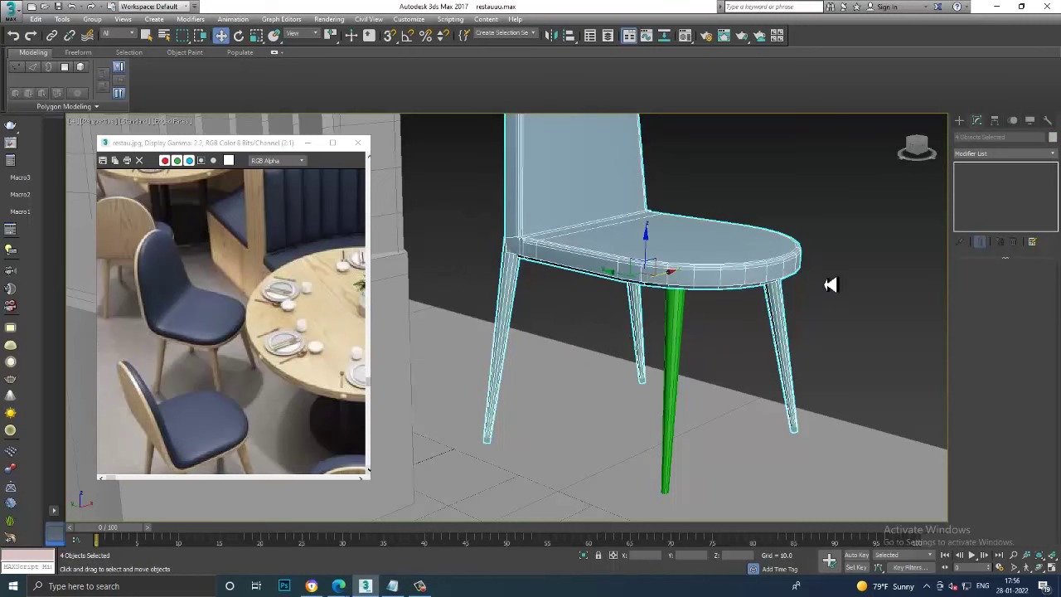
click(675, 290)
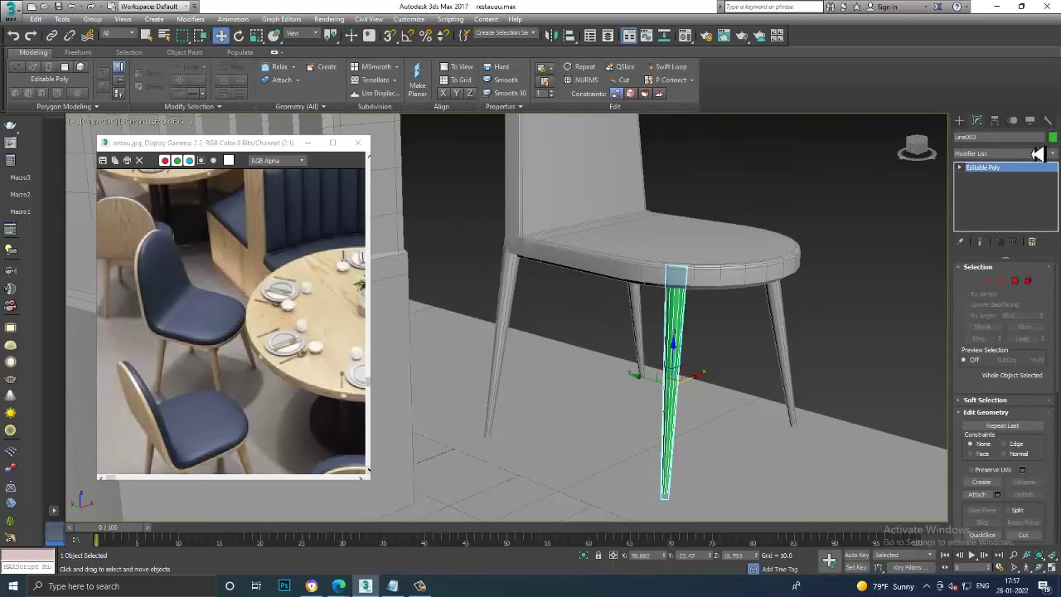
click(611, 320)
Finish the grey leg colour and select all five chair parts: back, seat and legs
click(585, 353)
scroll(654, 273, down, 5)
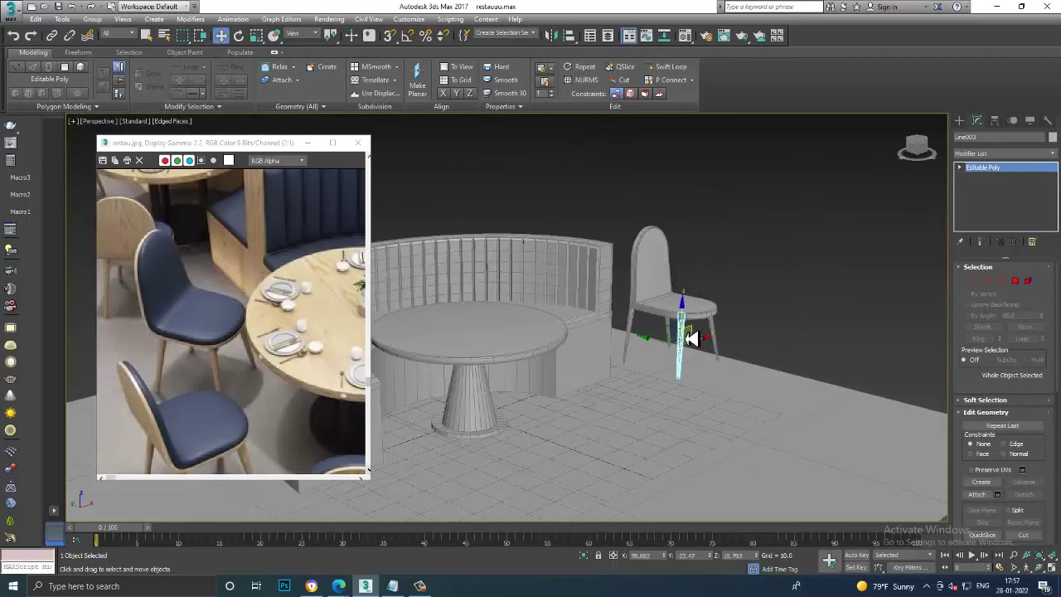
drag(742, 325, 746, 328)
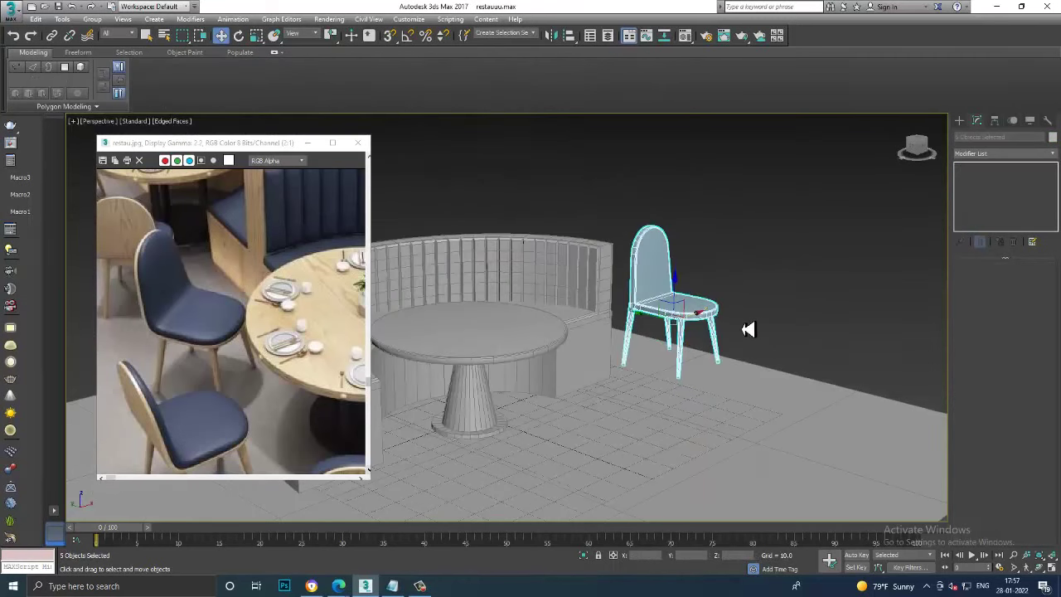
scroll(234, 308, down, 1)
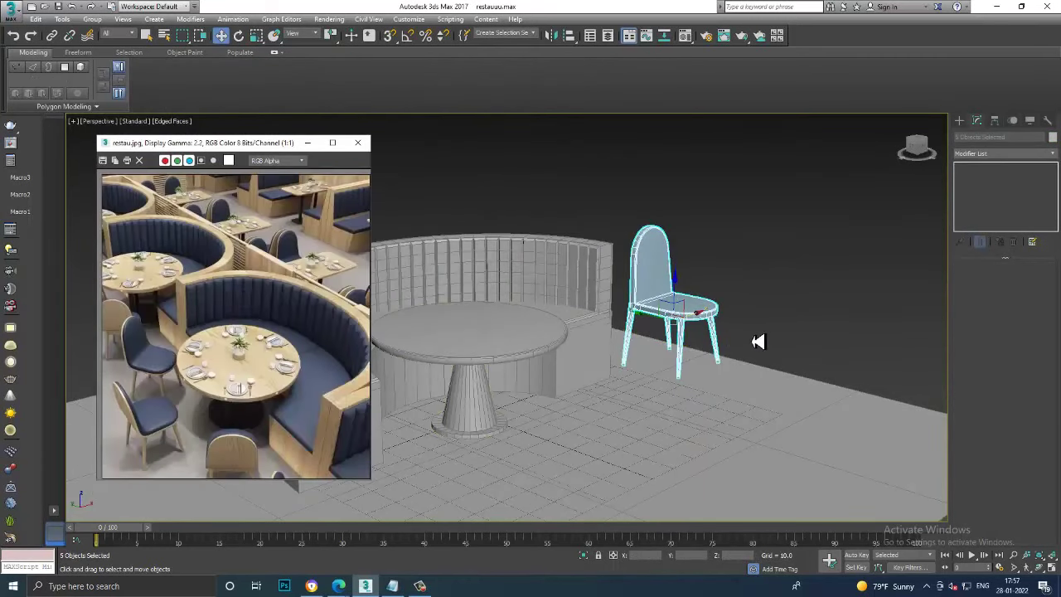
alt+middle_drag(719, 340, 620, 333)
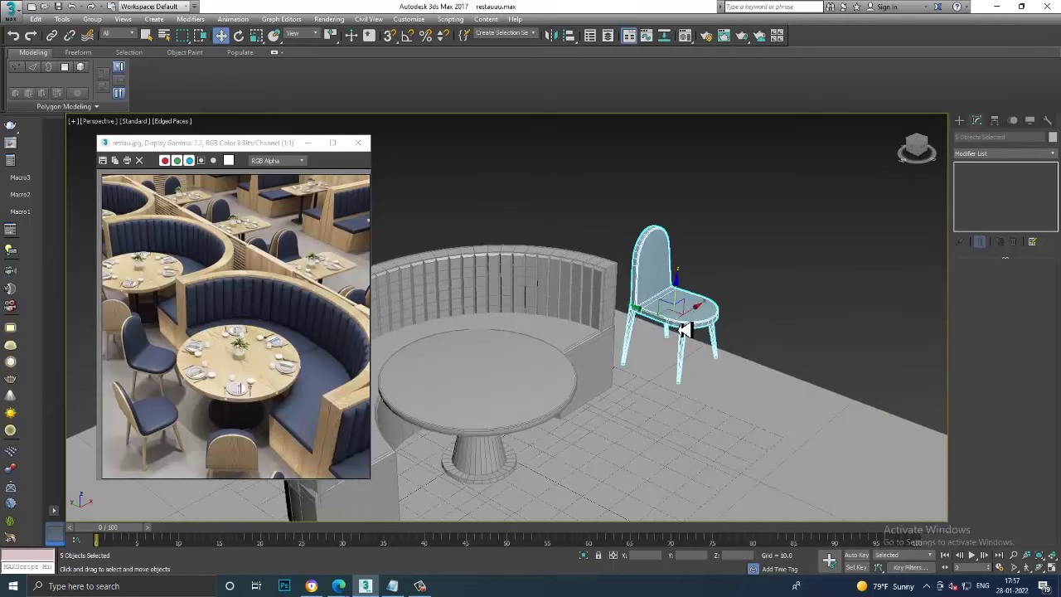
scroll(620, 333, up, 2)
scroll(620, 333, up, 2)
click(673, 333)
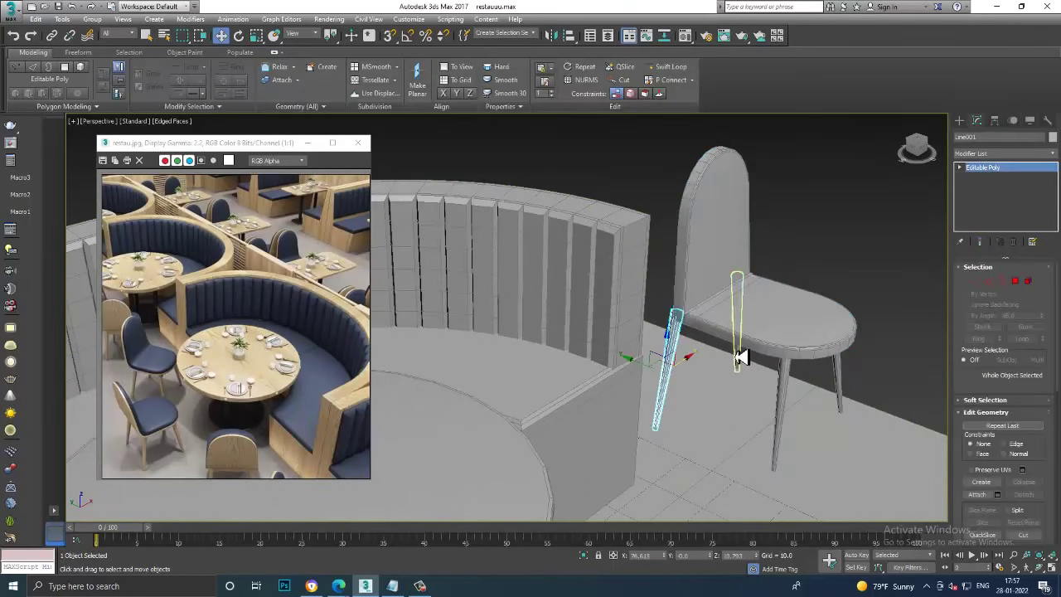
ctrl+click(737, 348)
alt+middle_drag(687, 348, 737, 346)
ctrl+click(710, 240)
ctrl+click(752, 398)
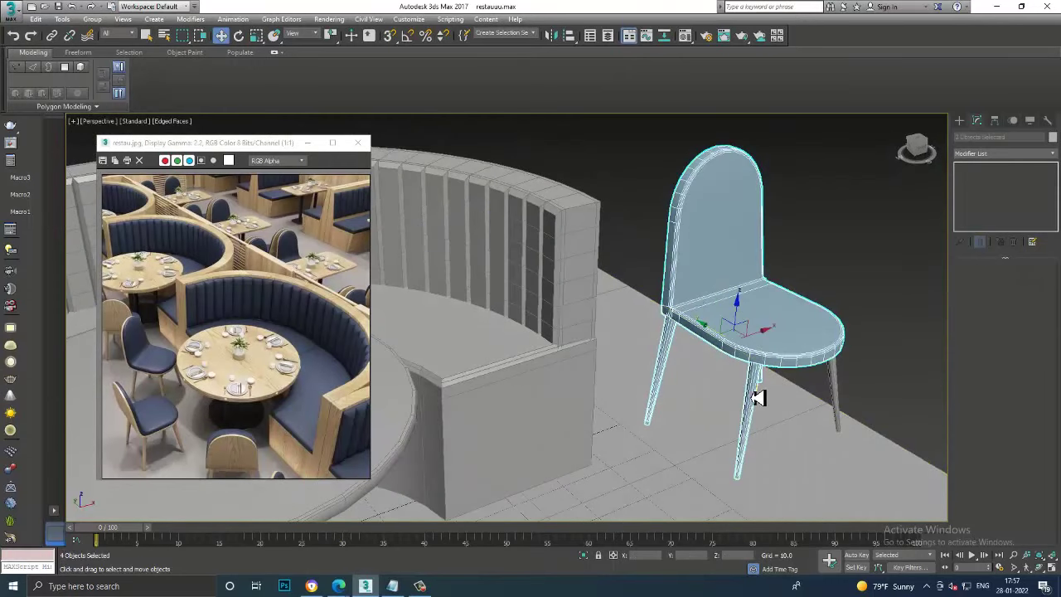
ctrl+click(836, 379)
scroll(832, 377, down, 5)
Rotate the selected chair to face the round table
key(r)
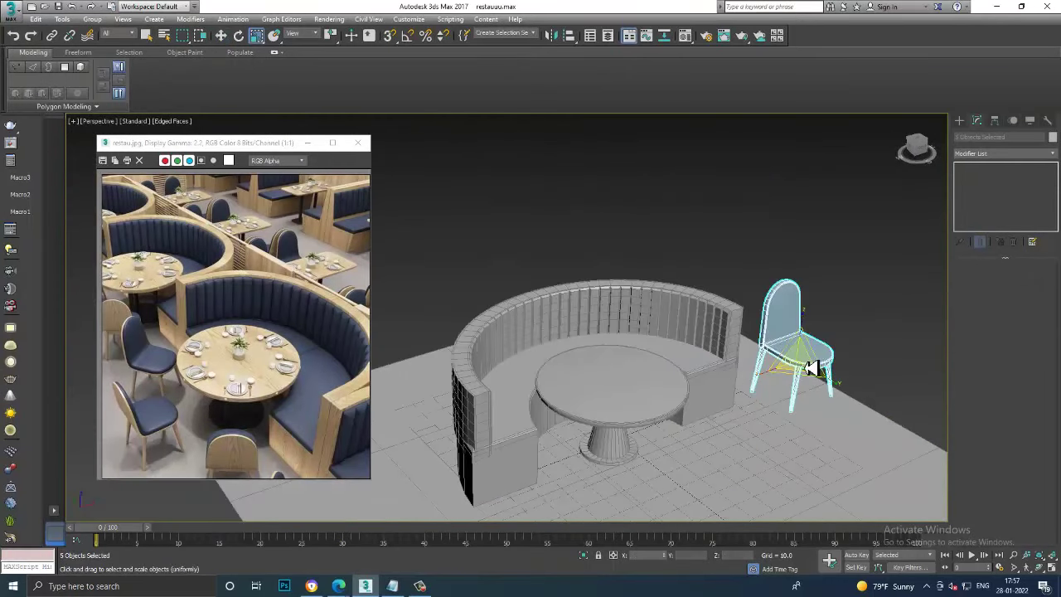
alt+middle_drag(809, 358, 794, 343)
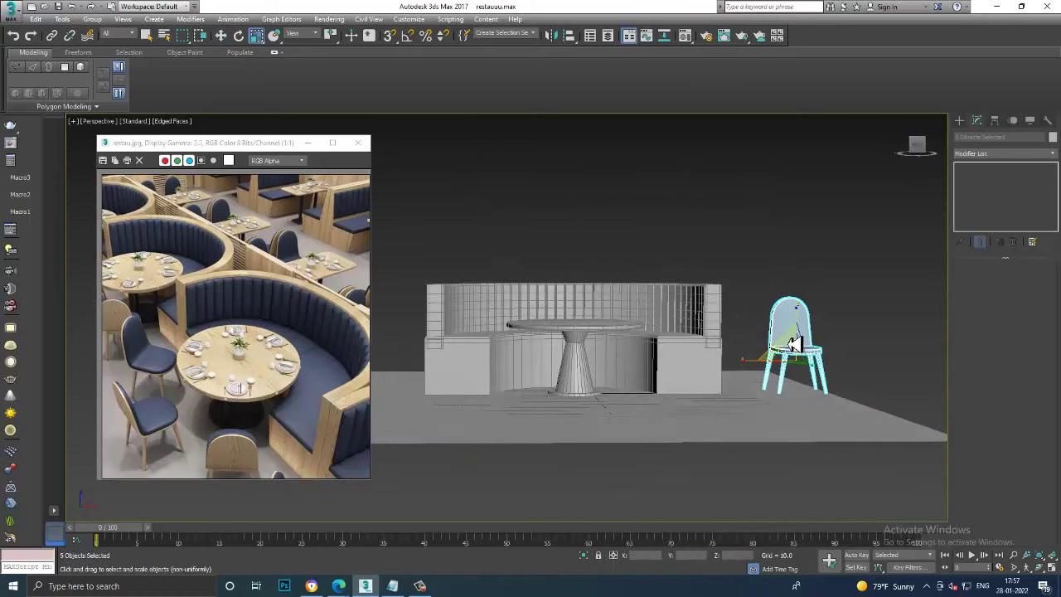
key(e)
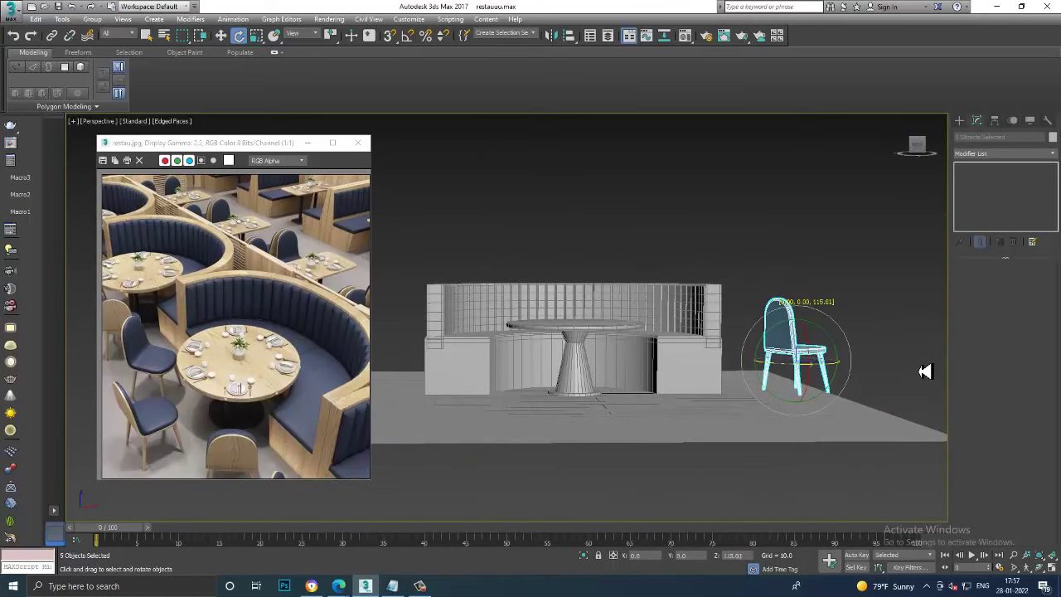
drag(795, 370, 923, 367)
key(alt+w)
In Top view, move the chair to the booth's open side, then fine-tune its rotation
key(alt+w)
scroll(585, 274, down, 5)
middle_drag(654, 284, 852, 307)
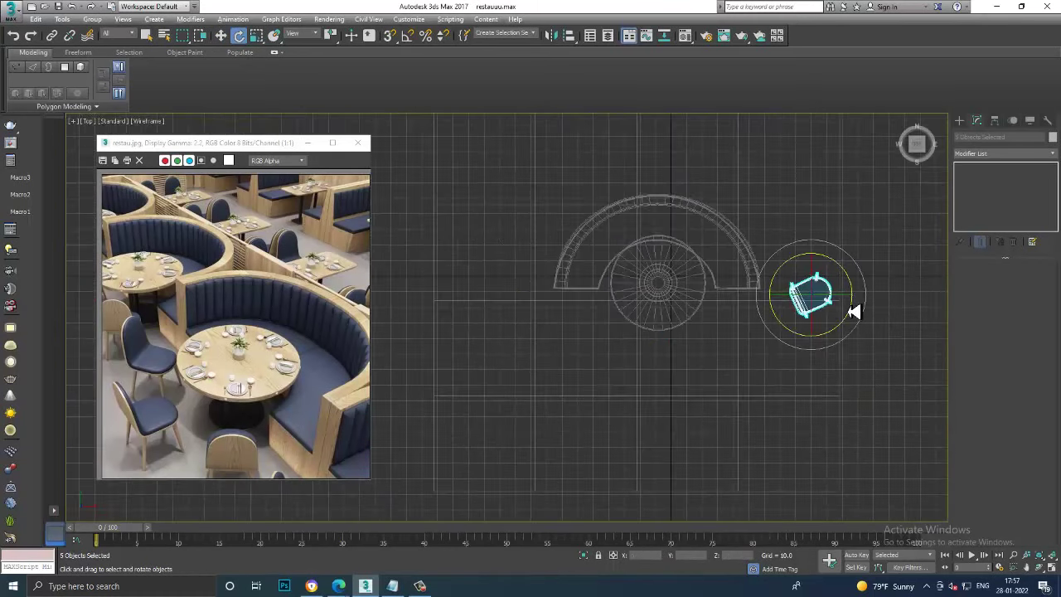
key(w)
drag(847, 300, 811, 300)
mouse_move(729, 303)
mouse_down()
mouse_move(655, 312)
mouse_move(630, 302)
mouse_up()
key(alt+w)
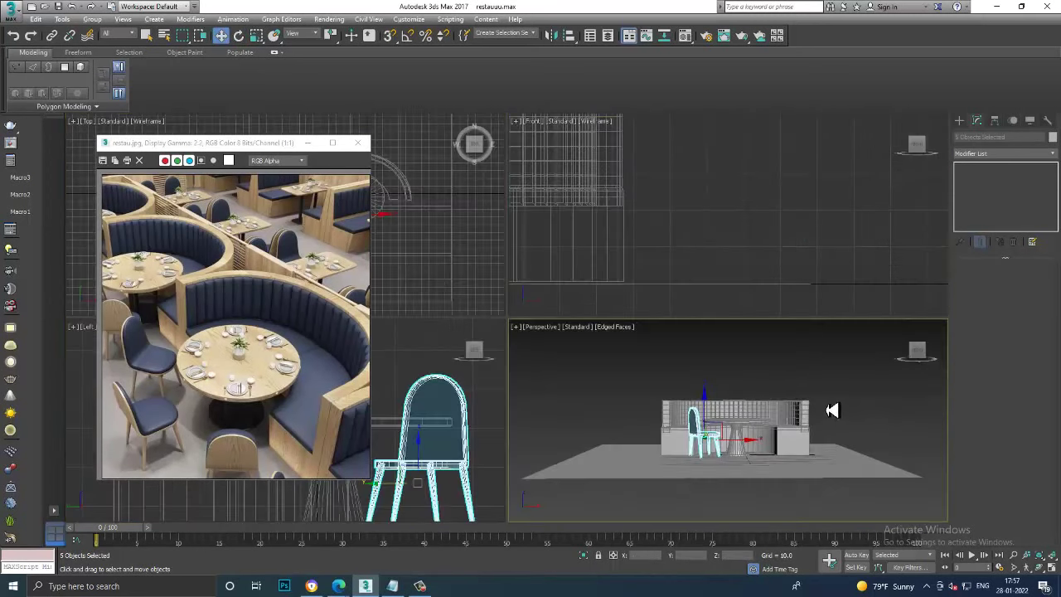
alt+middle_drag(540, 367, 633, 396)
key(e)
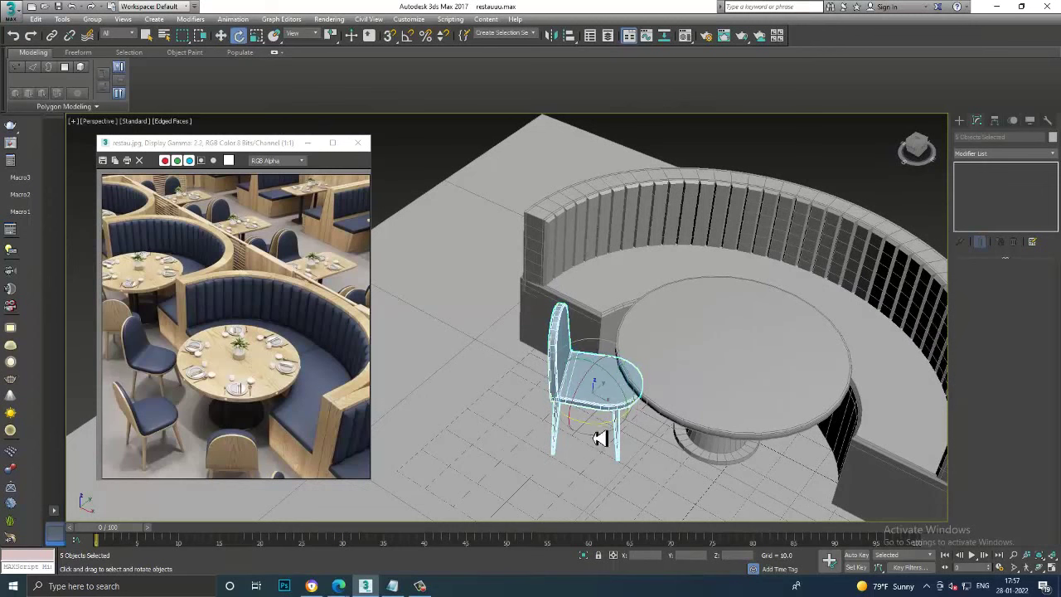
drag(598, 429, 611, 431)
key(w)
mouse_move(611, 431)
alt+middle_down()
mouse_move(671, 410)
mouse_move(639, 397)
mouse_move(643, 339)
mouse_move(622, 336)
mouse_move(716, 391)
mouse_move(437, 300)
alt+middle_up()
Mirror the chair on X as a copy and move it to the table's right side
key(alt+w)
key(alt+w)
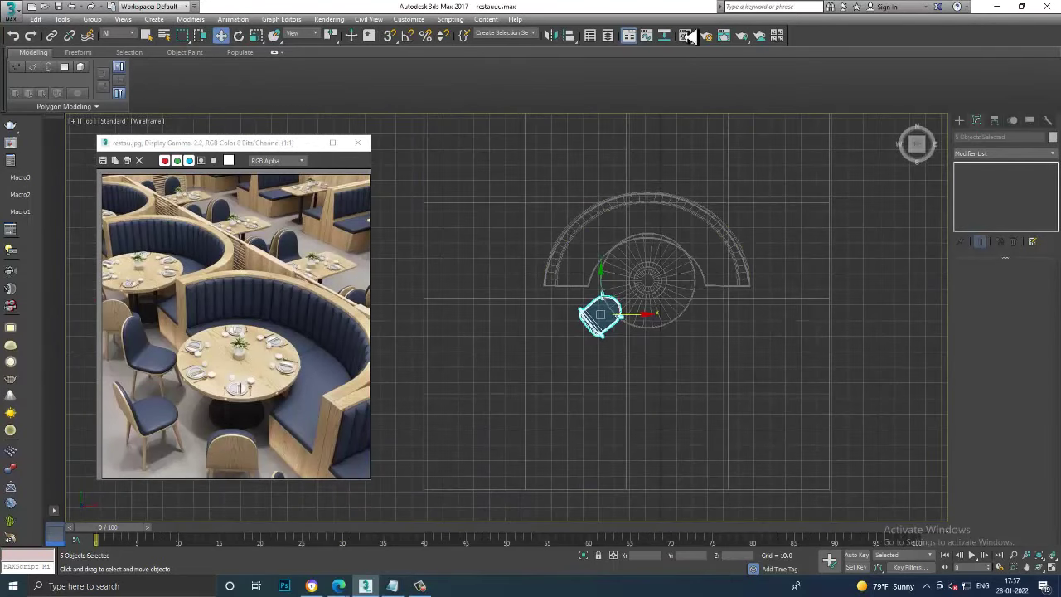
click(557, 37)
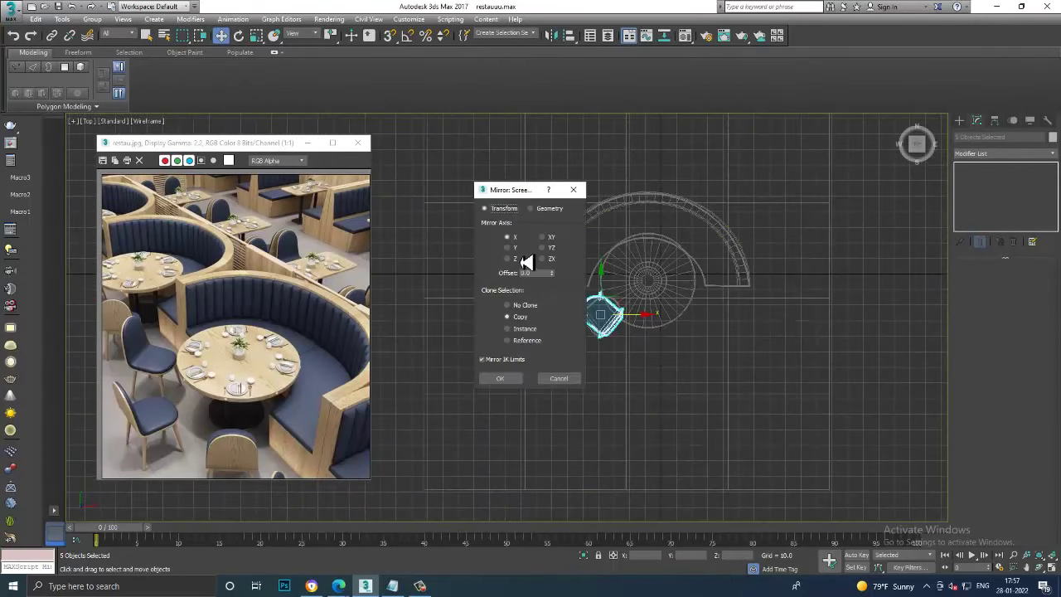
click(499, 378)
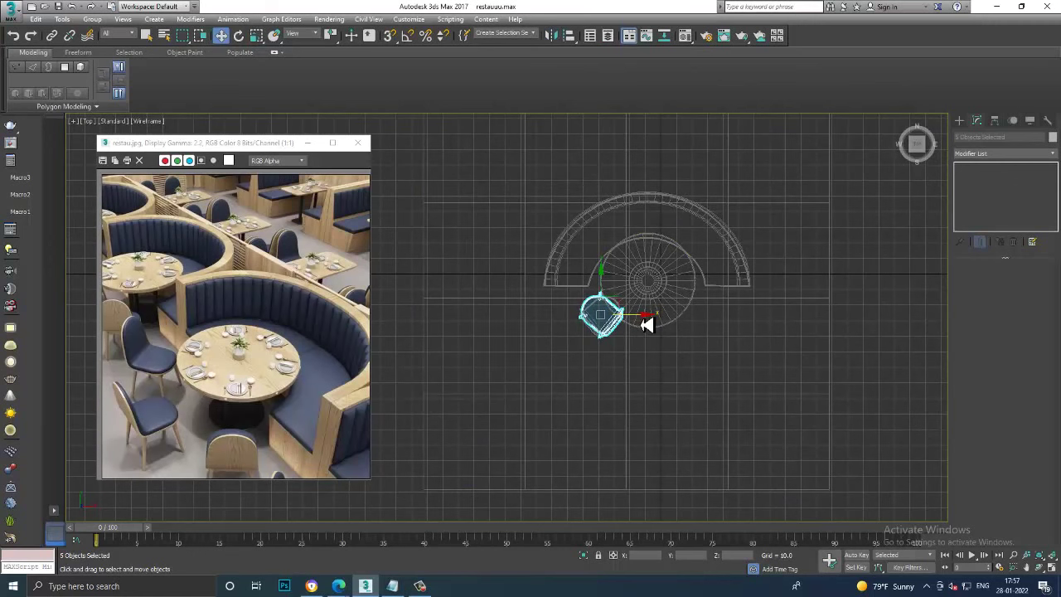
drag(646, 324, 746, 318)
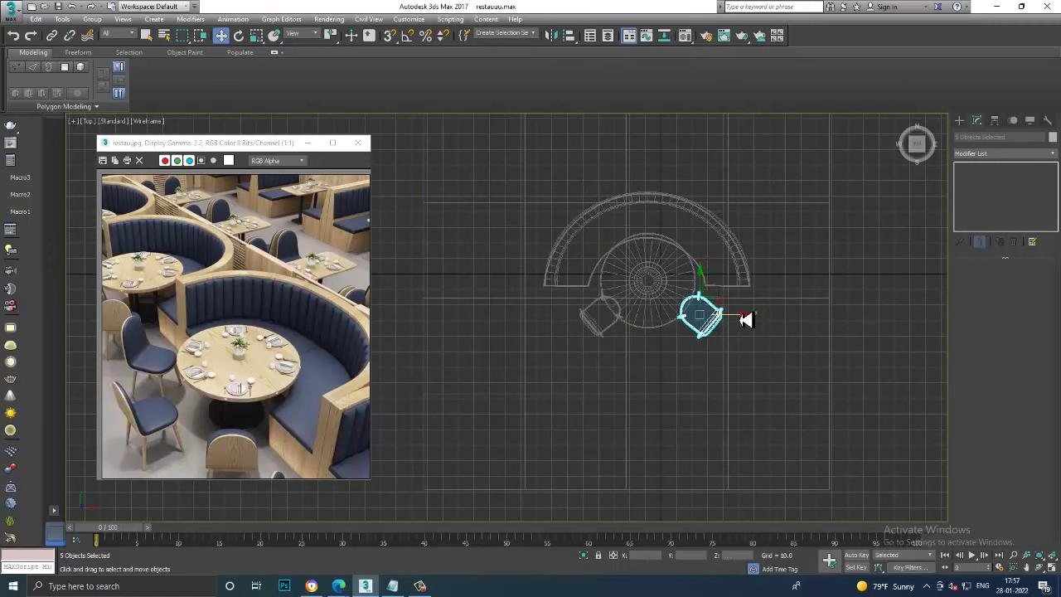
Shift-drag another chair copy, rotate it upright and move it to the table's front centre
shift+drag(703, 287, 704, 318)
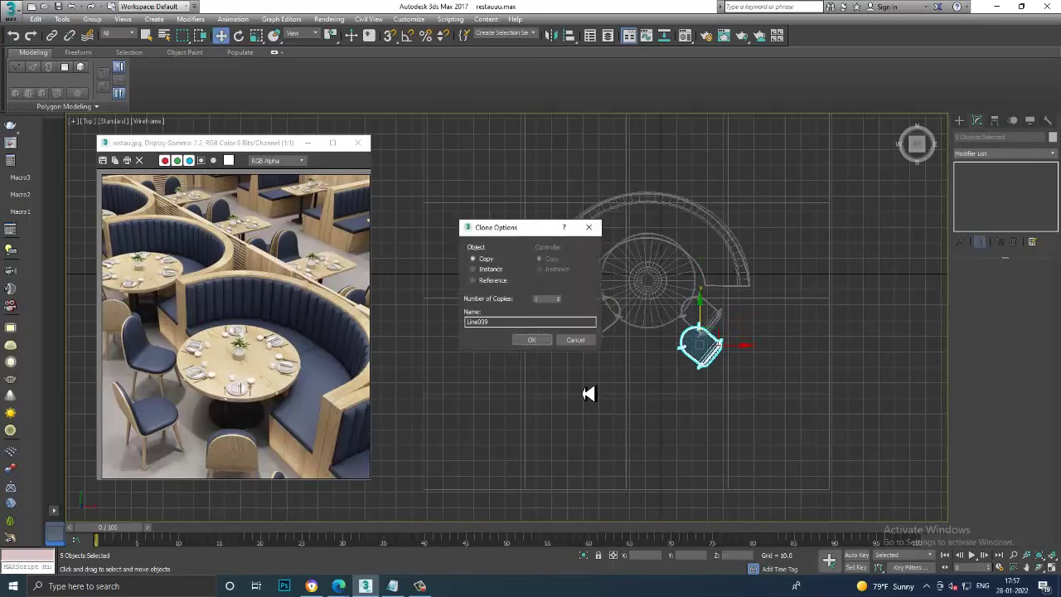
click(534, 341)
key(e)
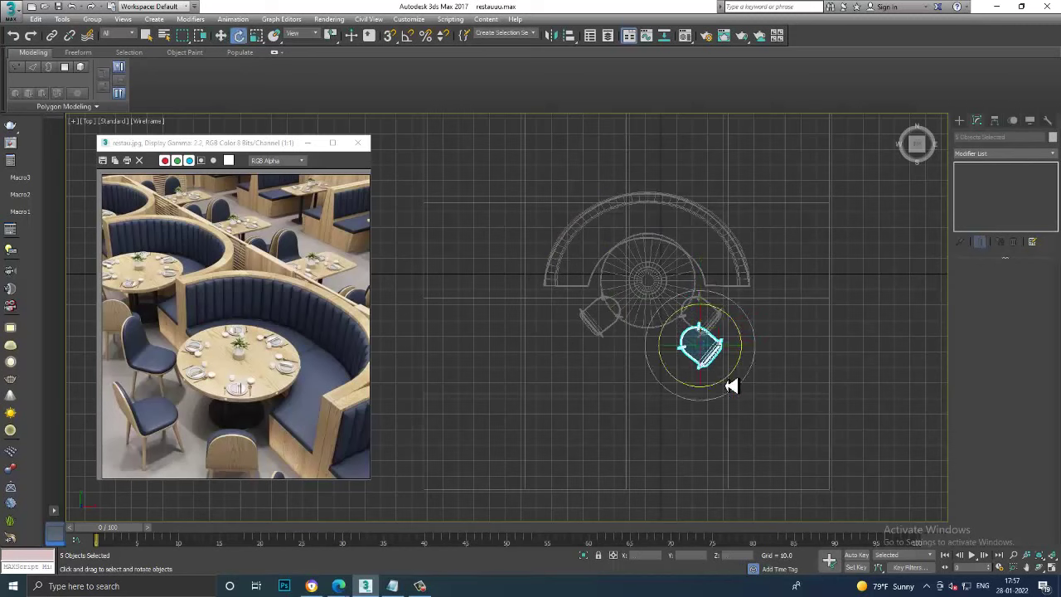
drag(731, 386, 666, 385)
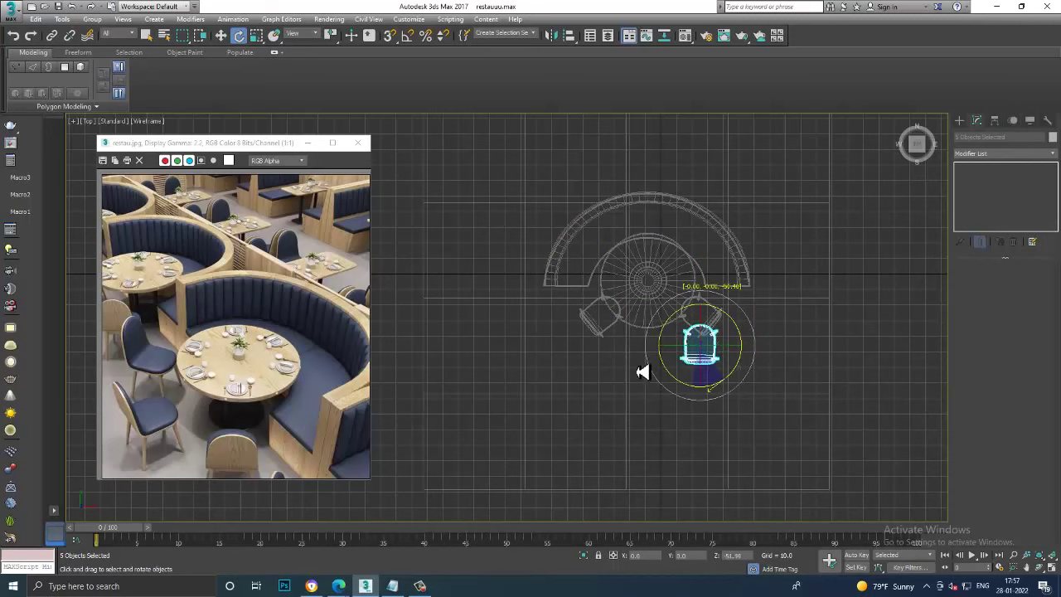
key(w)
drag(733, 347, 690, 355)
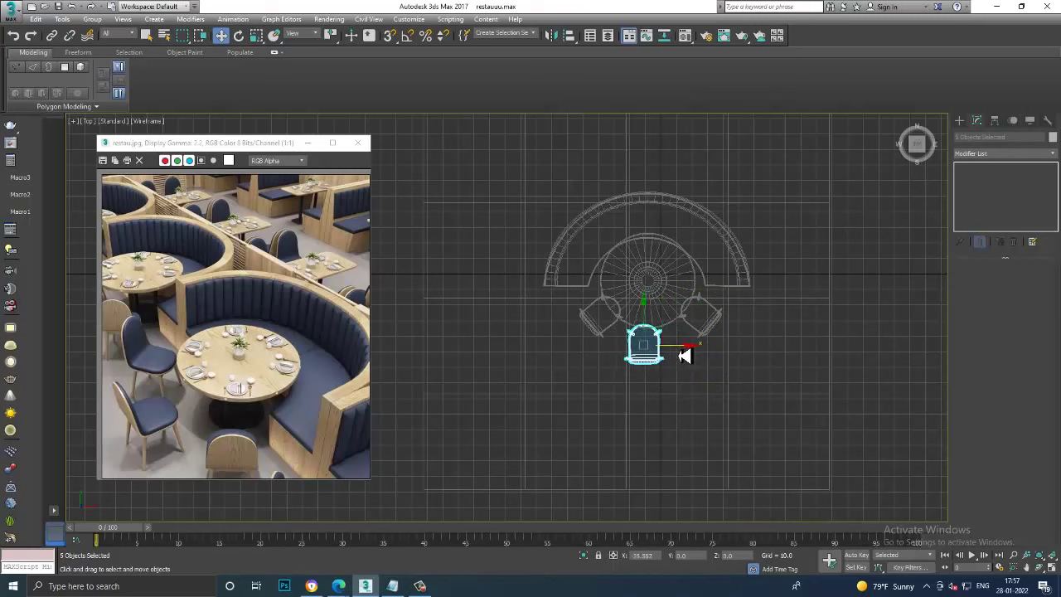
In the enlarged perspective view, select the booth set and orbit to inspect the three chairs
key(alt+w)
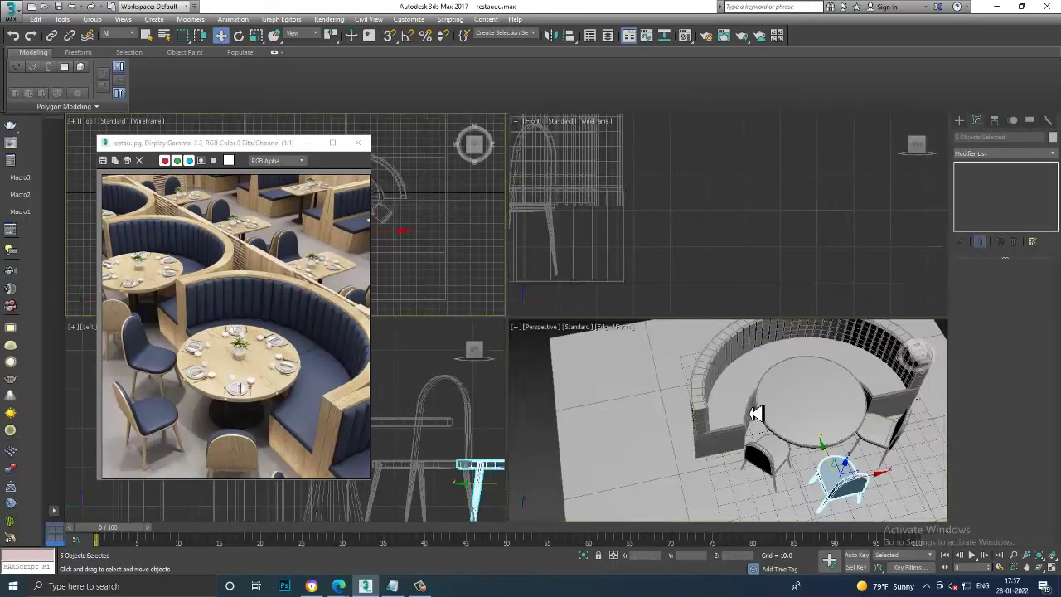
right_click(753, 414)
key(alt+w)
scroll(699, 330, down, 5)
alt+middle_drag(805, 350, 578, 279)
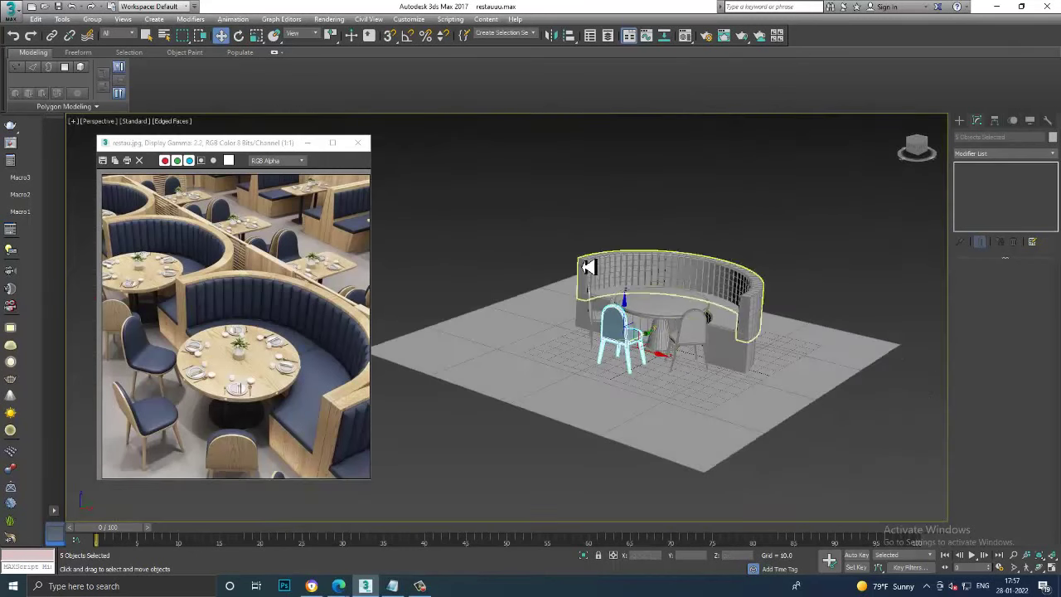
key(ctrl+a)
alt+click(813, 369)
alt+middle_drag(700, 310, 728, 319)
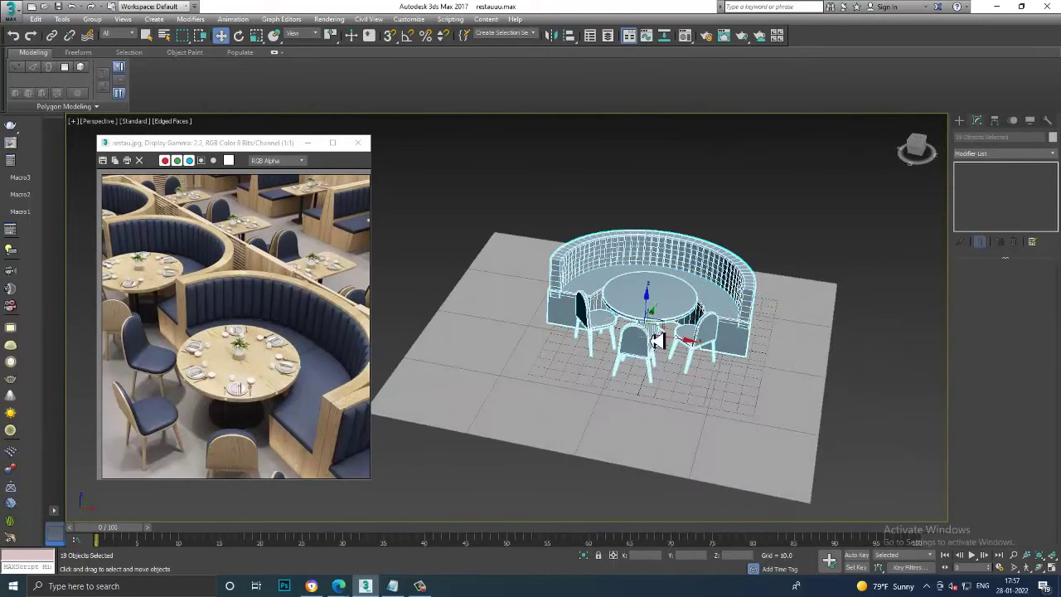
mouse_move(655, 340)
alt+middle_down()
mouse_move(639, 329)
mouse_move(635, 303)
alt+middle_up()
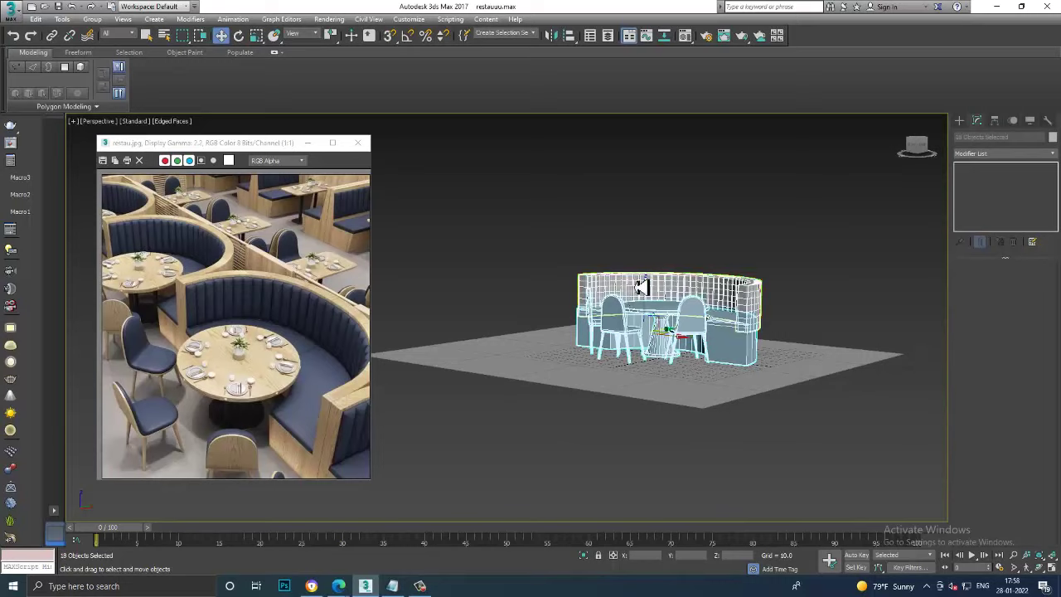
Select the front-left chair's back and legs and scale it up to match the other chairs
click(644, 260)
scroll(655, 319, up, 4)
mouse_move(654, 320)
alt+middle_down()
mouse_move(667, 344)
mouse_move(670, 317)
alt+middle_up()
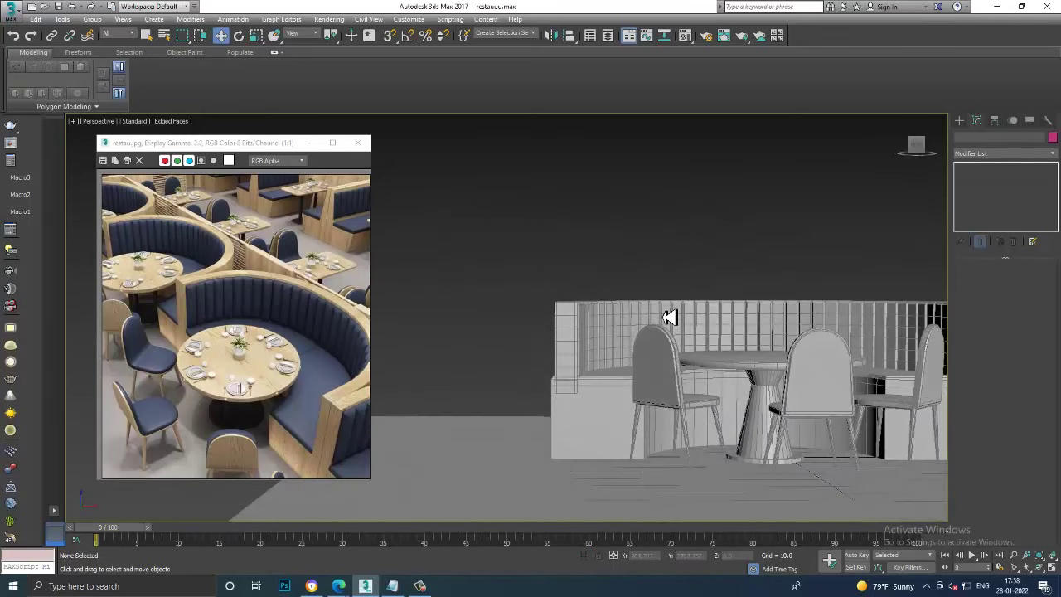
click(673, 363)
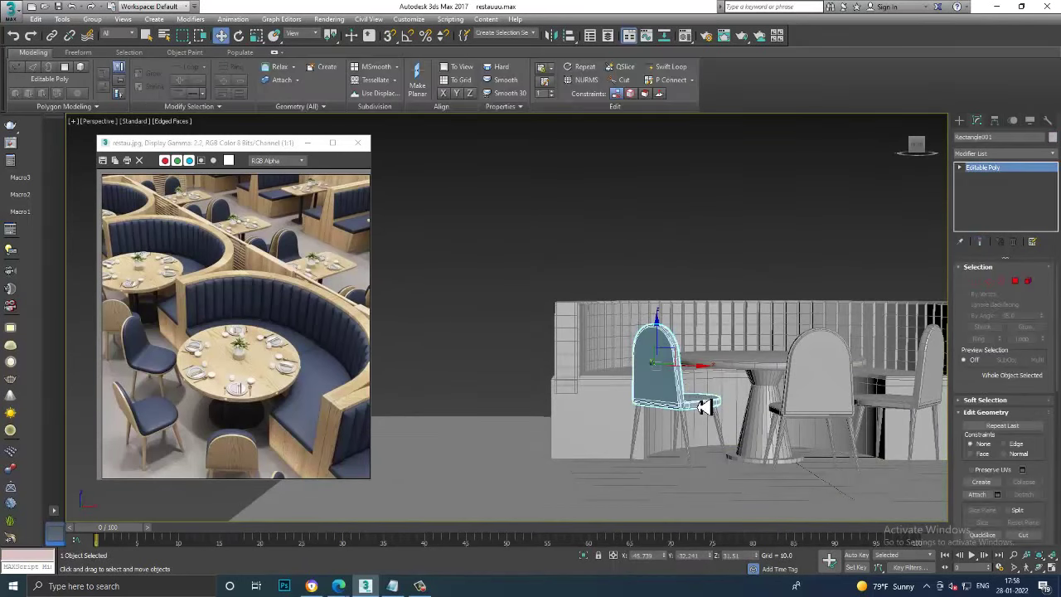
ctrl+click(688, 437)
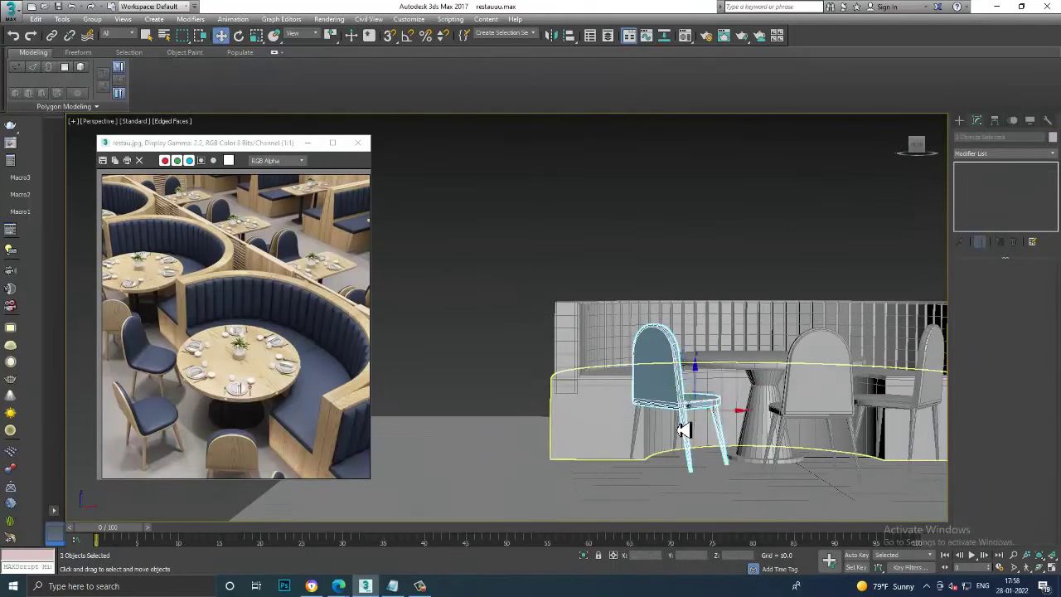
ctrl+click(642, 427)
key(r)
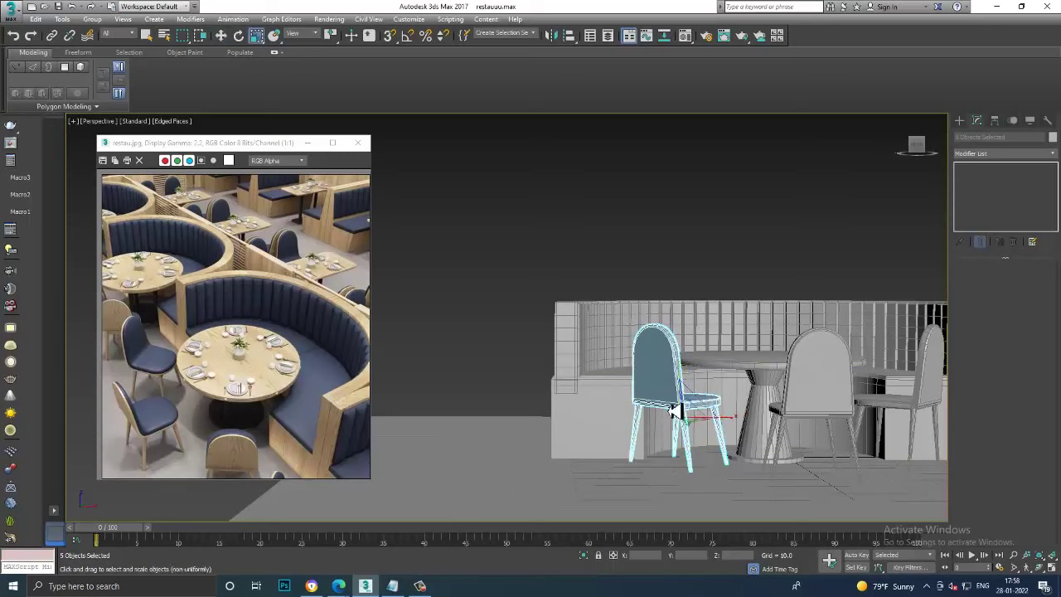
drag(695, 421, 683, 392)
key(w)
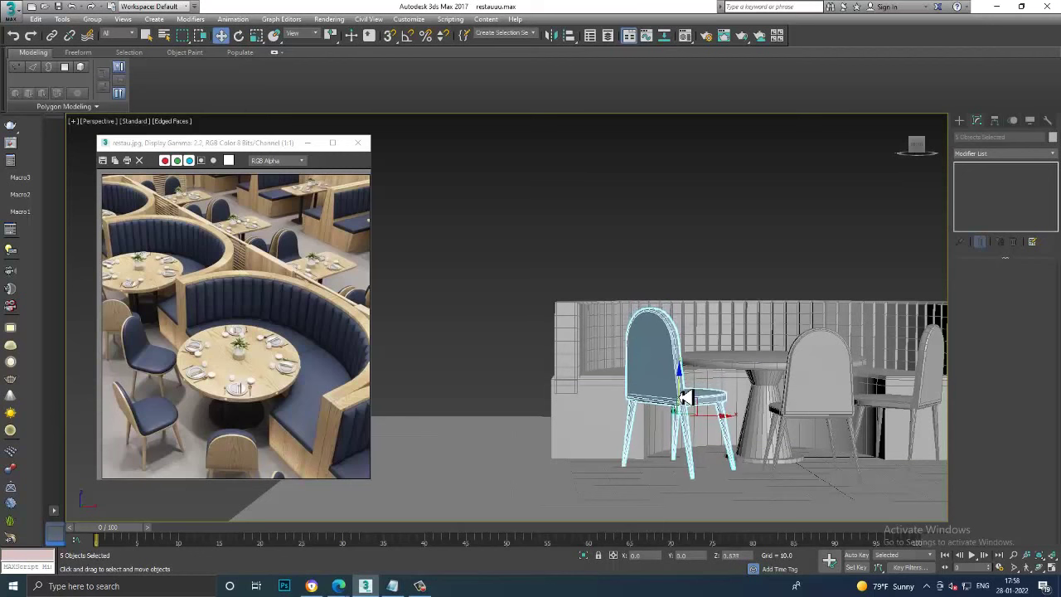
mouse_move(682, 390)
alt+middle_down()
mouse_move(740, 393)
mouse_move(658, 384)
mouse_move(717, 412)
mouse_move(802, 294)
alt+middle_up()
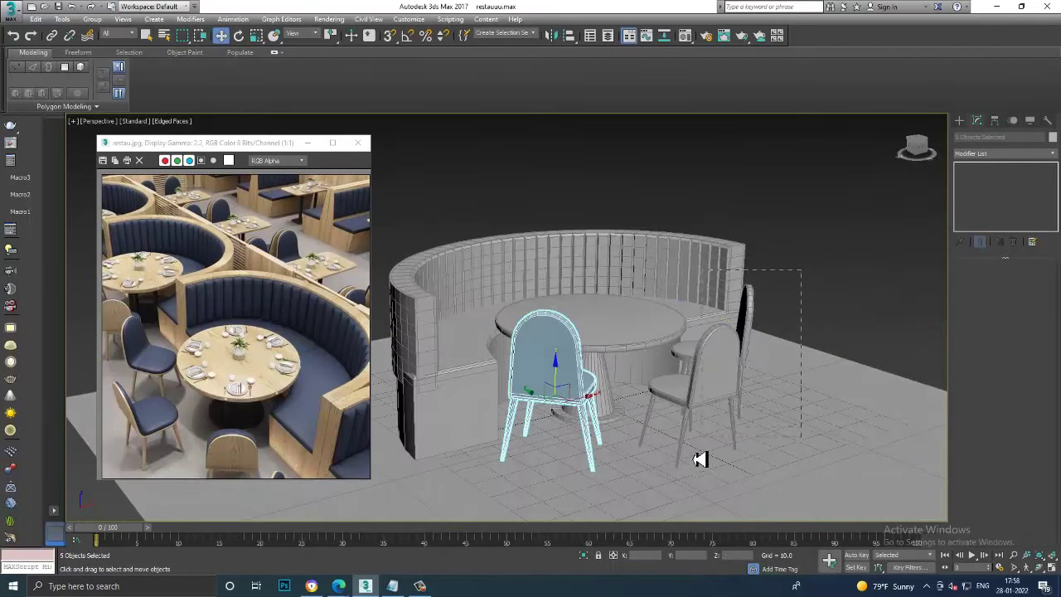
key(ctrl+a)
Delete the right-hand chair beside the round table
alt+click(741, 242)
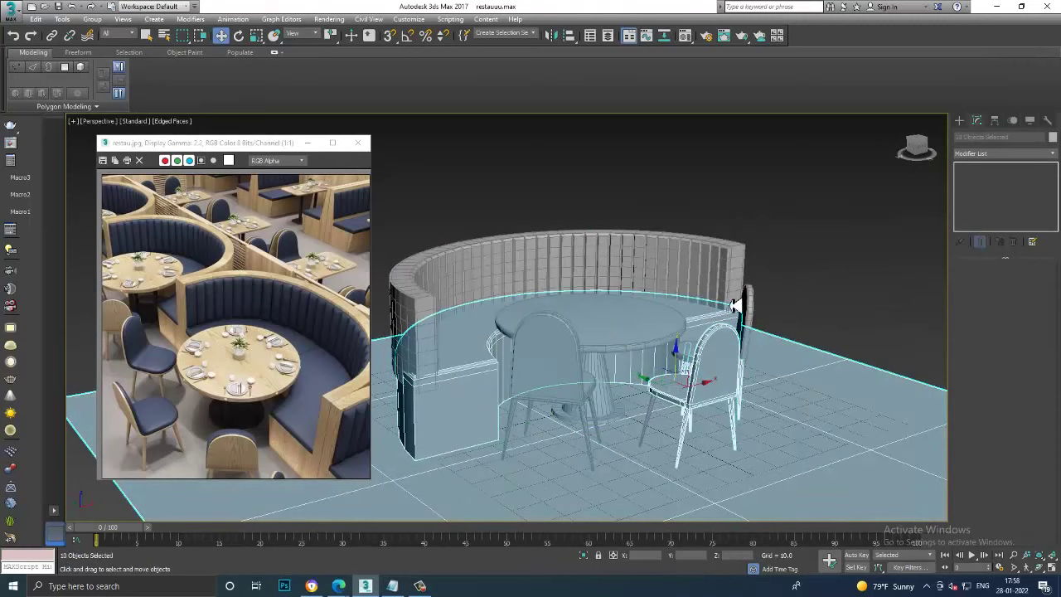
alt+click(704, 320)
alt+click(828, 359)
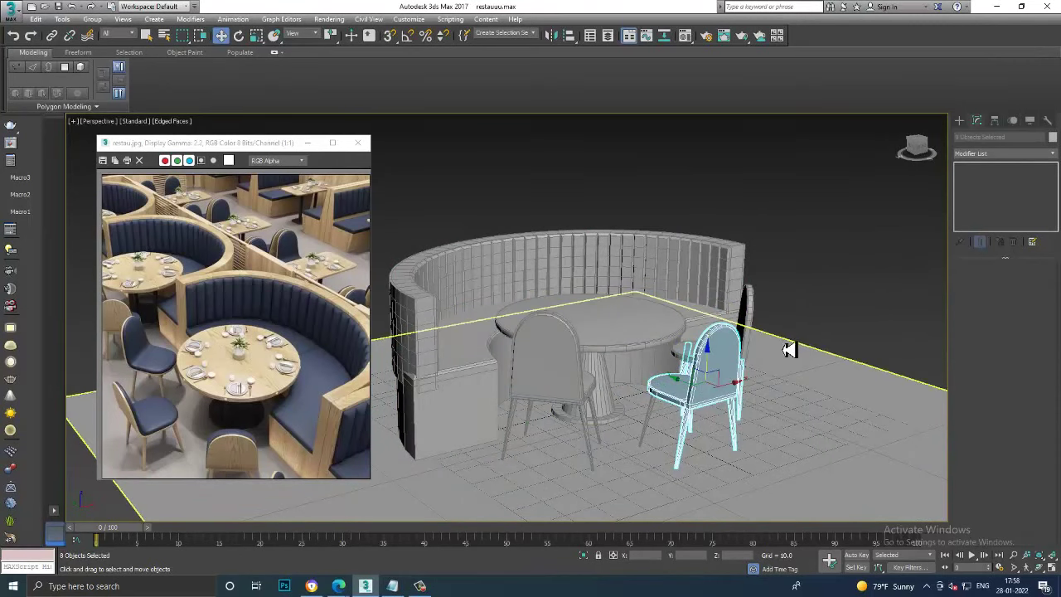
click(737, 348)
key(Delete)
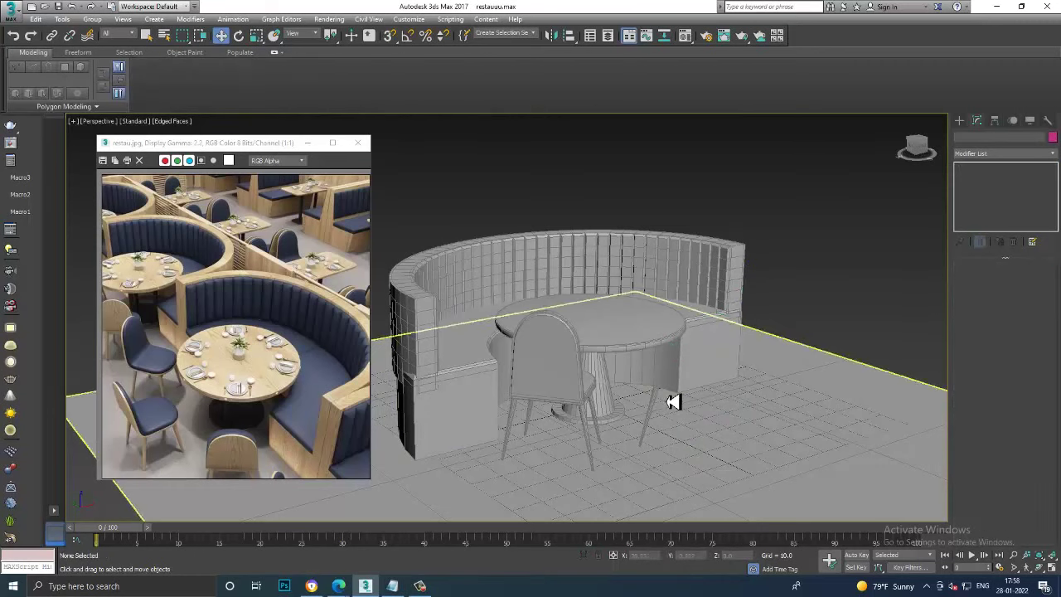
Select the remaining chair's seat, back and all four legs
alt+middle_drag(673, 401, 656, 398)
click(571, 372)
alt+middle_drag(571, 377, 568, 440)
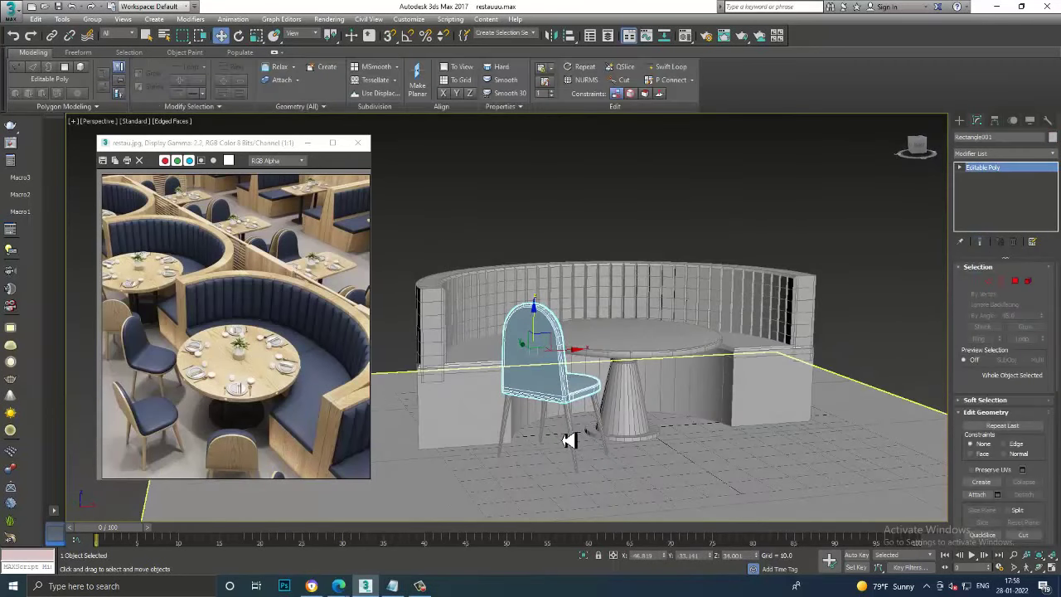
ctrl+click(580, 427)
ctrl+click(609, 424)
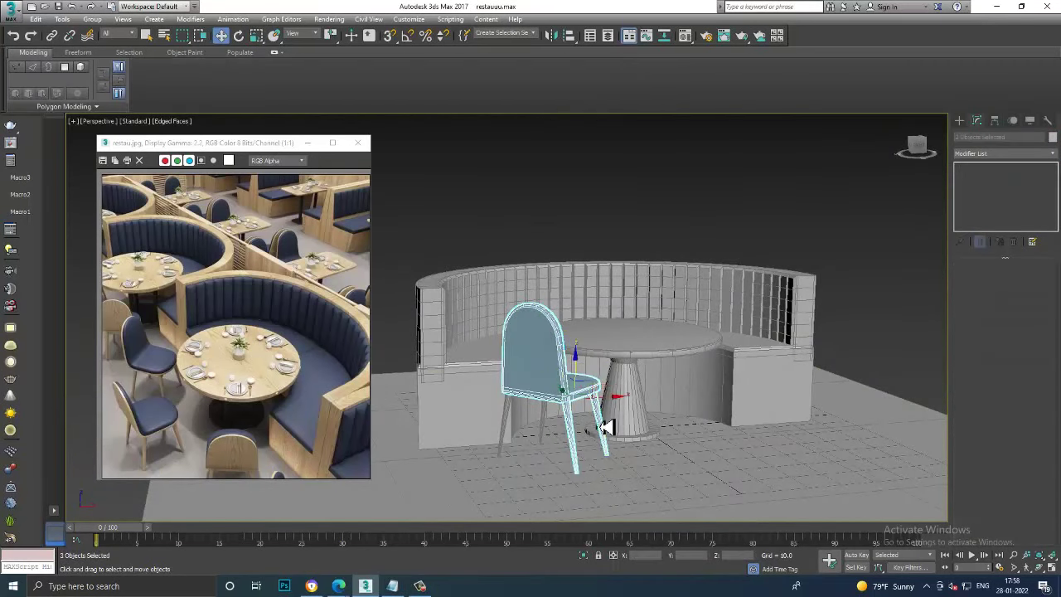
ctrl+click(547, 429)
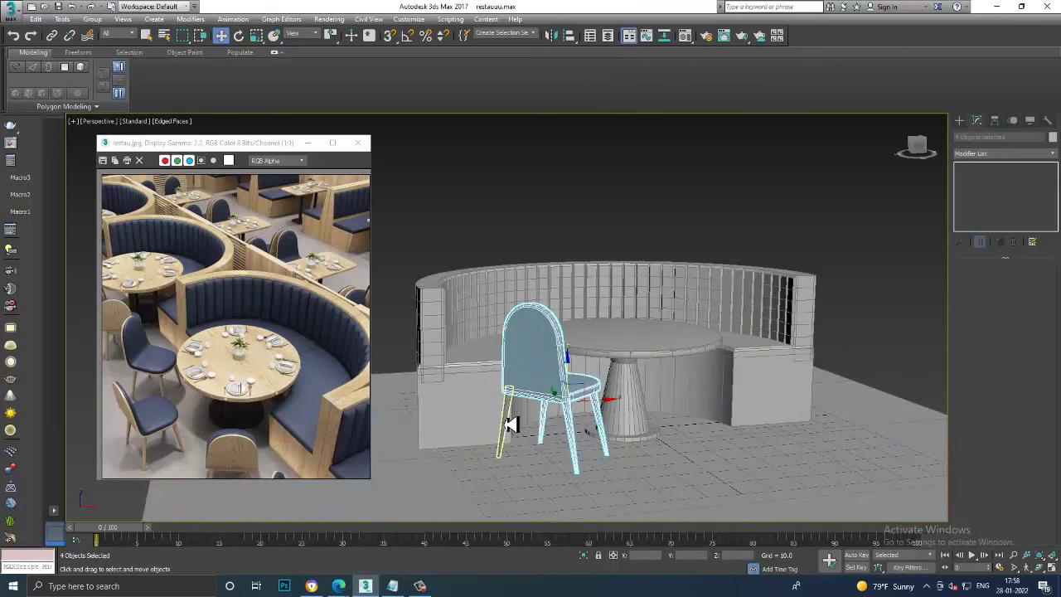
ctrl+click(510, 423)
alt+middle_drag(710, 373, 687, 379)
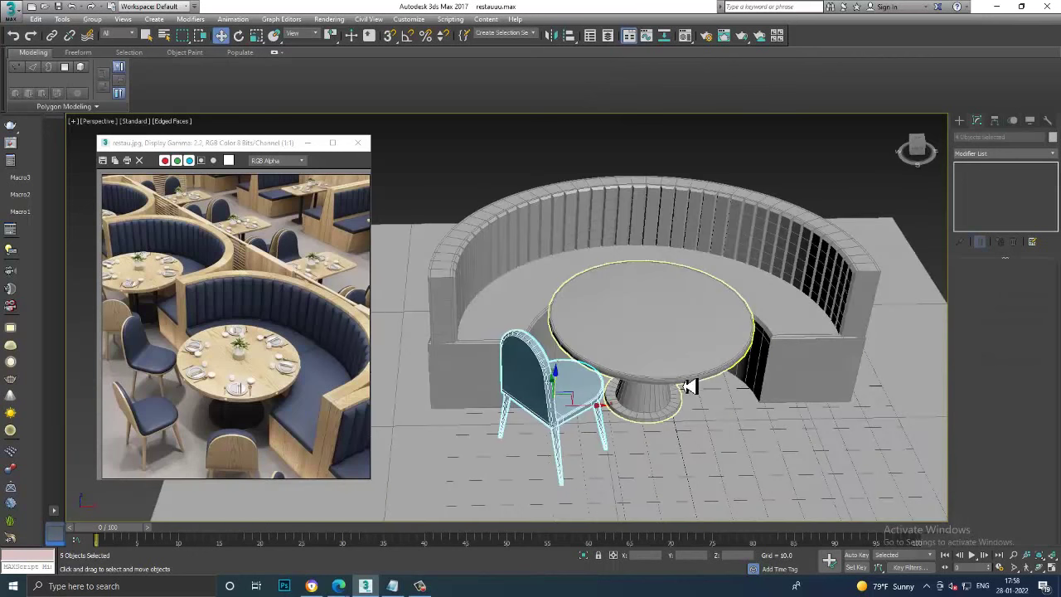
Mirror the chair as a copy and move it to the table's right side
click(550, 37)
click(506, 379)
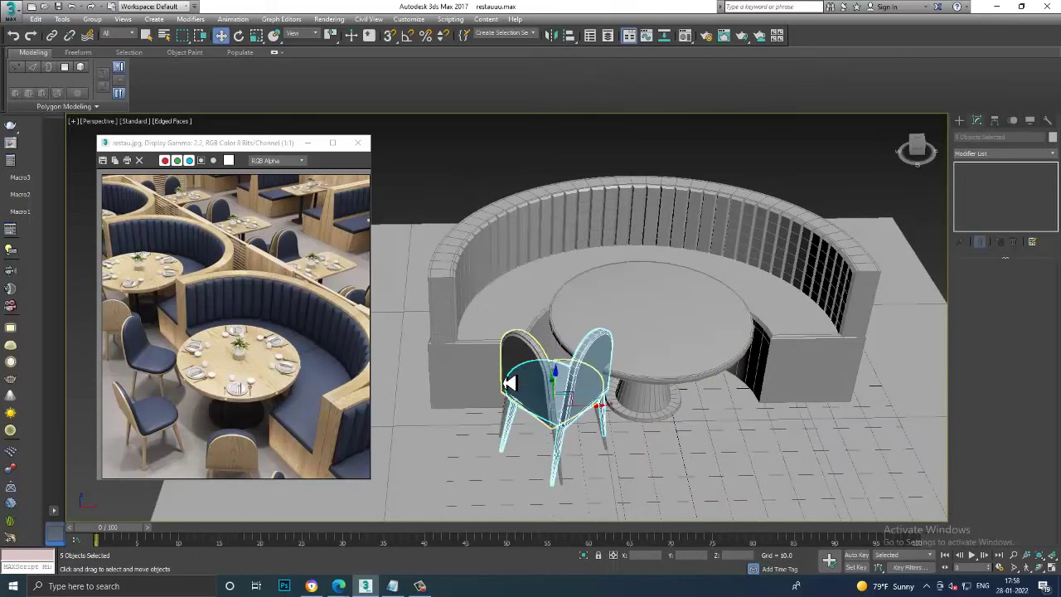
drag(598, 414, 771, 398)
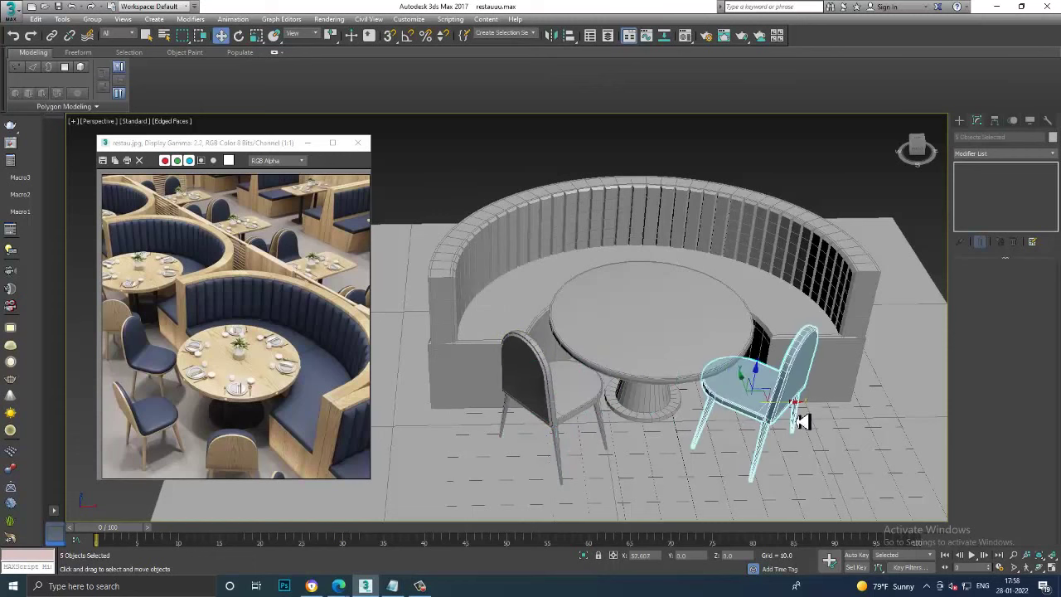
mouse_move(771, 398)
alt+middle_down()
mouse_move(788, 437)
mouse_move(782, 426)
alt+middle_up()
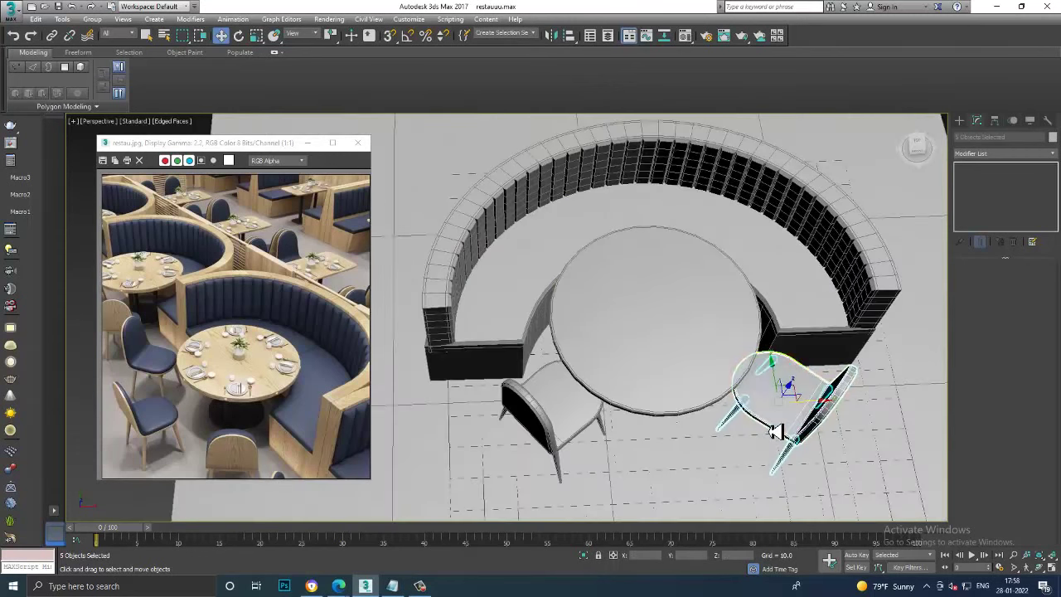
In Top view, clone a chair, rotate it and move it to the table's front
key(alt+w)
right_click(471, 280)
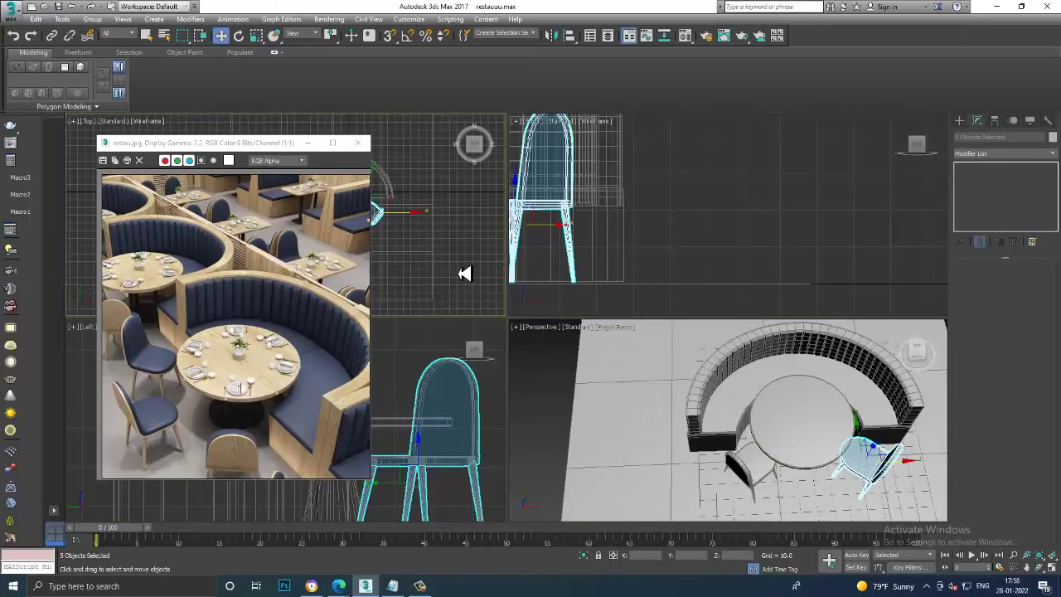
key(alt+w)
mouse_move(774, 315)
shift+mouse_down()
mouse_move(726, 310)
mouse_move(627, 343)
shift+mouse_up()
click(551, 342)
key(e)
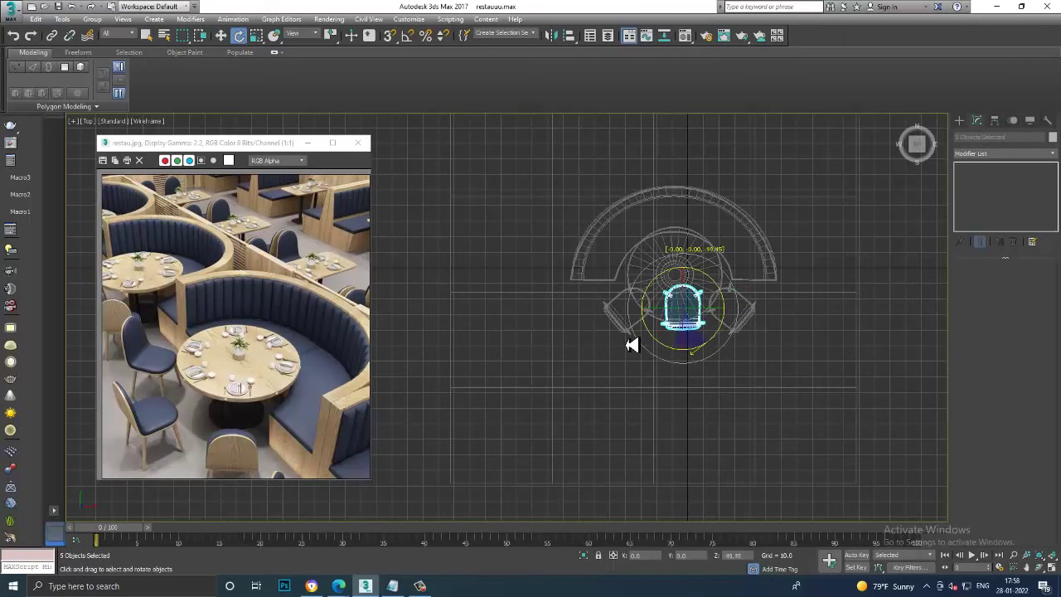
key(w)
drag(689, 284, 718, 358)
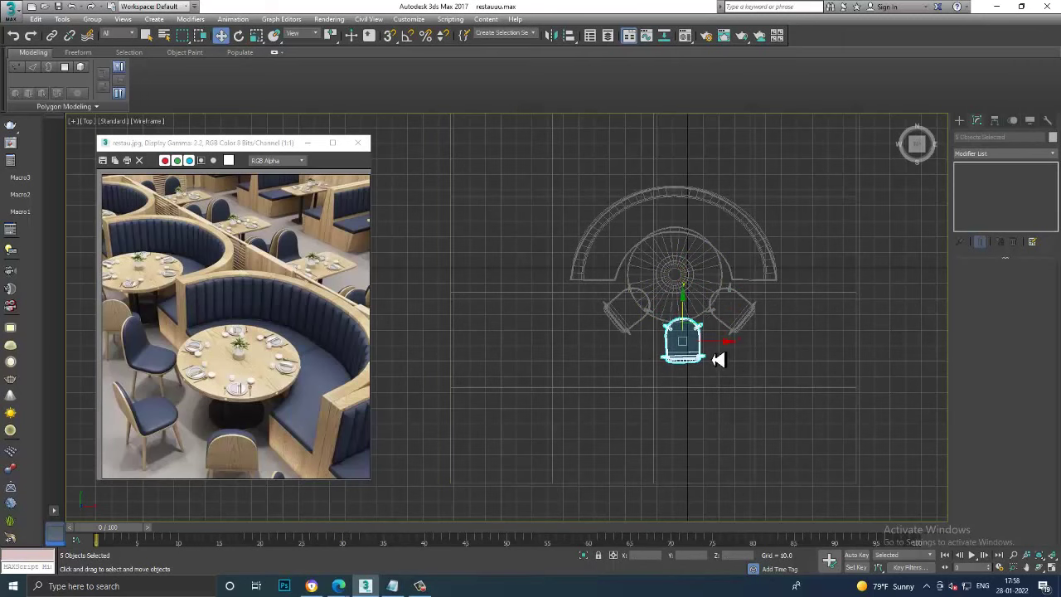
key(alt+w)
key(alt+w)
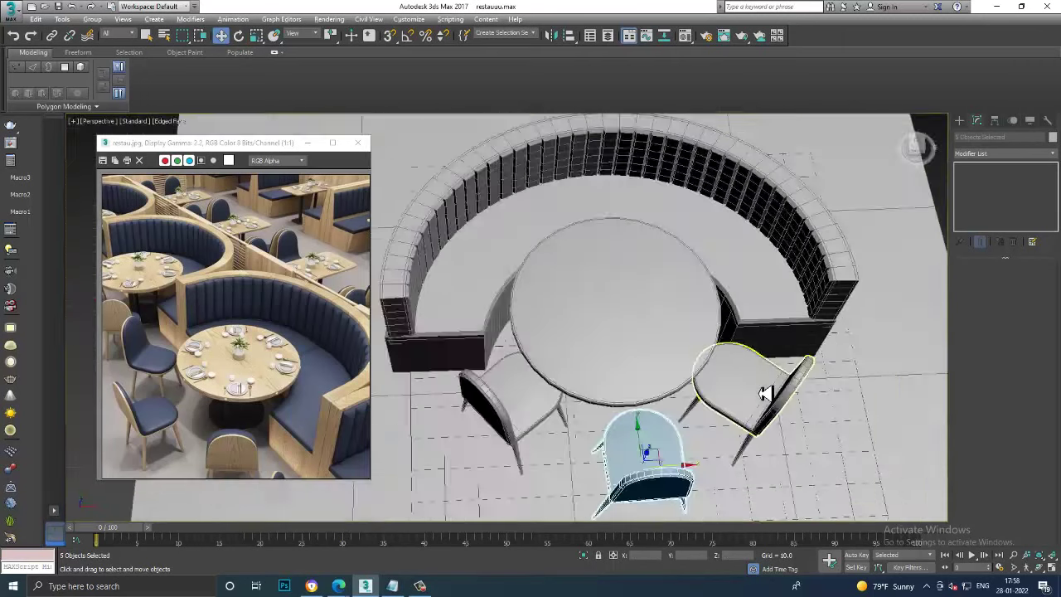
drag(568, 213, 838, 348)
Copy the whole booth set with its table and chairs to the right
alt+click(817, 348)
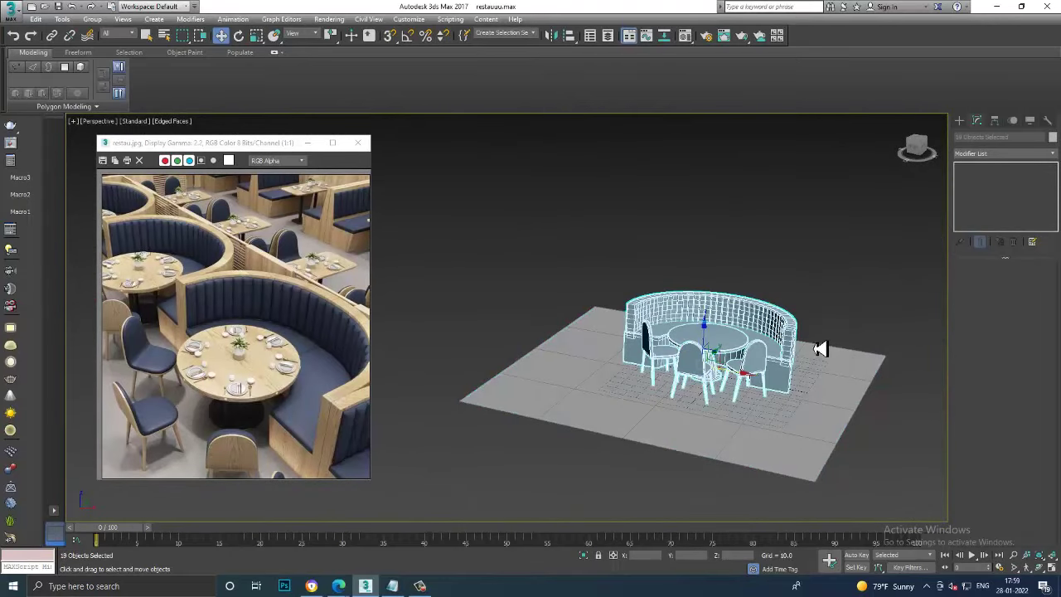
alt+middle_drag(817, 348, 831, 373)
mouse_move(746, 381)
mouse_down()
mouse_move(817, 391)
mouse_move(644, 362)
mouse_up()
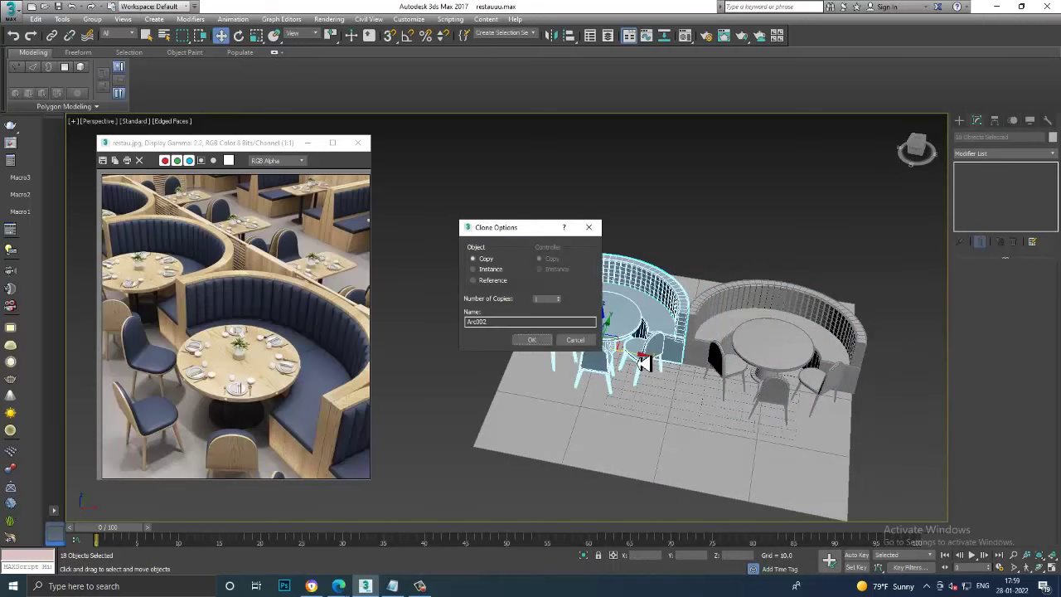
click(524, 343)
Select the floor plane for scaling, then orbit to review both booths
alt+middle_drag(787, 368, 777, 339)
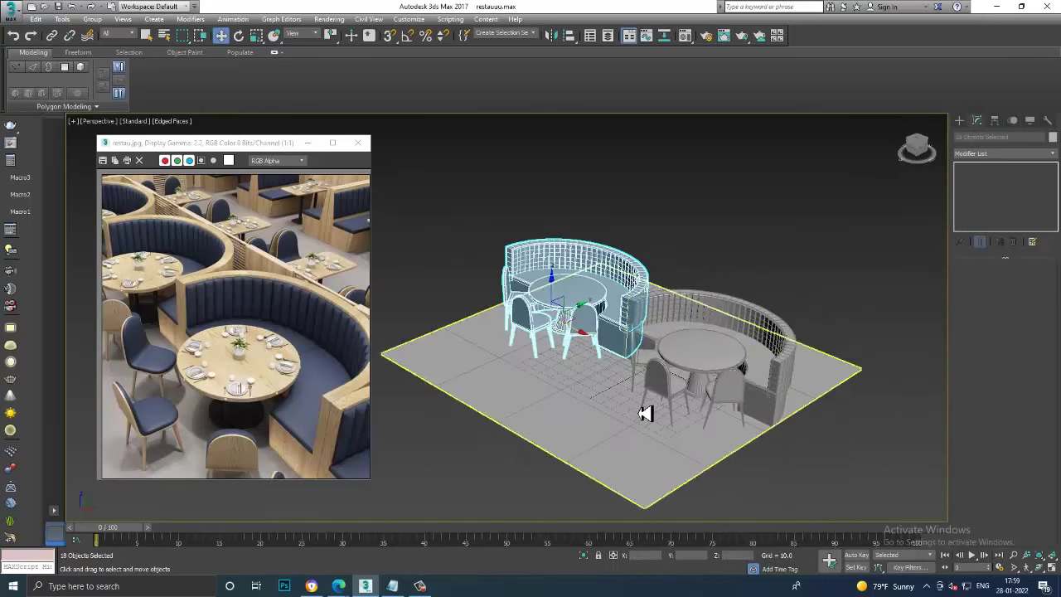
alt+middle_drag(645, 414, 544, 433)
click(547, 431)
key(r)
scroll(601, 333, up, 3)
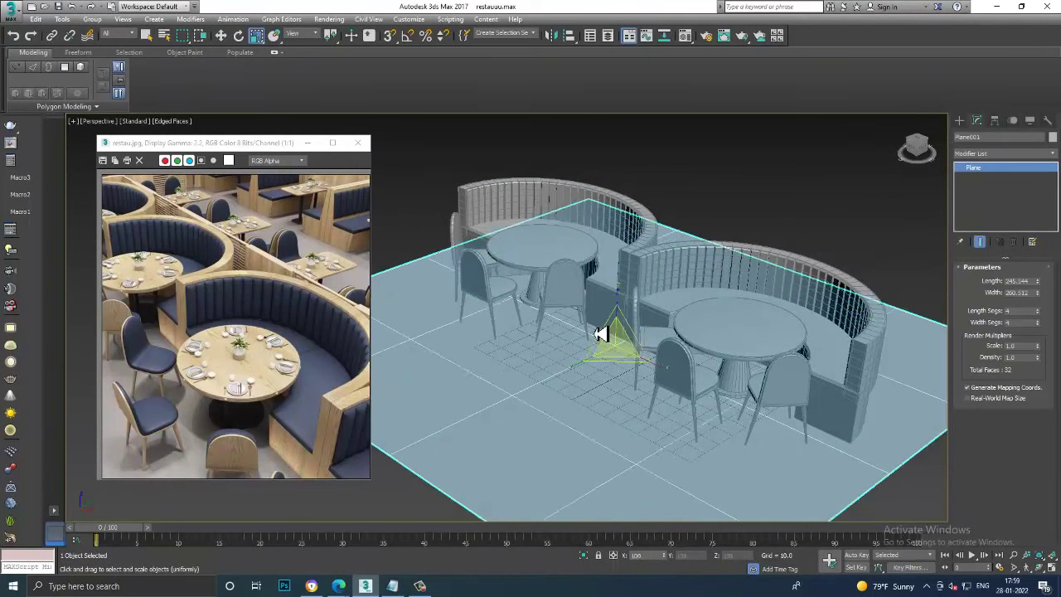
mouse_move(601, 333)
alt+middle_down()
mouse_move(630, 350)
mouse_move(763, 185)
alt+middle_up()
click(761, 190)
mouse_move(732, 251)
alt+middle_down()
mouse_move(761, 286)
mouse_move(741, 284)
alt+middle_up()
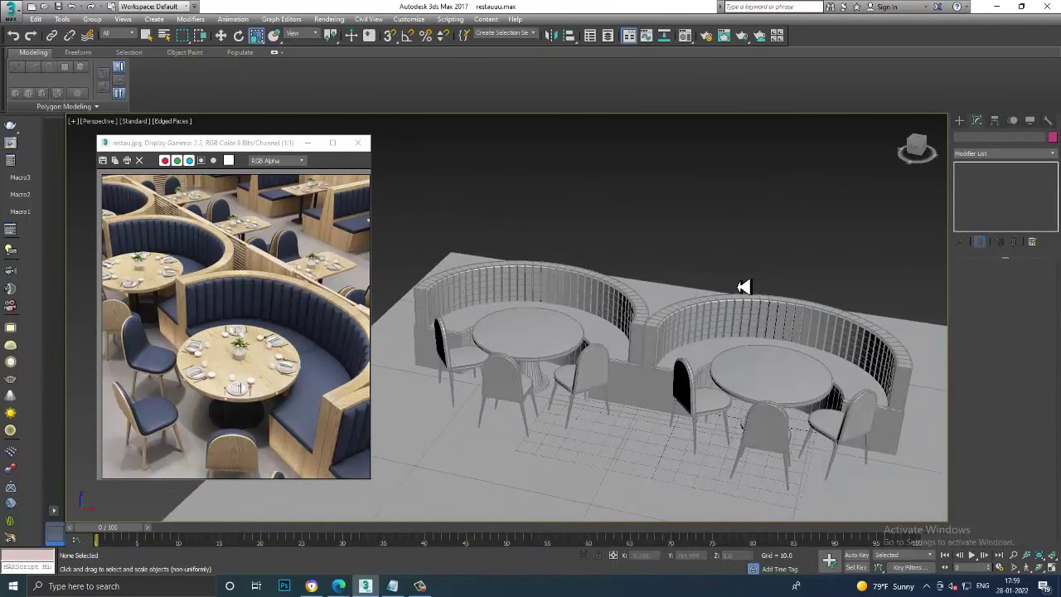
scroll(746, 307, down, 3)
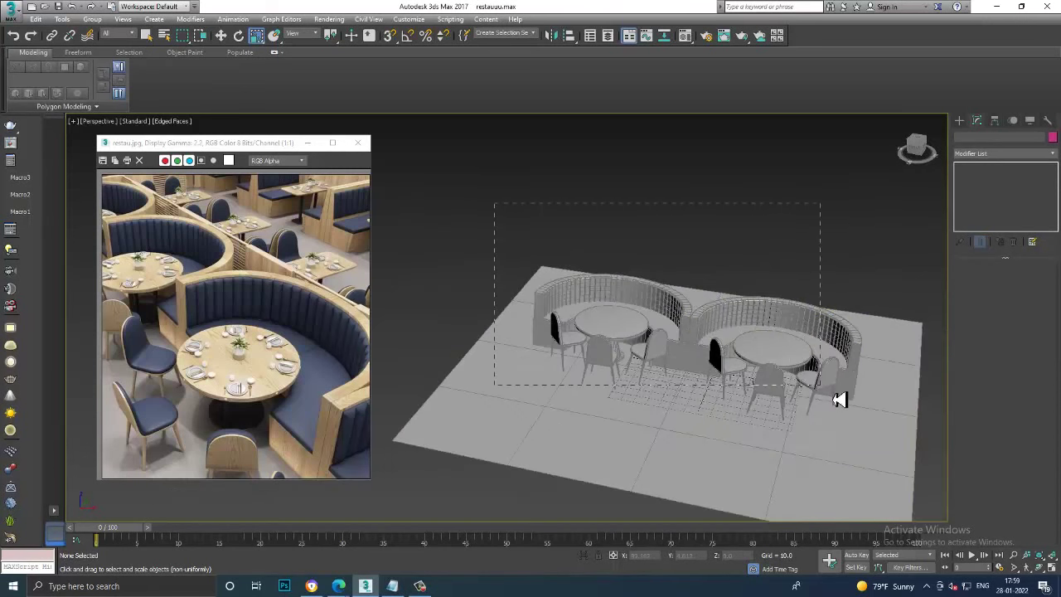
drag(905, 444, 903, 442)
alt+middle_drag(871, 407, 834, 390)
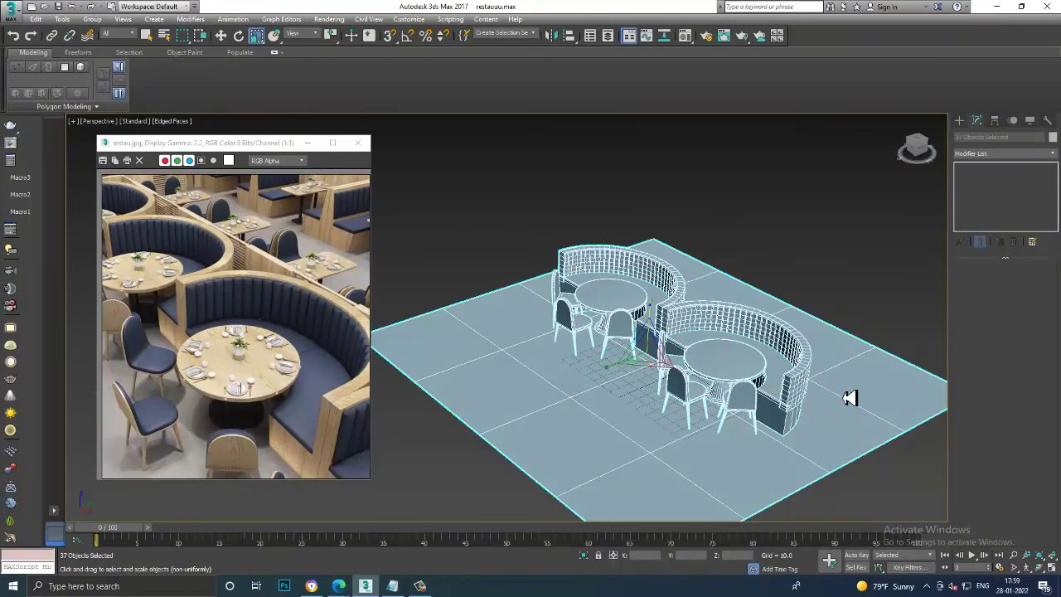
scroll(789, 289, up, 1)
click(788, 289)
scroll(722, 384, up, 2)
scroll(743, 378, up, 2)
scroll(743, 392, up, 2)
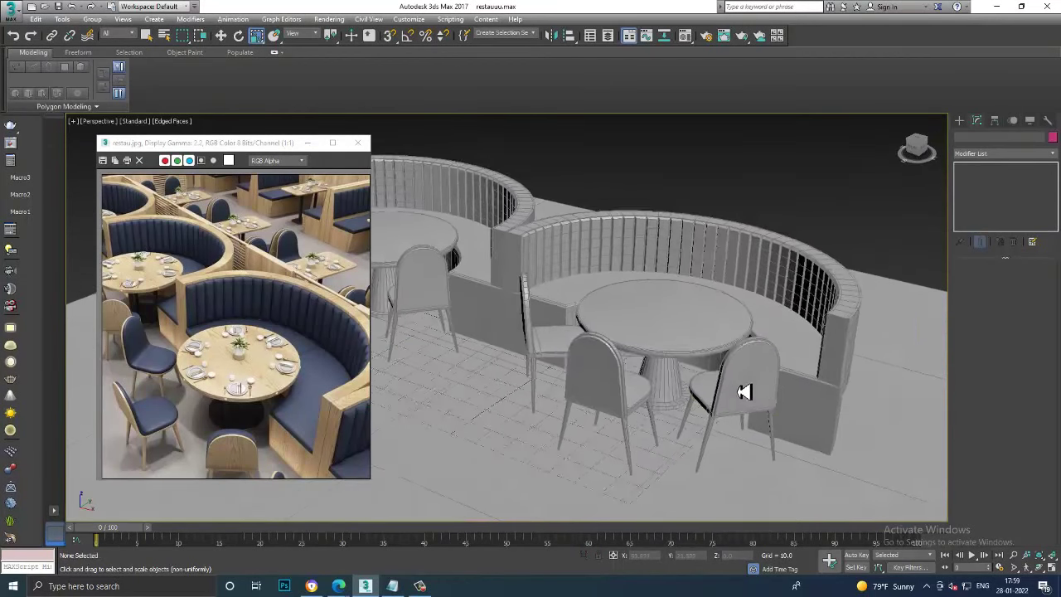
mouse_move(744, 392)
alt+middle_down()
mouse_move(829, 403)
mouse_move(800, 398)
mouse_move(808, 379)
mouse_move(807, 395)
mouse_move(788, 403)
mouse_move(800, 407)
mouse_move(768, 372)
alt+middle_up()
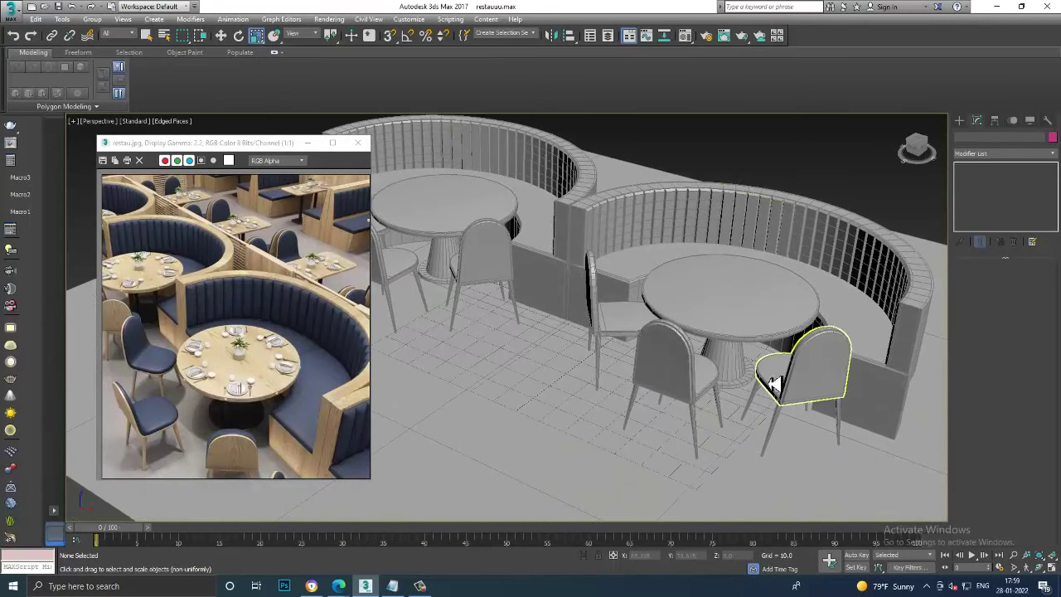
click(393, 586)
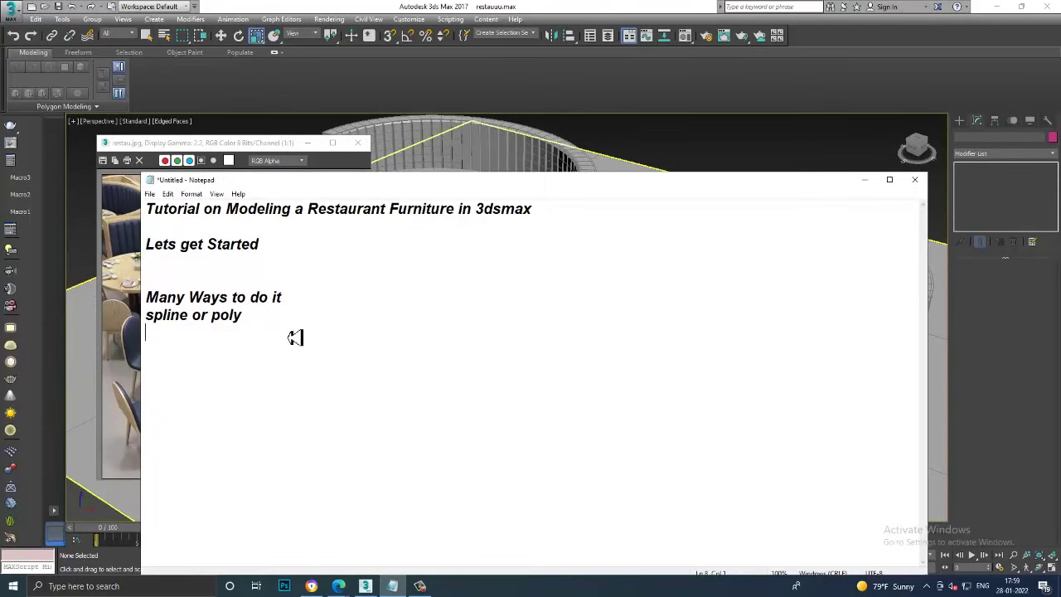
Add the line 'thanks for watching' and begin a new line 'continue to part'
text(tha)
text( wat)
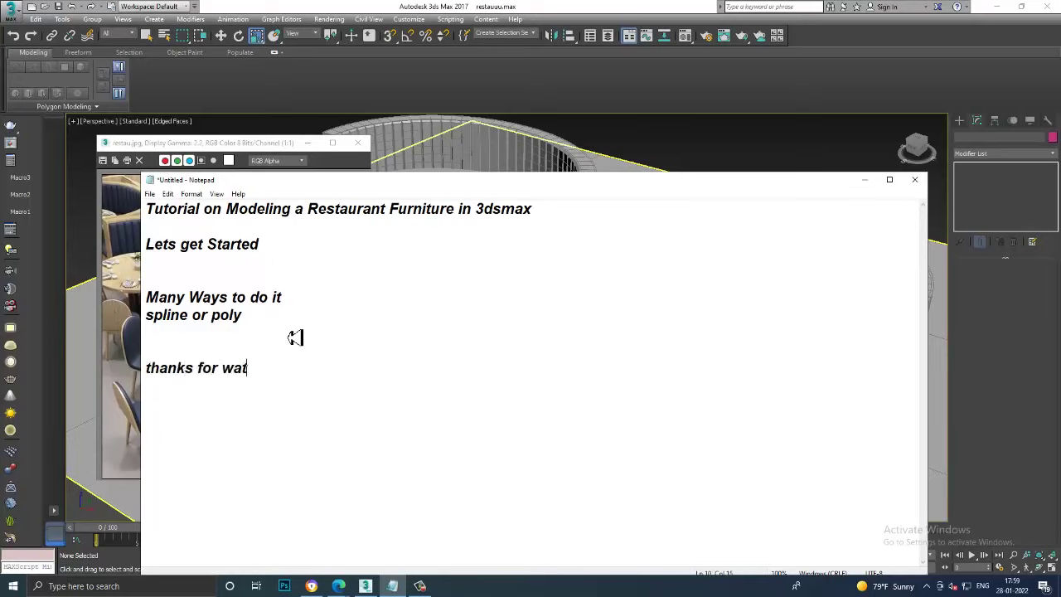
text(g)
key(Return)
text(ue to part 2)
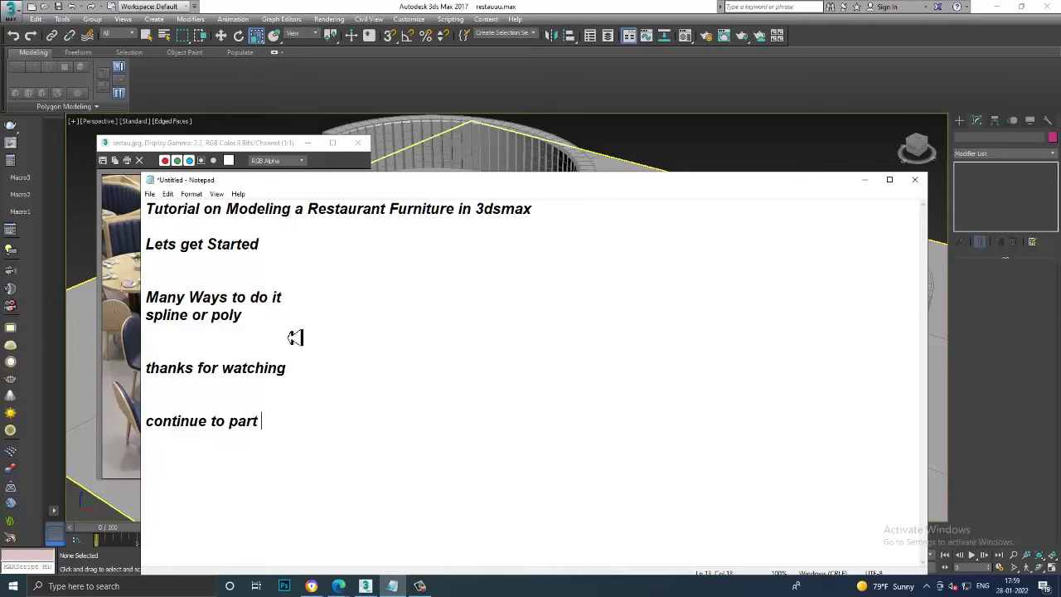